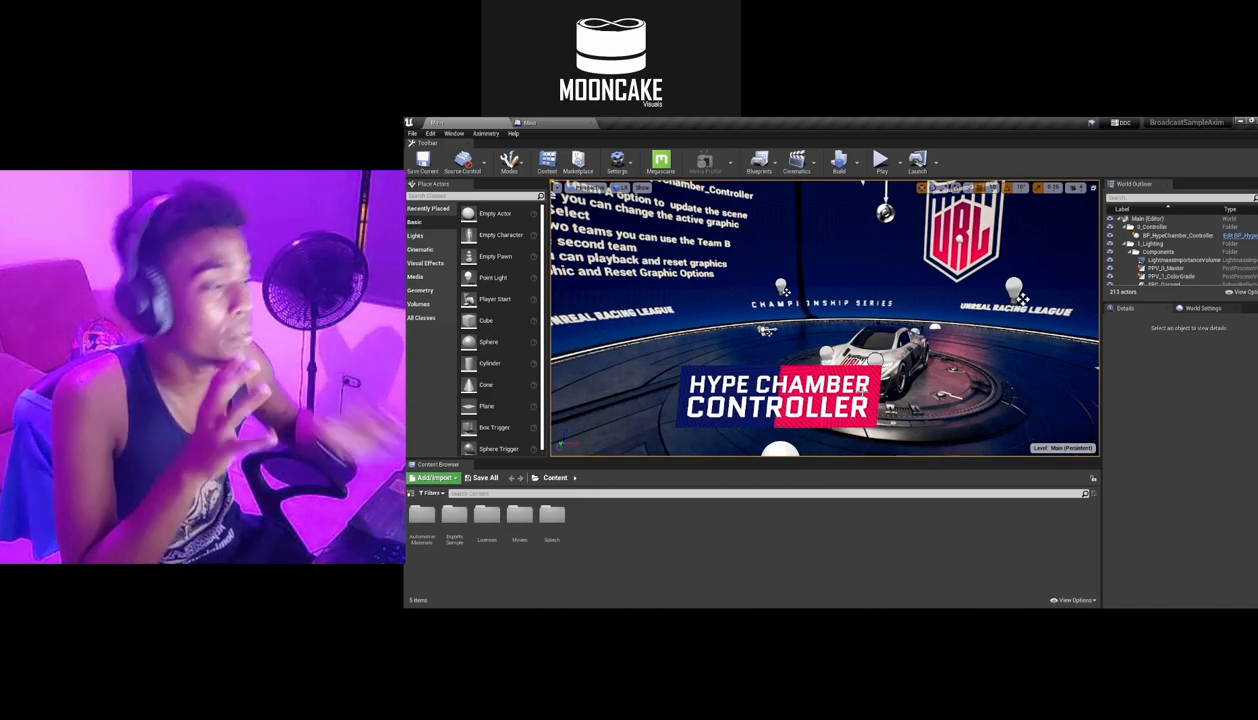
right_click_drag(857, 385, 882, 402)
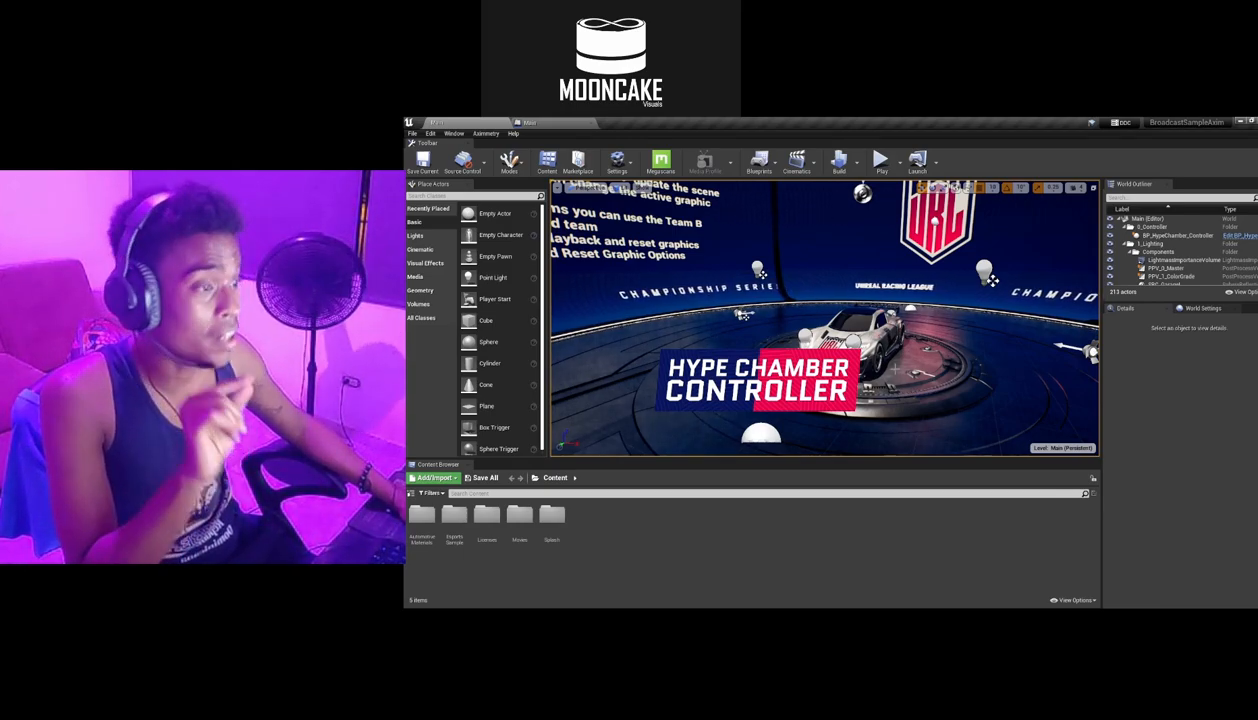
right_click_drag(898, 363, 898, 391)
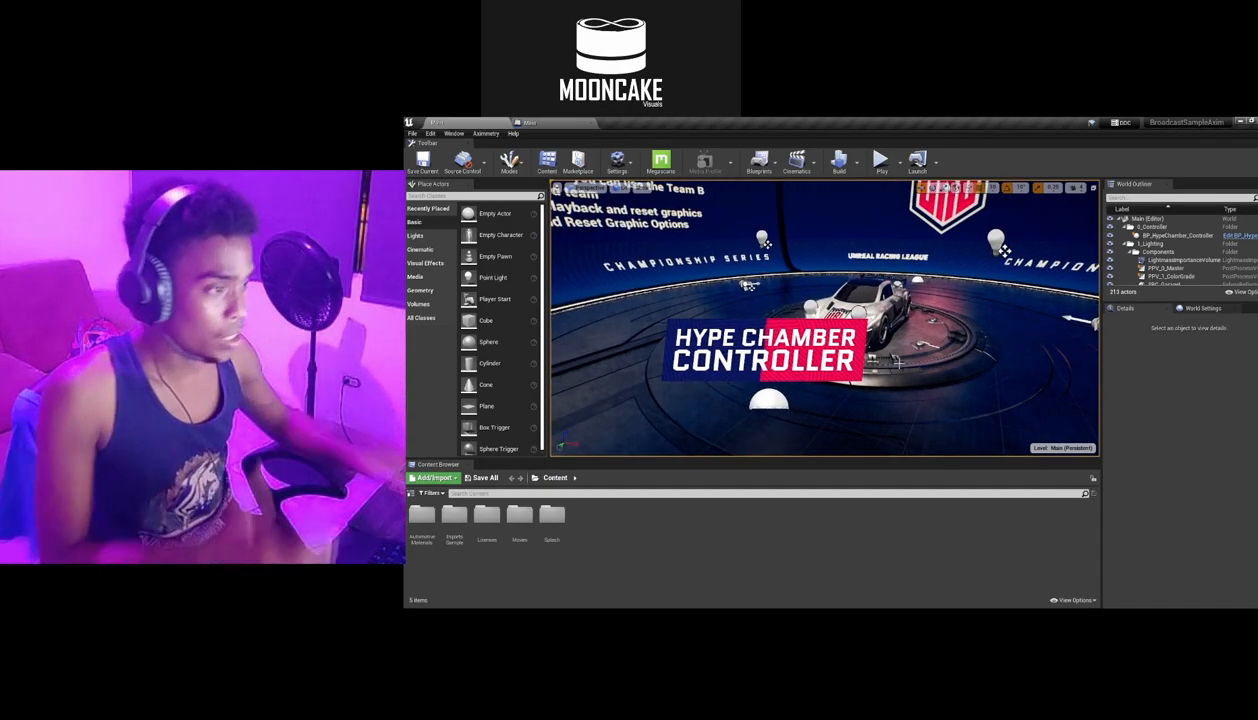
right_click_drag(898, 391, 965, 390)
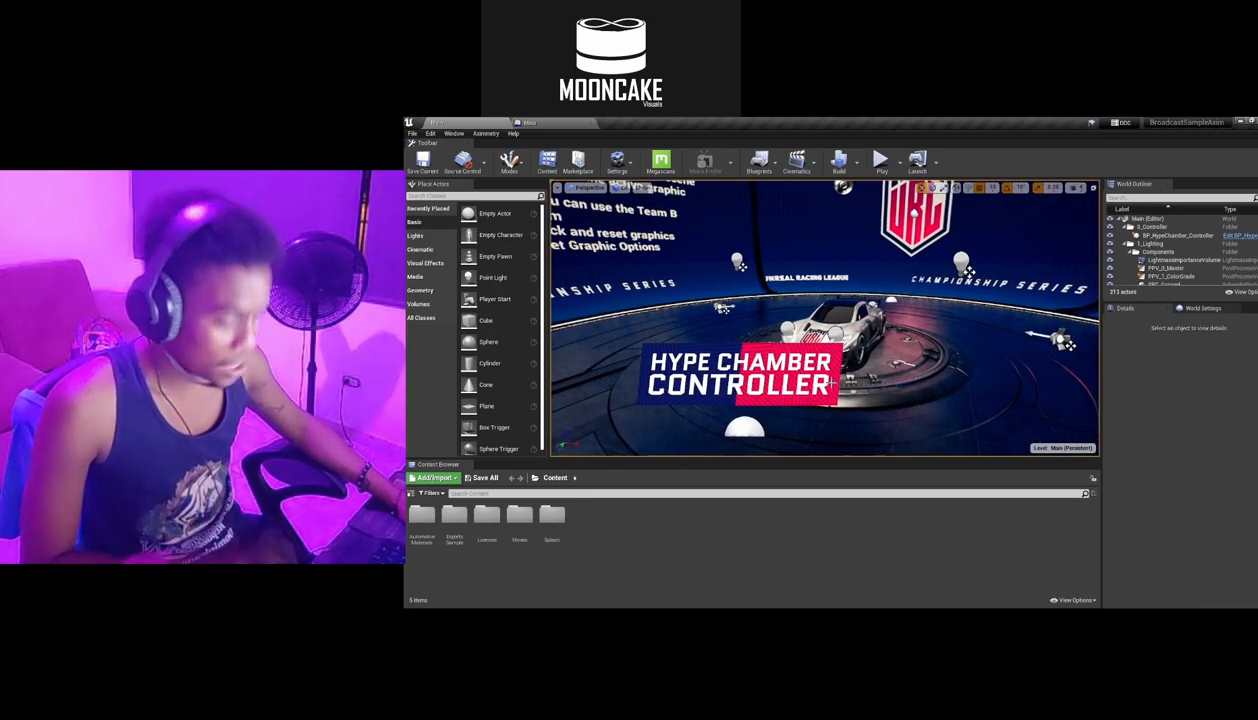
right_click_drag(846, 363, 867, 369)
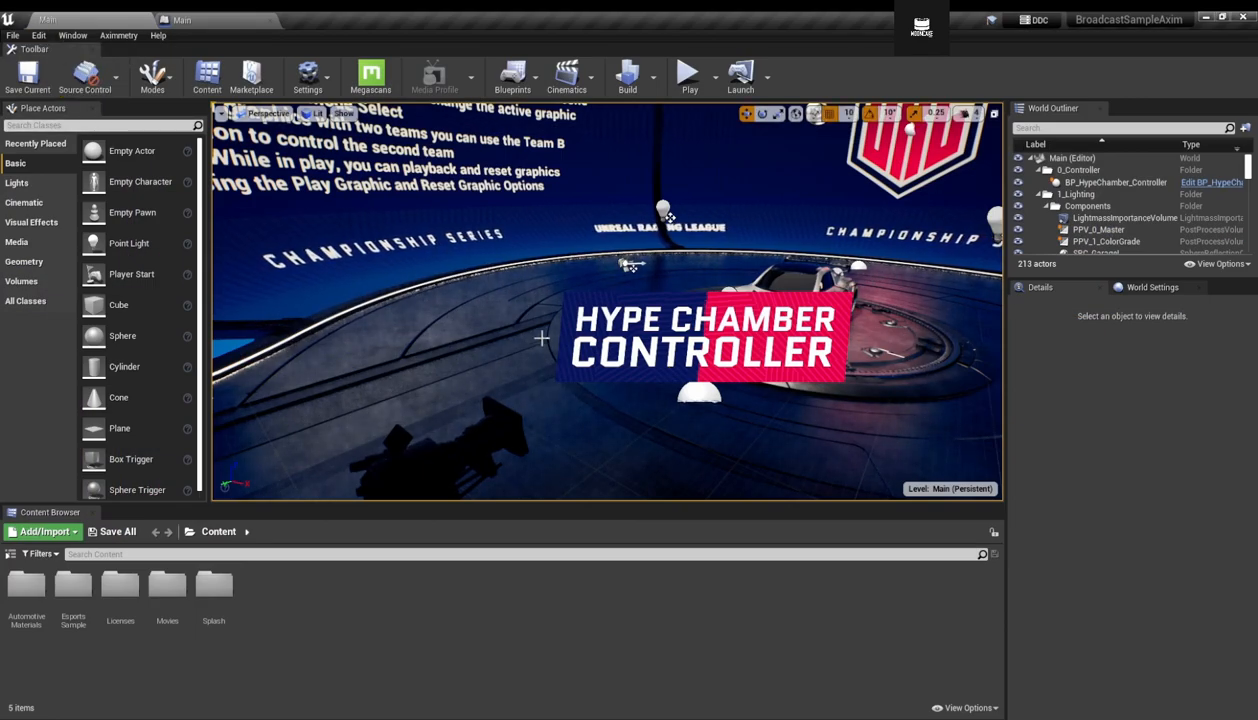
right_click_drag(541, 345, 583, 323)
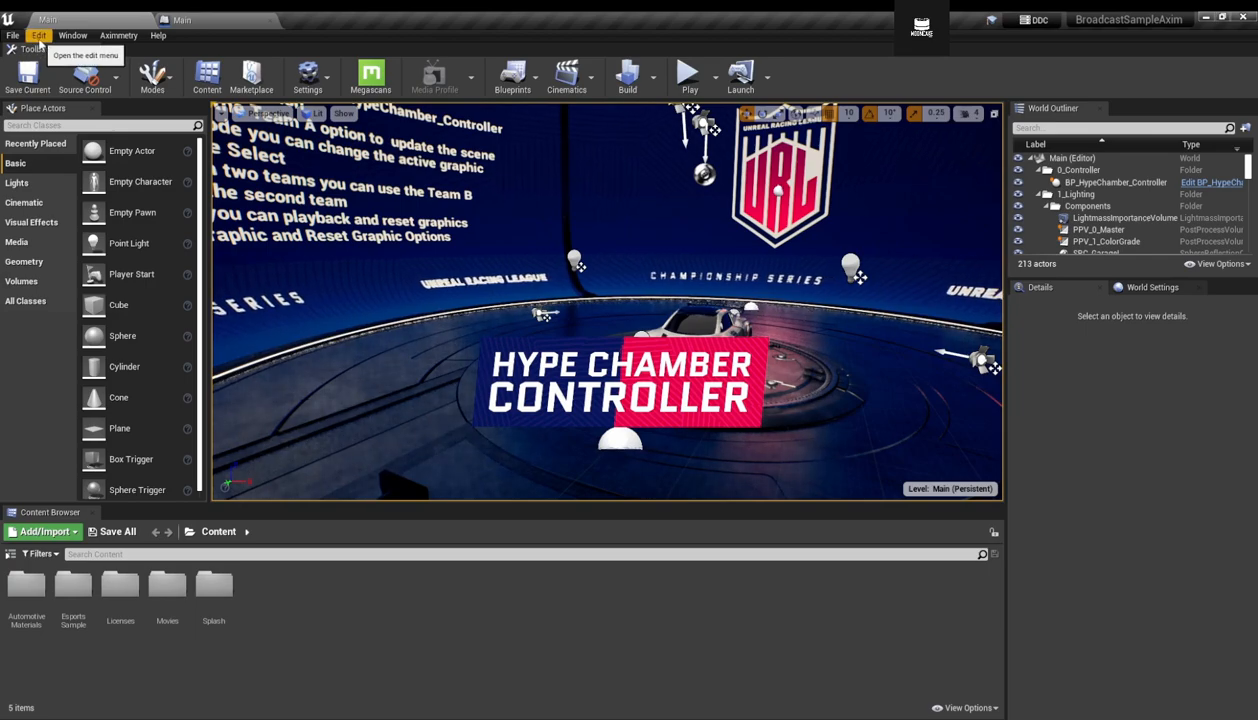
Look up the "web remote" plugins in the plugin browser, leave them as they are, and close the browser.
left_click(39, 36)
left_click(66, 236)
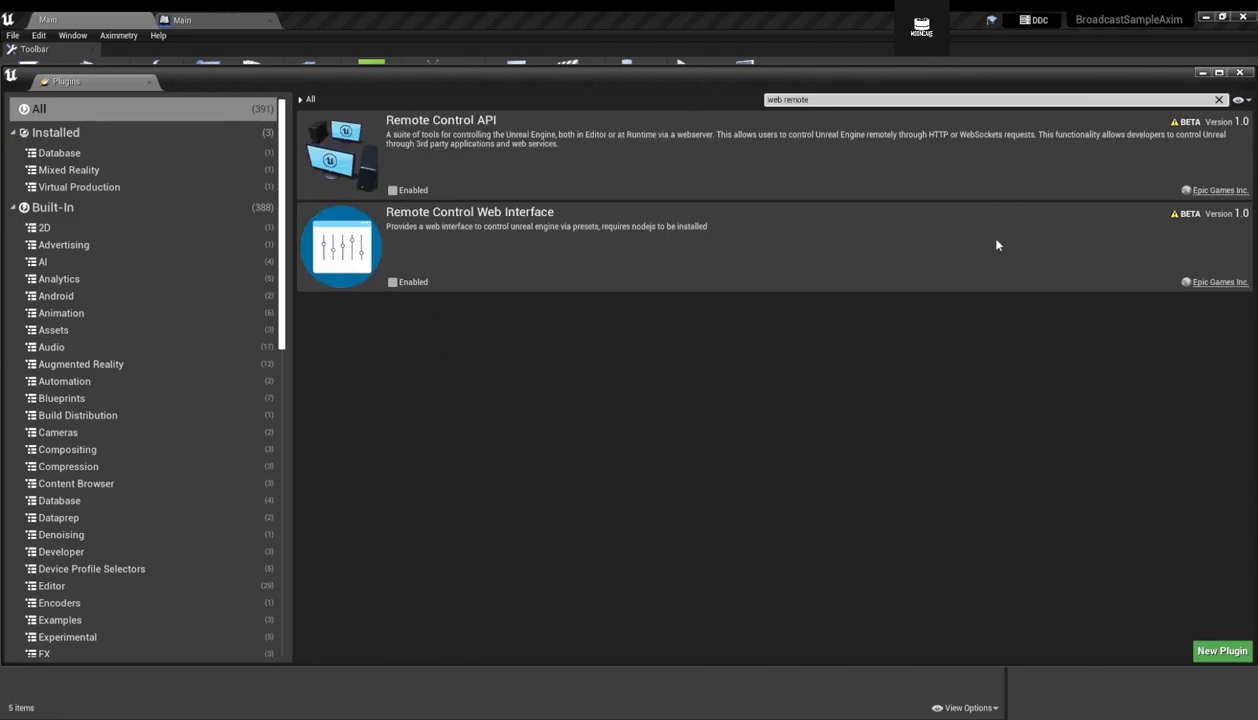
left_click(1240, 73)
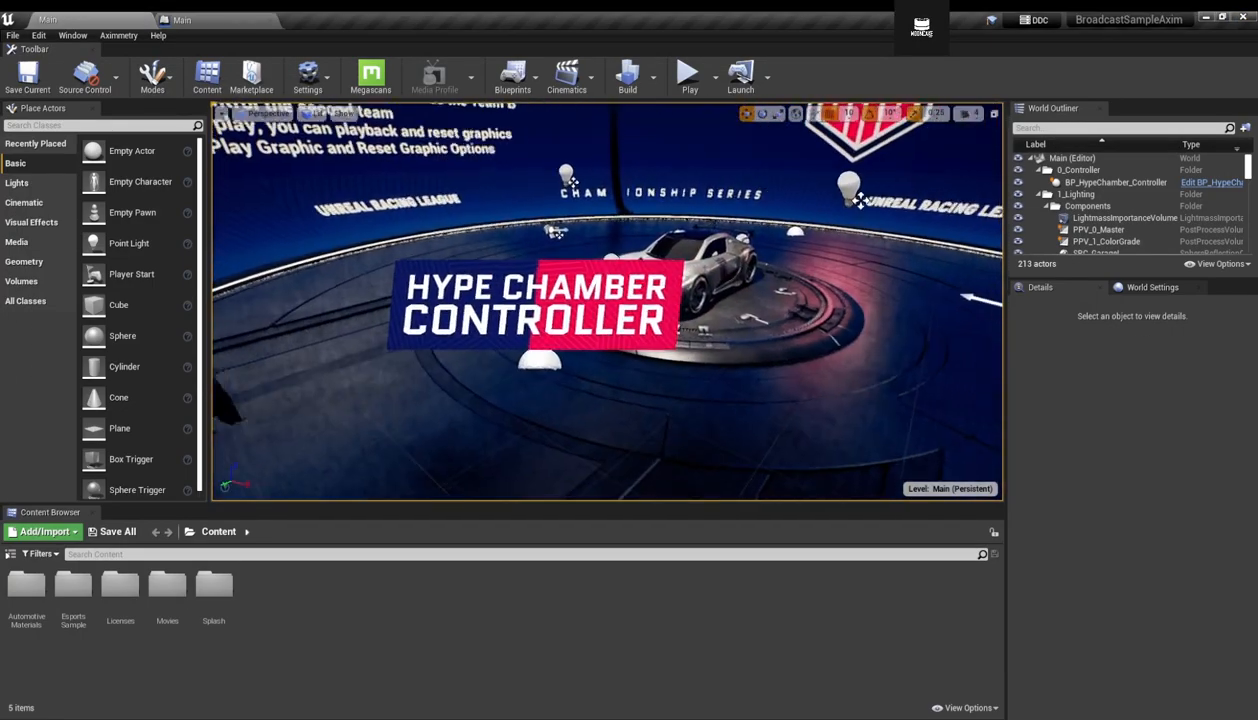
Select the Hype Chamber Controller actor in the viewport and review its Hypechamber Control settings.
left_click(539, 300)
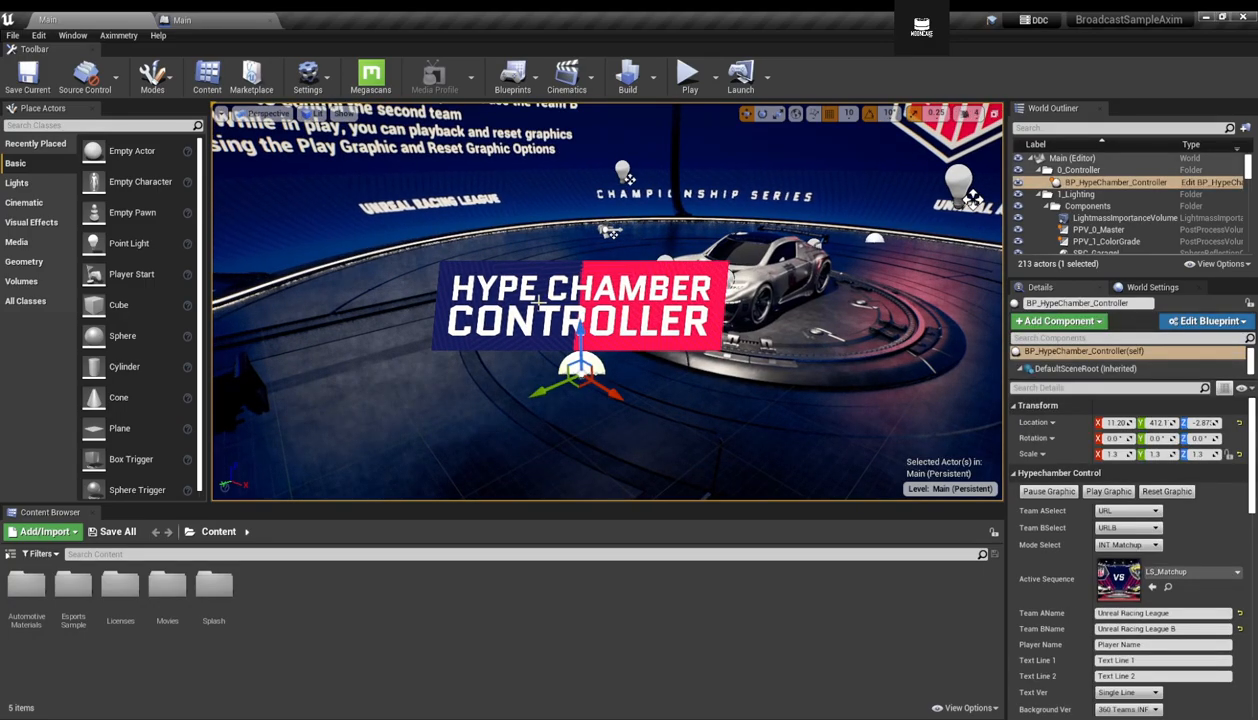
right_click_drag(538, 300, 665, 358)
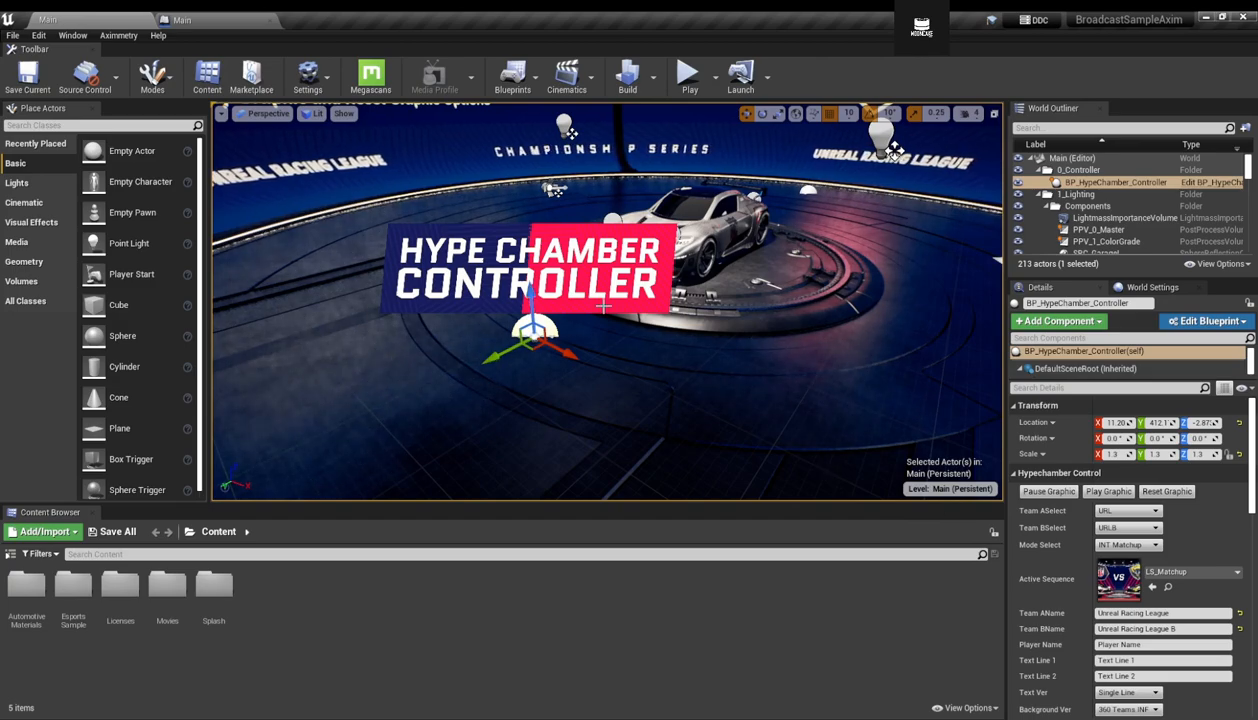
scroll(1115, 586, "down", 2)
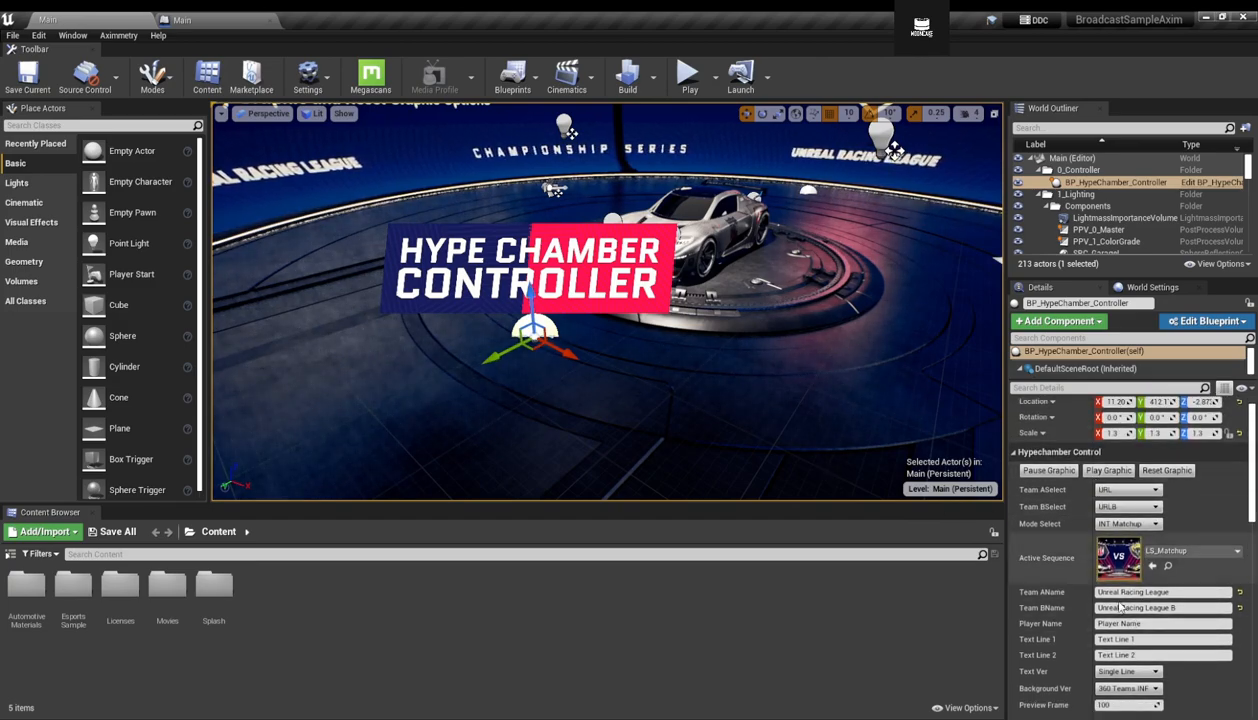
Run the level in the editor, test Play Graphic on BP_HypeChamber_Controller, and end the play session.
left_click(710, 98)
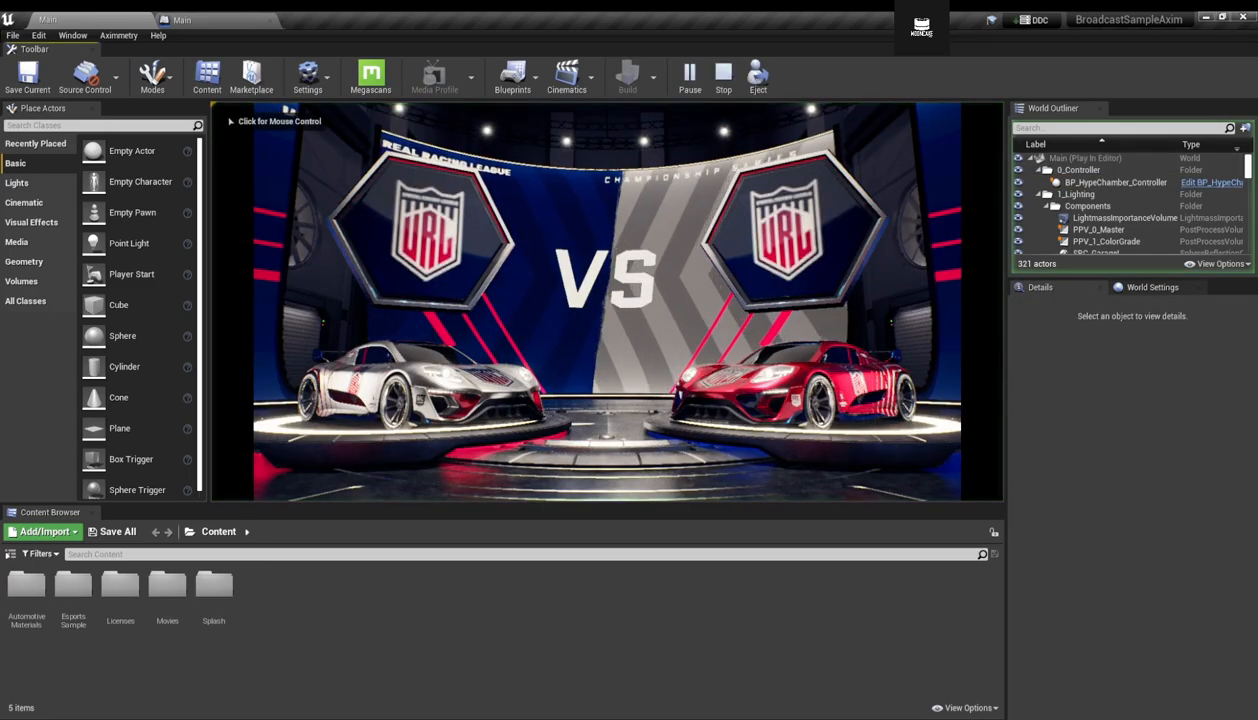
left_click(1120, 183)
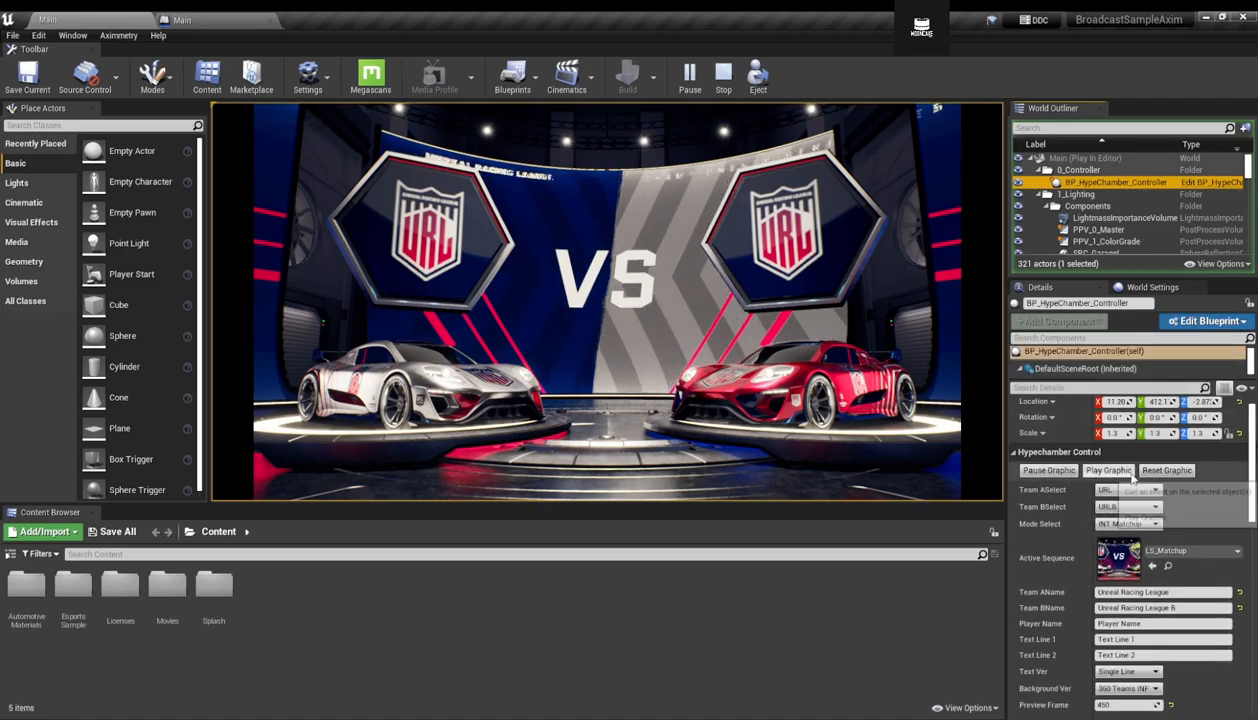
left_click(1109, 471)
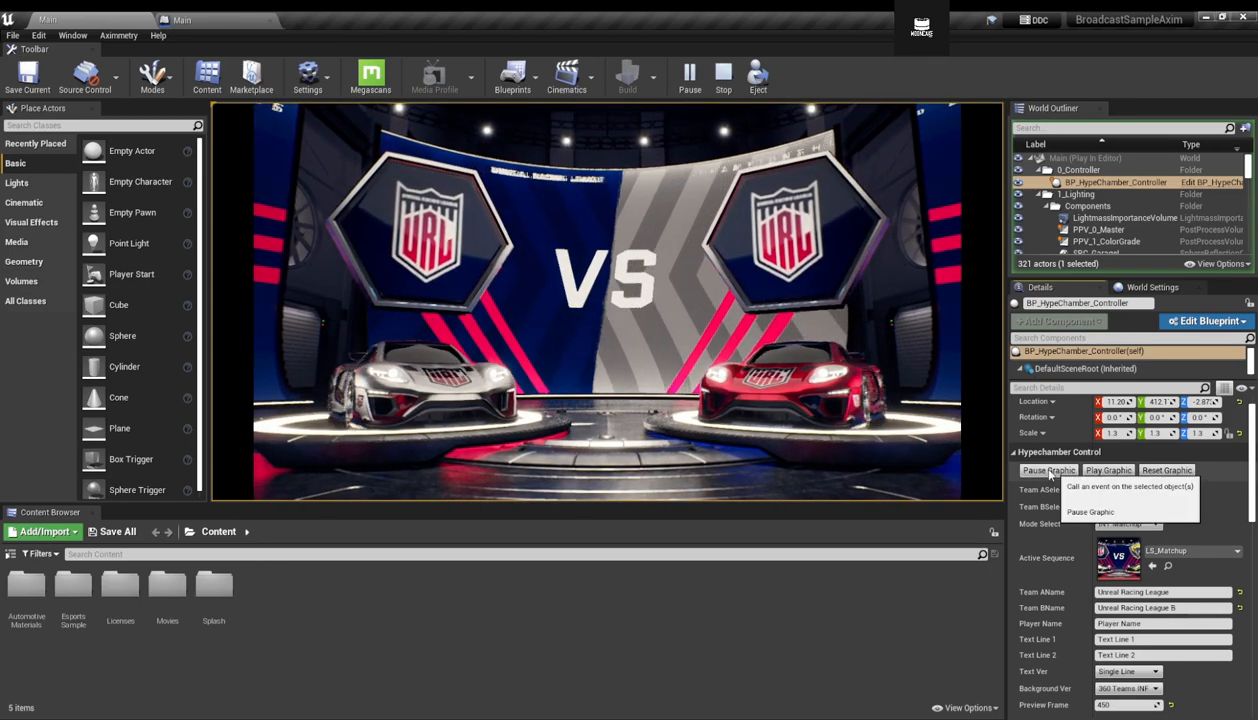
left_click(1121, 468)
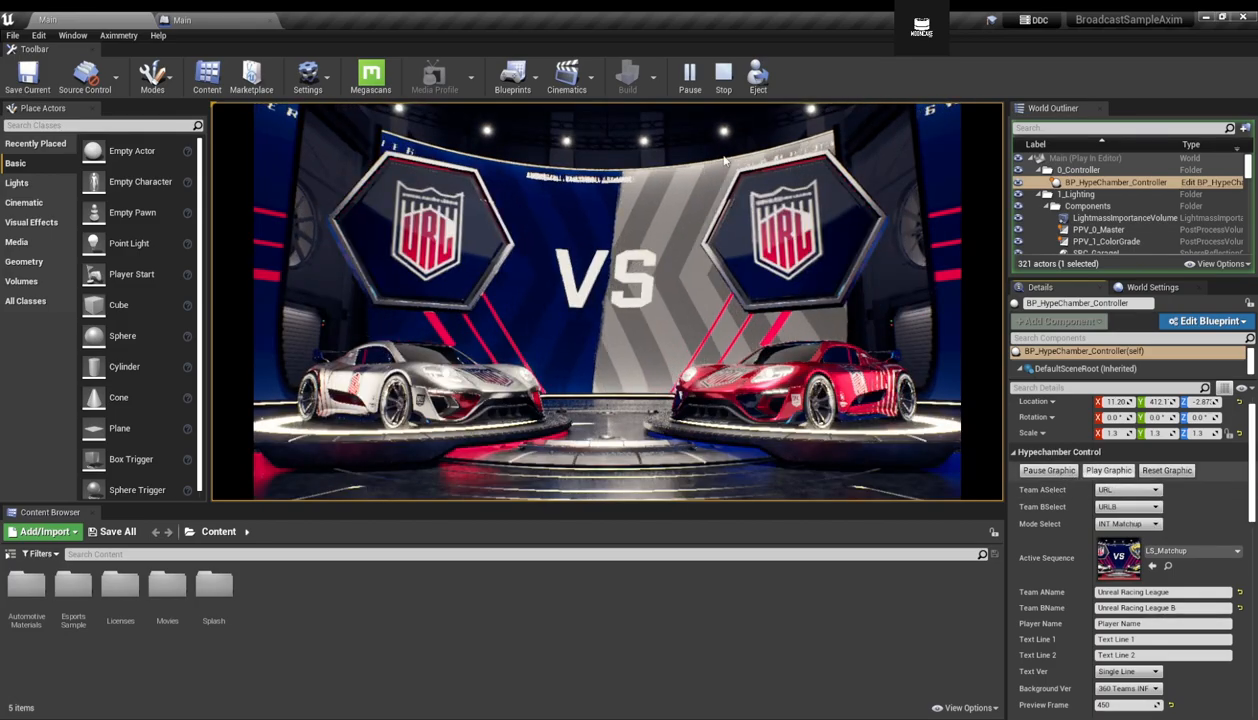
left_click(723, 84)
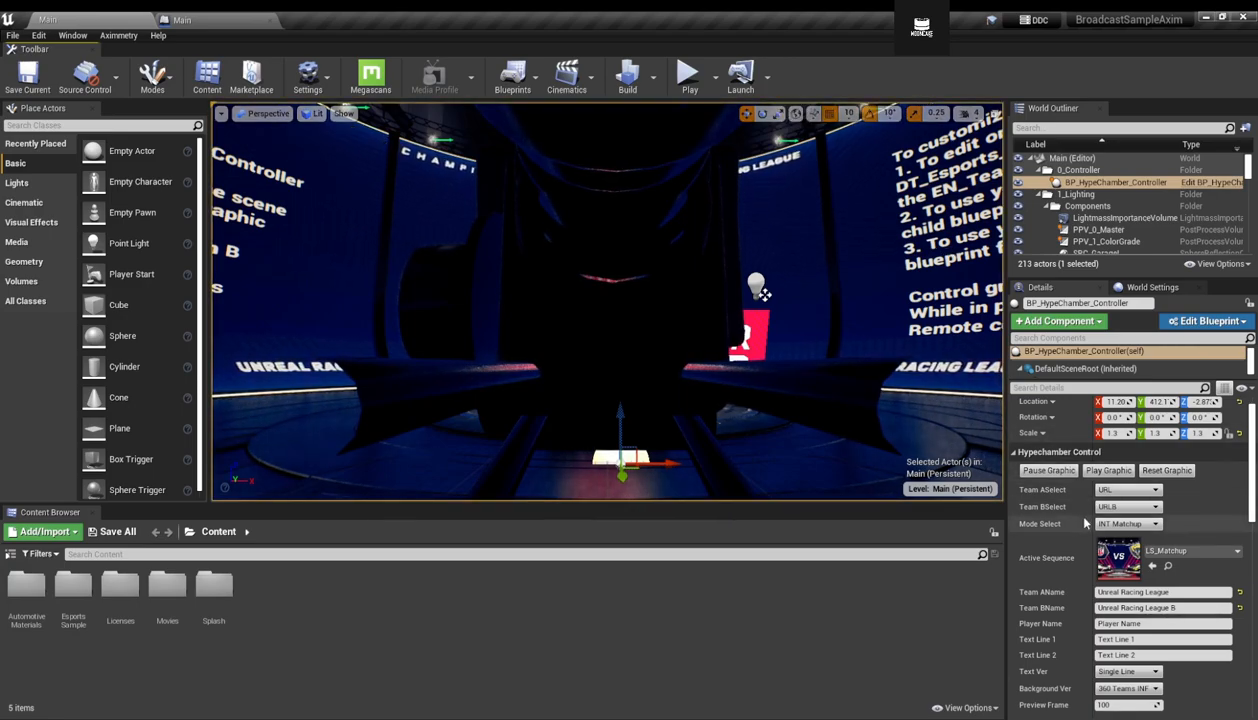
Open the Main level's Level Blueprint and locate the Event BeginPlay node in its Event Graph.
right_click_drag(809, 368, 625, 412)
left_click(504, 77)
left_click(556, 174)
right_click_drag(722, 432, 195, 405)
scroll(457, 412, "down", 2)
right_click_drag(457, 412, 590, 384)
right_click_drag(663, 409, 828, 393)
scroll(732, 410, "up", 2)
right_click_drag(619, 377, 535, 453)
scroll(454, 449, "down", 2)
right_click_drag(454, 449, 774, 460)
Move Event BeginPlay farther from its connected nodes and insert a reroute point on its execution wire.
left_click_drag(683, 342, 247, 343)
scroll(636, 369, "up", 2)
right_click_drag(303, 393, 470, 334)
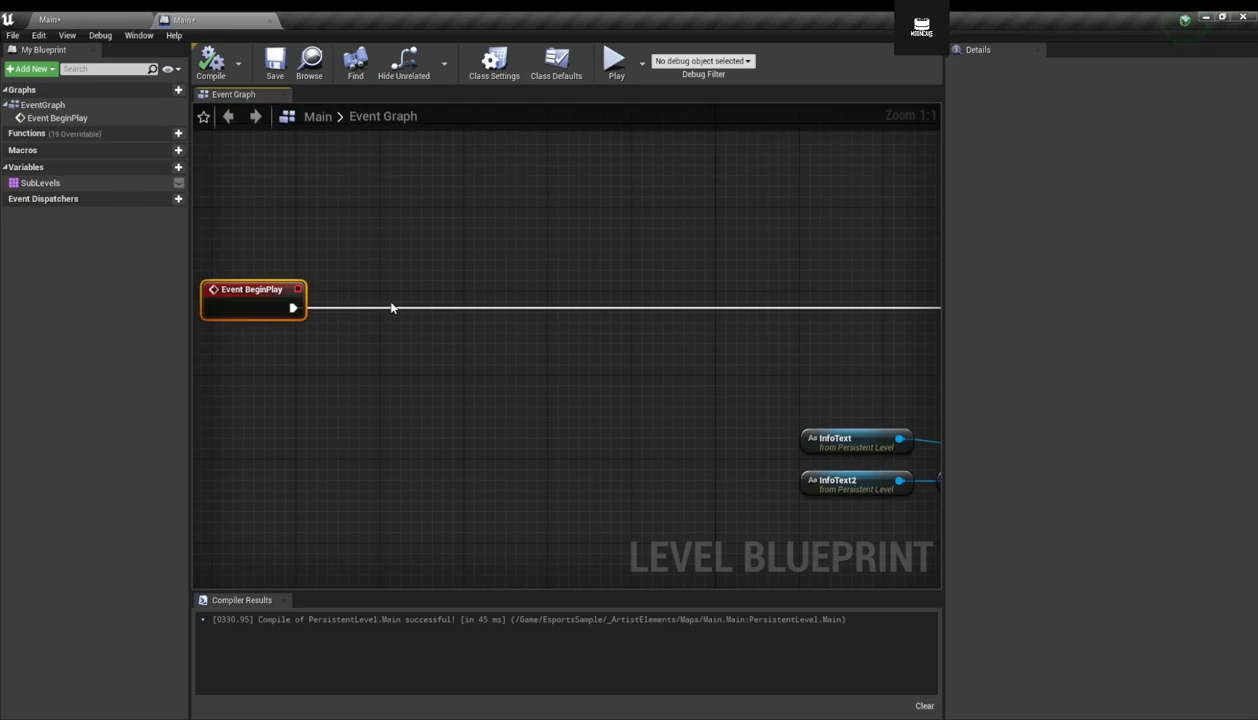
double_click(508, 308)
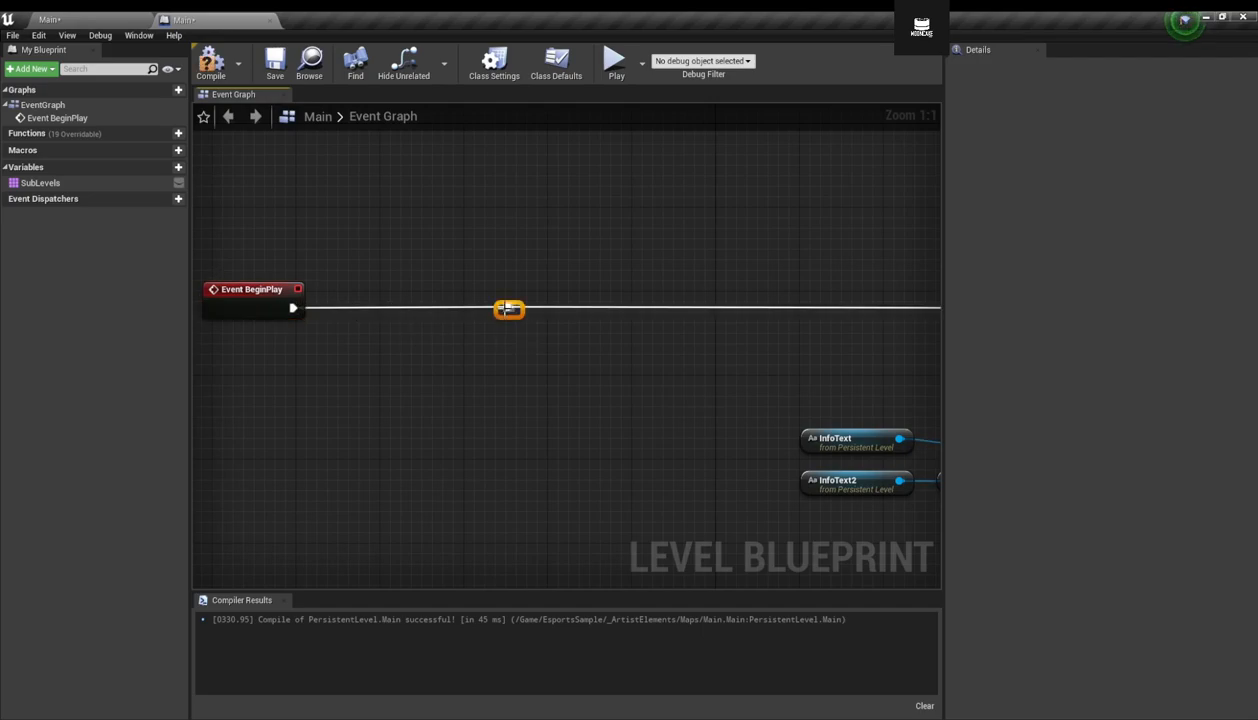
Add a reference to the BP_HypeChamber_Controller actor to the Level Blueprint graph below Event BeginPlay.
left_click(92, 17)
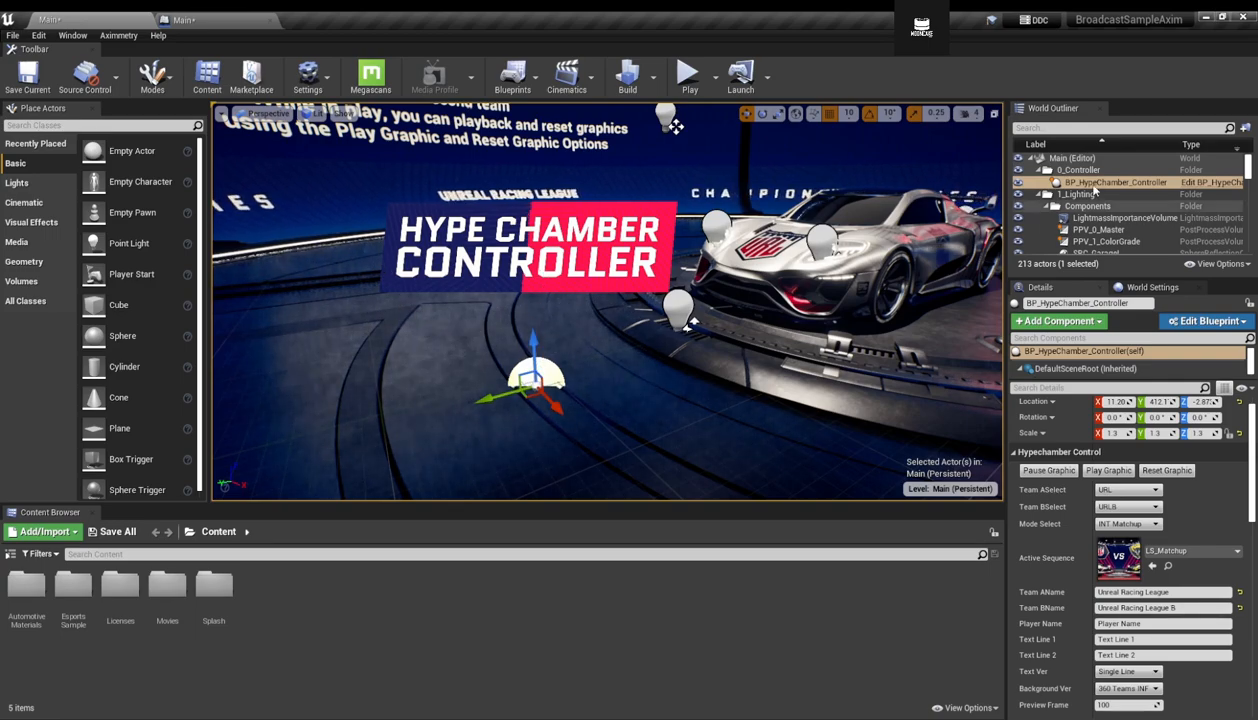
left_click_drag(1100, 182, 1034, 196)
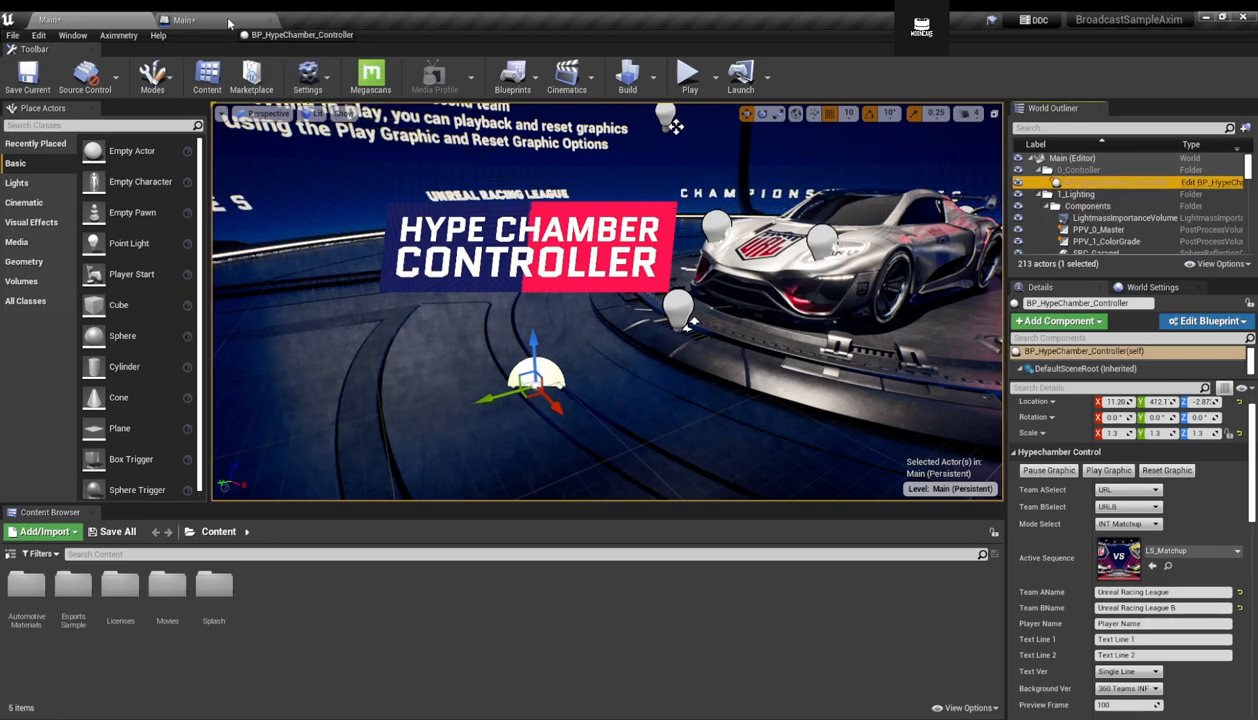
left_click_drag(222, 22, 265, 100)
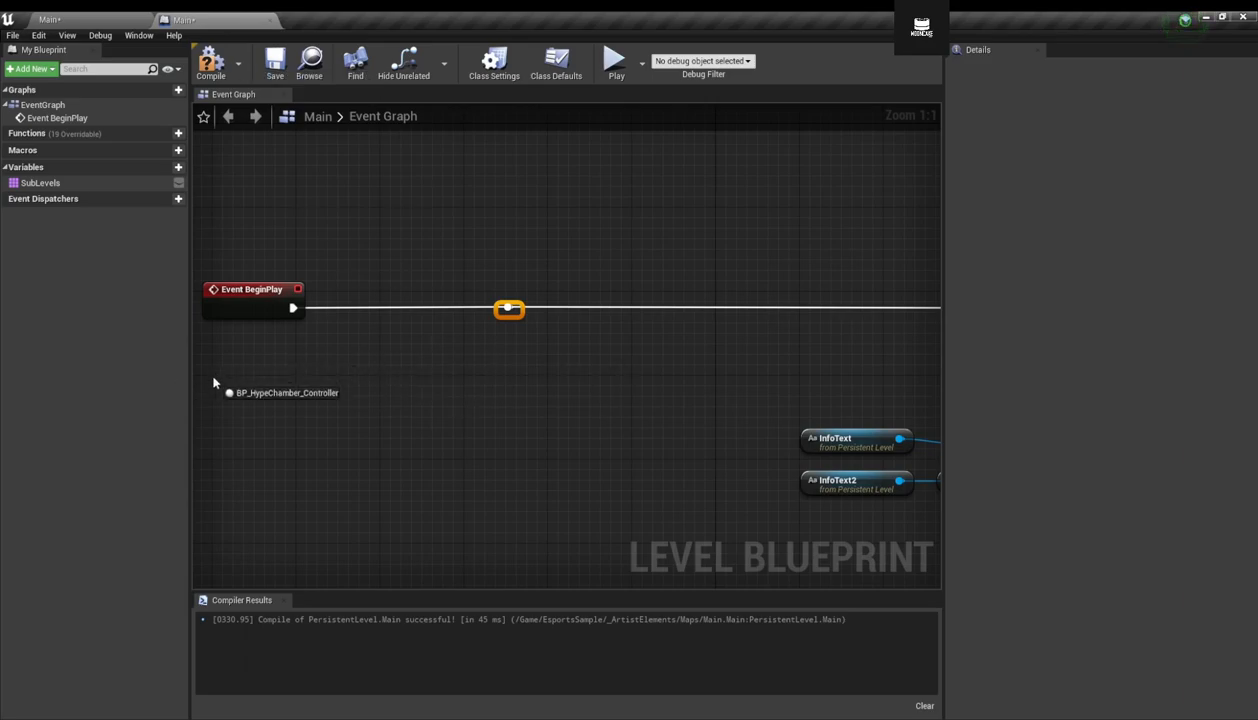
left_click_drag(202, 380, 224, 373)
right_click_drag(255, 323, 484, 305)
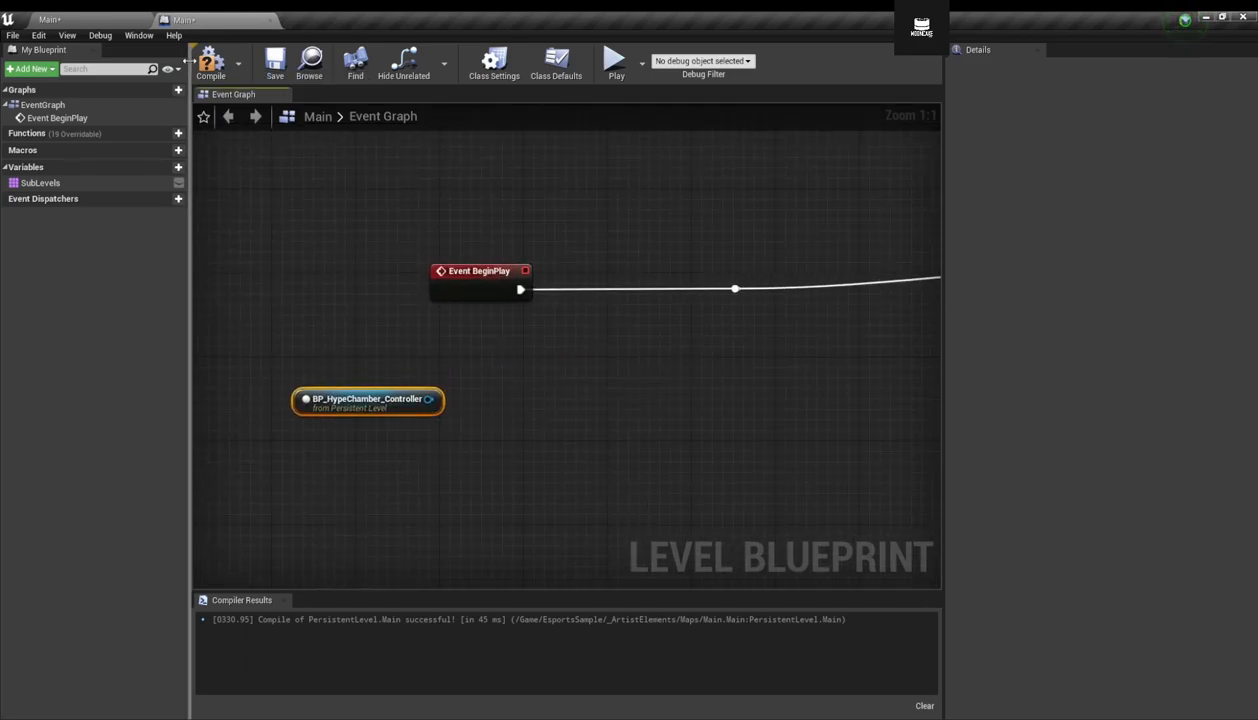
Open the BP_HypeChamber_Controller blueprint, search it for "play graphic", and inspect the Play Graphic function.
left_click(82, 18)
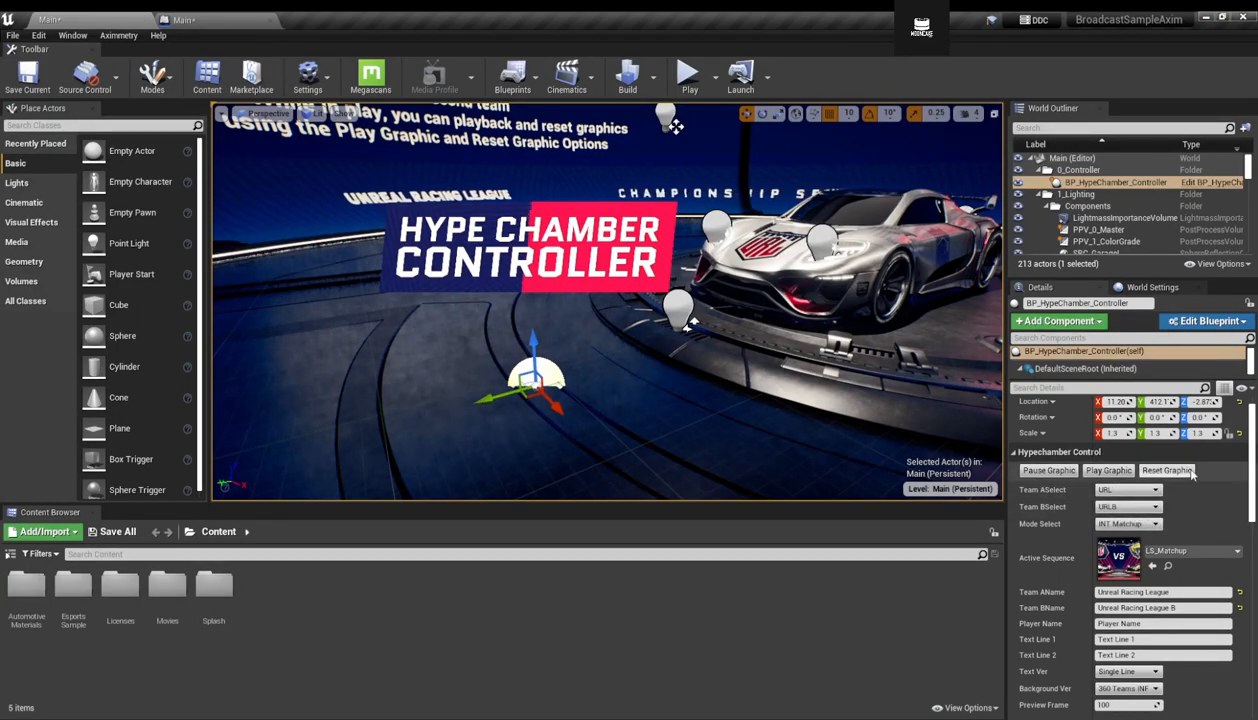
right_click_drag(858, 423, 822, 430)
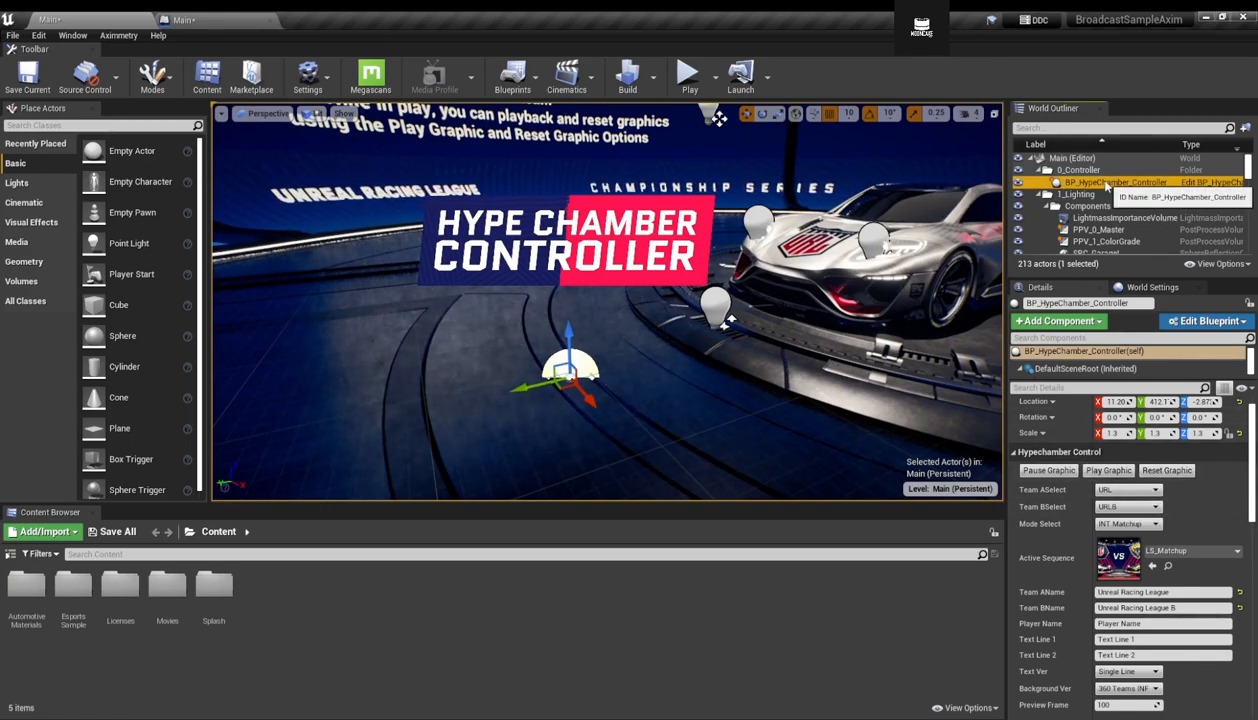
left_click(1201, 192)
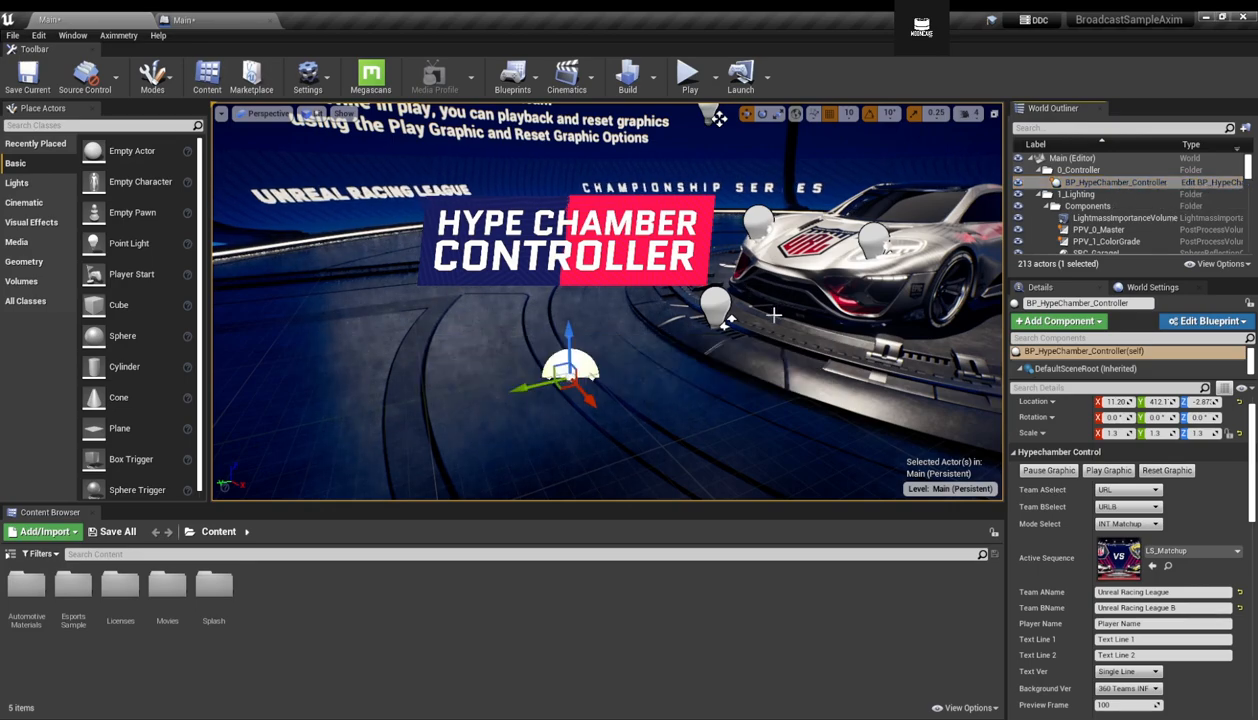
scroll(350, 350, "down", 2)
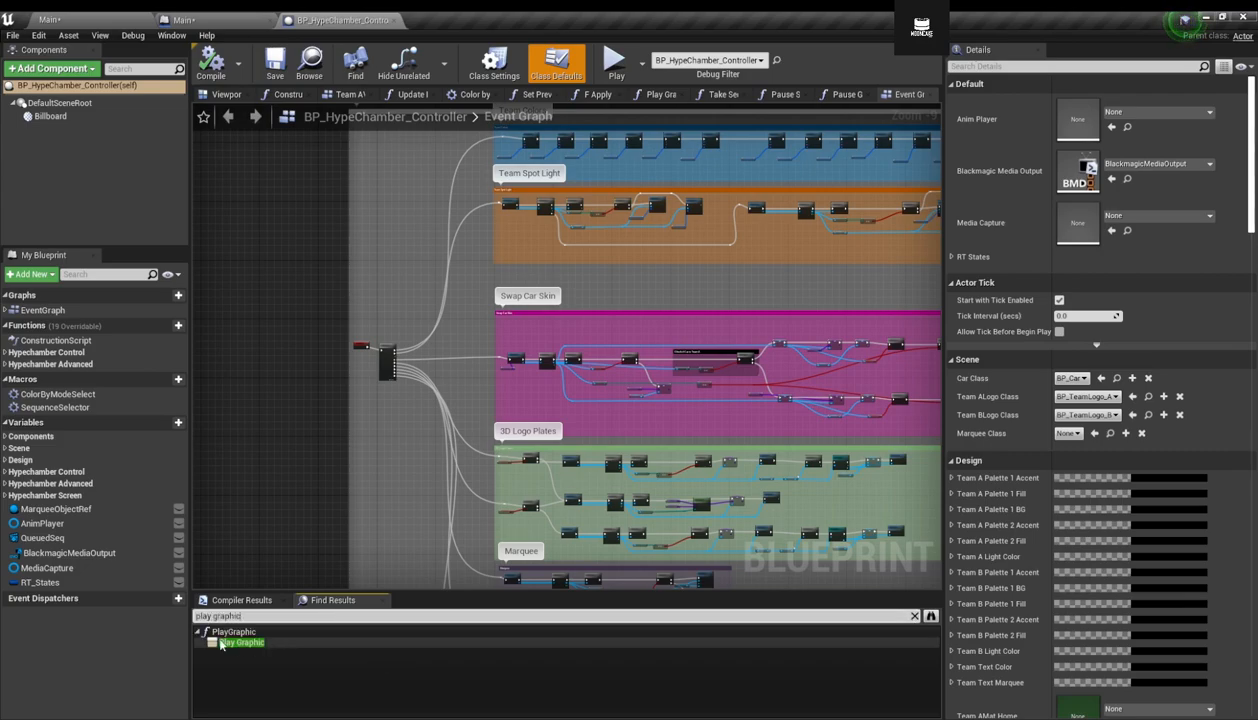
left_click(222, 643)
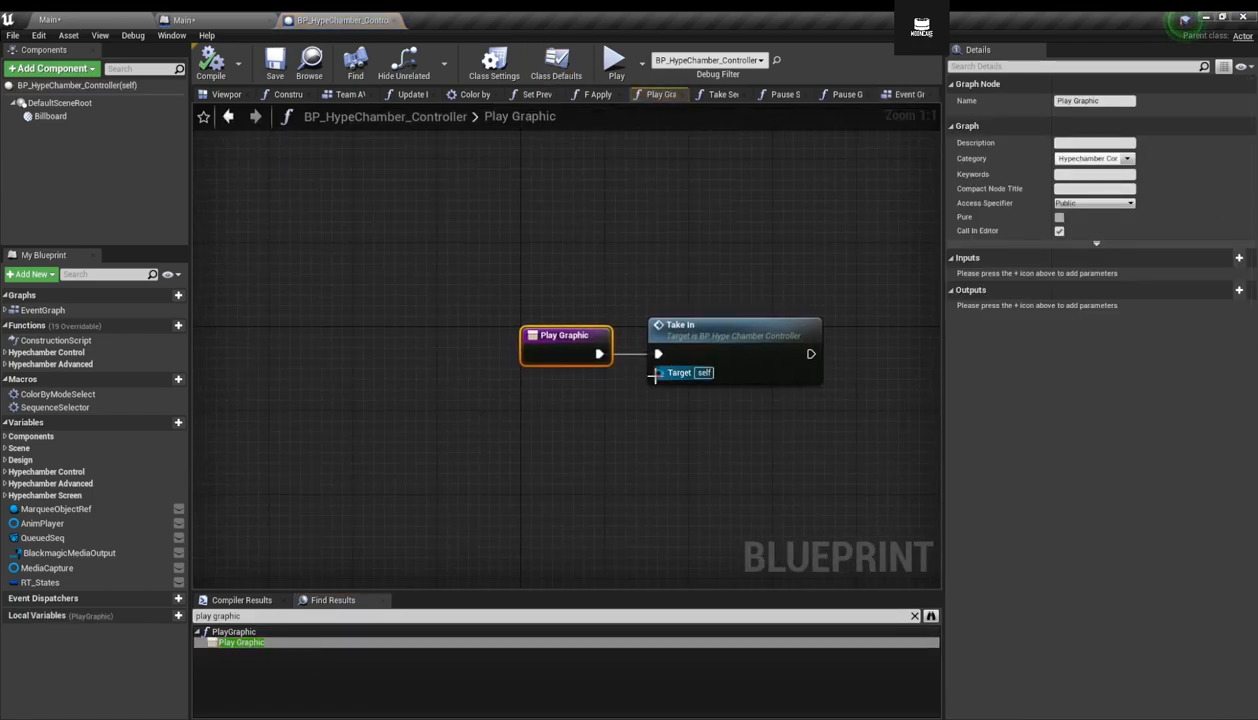
right_click_drag(489, 370, 499, 380)
mouse_move(535, 351)
left_mouse_down()
mouse_move(577, 336)
mouse_move(543, 353)
left_mouse_up()
mouse_move(378, 351)
left_mouse_down()
mouse_move(387, 346)
mouse_move(381, 355)
left_mouse_up()
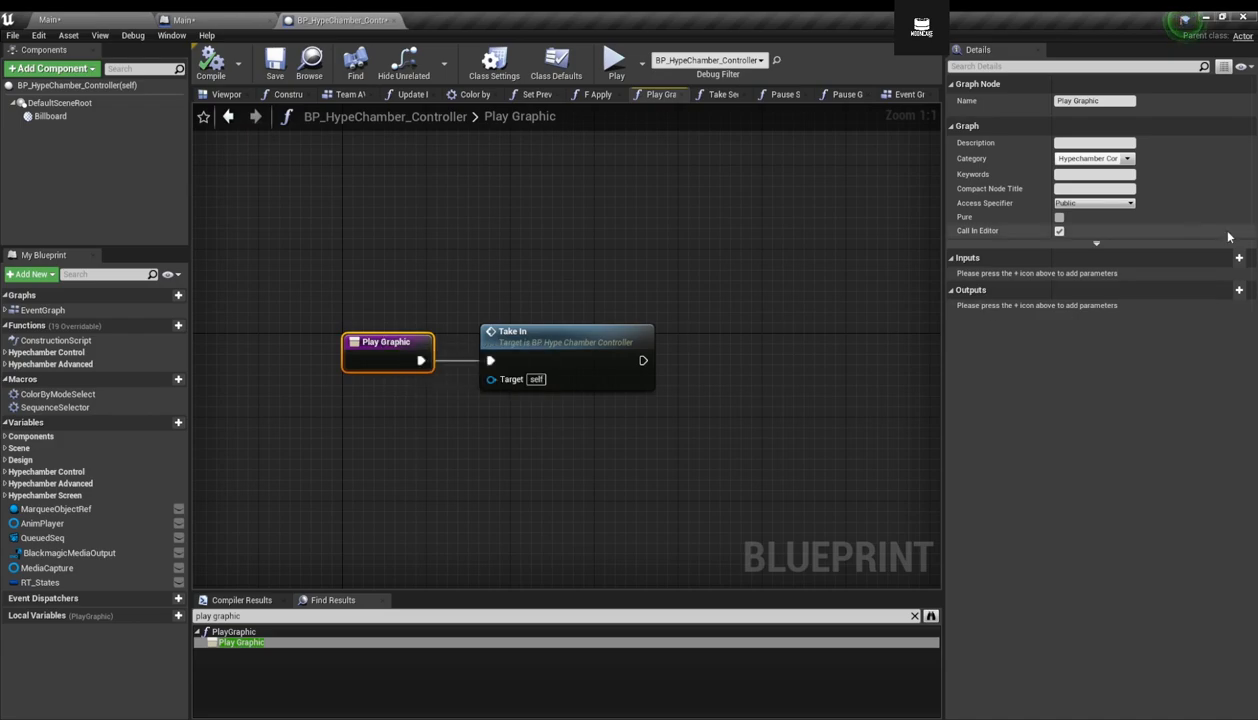
Compare the Play Graphic control in the actor's details with the Play Graphic function in its blueprint.
left_click(143, 18)
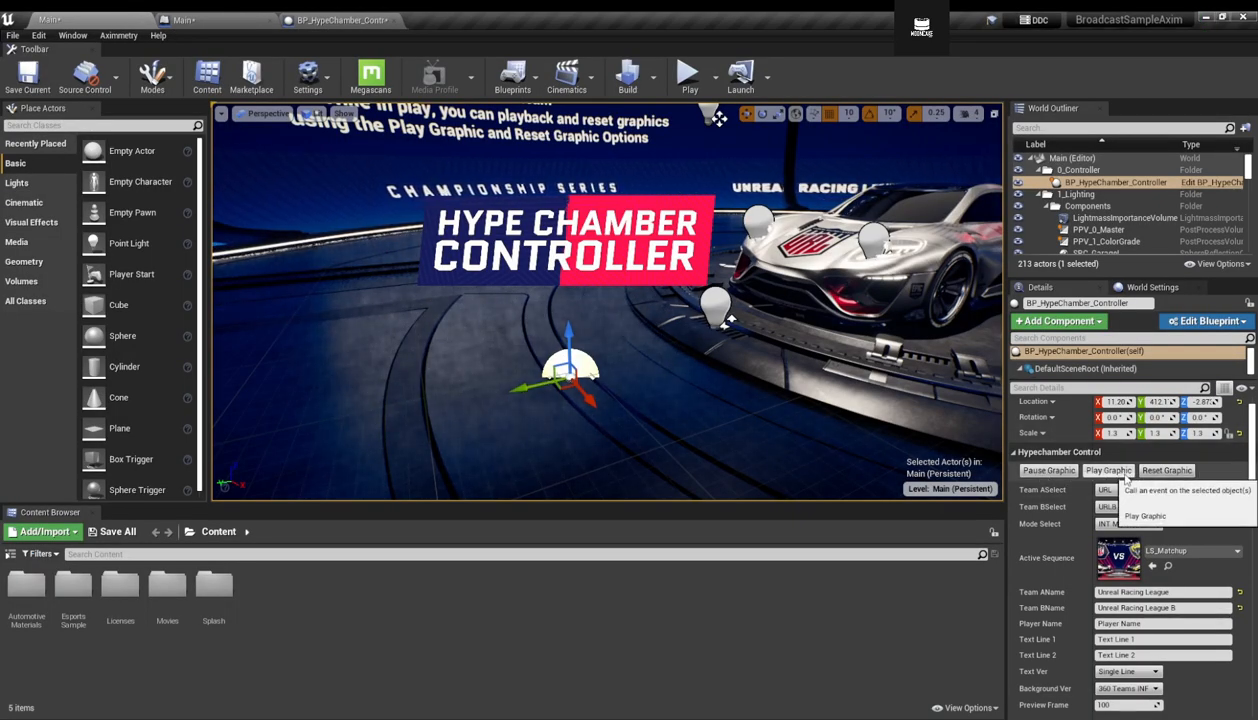
left_click(369, 18)
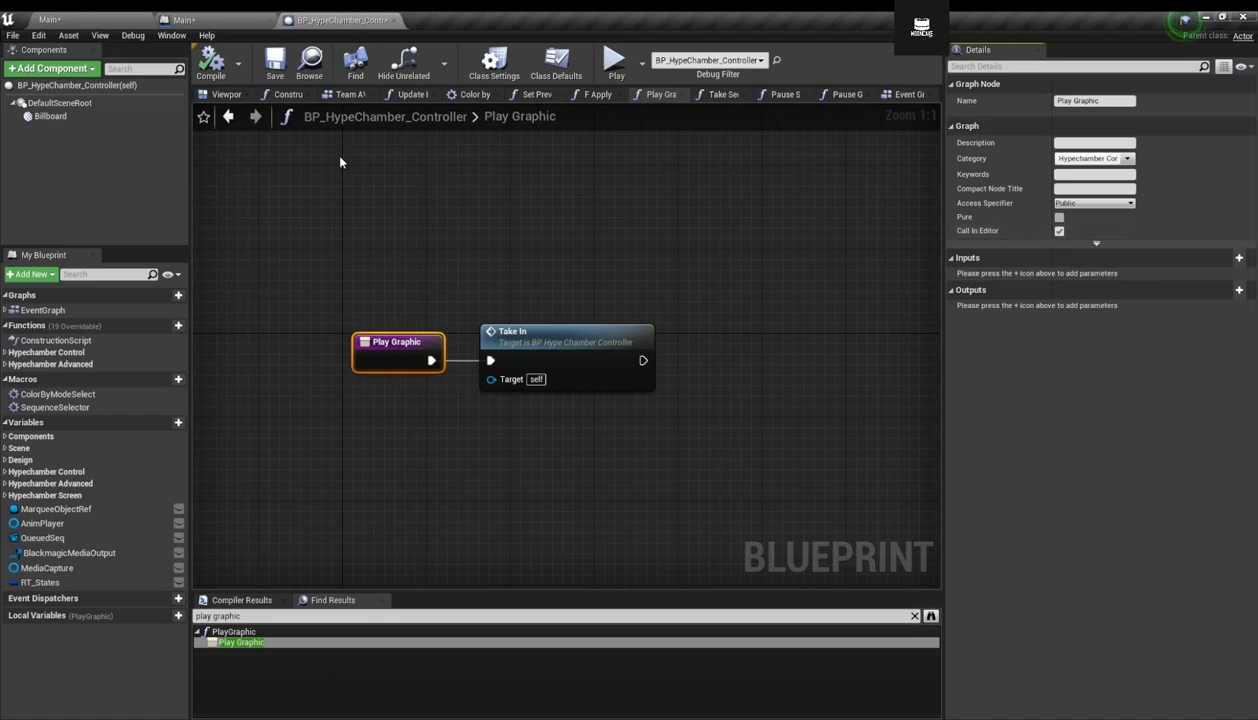
left_click(85, 19)
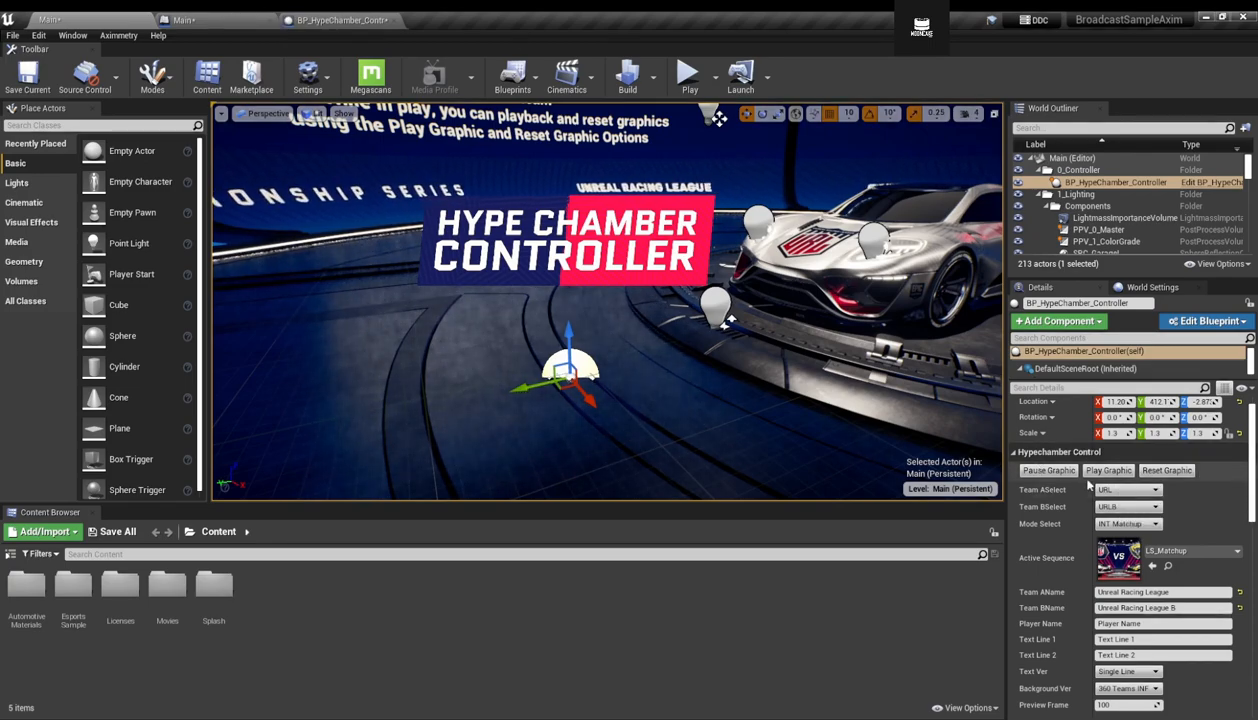
Add a Play Graphic call from the BP_HypeChamber_Controller reference in the Level Blueprint and align it beside the reference.
left_click(200, 20)
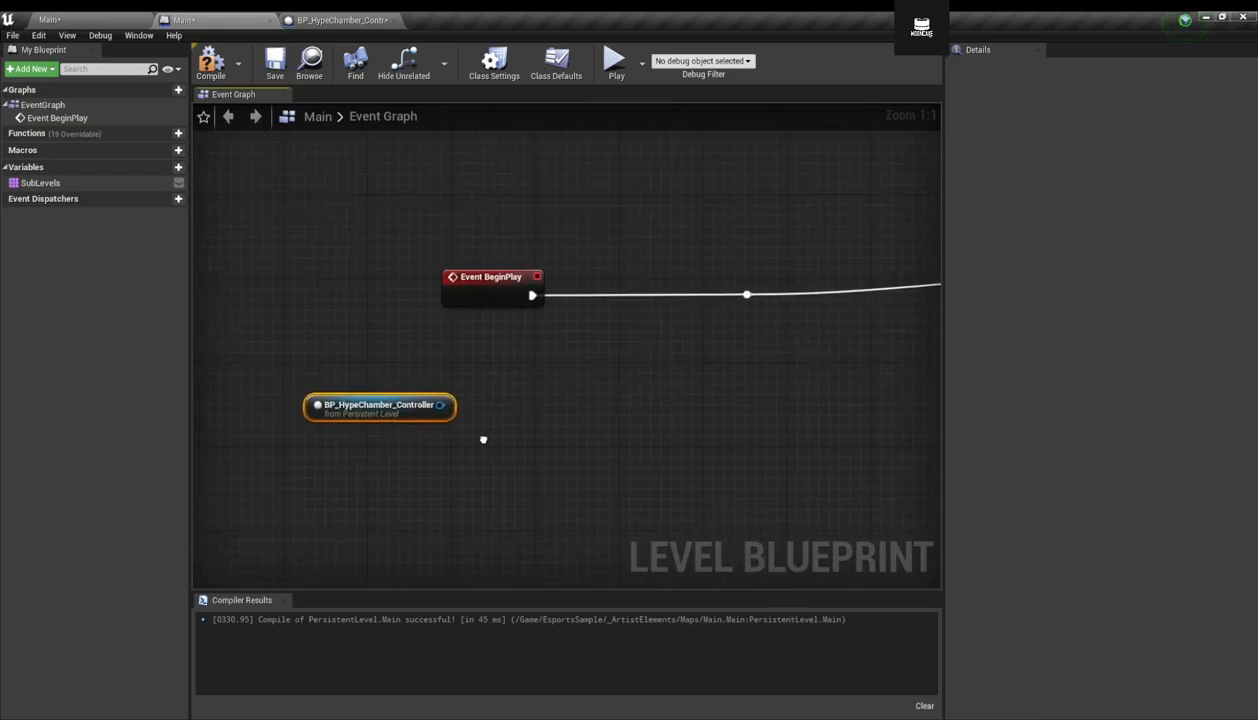
left_click_drag(449, 376, 448, 377)
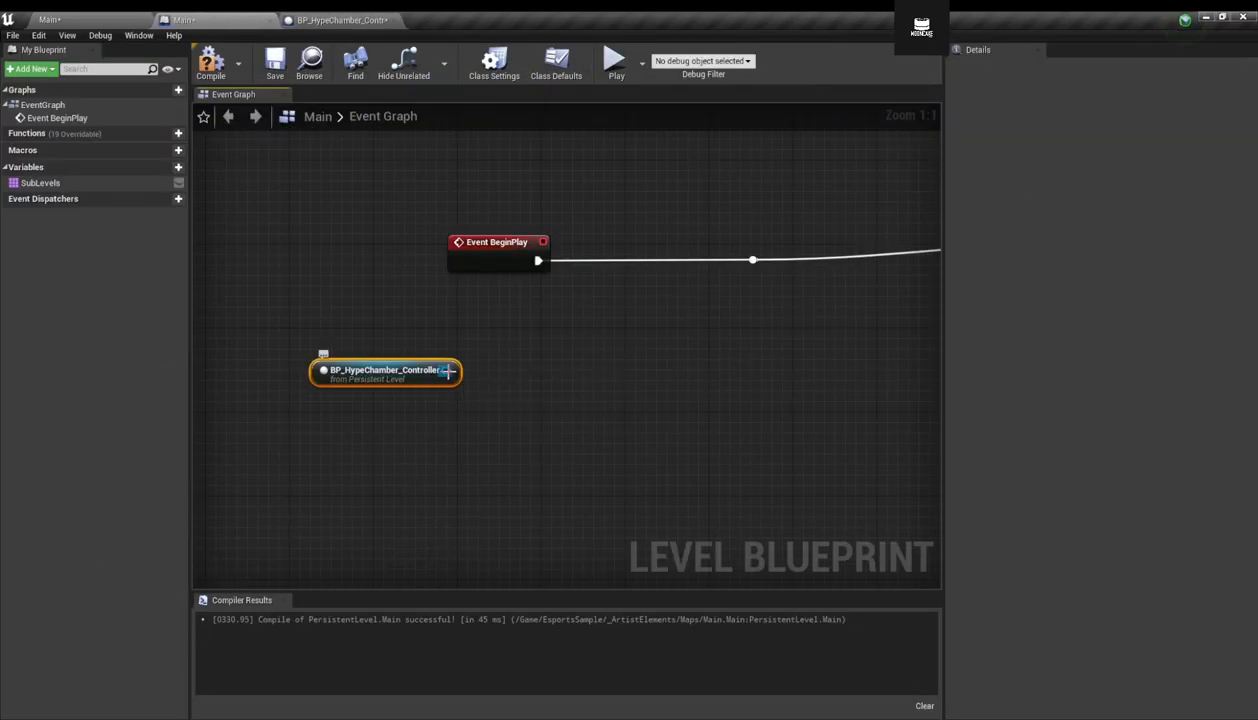
left_click_drag(553, 377, 556, 376)
type("play")
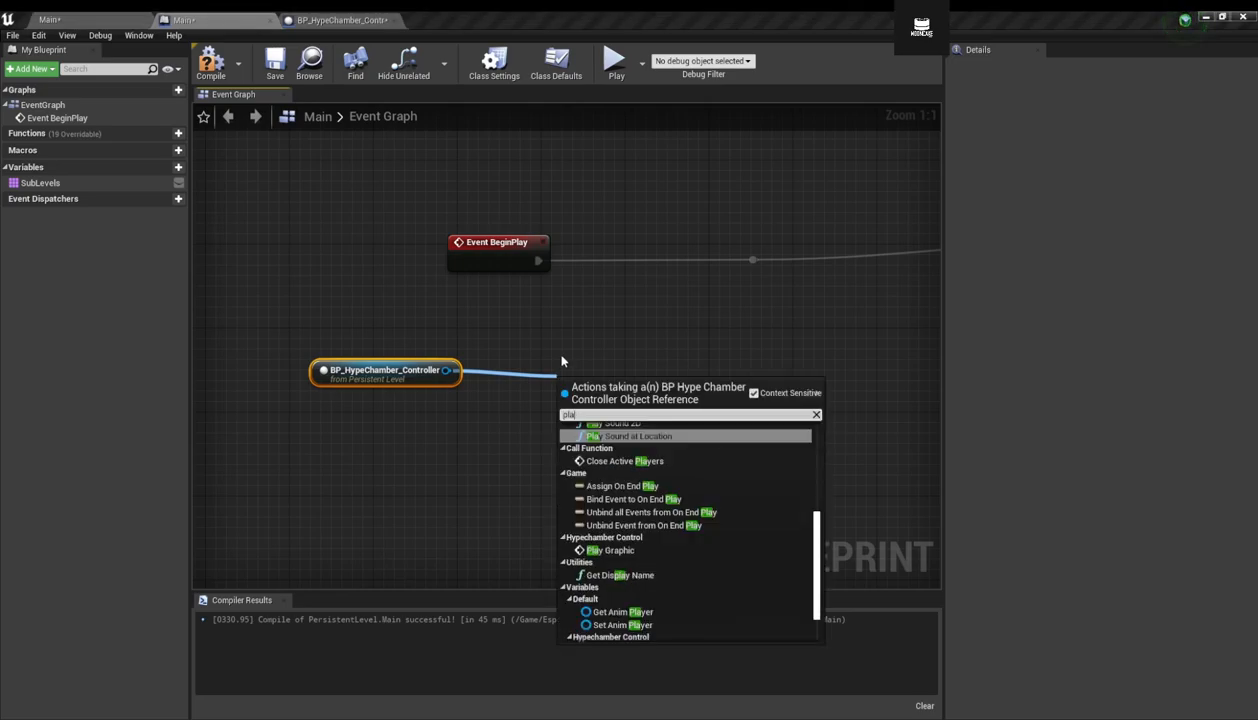
type(" graphic")
key("Return")
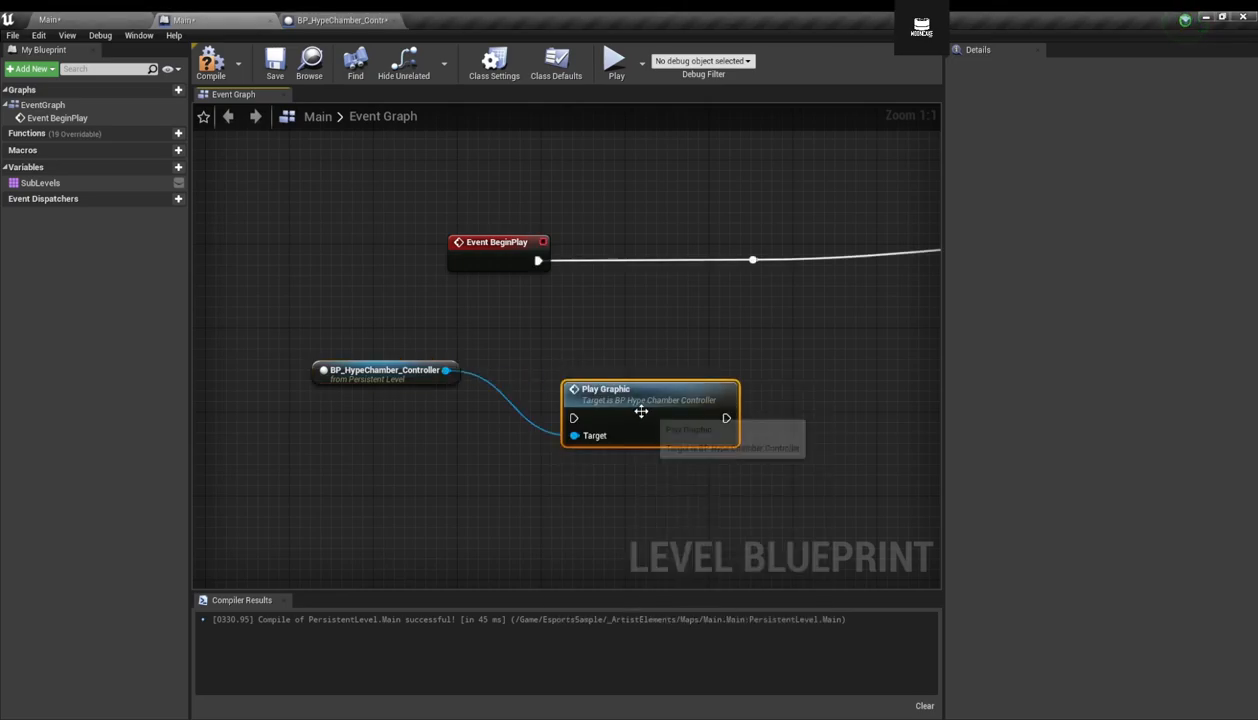
left_click_drag(639, 413, 639, 339)
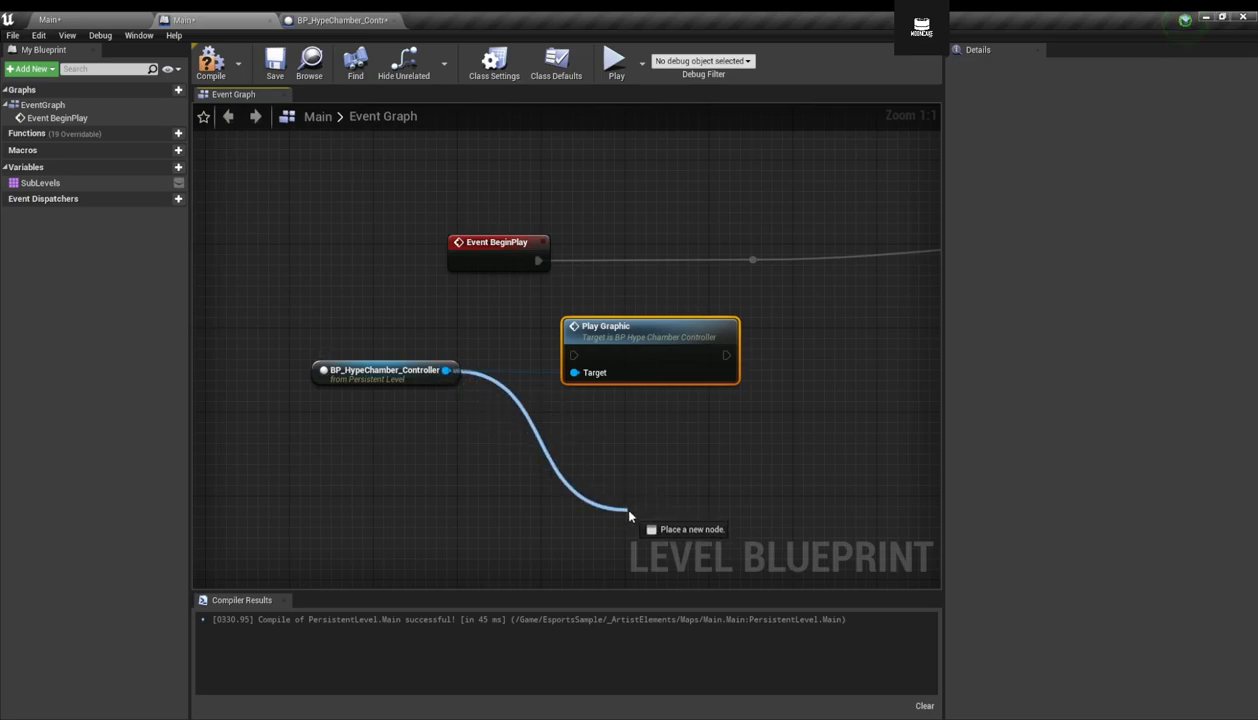
Add a Pause Graphic call from the BP_HypeChamber_Controller reference, place it beneath Play Graphic, and shift Event BeginPlay further left.
left_click_drag(618, 511, 633, 513)
type("paus")
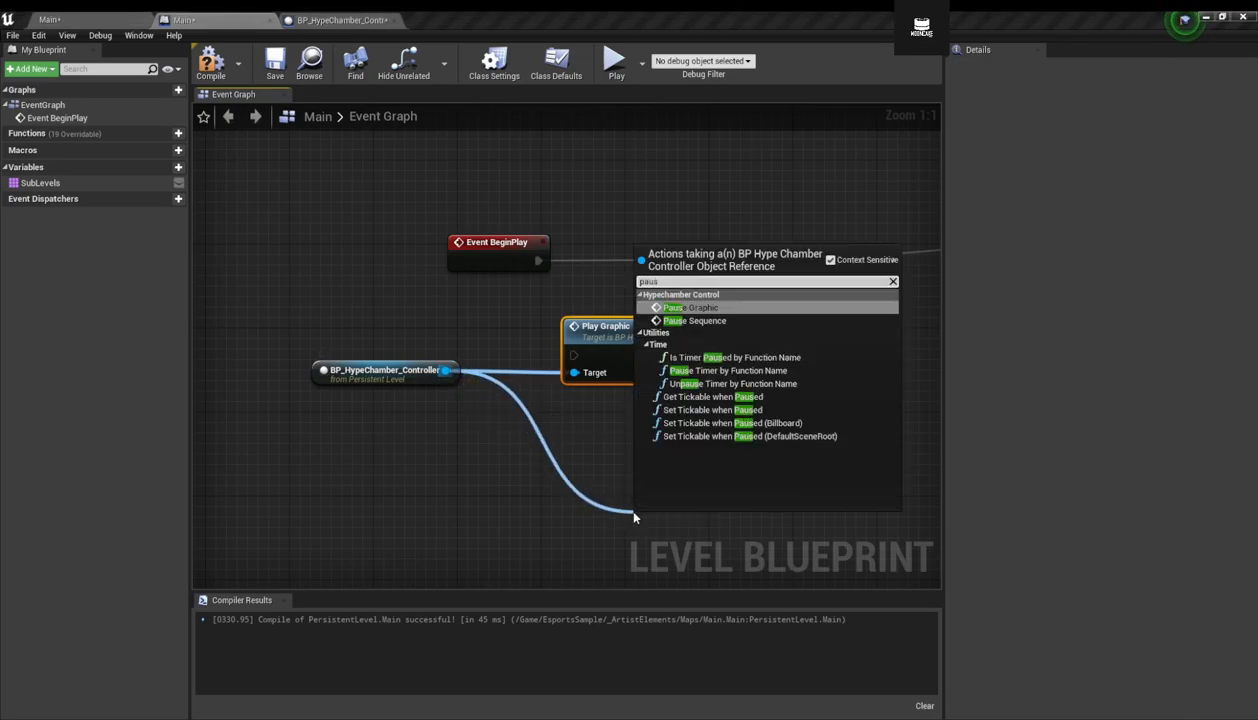
key("Return")
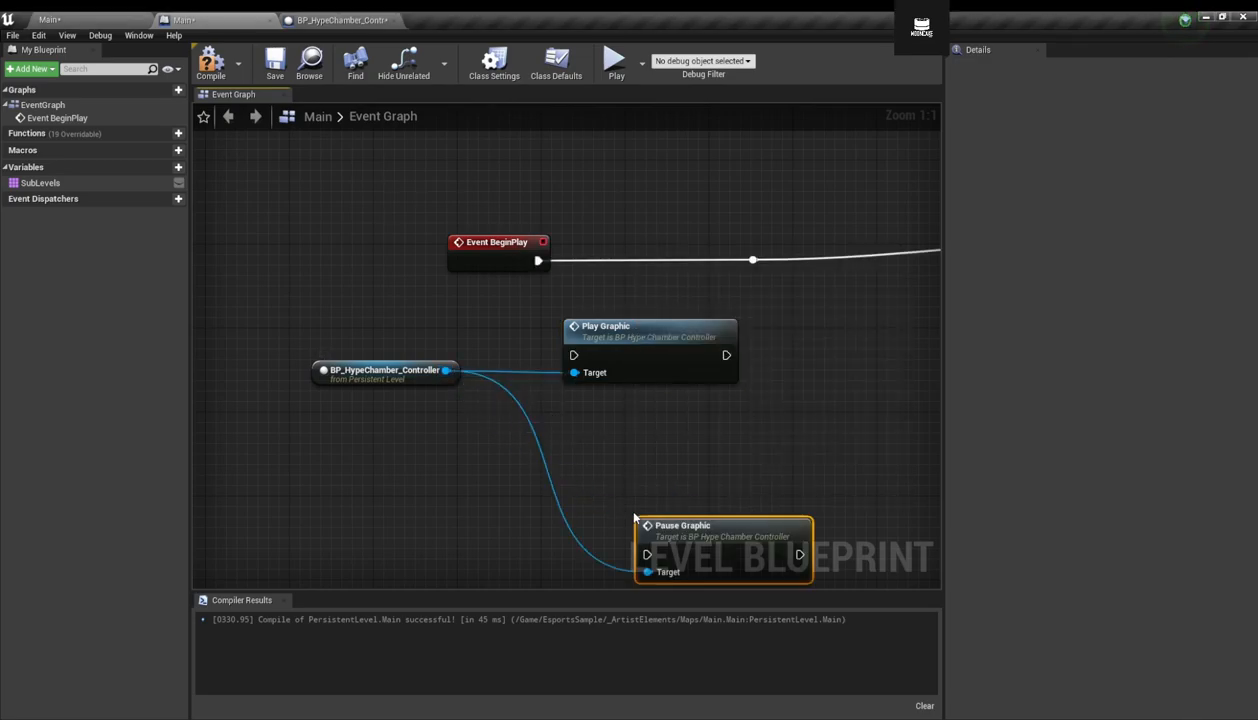
left_click_drag(698, 536, 619, 418)
left_click_drag(494, 242, 319, 238)
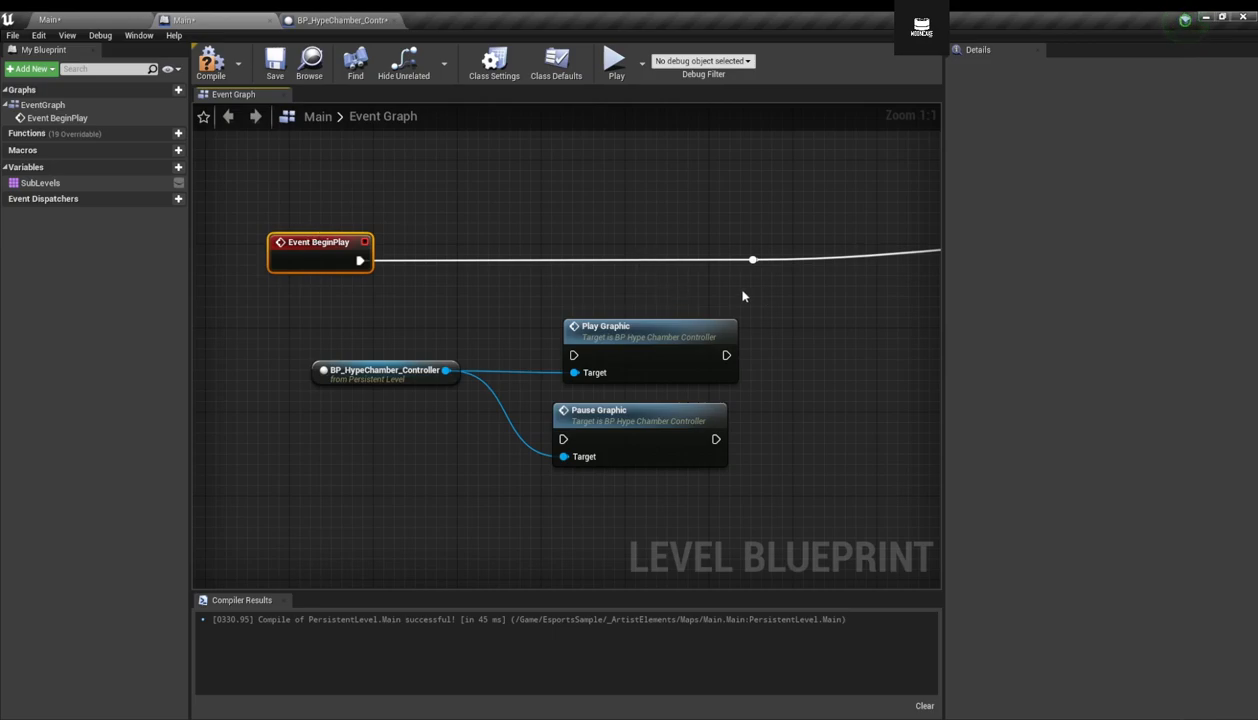
right_click_drag(752, 296, 775, 313)
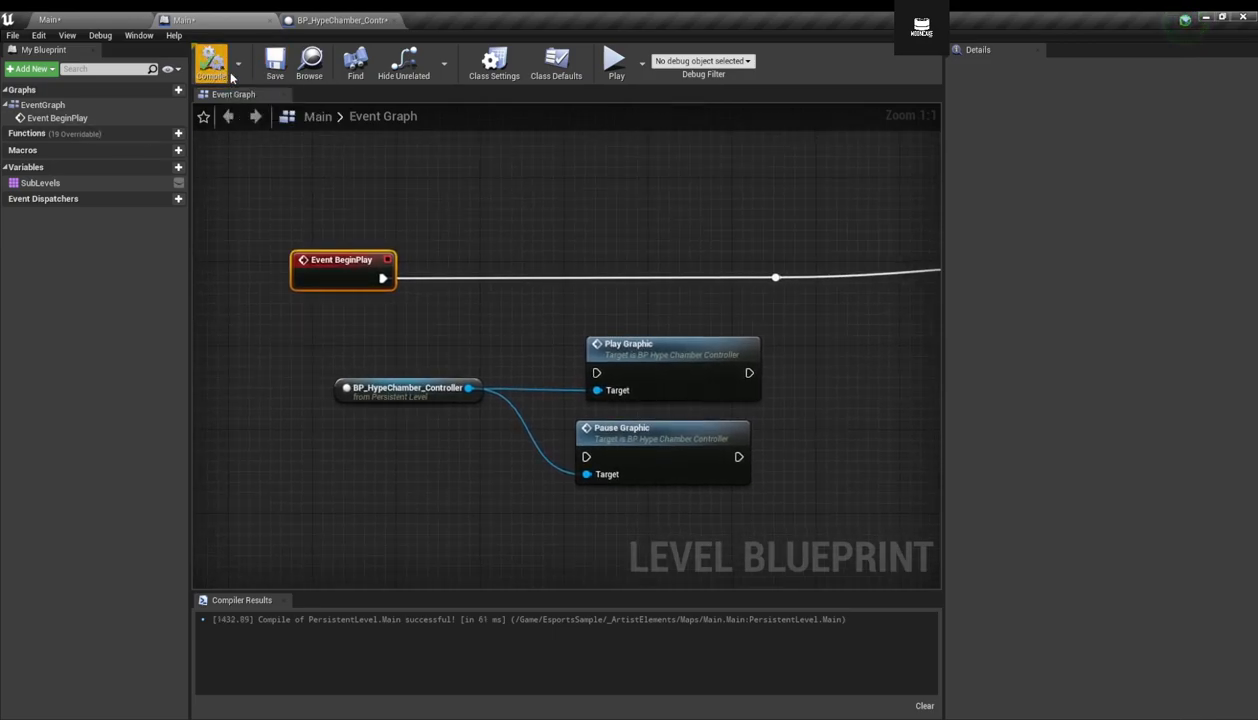
Review the Aximmetry plugin options and look around the Hype Chamber scene in the main level.
left_click(49, 20)
left_click(118, 35)
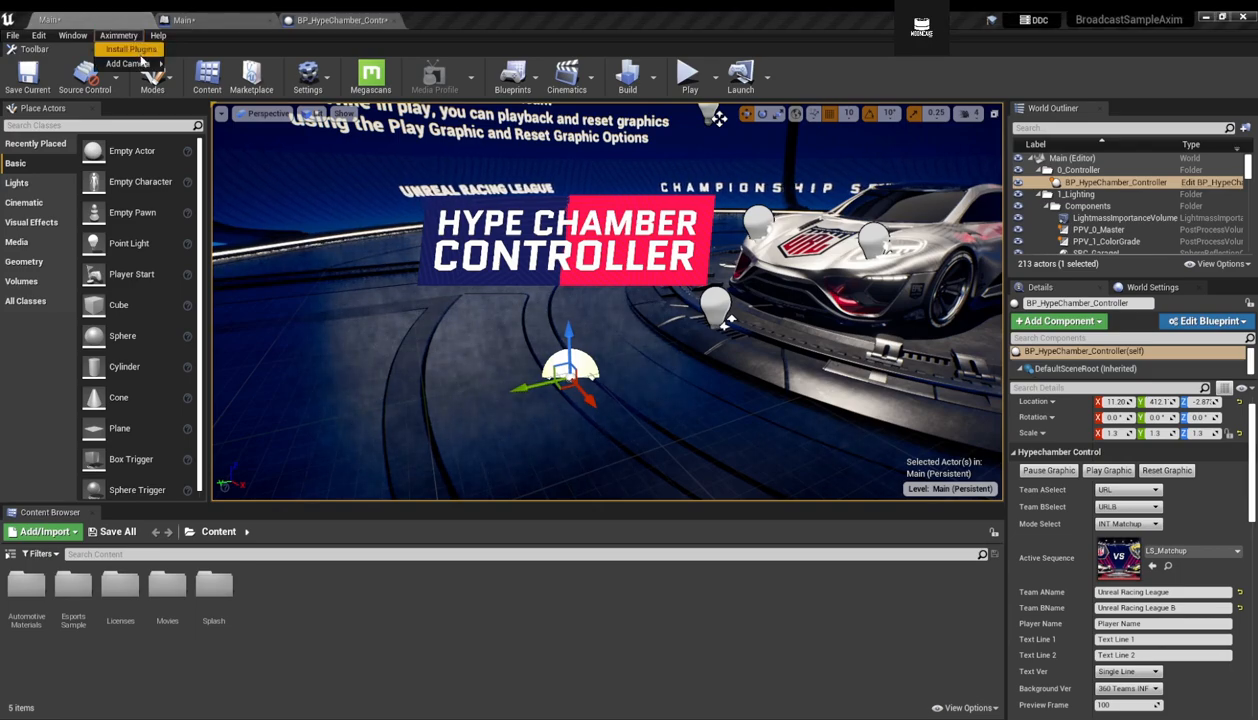
mouse_move(130, 63)
right_click_drag(559, 399, 650, 385)
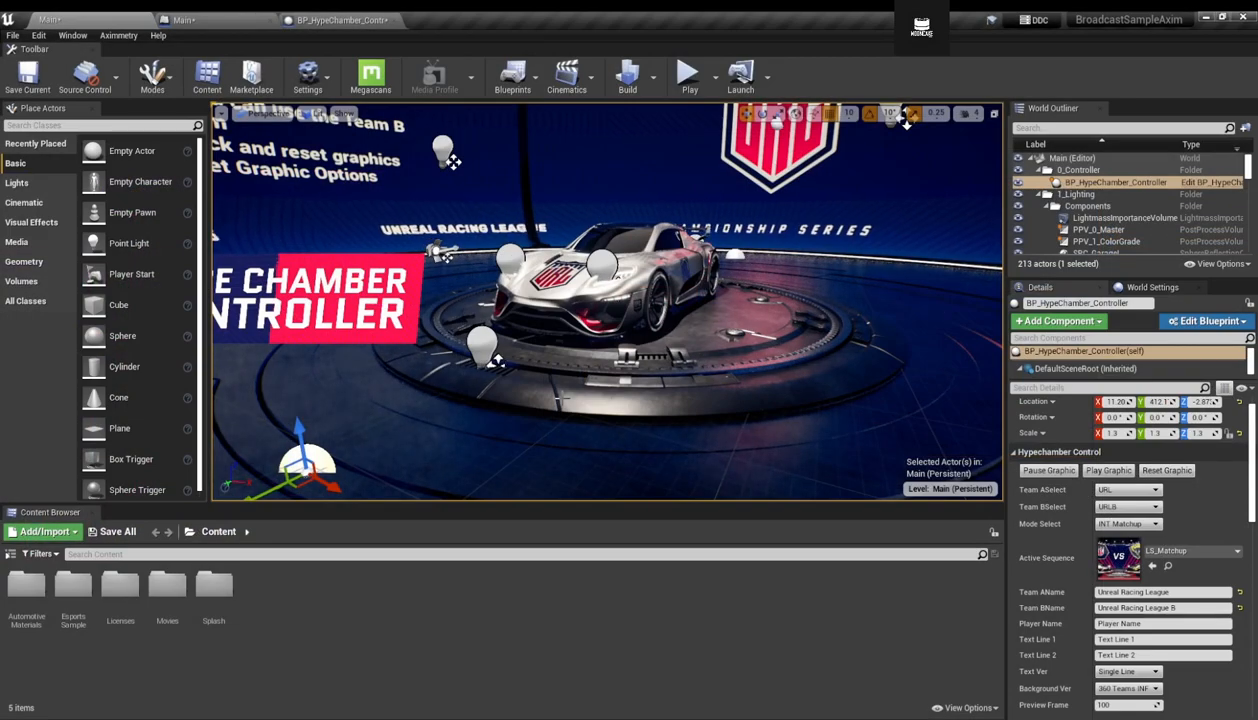
In the Level Blueprint, move the controller reference with Play Graphic and Pause Graphic away from Event BeginPlay to make room.
left_click(183, 19)
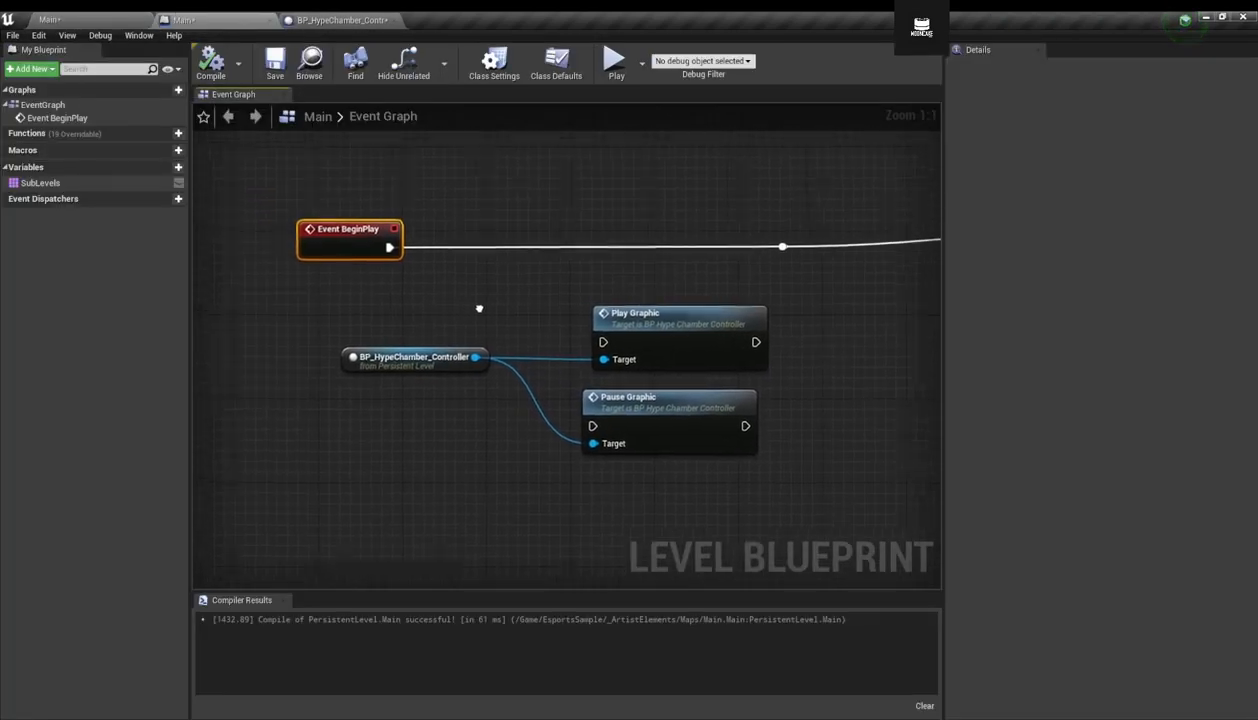
left_click_drag(808, 441, 425, 279)
left_click_drag(722, 303, 396, 418)
right_click_drag(489, 268, 469, 335)
Add a Bind Event to Trigger node from all possible actions, with context filtering off, and place it below the BeginPlay wire.
right_click(501, 341)
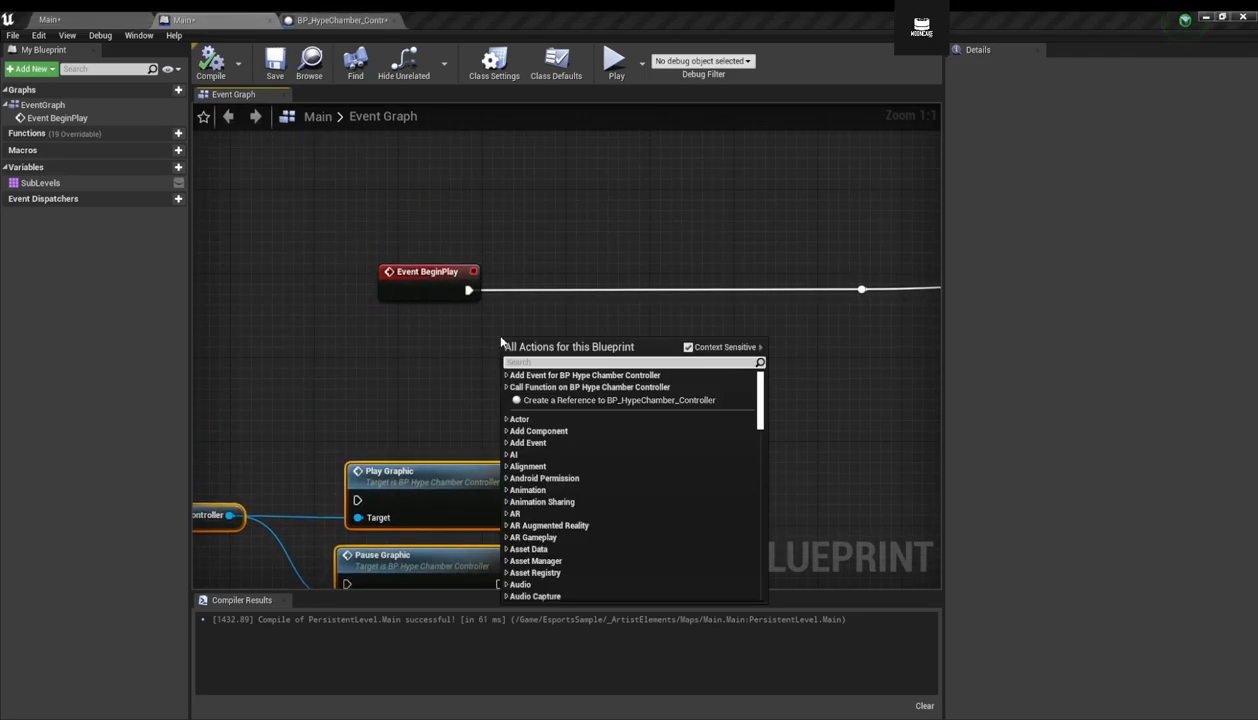
type("bind e")
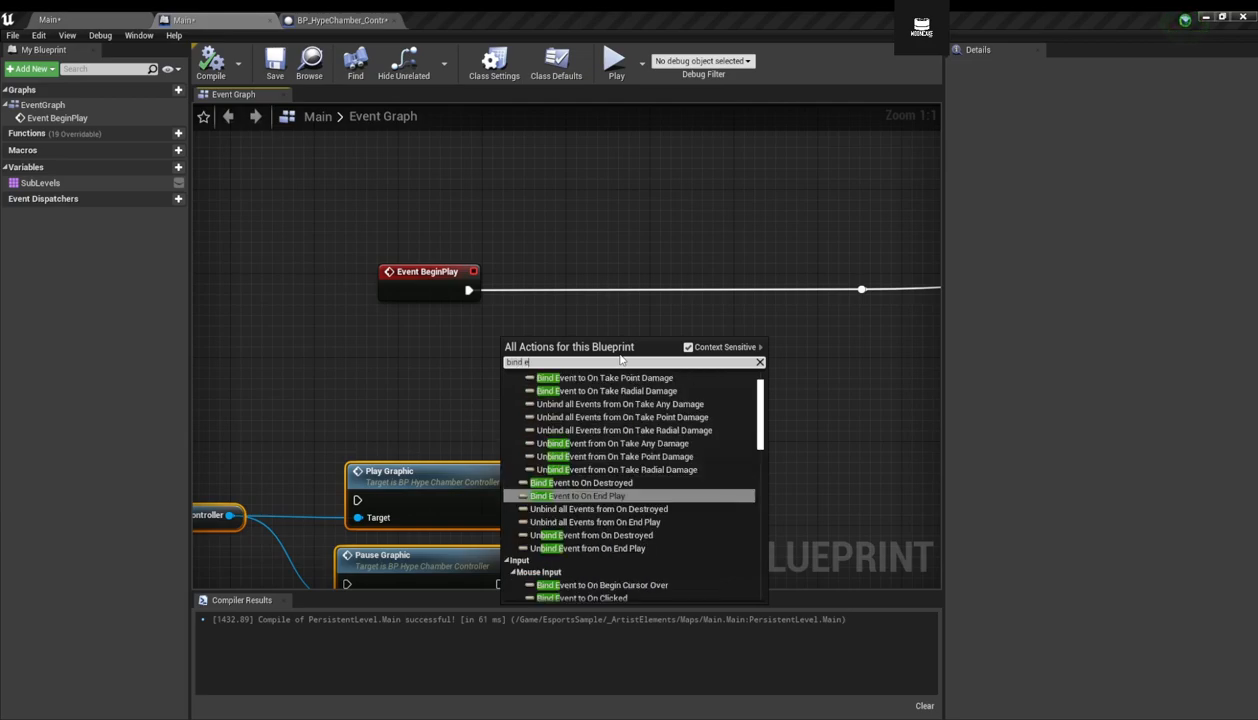
type("vent to trigger")
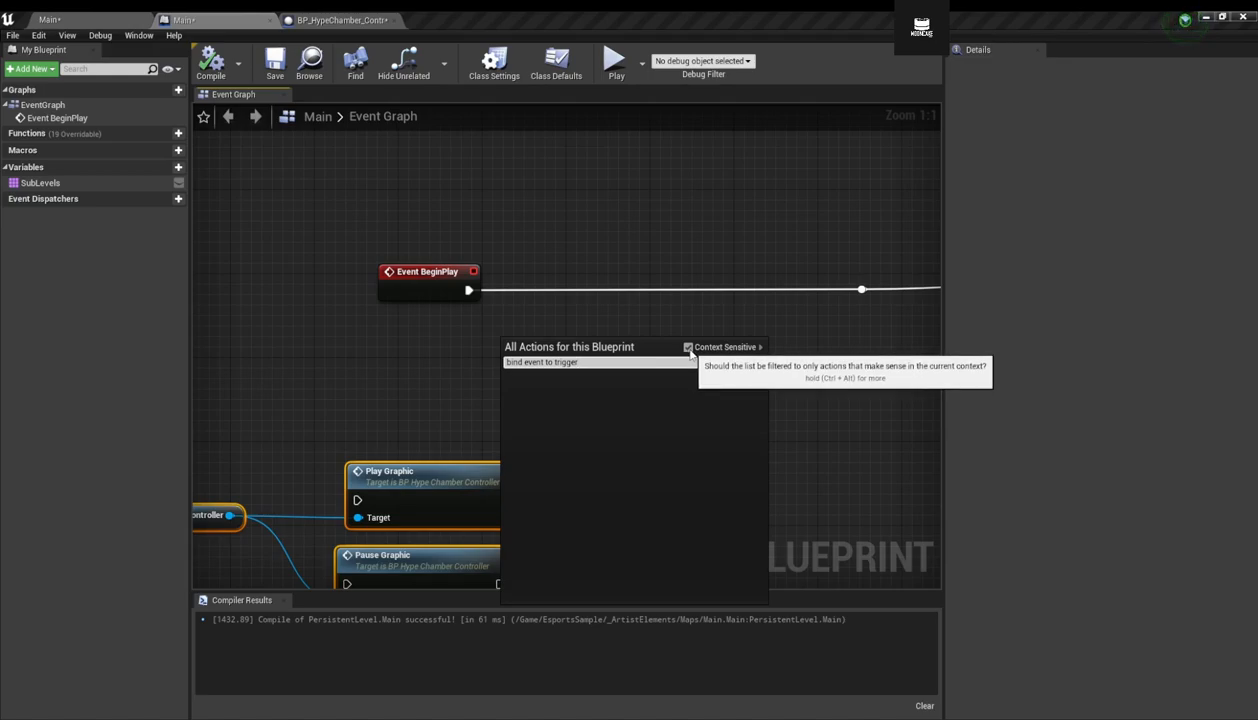
left_click(688, 347)
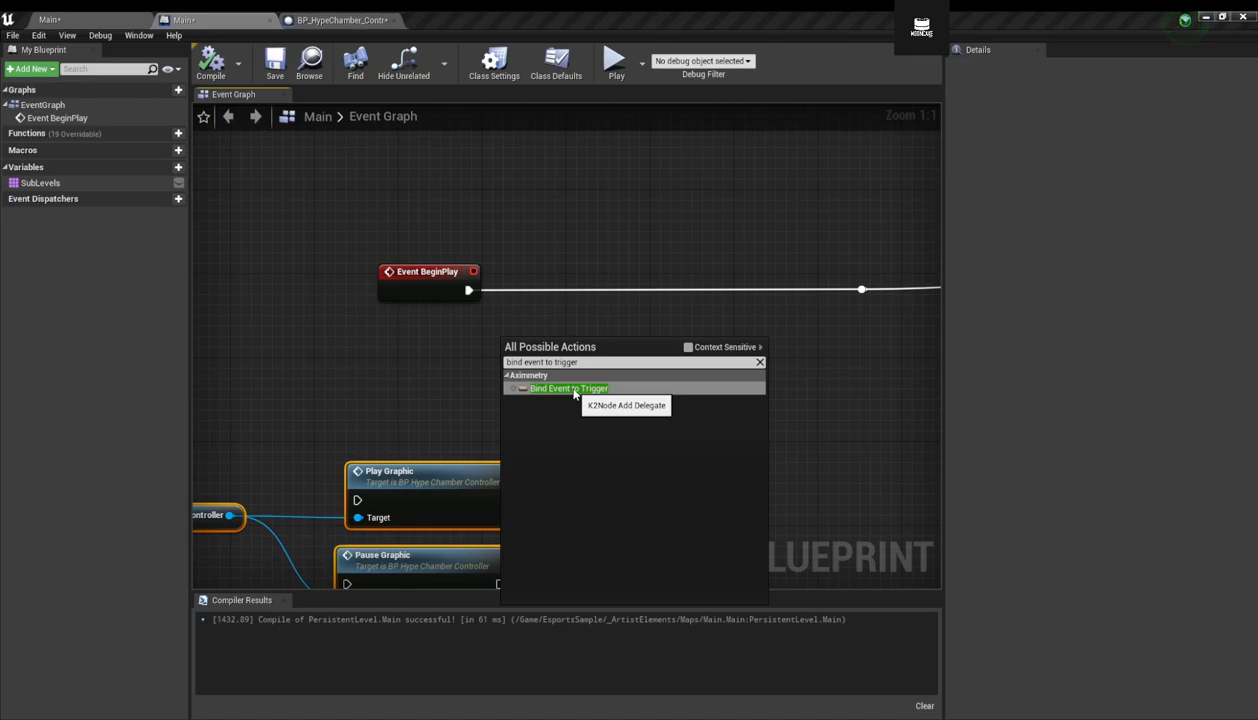
left_click(575, 391)
left_click_drag(580, 359, 657, 340)
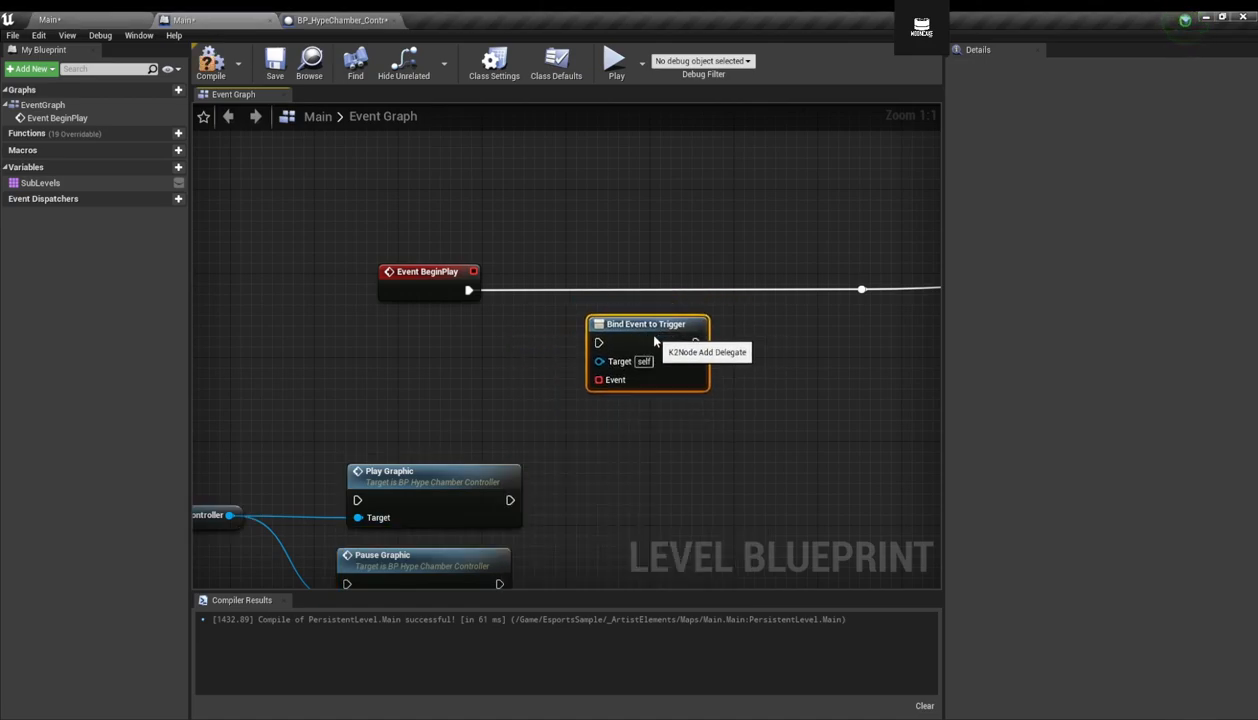
Shift the group of controller reference, Play Graphic and Pause Graphic nodes further down the graph.
right_click_drag(494, 381, 656, 251)
left_click_drag(781, 524, 368, 364)
left_click_drag(578, 349, 609, 463)
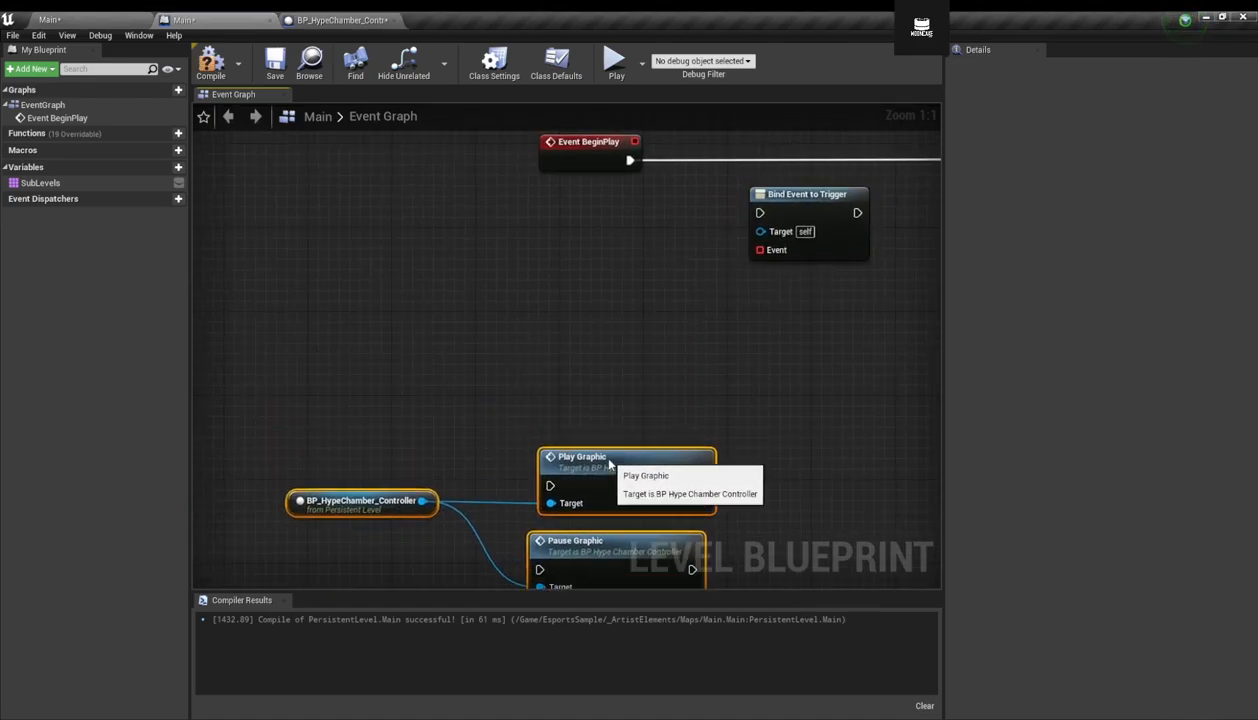
Wire Event BeginPlay into Bind Event to Trigger and connect that node's output to the existing execution chain.
right_click_drag(808, 317, 559, 416)
left_click_drag(381, 262, 513, 312)
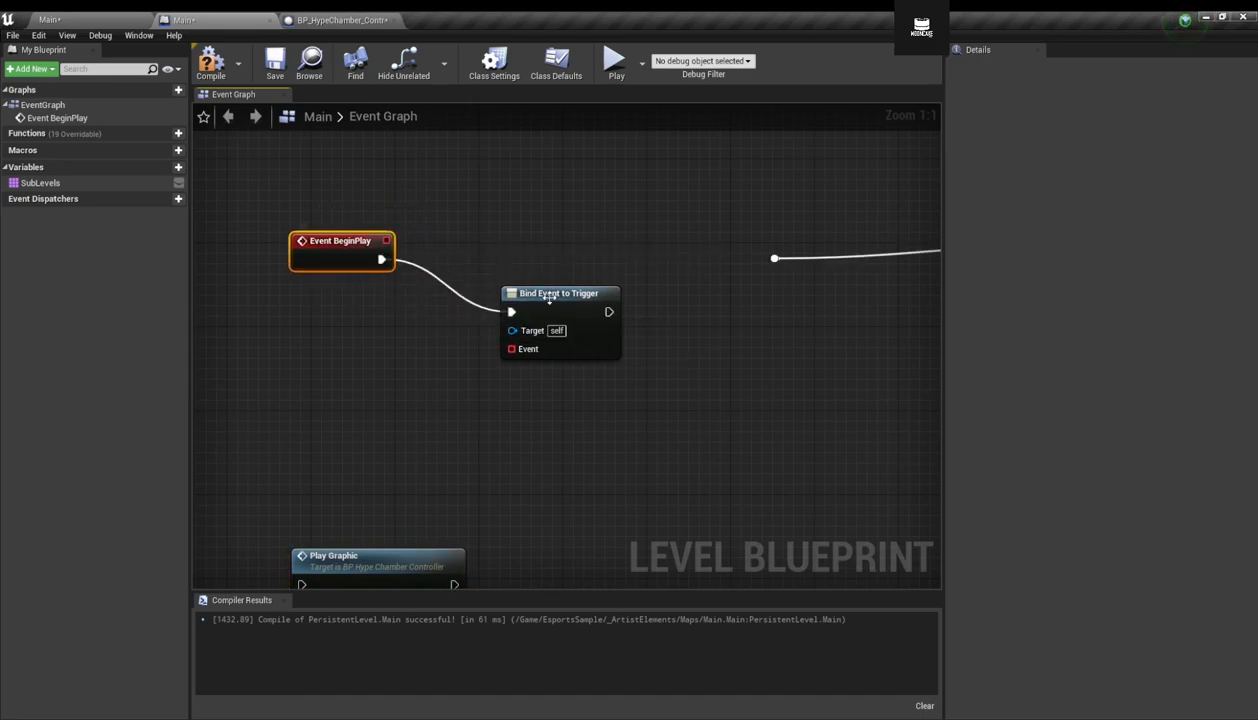
left_click_drag(624, 313, 777, 263)
right_click_drag(777, 263, 820, 246)
scroll(820, 246, "down", 1)
Rearrange Event BeginPlay and Bind Event to Trigger so there is free space beside the Target input.
right_click_drag(745, 314, 785, 372)
left_click_drag(785, 372, 348, 174)
right_click_drag(463, 302, 630, 355)
left_click_drag(520, 234, 502, 236)
left_click(535, 350)
Search the actions for the Bind Event to Trigger Target for "get aximm" and turn context-sensitive filtering back on.
left_click_drag(580, 330, 521, 343)
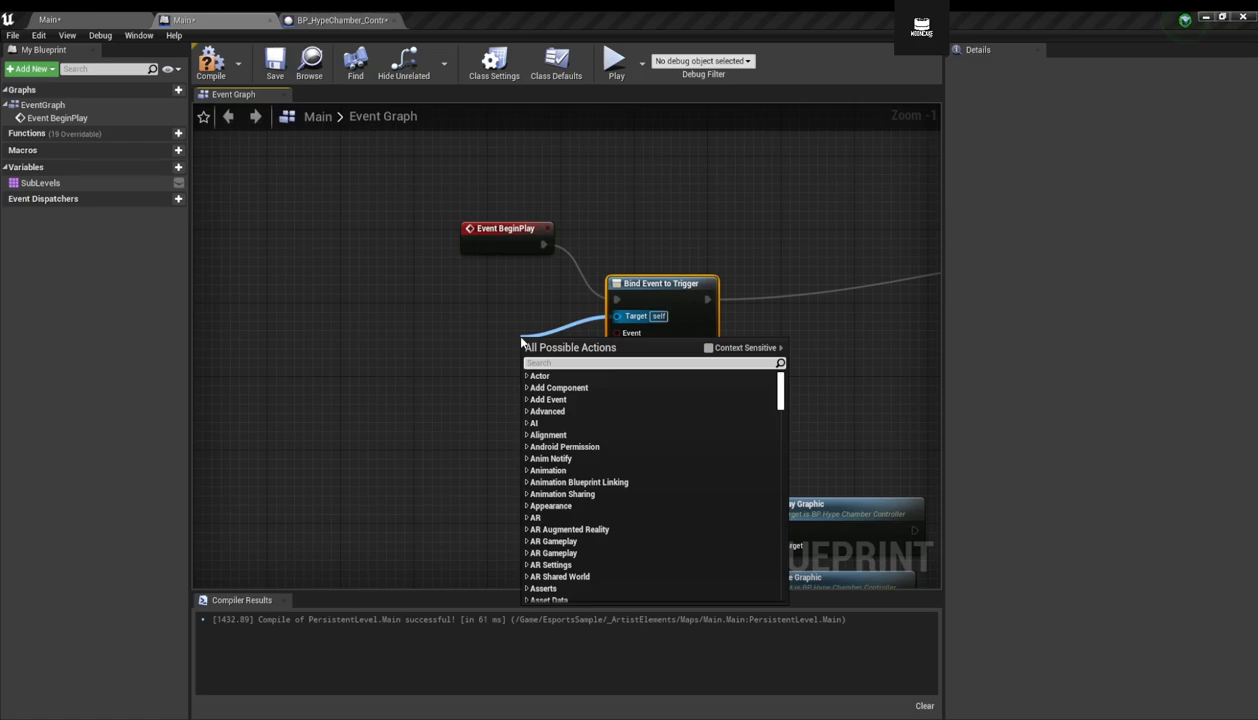
left_click(712, 216)
left_click_drag(638, 316, 537, 326)
type("get aximm")
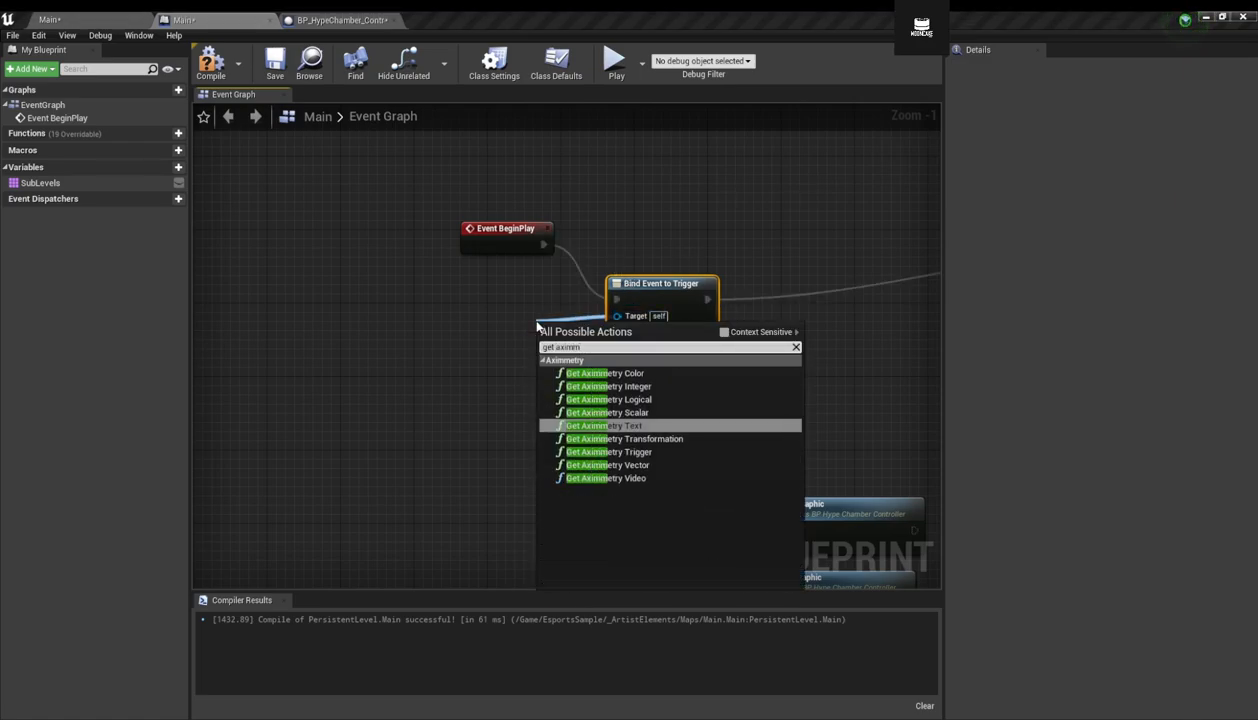
left_click(725, 338)
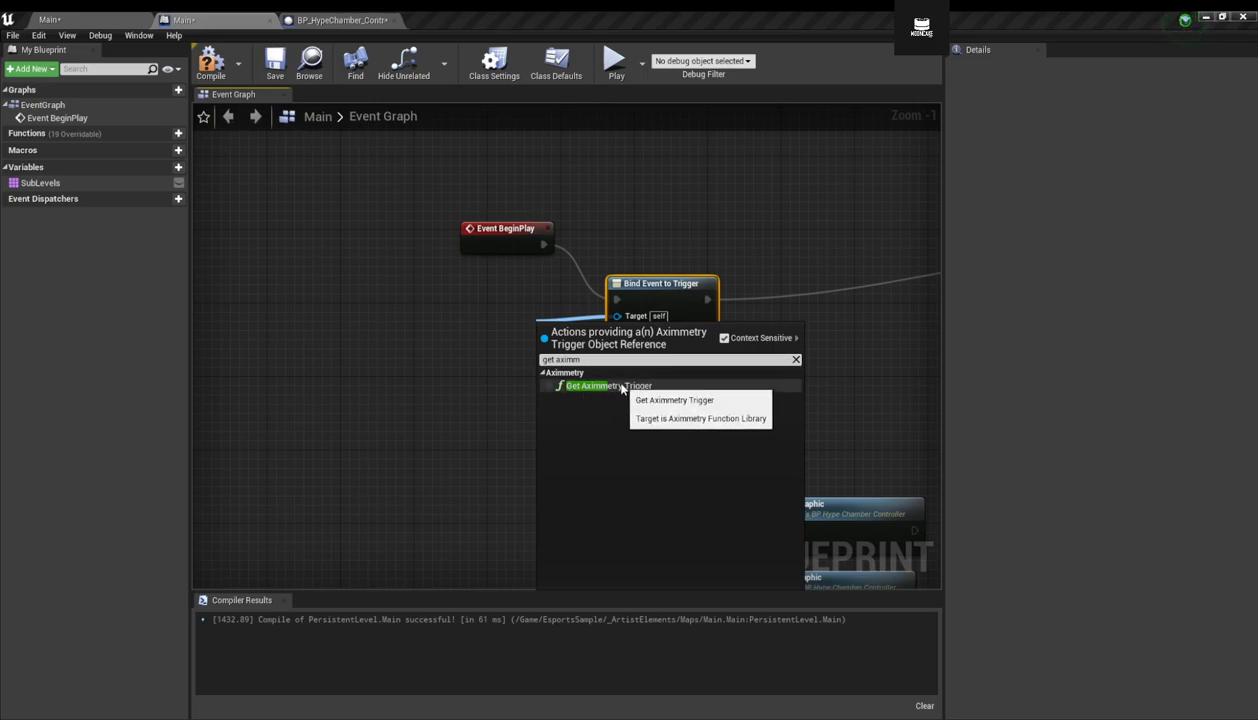
left_click(462, 287)
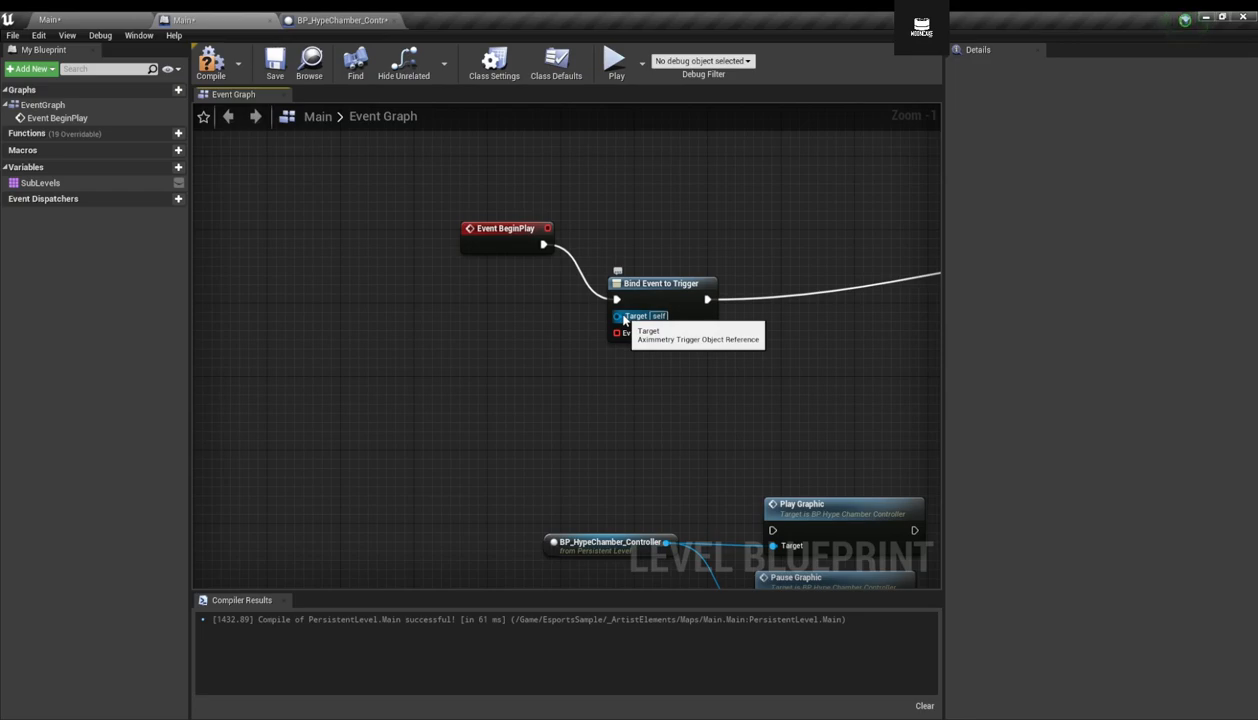
Capture the area around Bind Event to Trigger, circle the Target tooltip in red, and copy the screenshot.
key("Print")
left_click_drag(527, 224, 821, 411)
left_click_drag(681, 338, 623, 336)
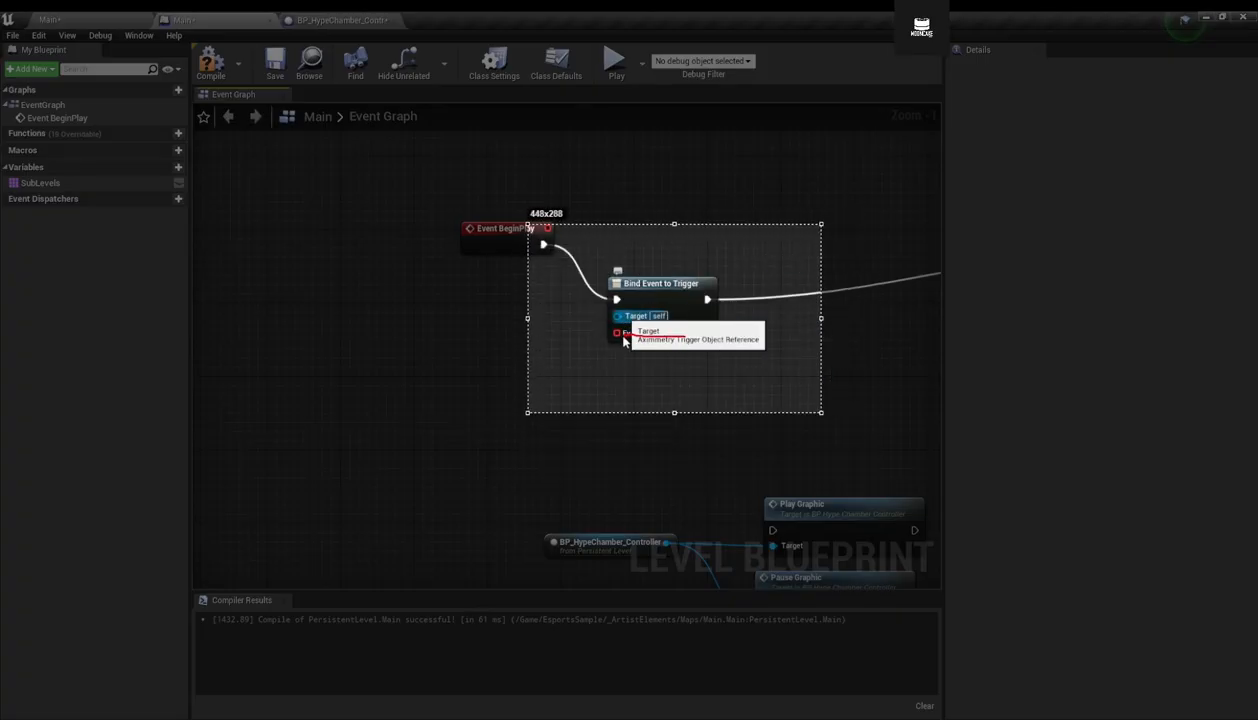
left_click_drag(759, 347, 683, 340)
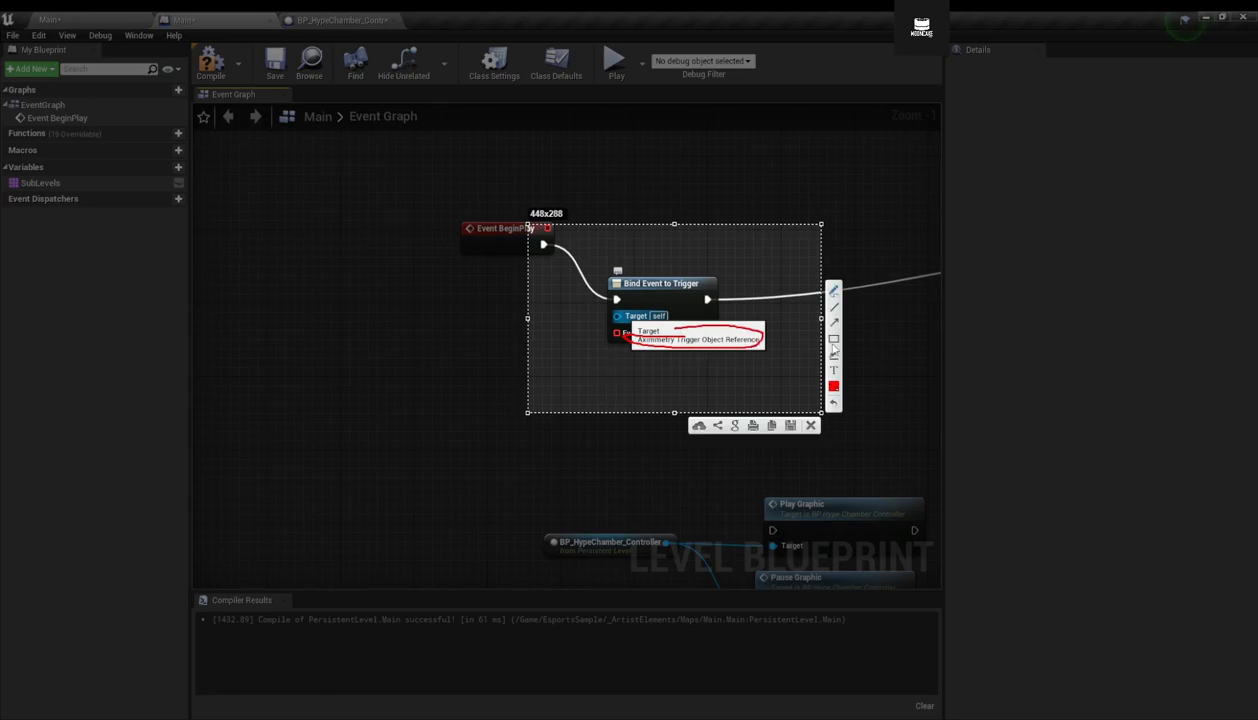
key("ctrl+c")
Feed the Bind Event to Trigger Target from a new Get Aximmetry Trigger node named Play Graphic, placed beside it.
left_click_drag(617, 316, 563, 328)
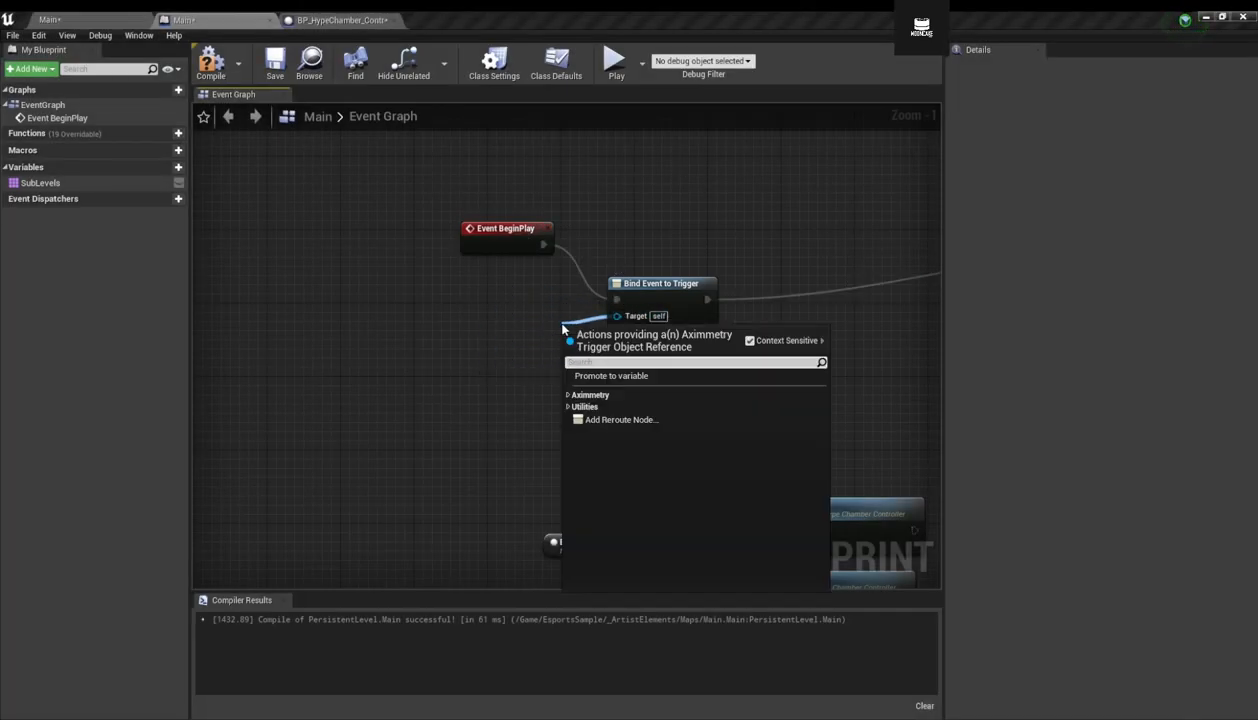
type("get")
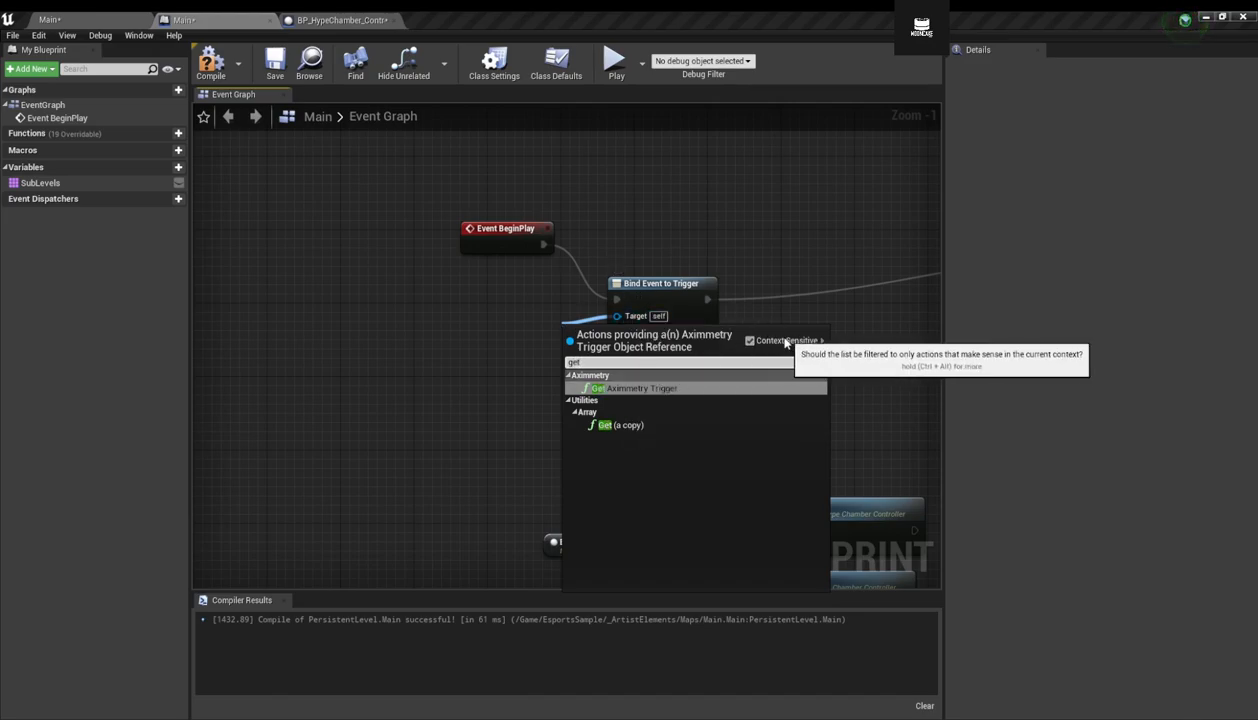
left_click(640, 388)
left_click_drag(639, 334, 493, 297)
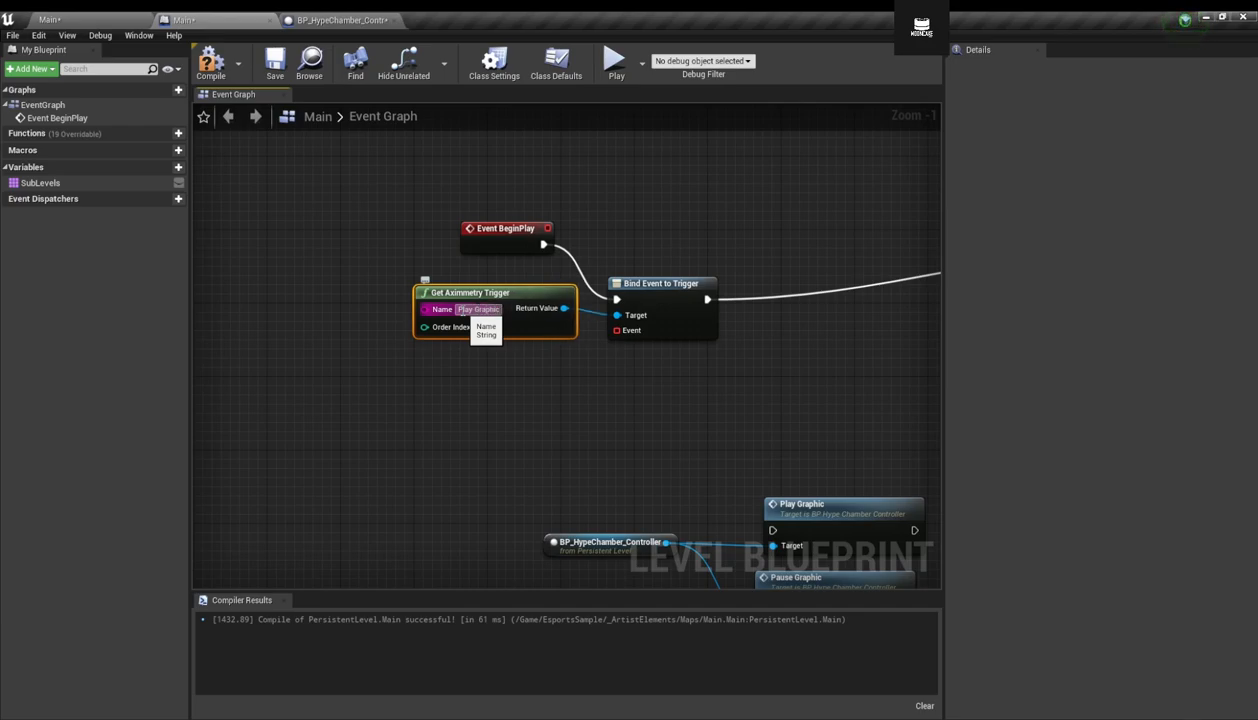
left_click_drag(521, 323, 501, 313)
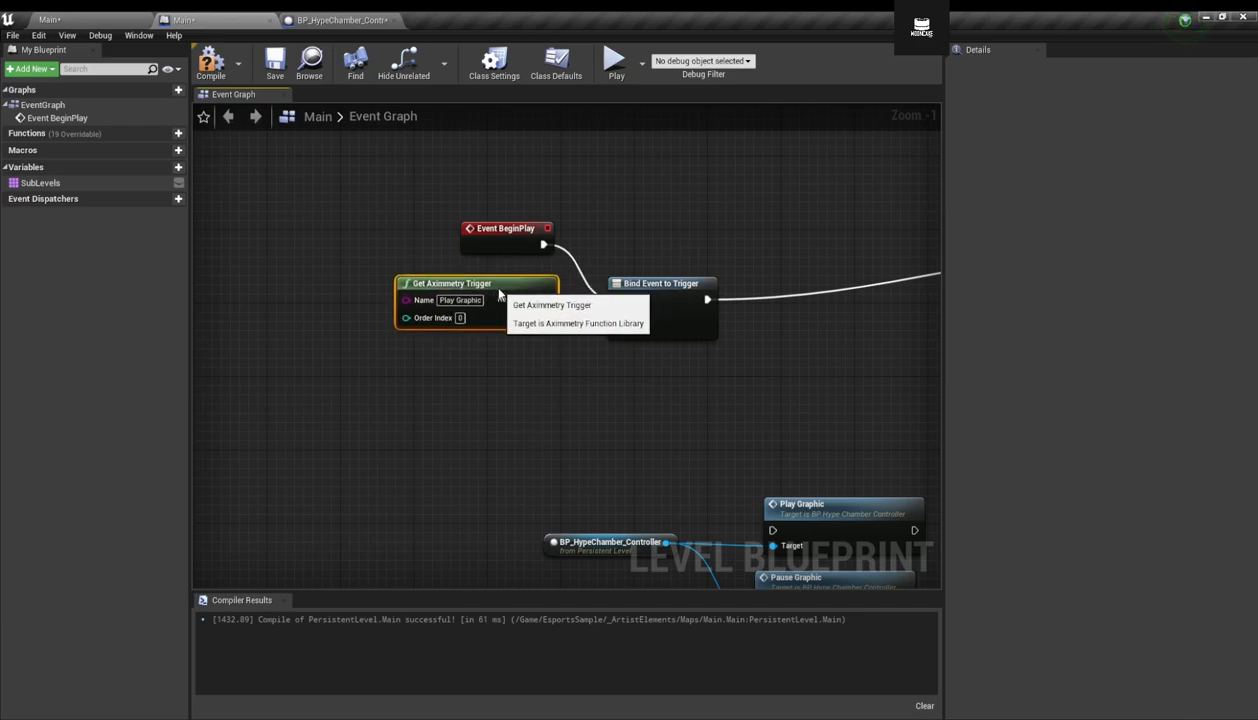
Create a custom event named PlayFromAxi from the Event input of Bind Event to Trigger.
left_click_drag(616, 330, 539, 375)
type("cust")
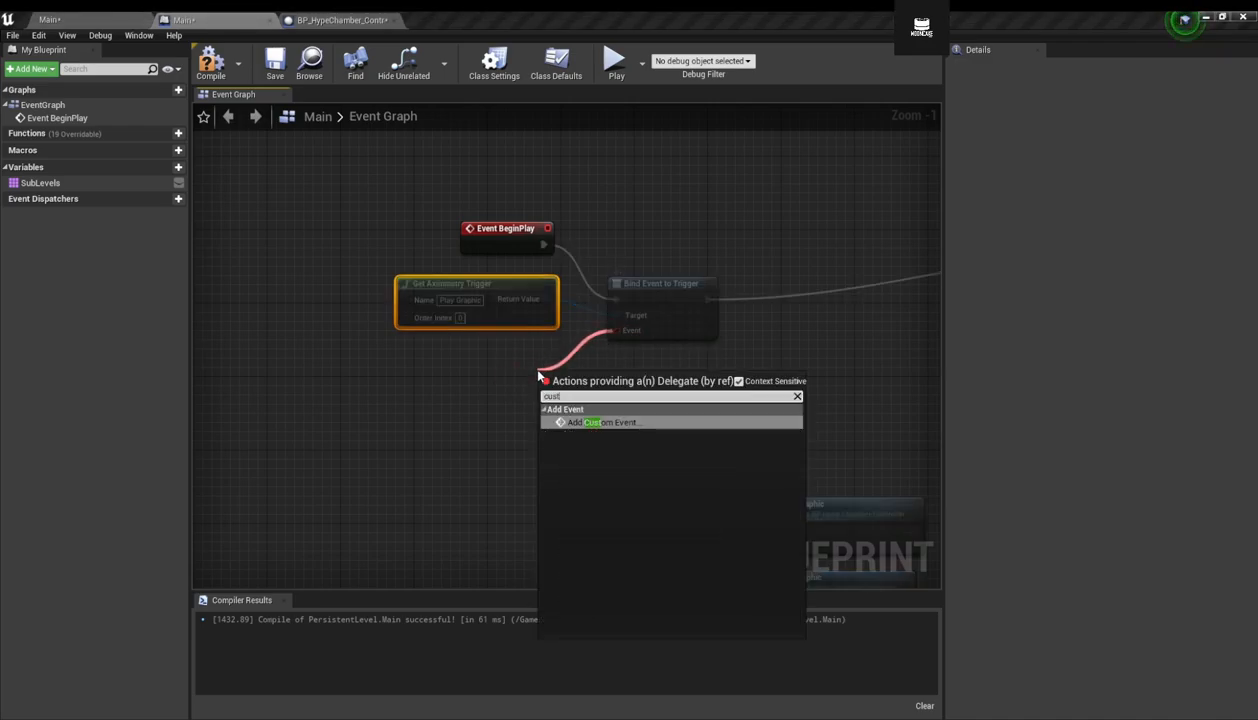
key("Return")
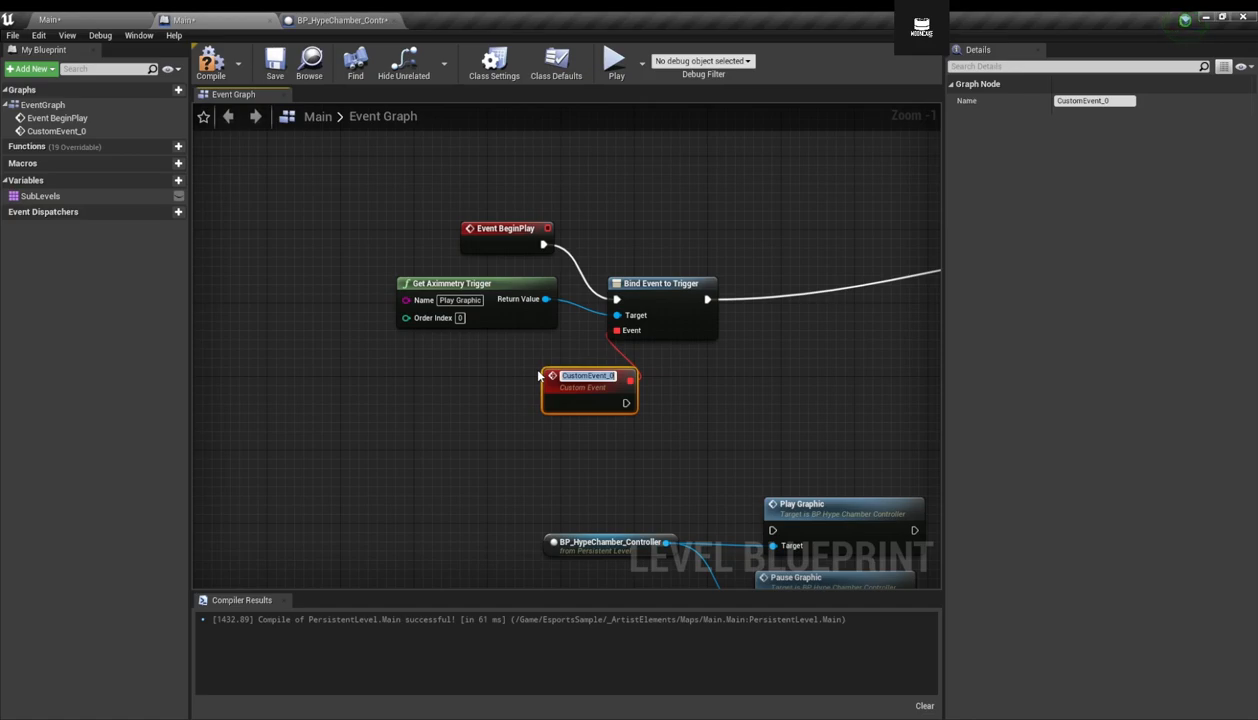
type("PlayFromAxi")
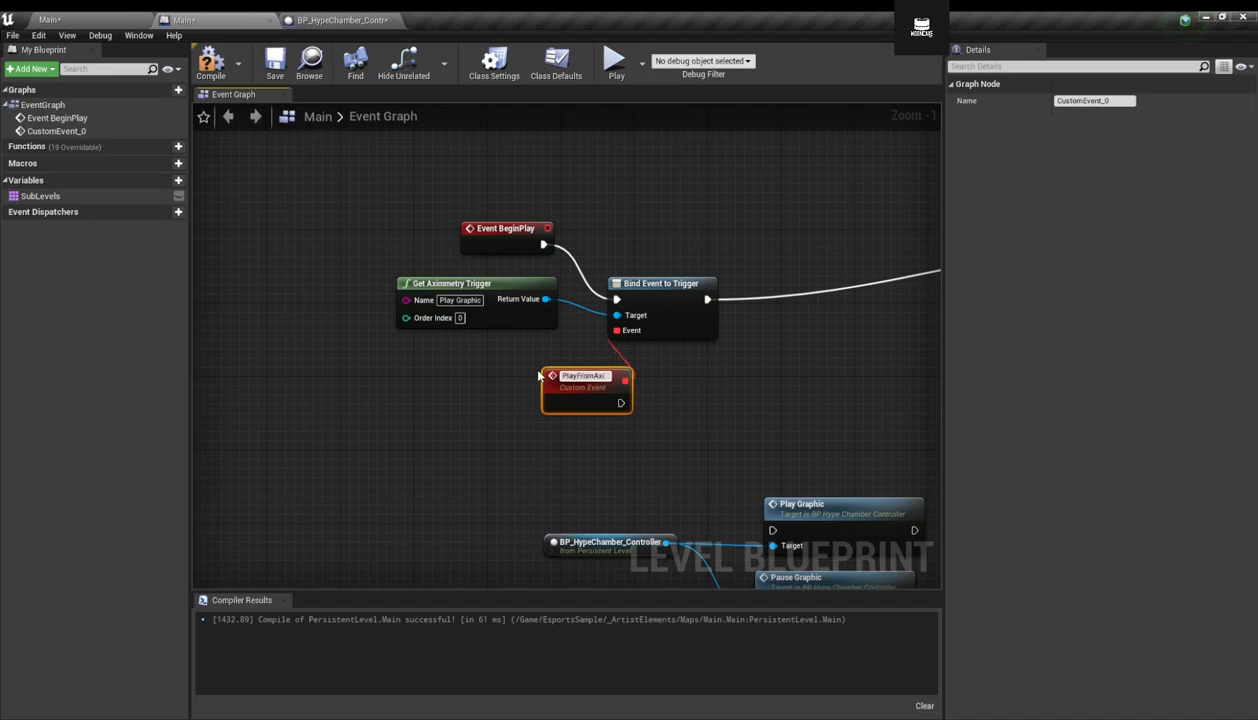
key("Return")
Move the controller reference and Play Graphic closer to PlayFromAxi and connect the custom event's execution output to Play Graphic.
right_click_drag(693, 434, 472, 306)
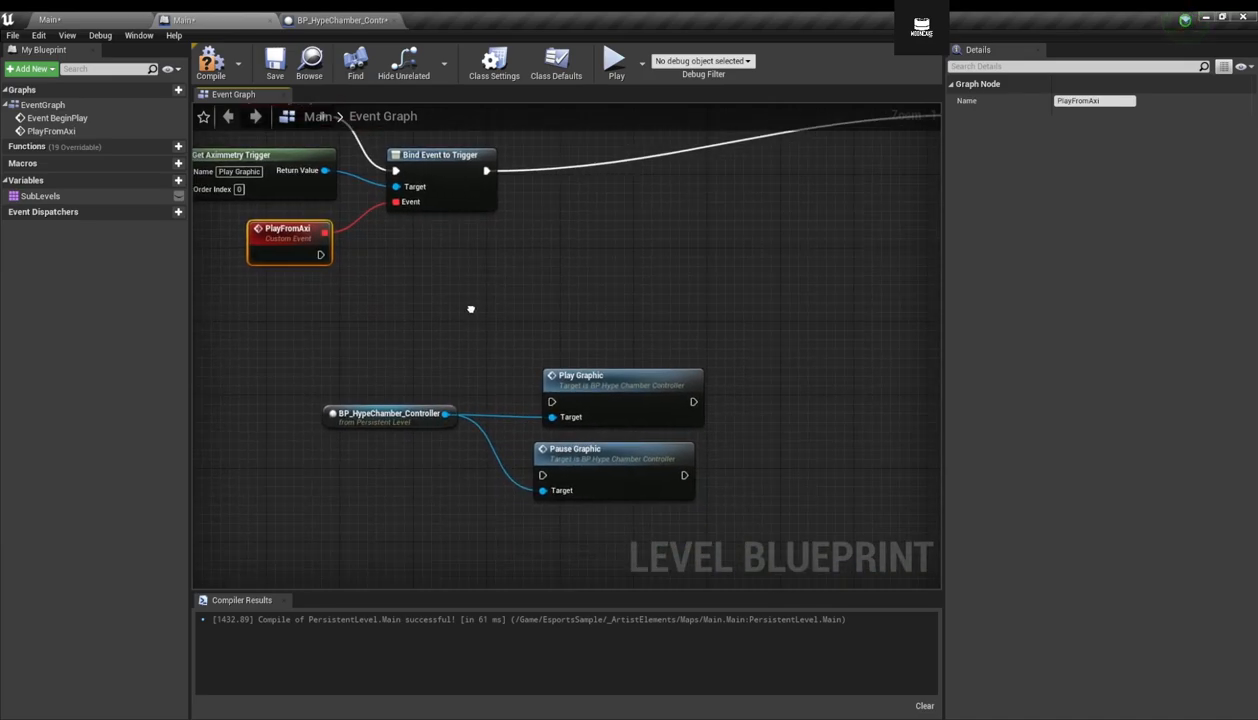
right_click_drag(463, 362, 551, 436)
left_click_drag(528, 483, 400, 446)
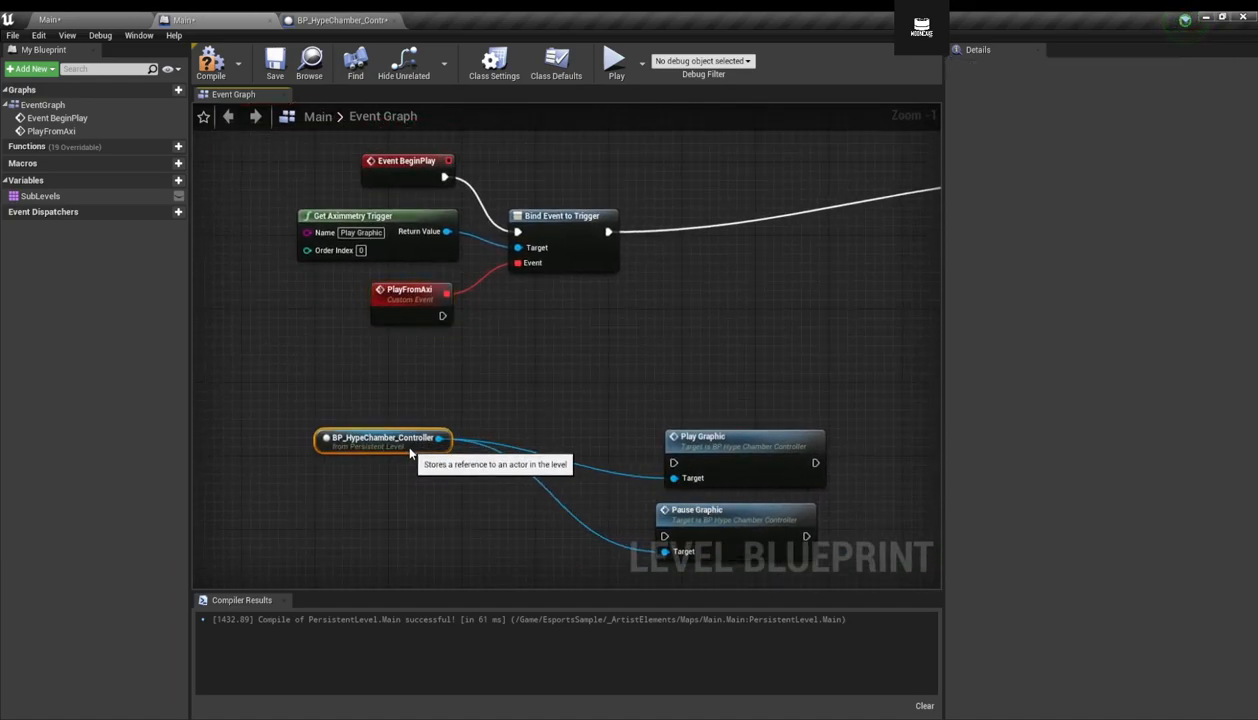
left_click_drag(745, 470, 595, 349)
left_click_drag(443, 316, 453, 307)
left_click_drag(530, 345, 541, 314)
right_click_drag(541, 314, 529, 343)
Move Pause Graphic up level with the controller reference and adjust the spacing of the nodes around PlayFromAxi.
right_click_drag(573, 402, 540, 380)
left_click_drag(648, 520, 650, 430)
right_click_drag(555, 397, 593, 474)
right_click_drag(516, 419, 593, 415)
left_click_drag(472, 293, 480, 305)
Duplicate Bind Event to Trigger and wire the copy between the first binding and the existing execution chain.
right_click_drag(570, 359, 379, 326)
left_click(470, 268)
right_click_drag(481, 277, 515, 279)
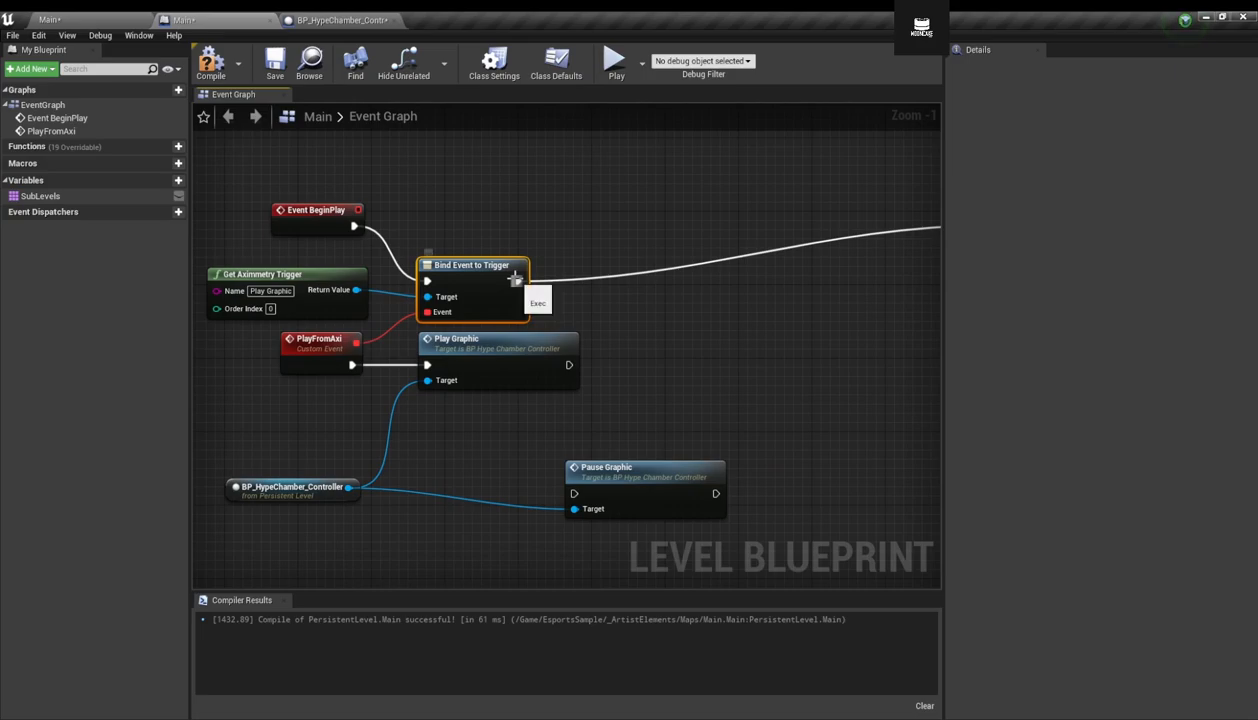
right_click(482, 268)
left_click(525, 345)
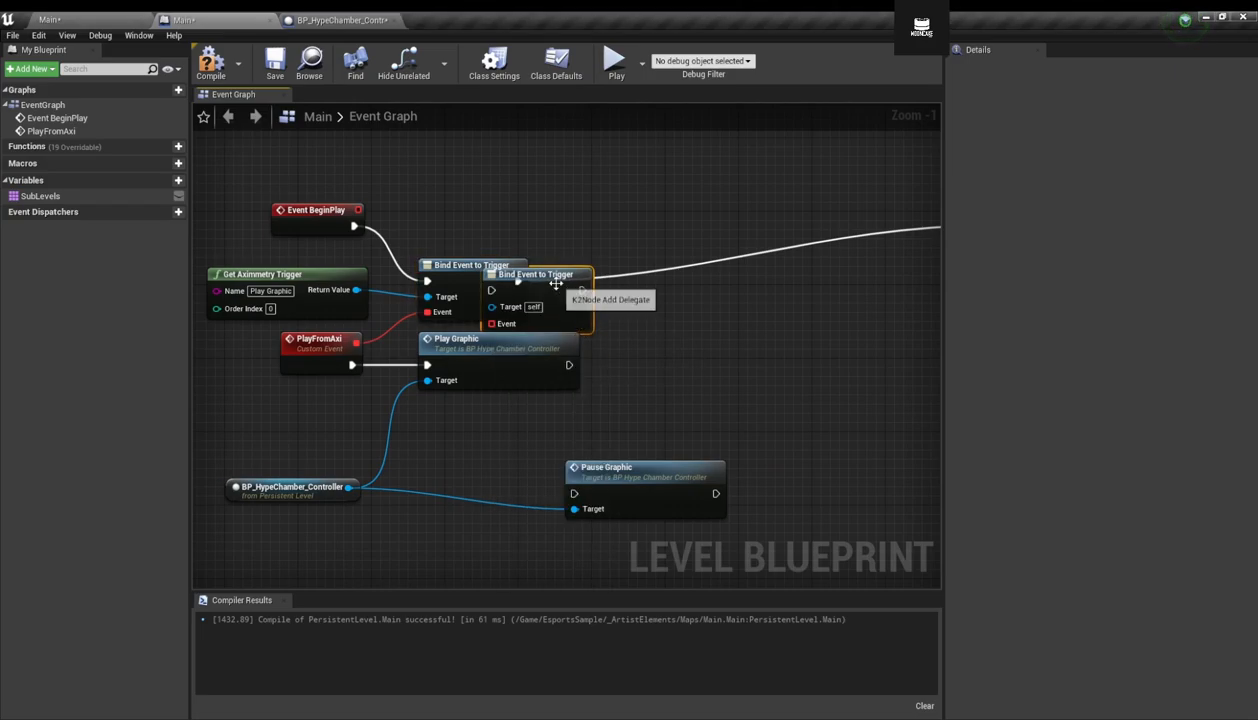
left_click_drag(556, 284, 726, 282)
right_click_drag(706, 321, 491, 337)
left_click_drag(532, 306, 783, 241)
left_click_drag(300, 300, 441, 306)
Line up both Bind Event to Trigger nodes with Event BeginPlay and lower Play Graphic beneath them.
right_click_drag(305, 349, 528, 318)
left_click_drag(528, 318, 528, 373)
left_click_drag(485, 260, 478, 203)
left_click_drag(738, 269, 727, 206)
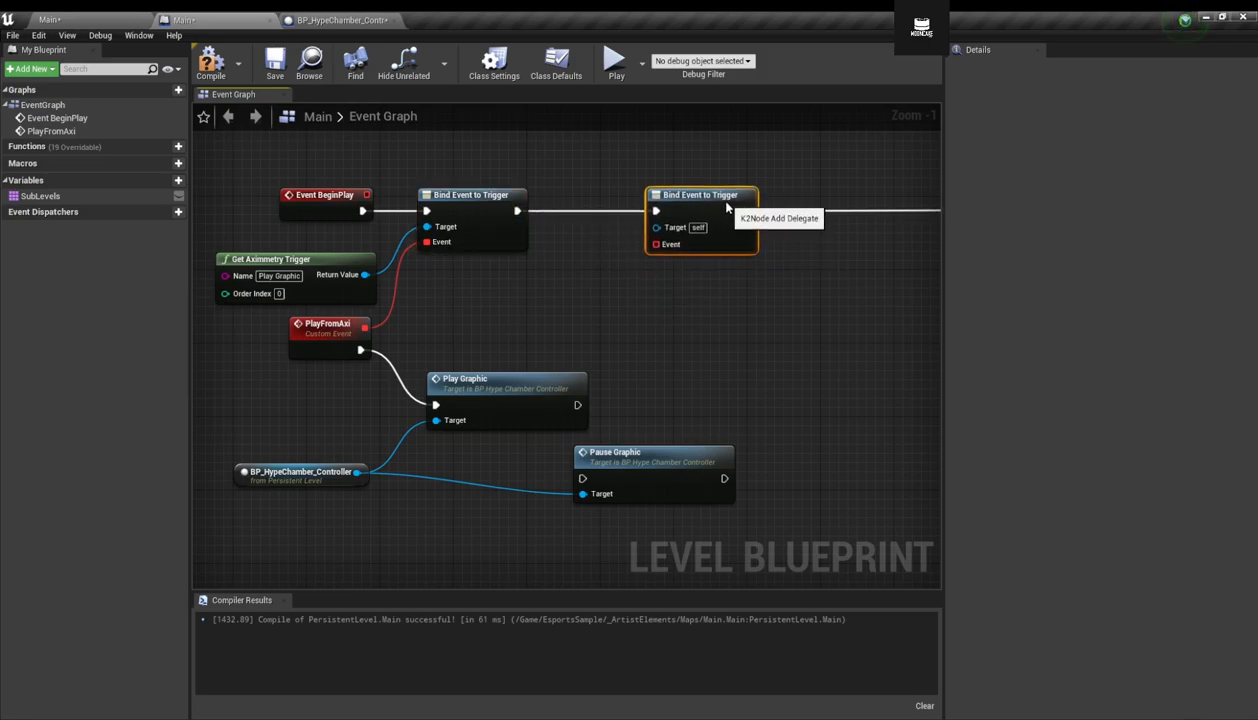
Space out Get Aximmetry Trigger, PlayFromAxi and Play Graphic beneath the first binding, and select that Bind Event to Trigger node.
right_click_drag(325, 216, 410, 280)
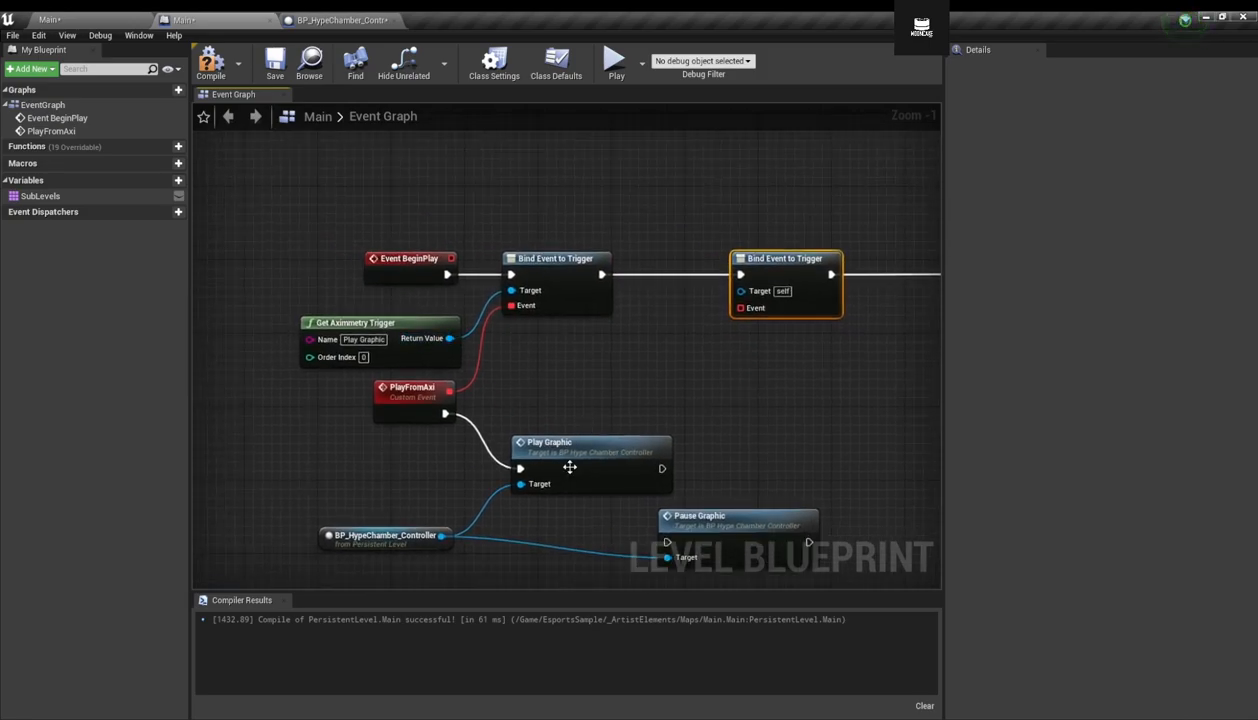
left_click_drag(570, 467, 558, 449)
left_click_drag(421, 341, 343, 313)
left_click(410, 400)
mouse_move(410, 400)
left_mouse_down()
mouse_move(393, 402)
mouse_move(420, 409)
left_mouse_up()
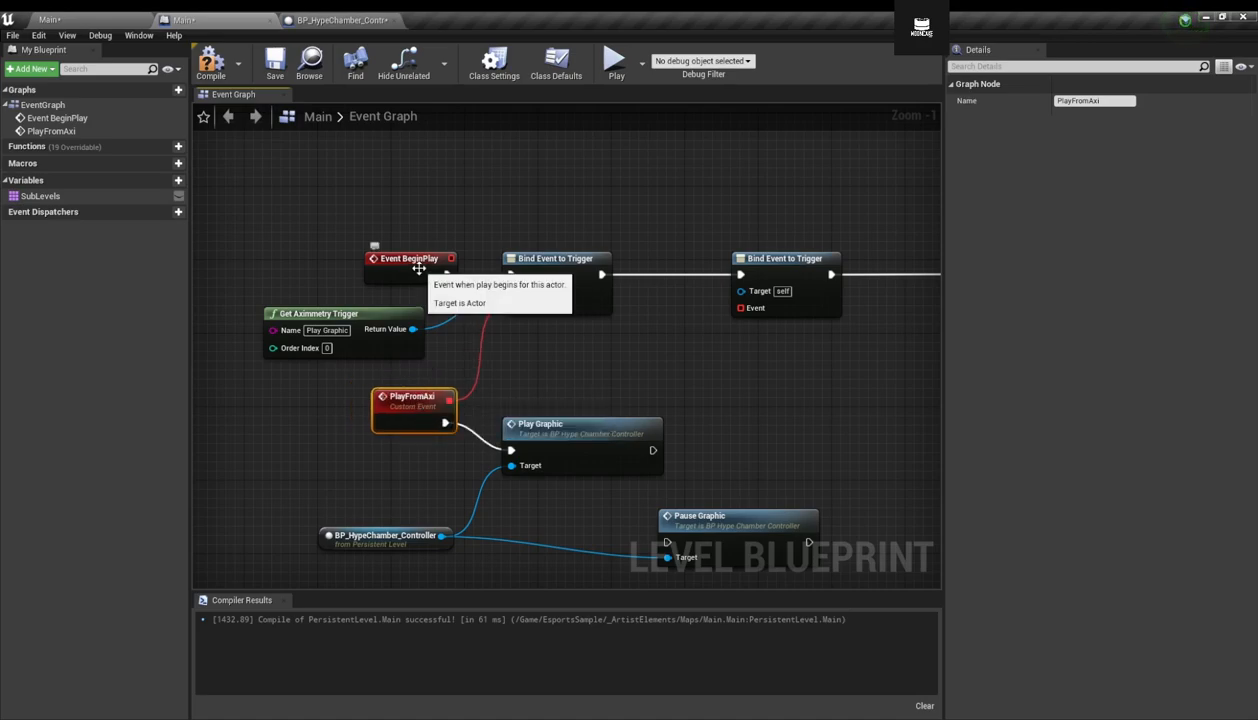
left_click(566, 272)
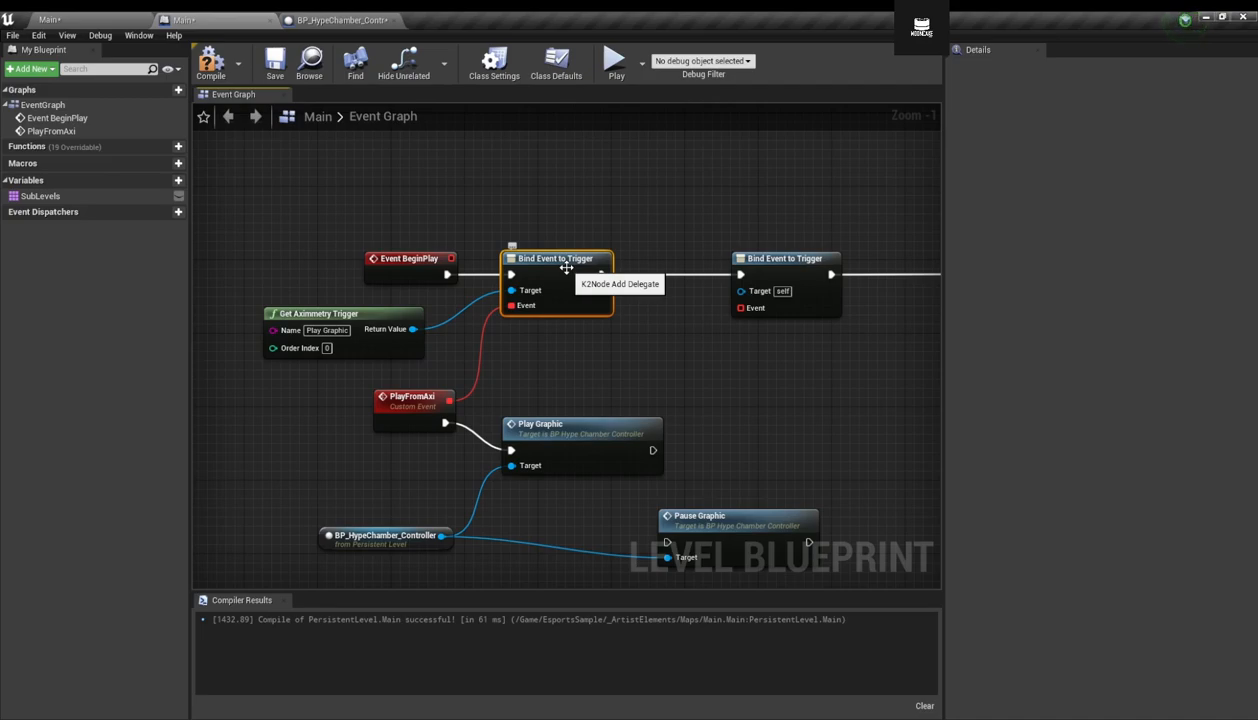
Shift Play Graphic lower and duplicate the Get Aximmetry Trigger node below the bindings, setting the copy's Name to Pause Graphic.
left_click(589, 443)
left_click_drag(589, 443, 570, 452)
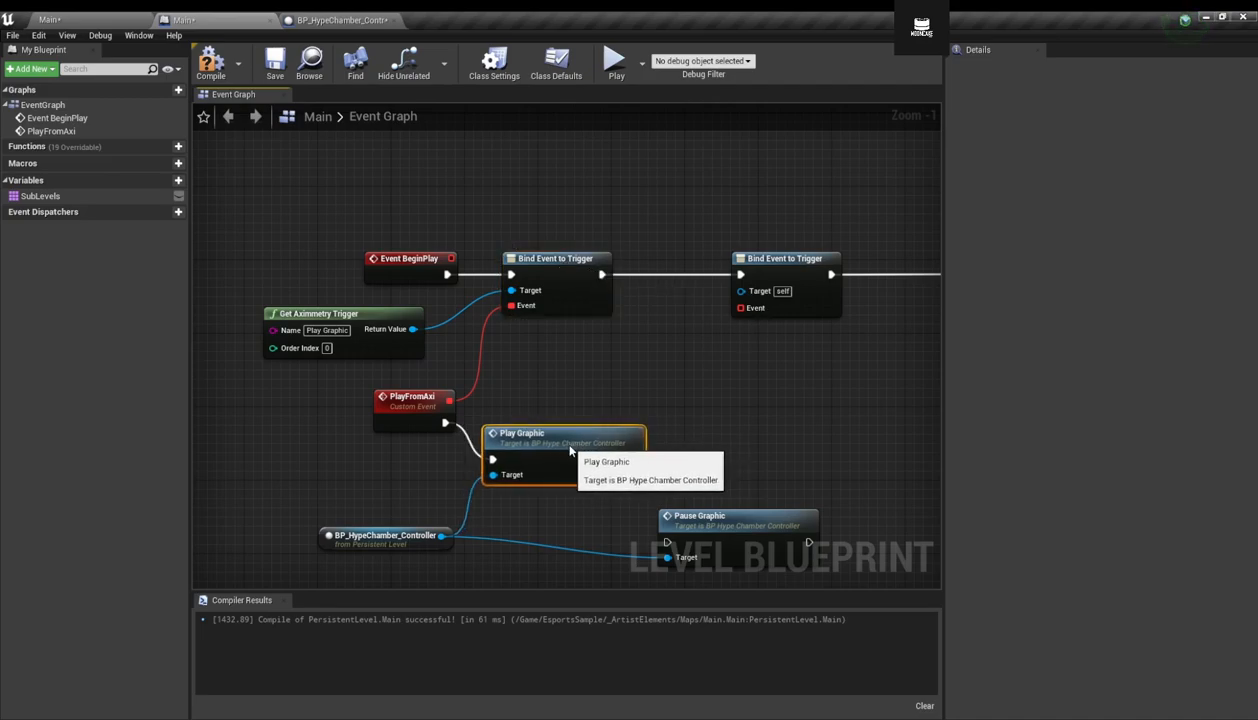
left_click(399, 316)
key("ctrl+c")
key("ctrl+v")
left_click_drag(726, 386, 613, 346)
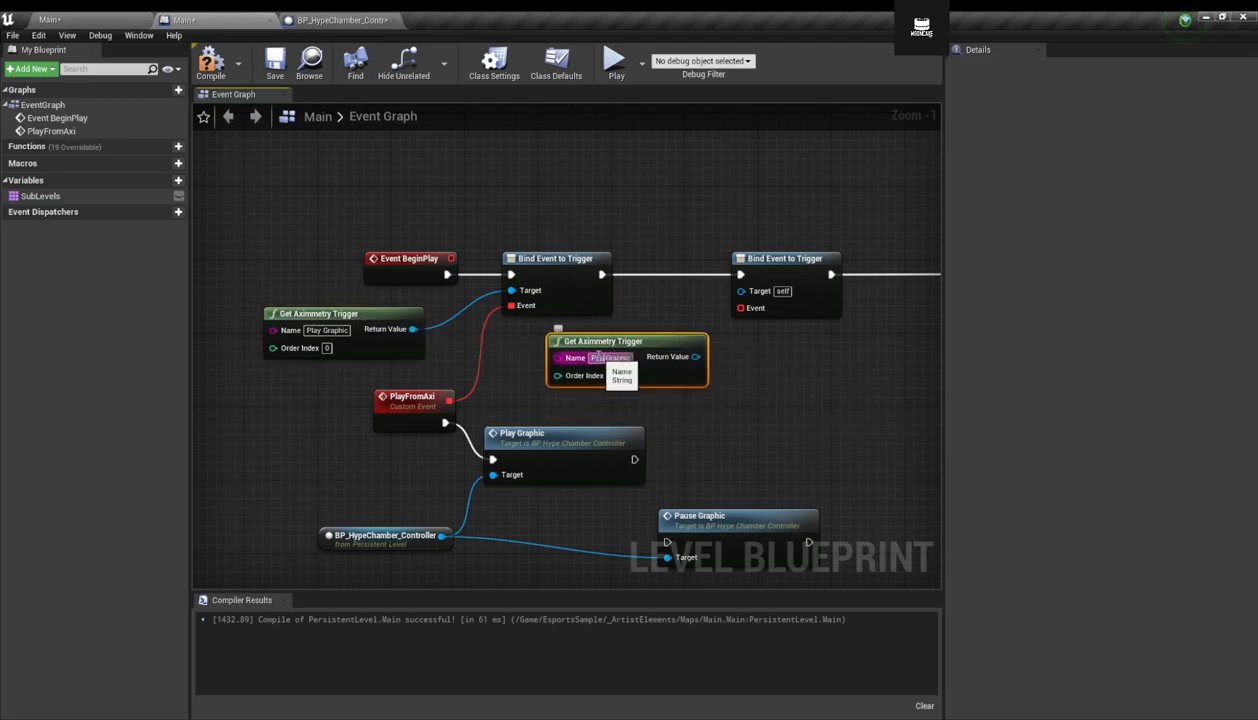
left_click(613, 357)
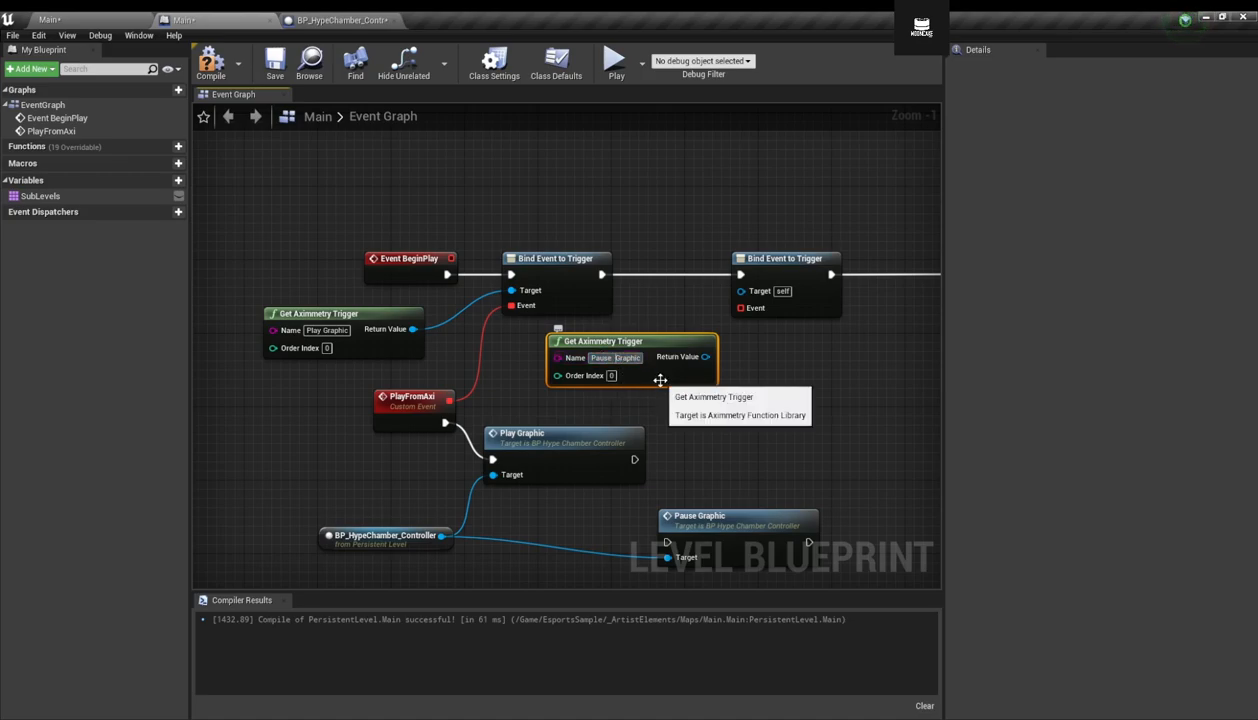
Wire the Pause Graphic trigger to the second binding's Target and bind a new custom event named PauseFromAxi to its Event.
left_click_drag(661, 380, 718, 385)
type("custom")
key("Return")
type("Pa")
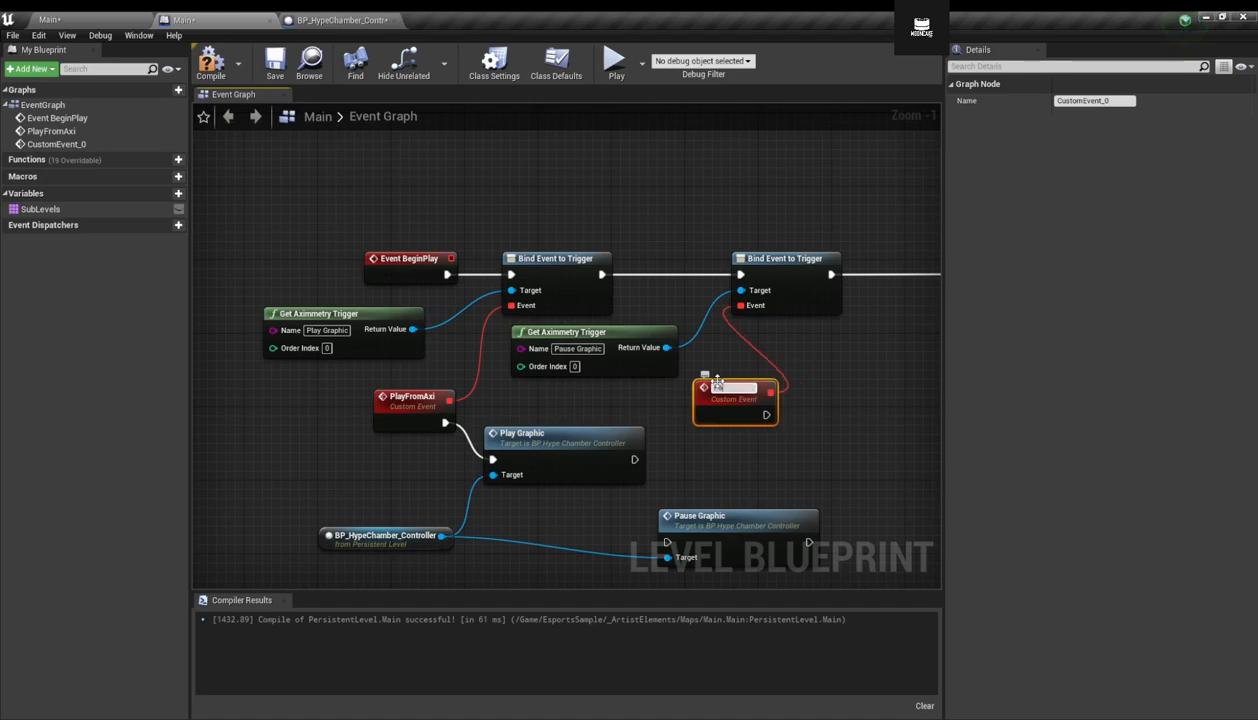
key("Return")
left_click_drag(731, 387, 694, 387)
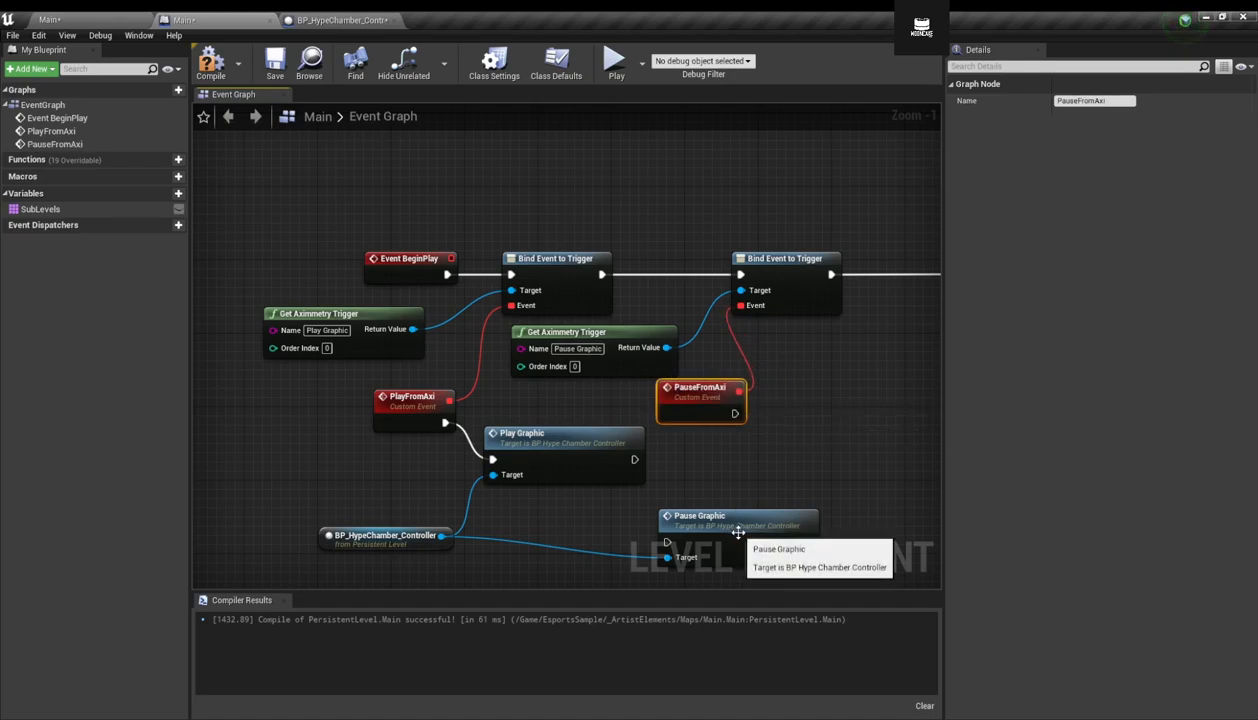
Connect PauseFromAxi's execution output to the Pause Graphic function and arrange both nodes beneath the second binding.
left_click_drag(790, 520, 900, 419)
left_click_drag(733, 413, 777, 441)
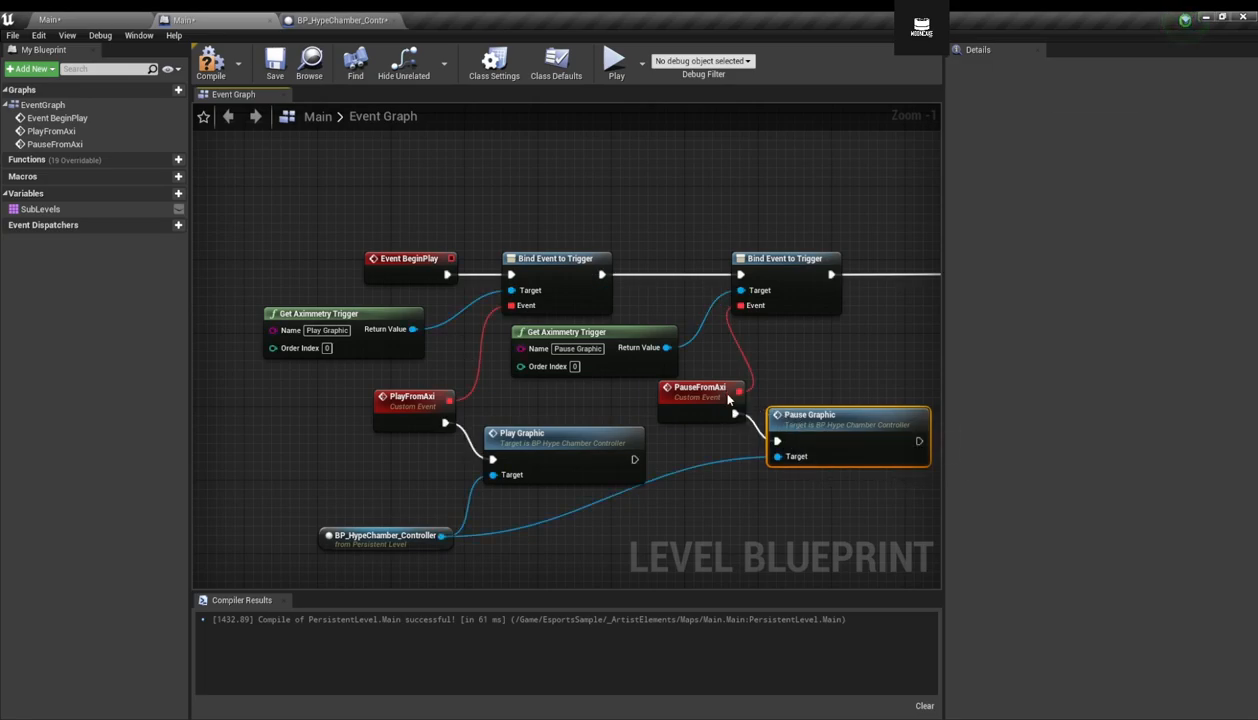
left_click_drag(723, 398, 659, 398)
left_click_drag(800, 424, 735, 414)
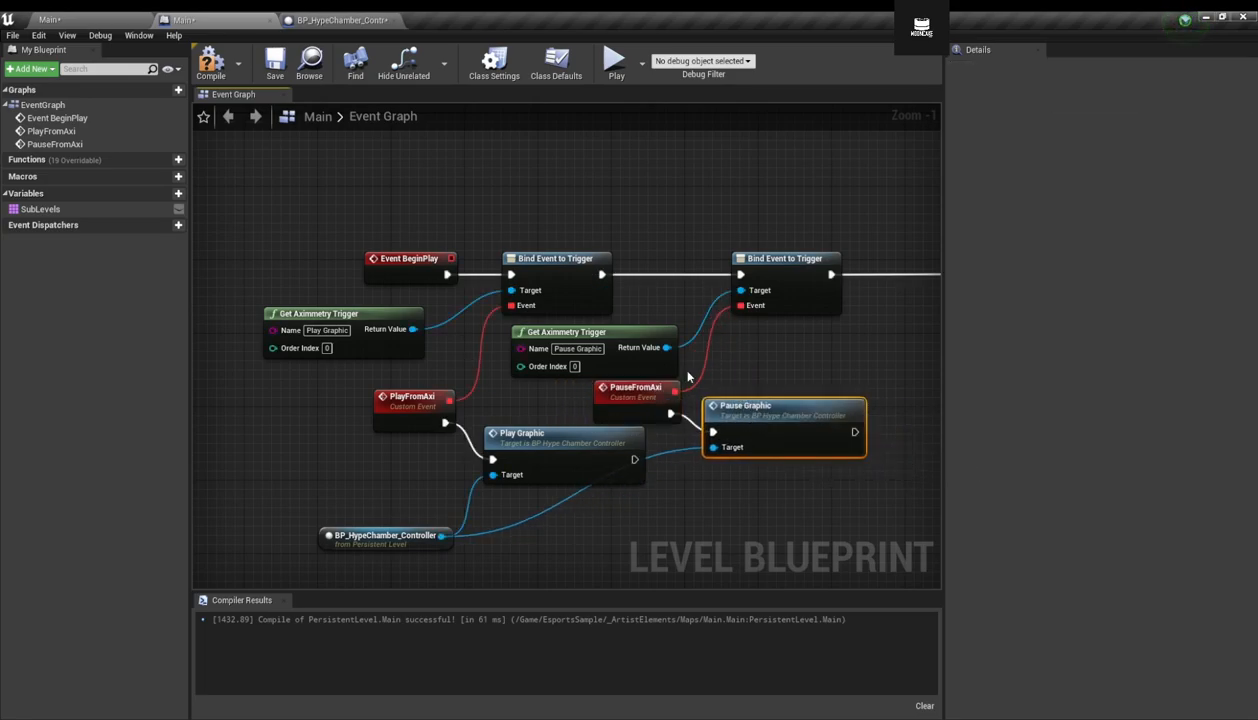
Nudge the Pause Graphic trigger node and add a reroute point that carries the controller wire below the neighbouring nodes.
left_click_drag(623, 340, 632, 340)
right_click_drag(629, 466, 679, 434)
left_click(679, 434)
double_click(657, 434)
left_click_drag(657, 437, 727, 490)
Look over the finished trigger graph, then save the Level Blueprint and the Main level.
right_click_drag(850, 436, 660, 466)
right_click_drag(455, 408, 554, 451)
scroll(457, 433, "down", 3)
scroll(615, 384, "up", 3)
left_click(275, 65)
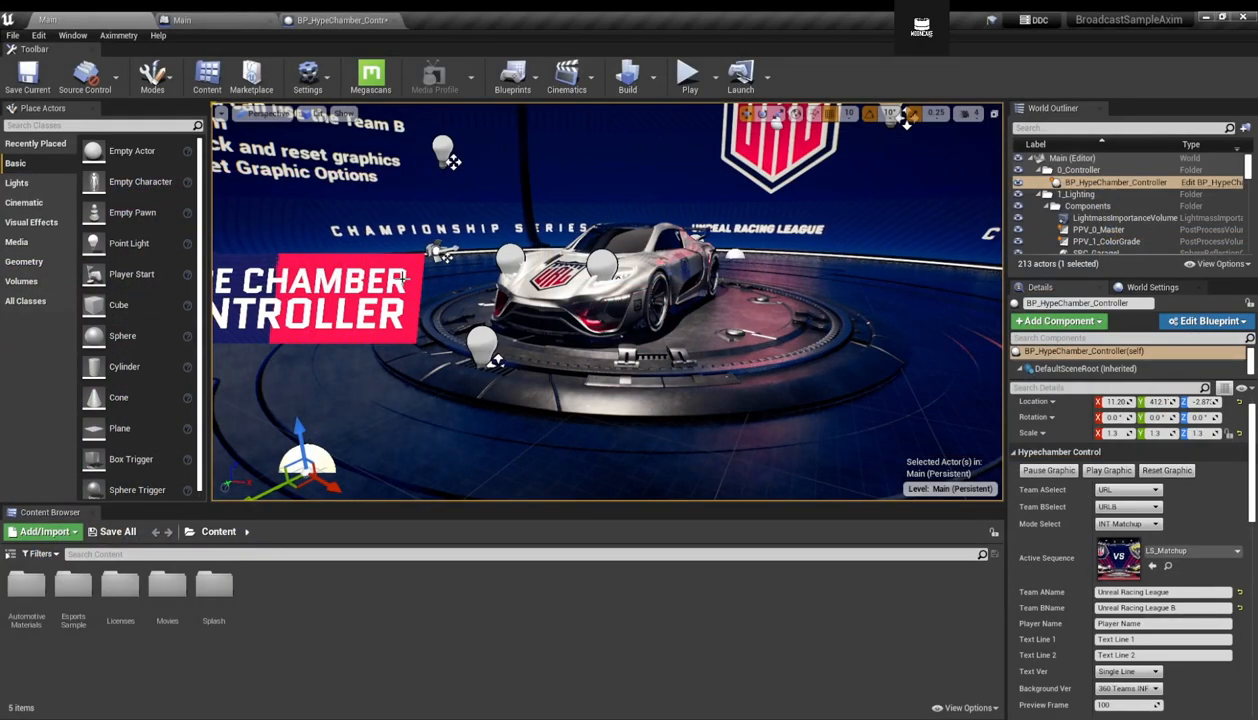
key("ctrl+s")
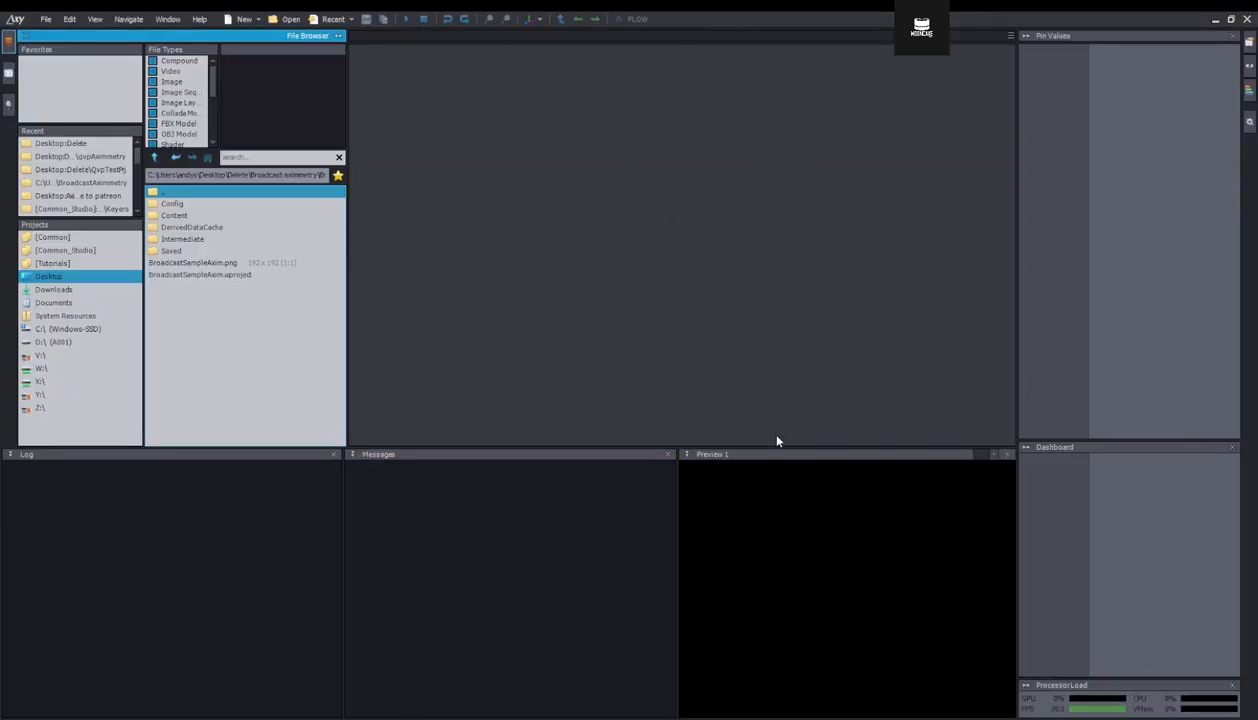
In Aximmetry, create a new compound and import BroadcastSampleAxim.uproject into its flow.
left_click(176, 276)
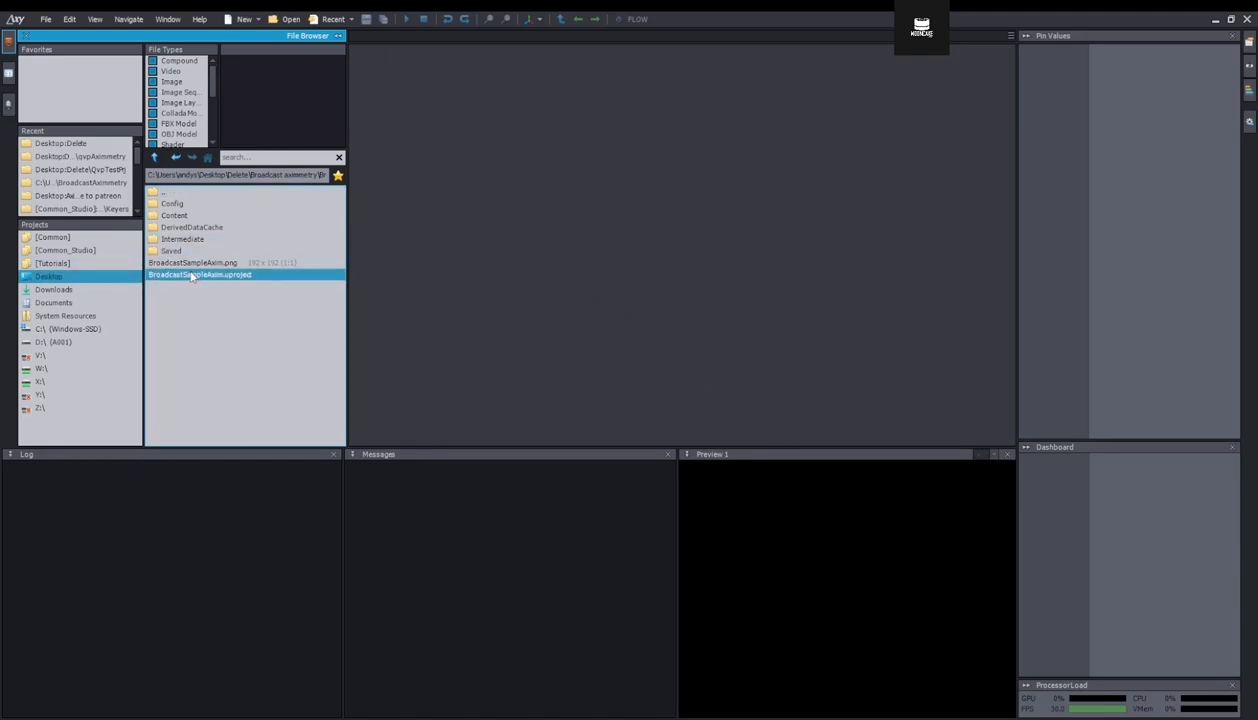
left_click_drag(173, 277, 370, 258)
left_click(257, 19)
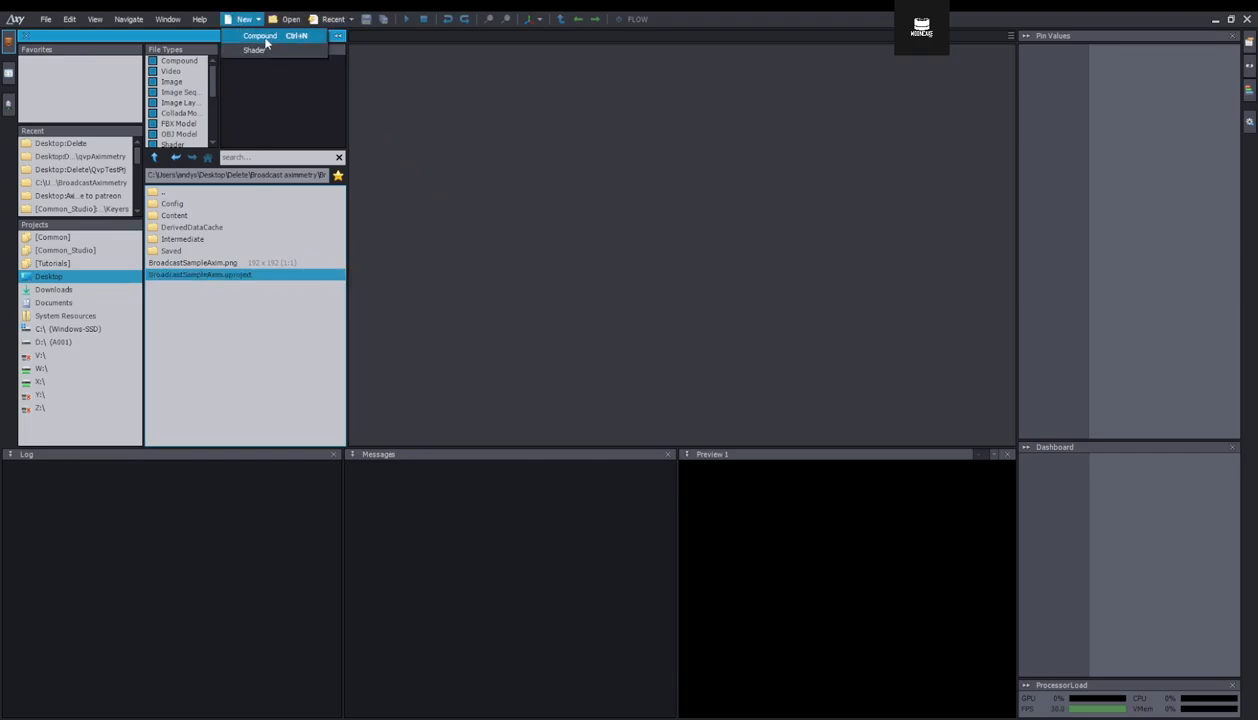
left_click(262, 36)
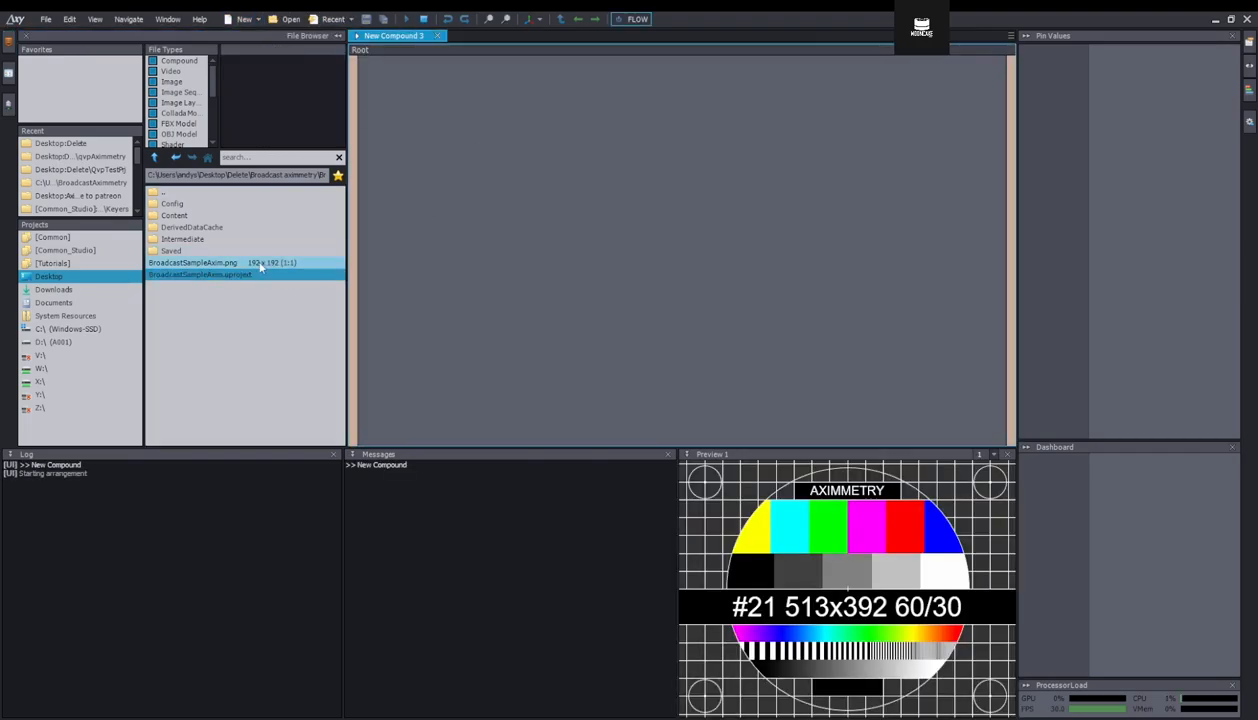
left_click_drag(205, 274, 695, 261)
Set the BroadcastSampleAxim module's Connection to Live Sync (2) and resync it with the Unreal project.
left_click_drag(347, 482, 403, 483)
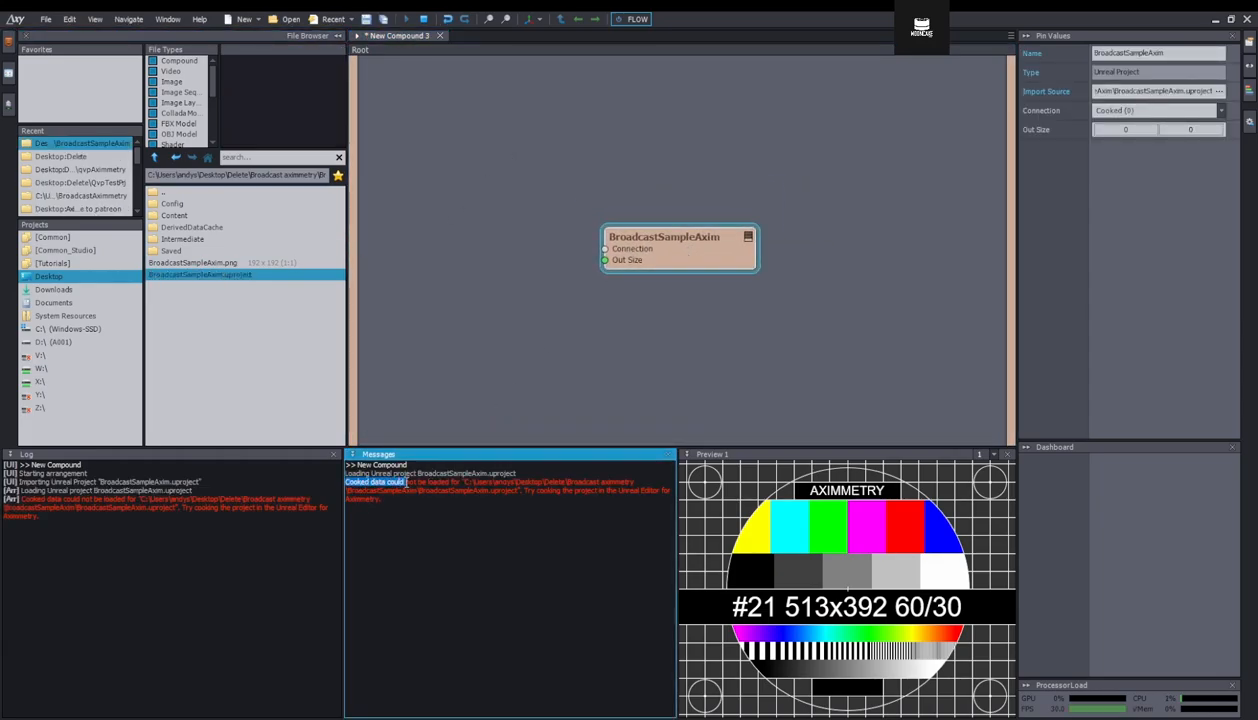
left_click_drag(678, 258, 655, 244)
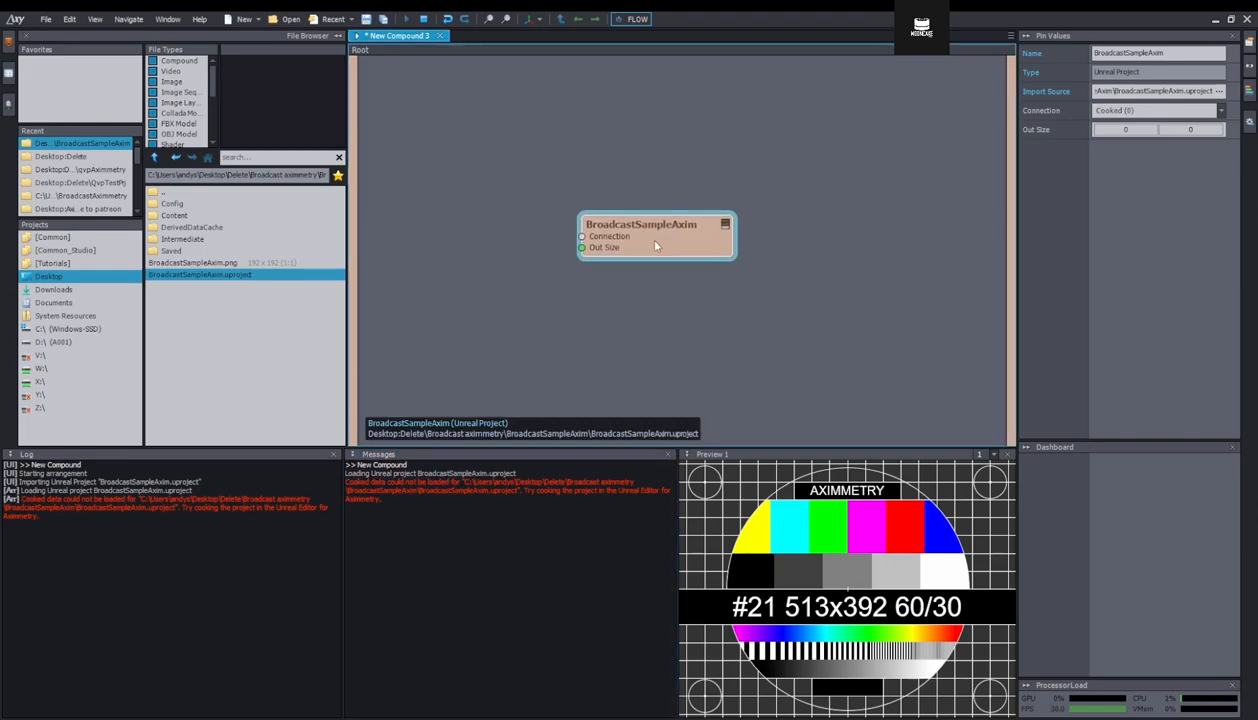
left_click(1148, 112)
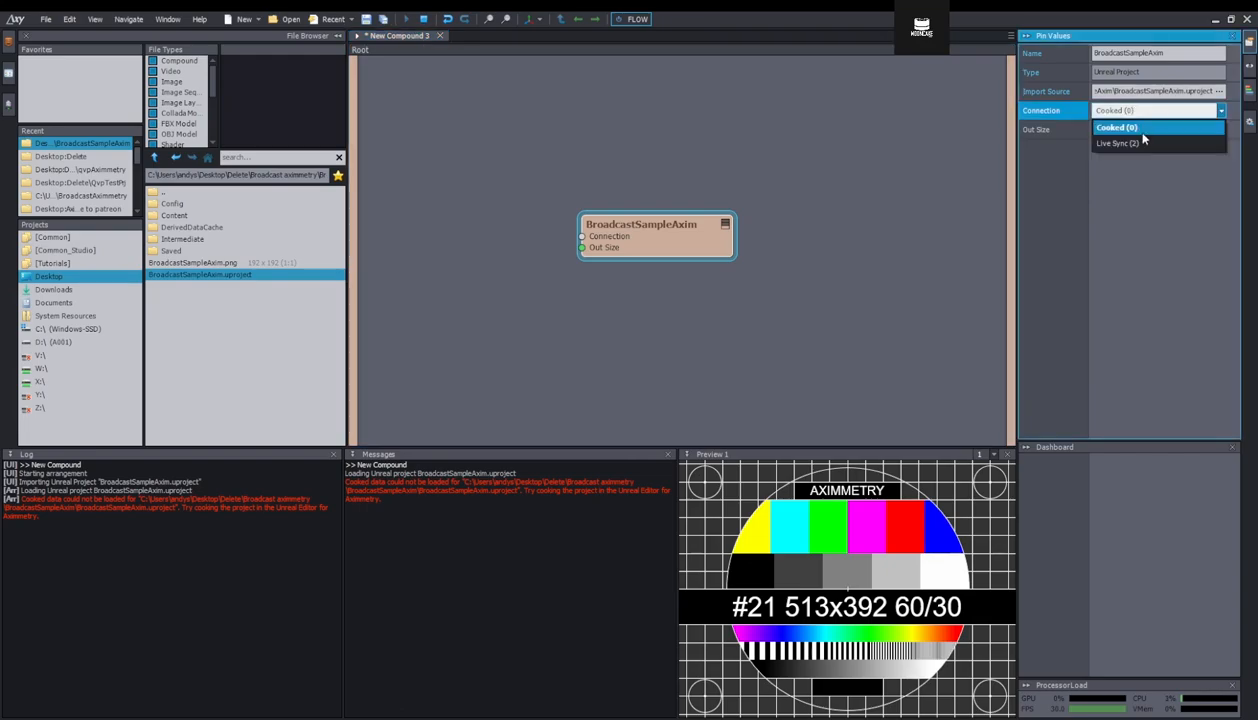
left_click(1115, 143)
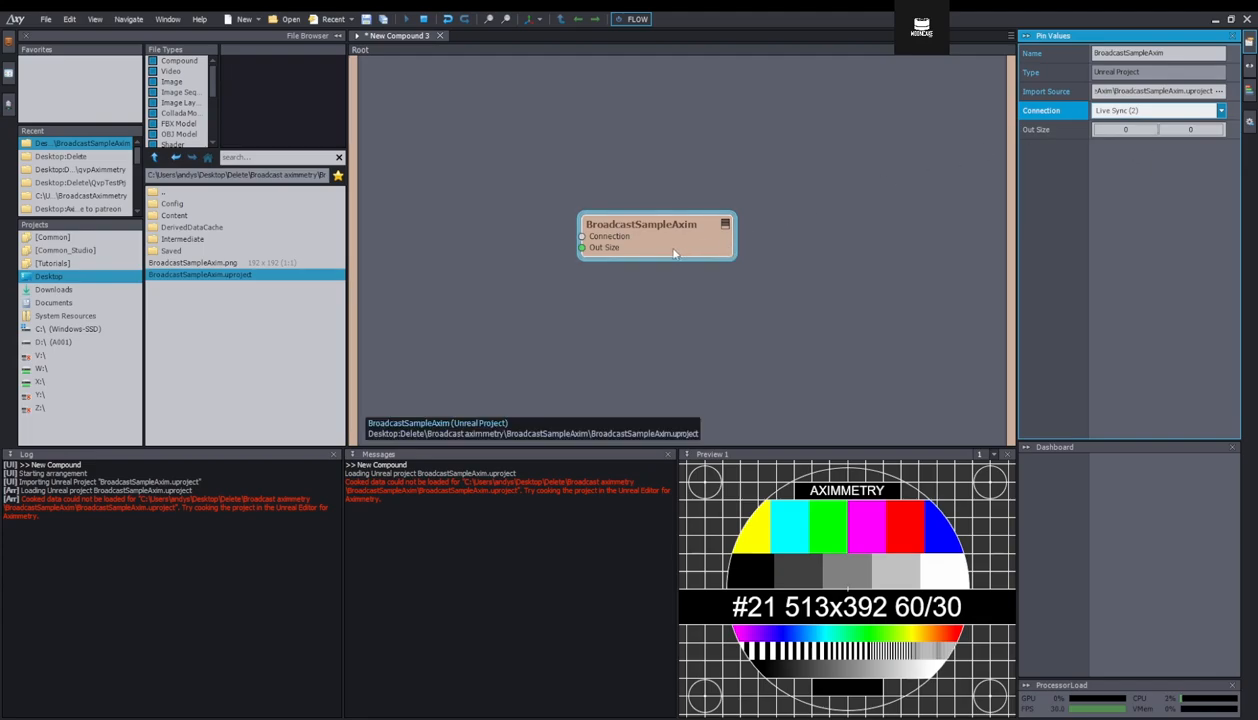
left_click_drag(677, 254, 689, 215)
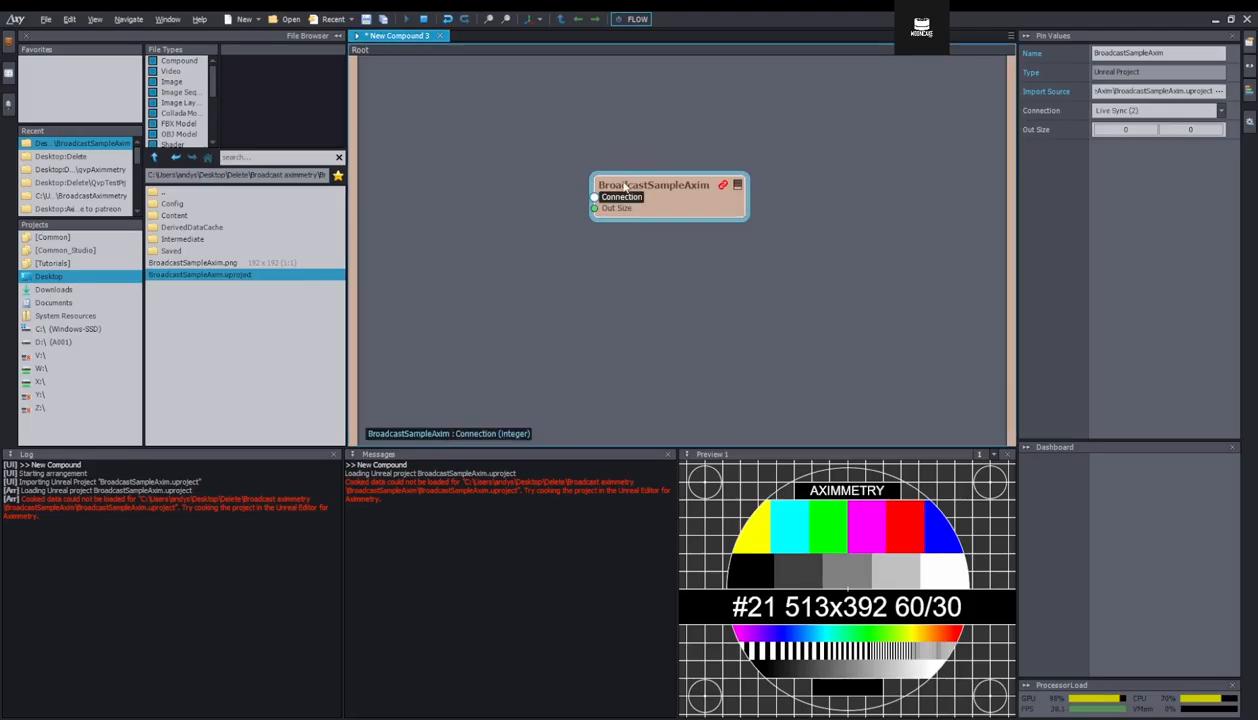
left_click_drag(721, 206, 679, 226)
left_click(697, 175)
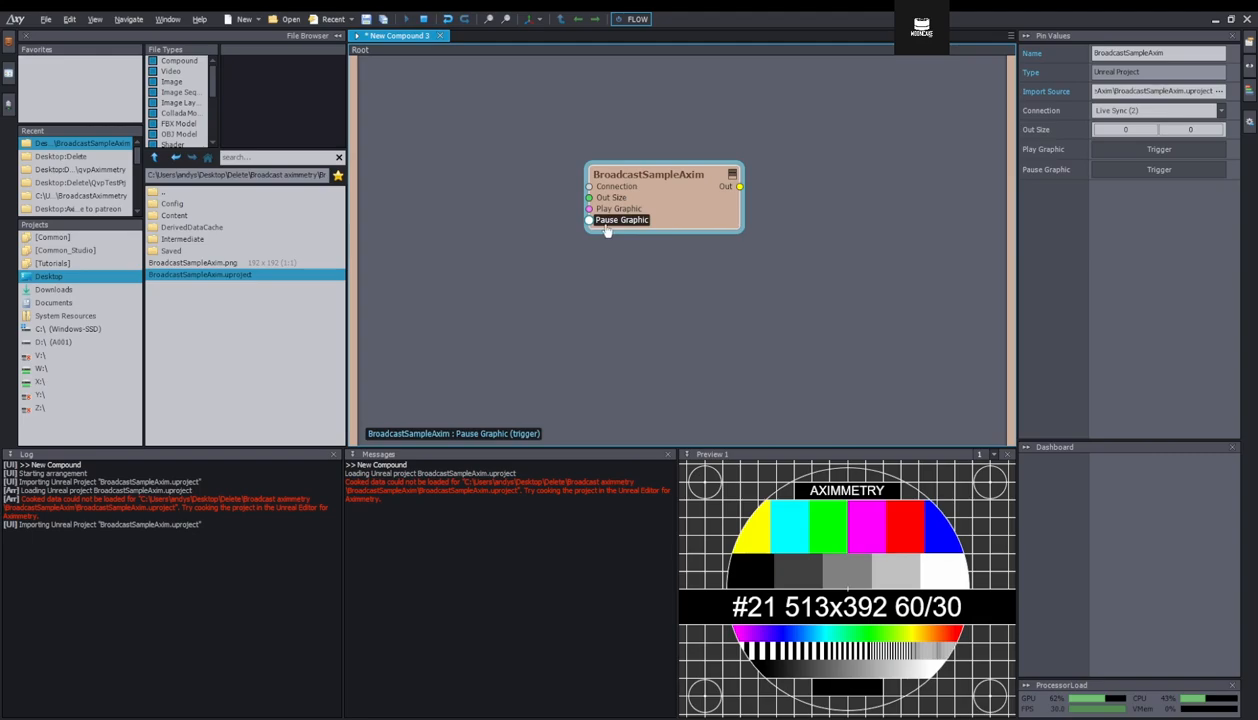
Connect BroadcastSampleAxim's Out to the compound's output and widen the preview by narrowing the log and messages areas.
left_click_drag(767, 105, 998, 63)
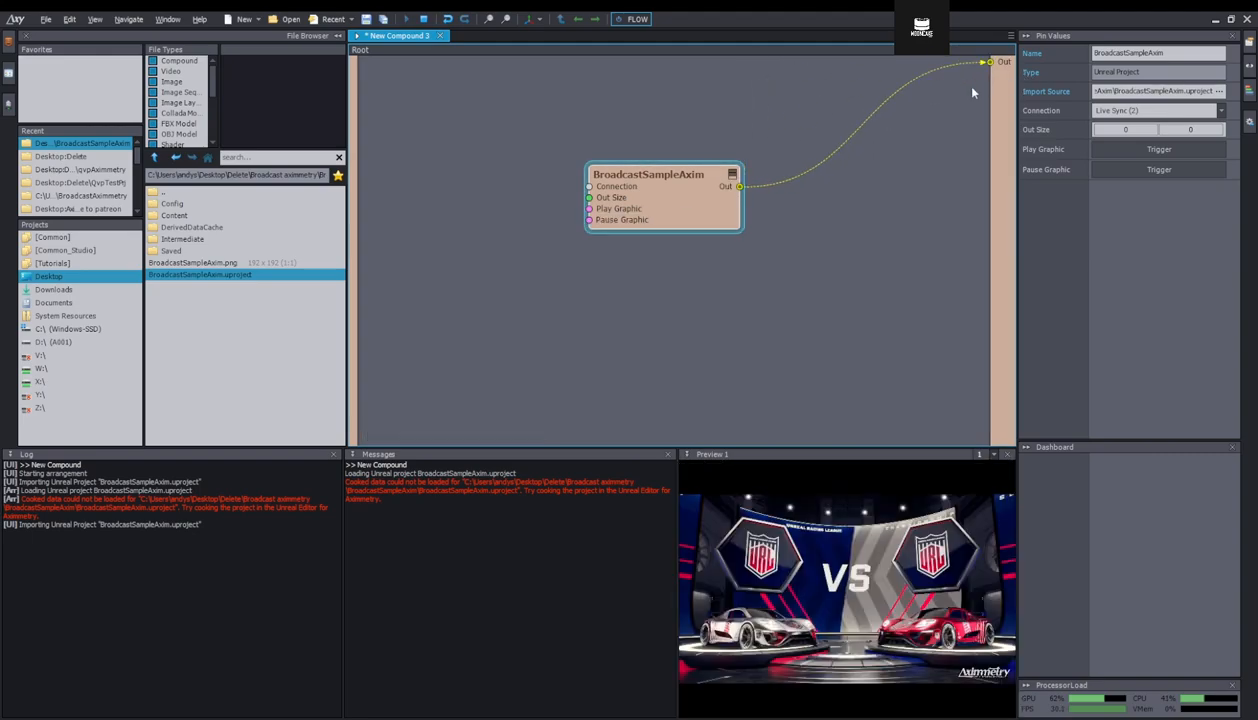
left_click_drag(677, 548, 541, 548)
left_click_drag(342, 548, 258, 548)
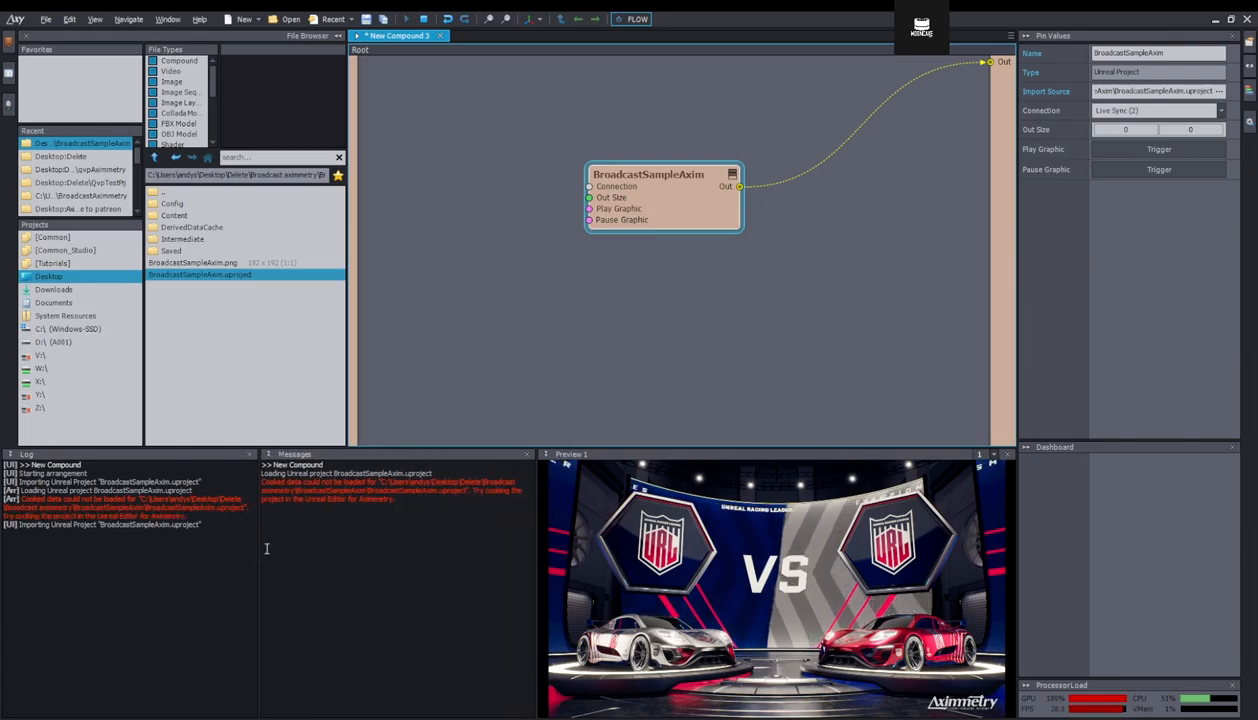
left_click_drag(570, 454, 706, 396)
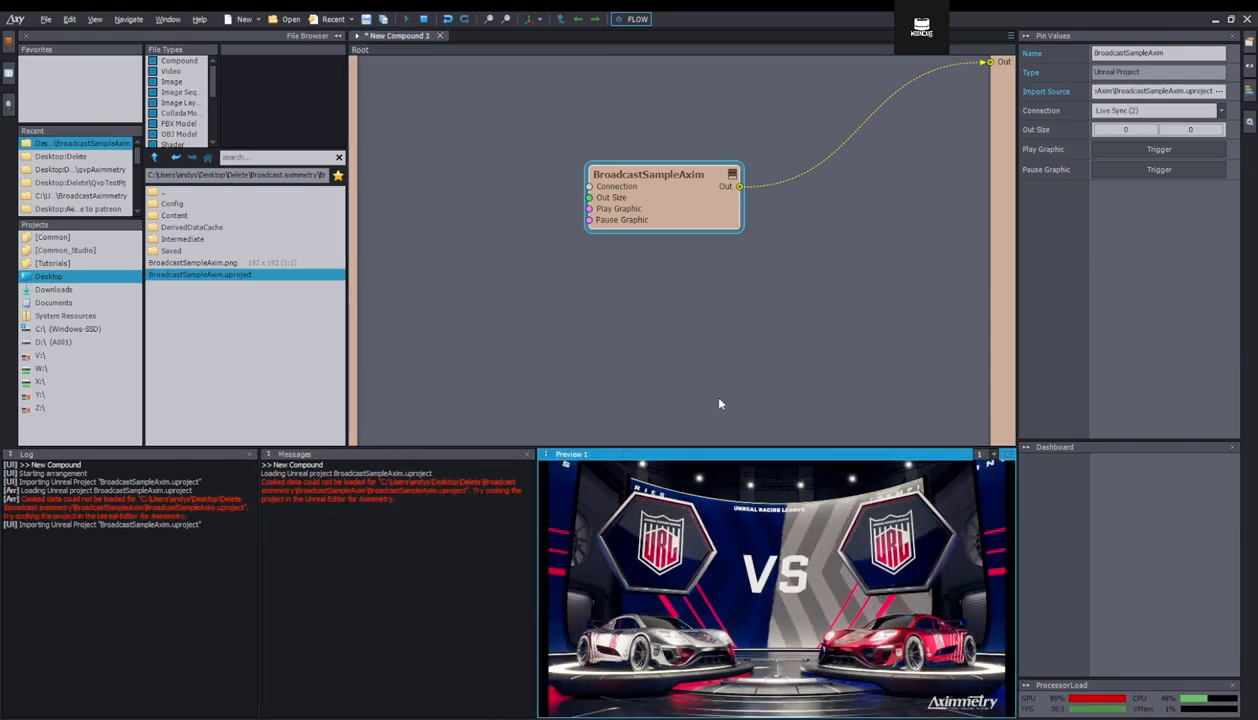
Test the module's triggers by firing Play Graphic, Pause Graphic and Play Graphic again while watching the preview.
left_click_drag(672, 207, 640, 254)
left_click(1127, 150)
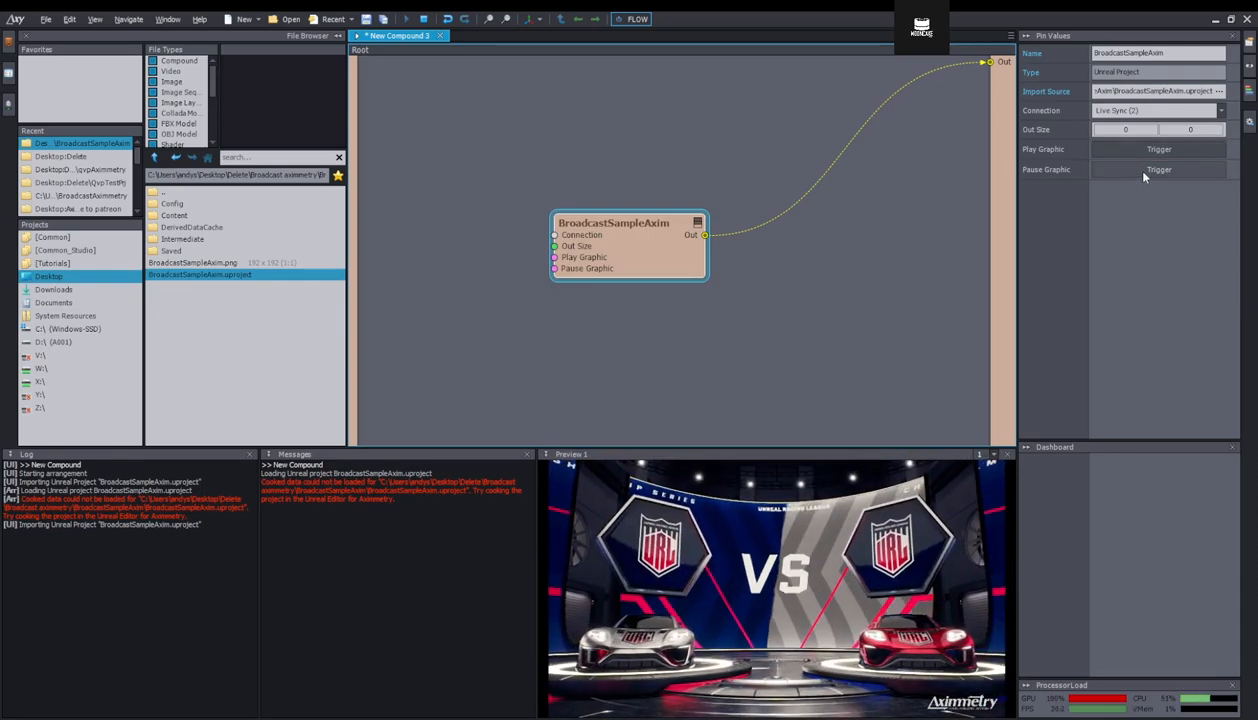
left_click(1152, 172)
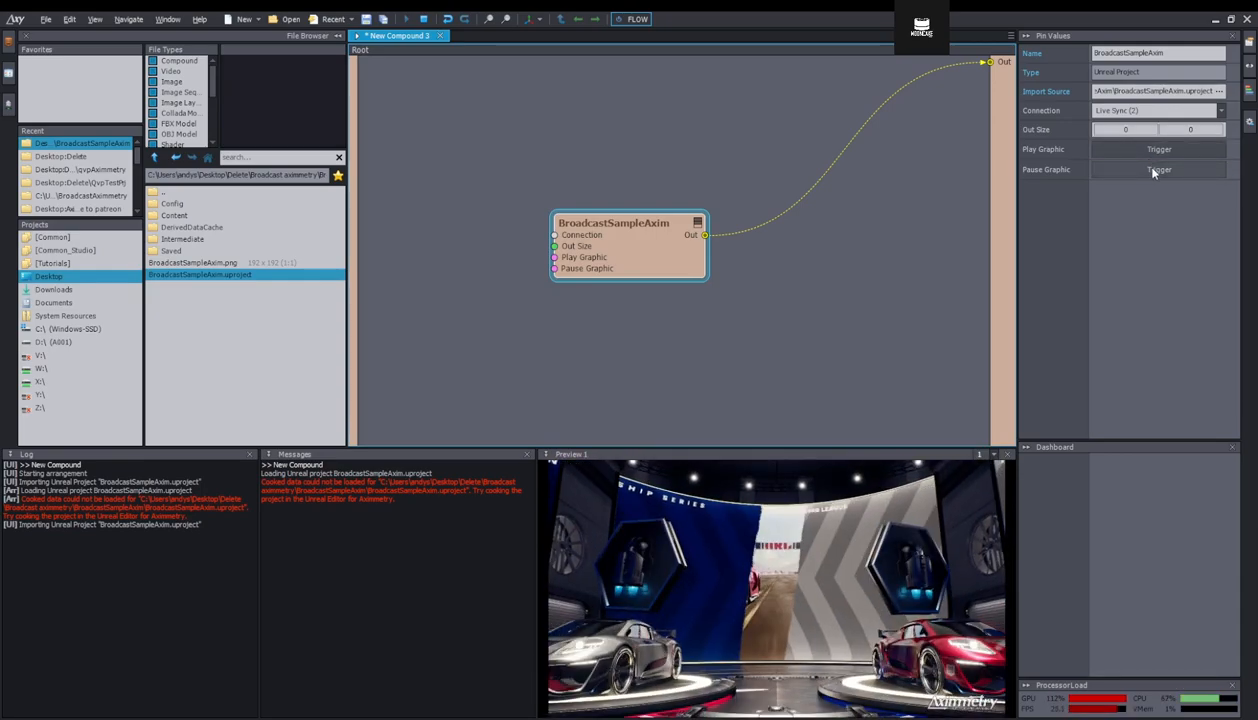
left_click(1150, 152)
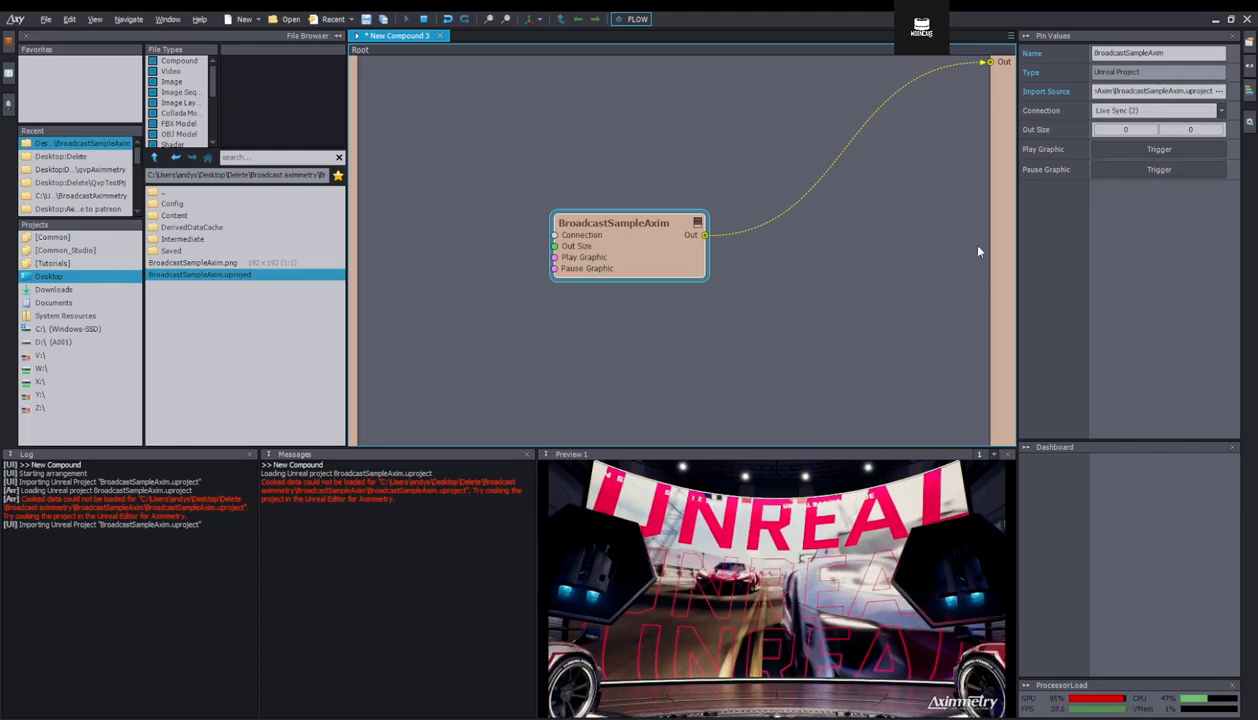
left_click_drag(701, 249, 816, 193)
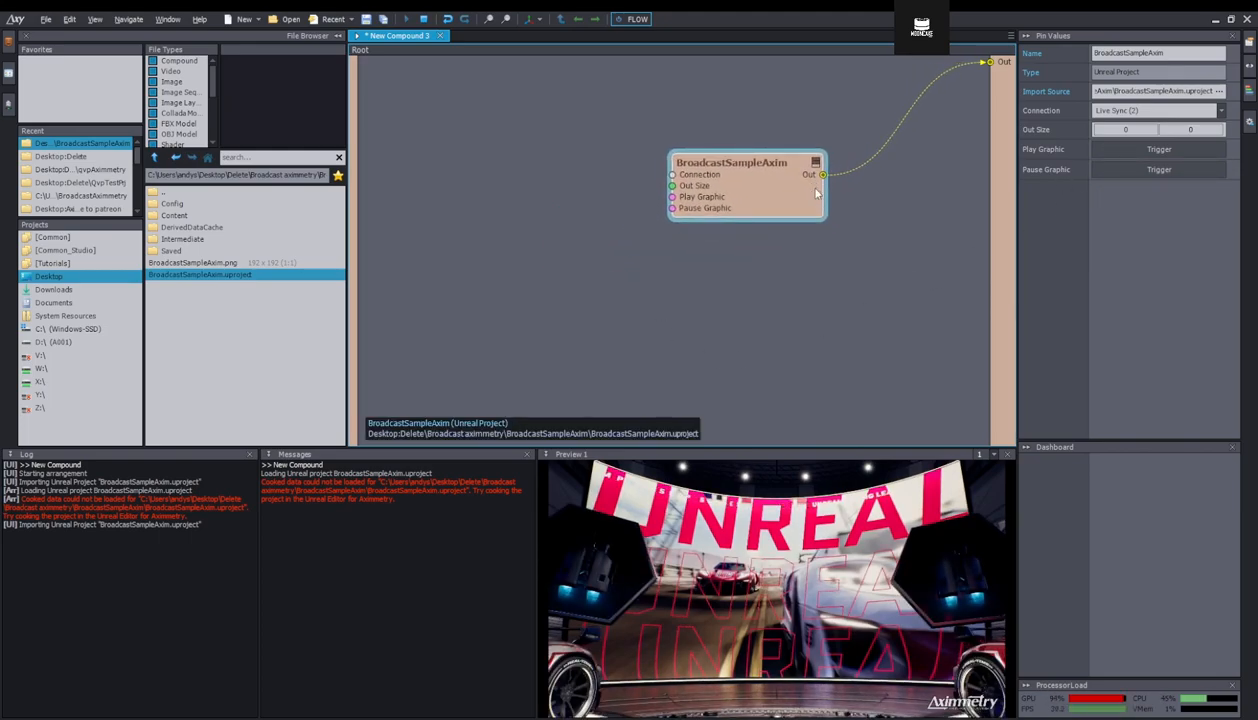
left_click_drag(748, 194, 686, 249)
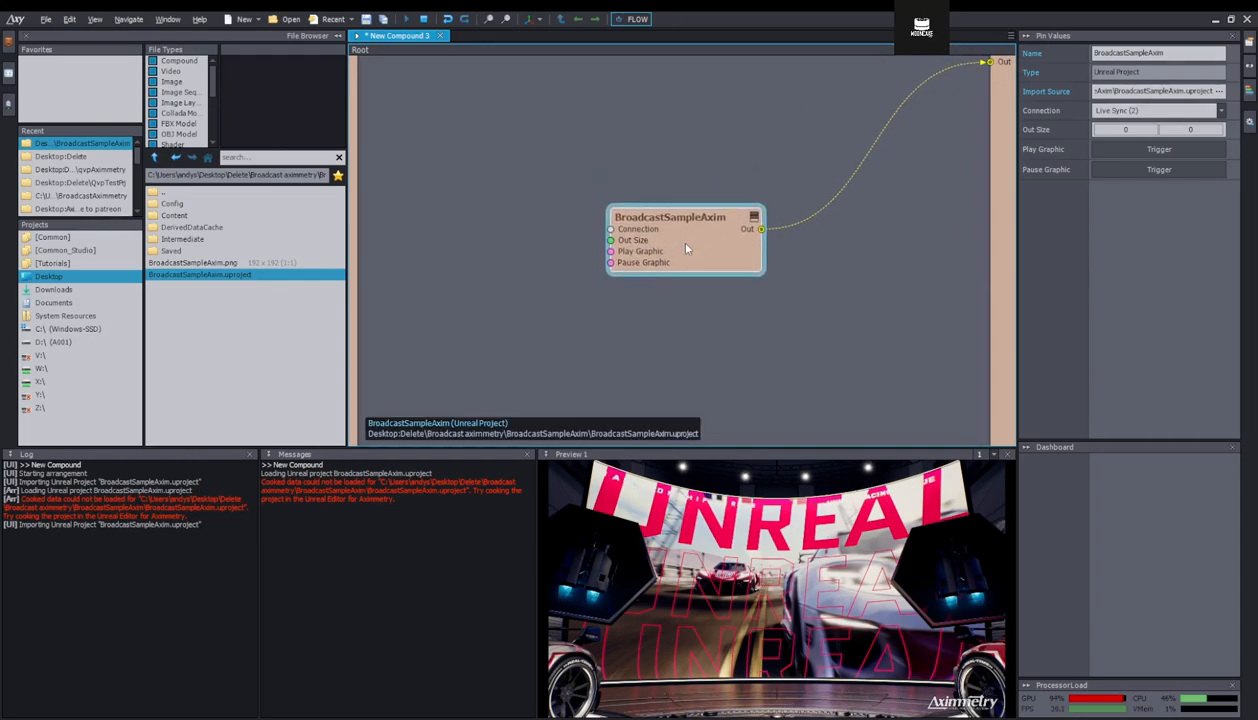
left_click_drag(672, 251, 707, 240)
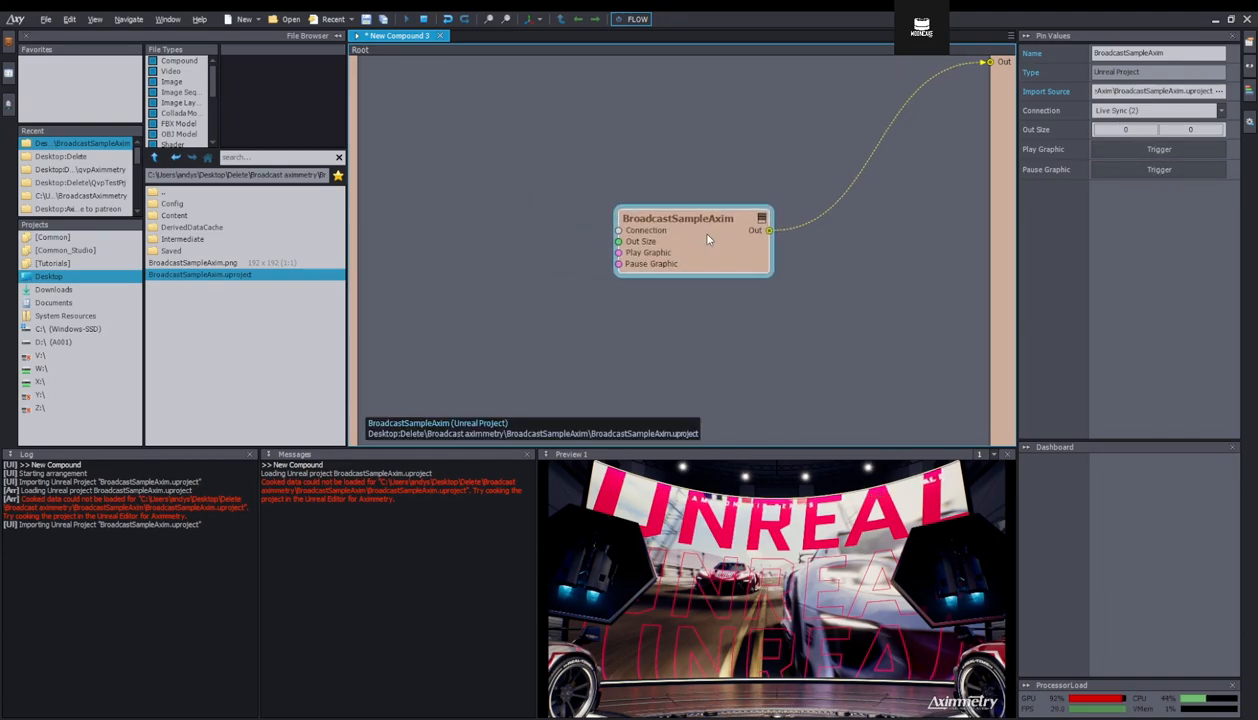
left_click_drag(707, 239, 683, 193)
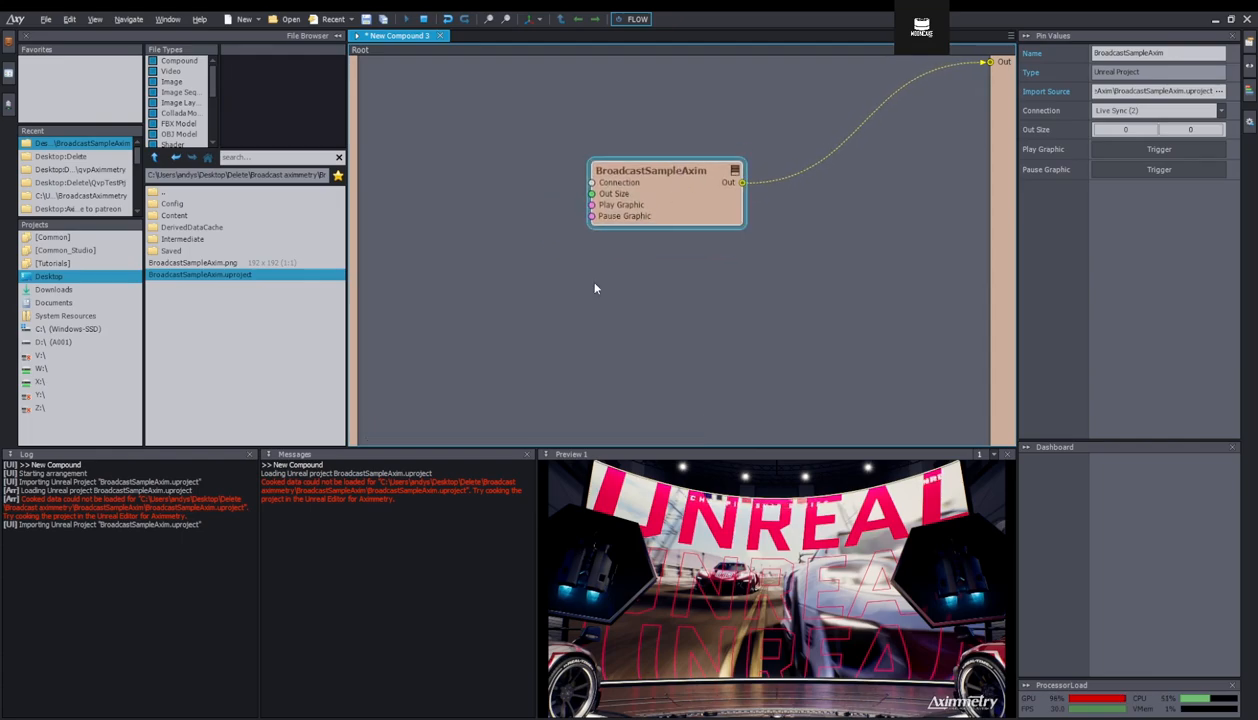
Add a Control Board named Trigger to the flow, check its empty board, and return to the flow.
right_click(455, 297)
mouse_move(533, 343)
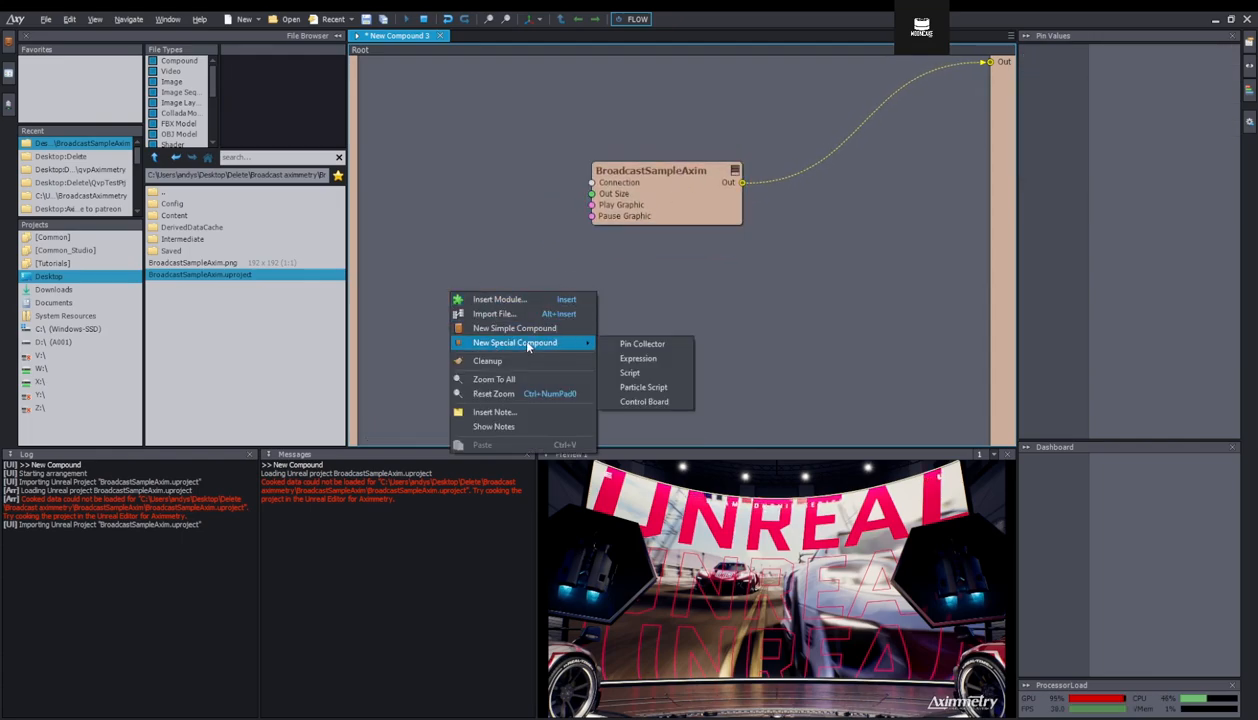
left_click(645, 401)
left_click(1147, 52)
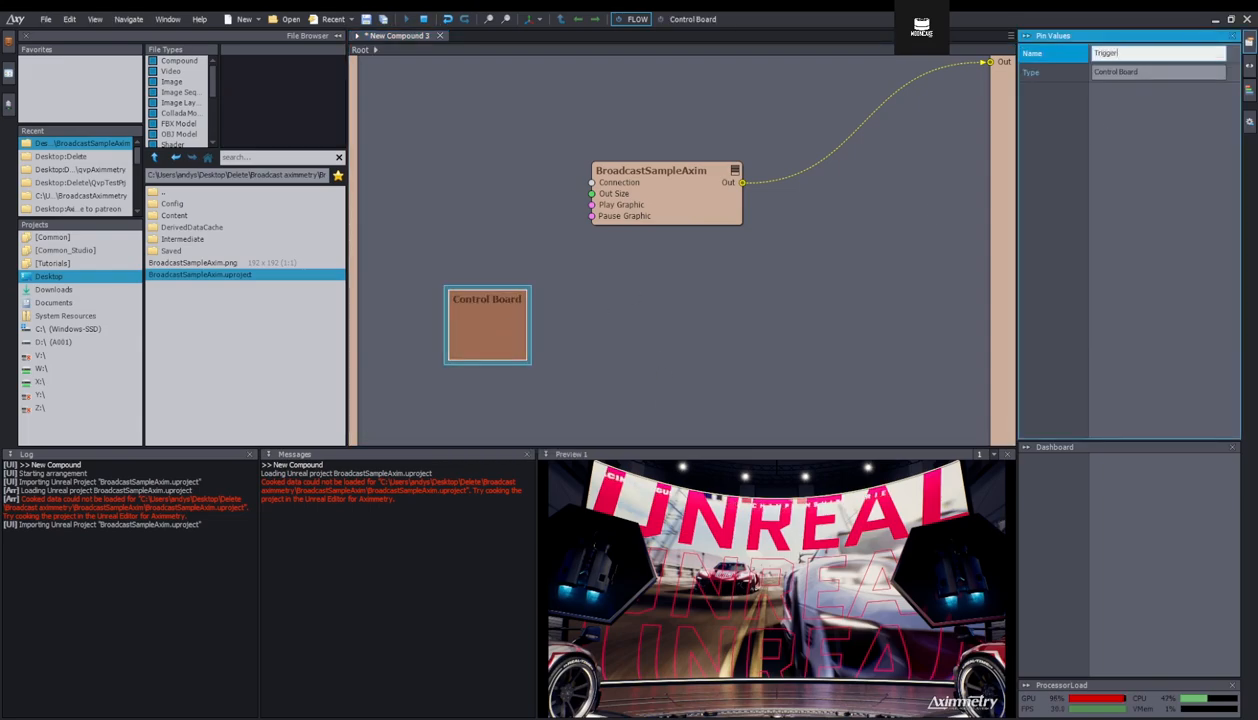
key("Return")
left_click(678, 19)
left_click(637, 19)
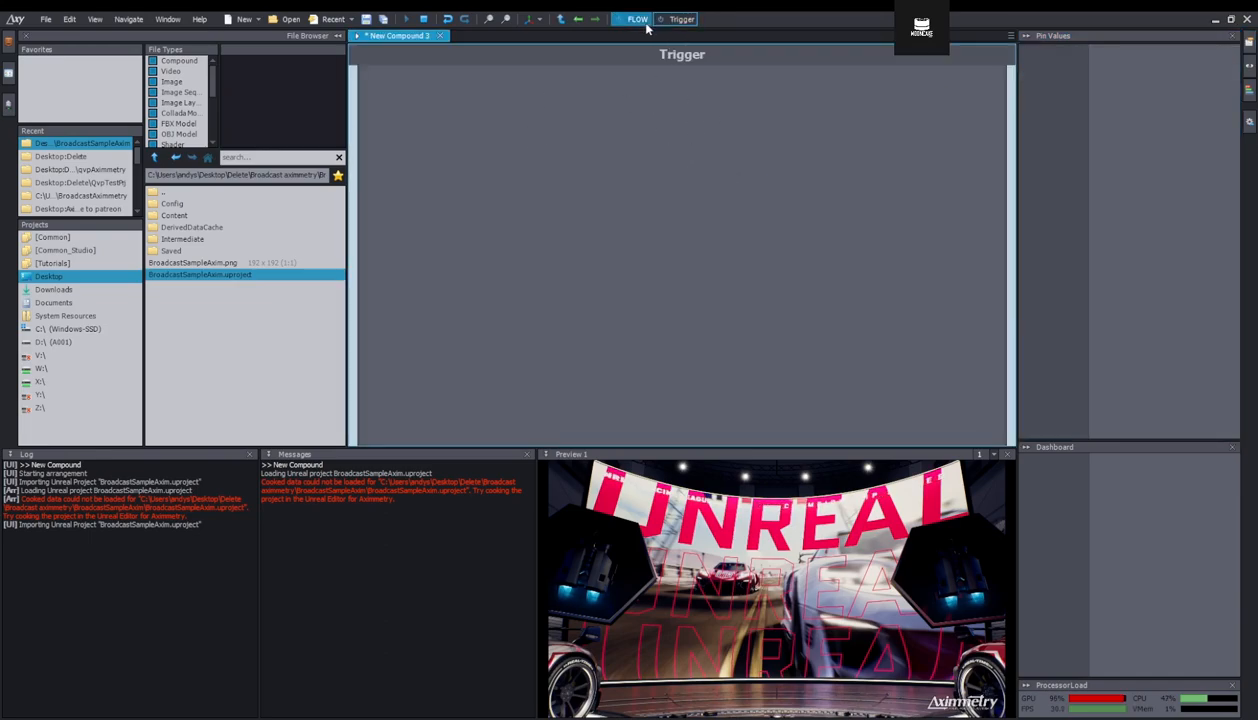
Add a Pin Collector between the Trigger board and BroadcastSampleAxim and name it Main control.
right_click(588, 308)
right_click(546, 278)
mouse_move(646, 331)
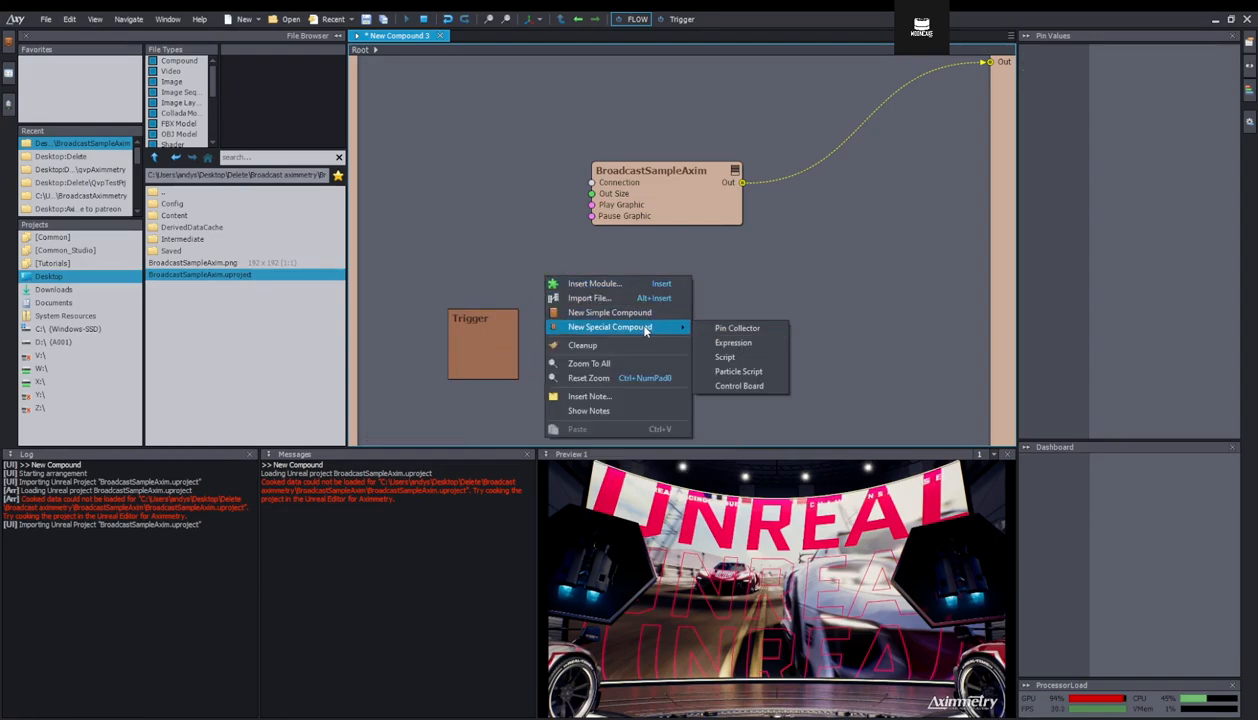
left_click(763, 333)
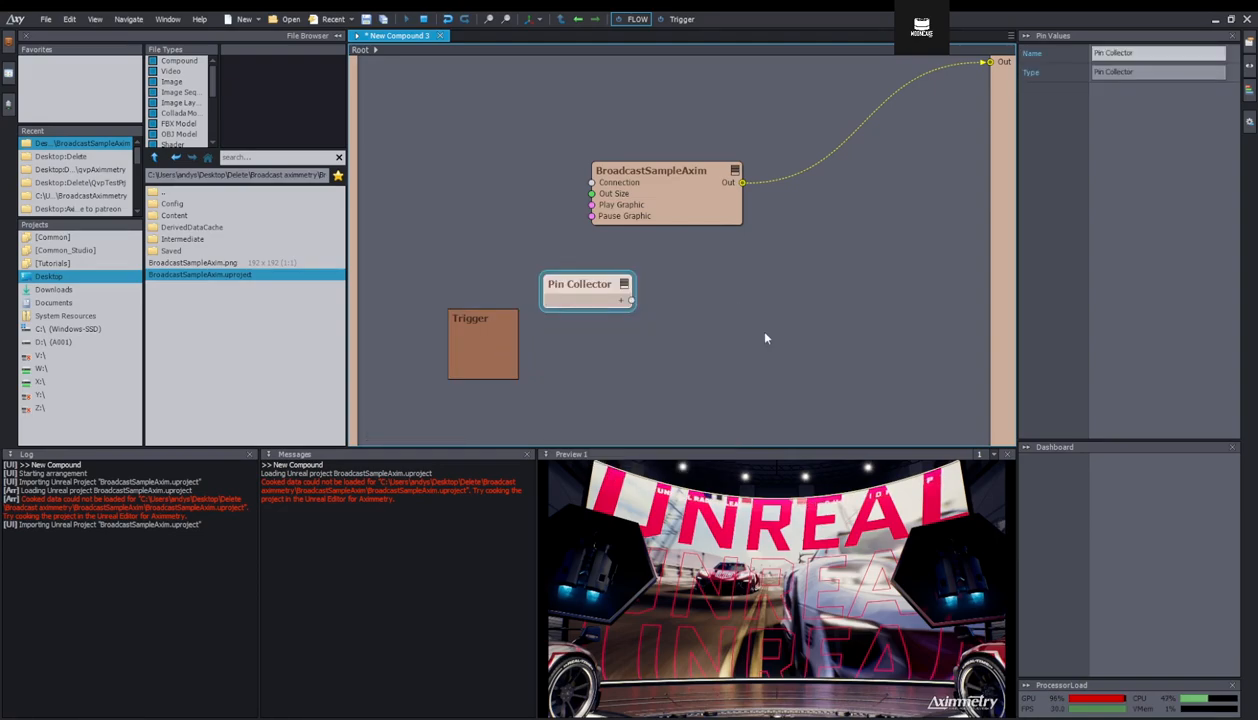
left_click(1152, 54)
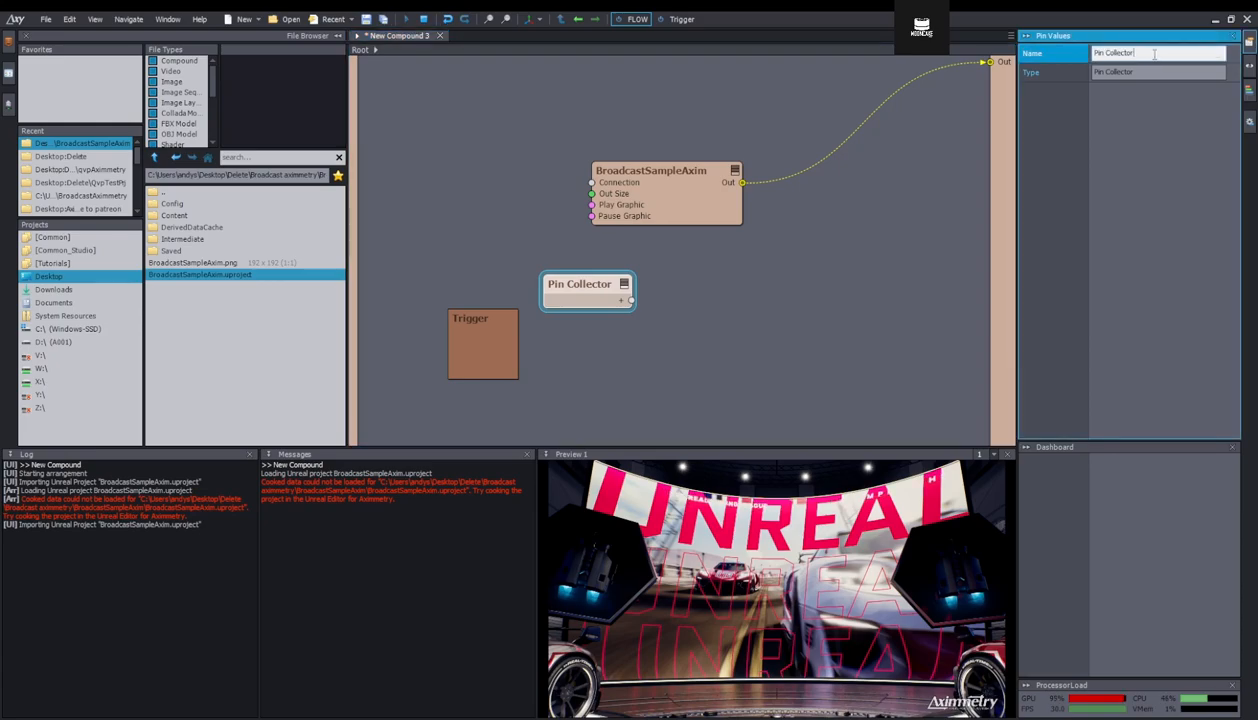
type("T")
key("Return")
middle_click_drag(509, 260, 627, 360)
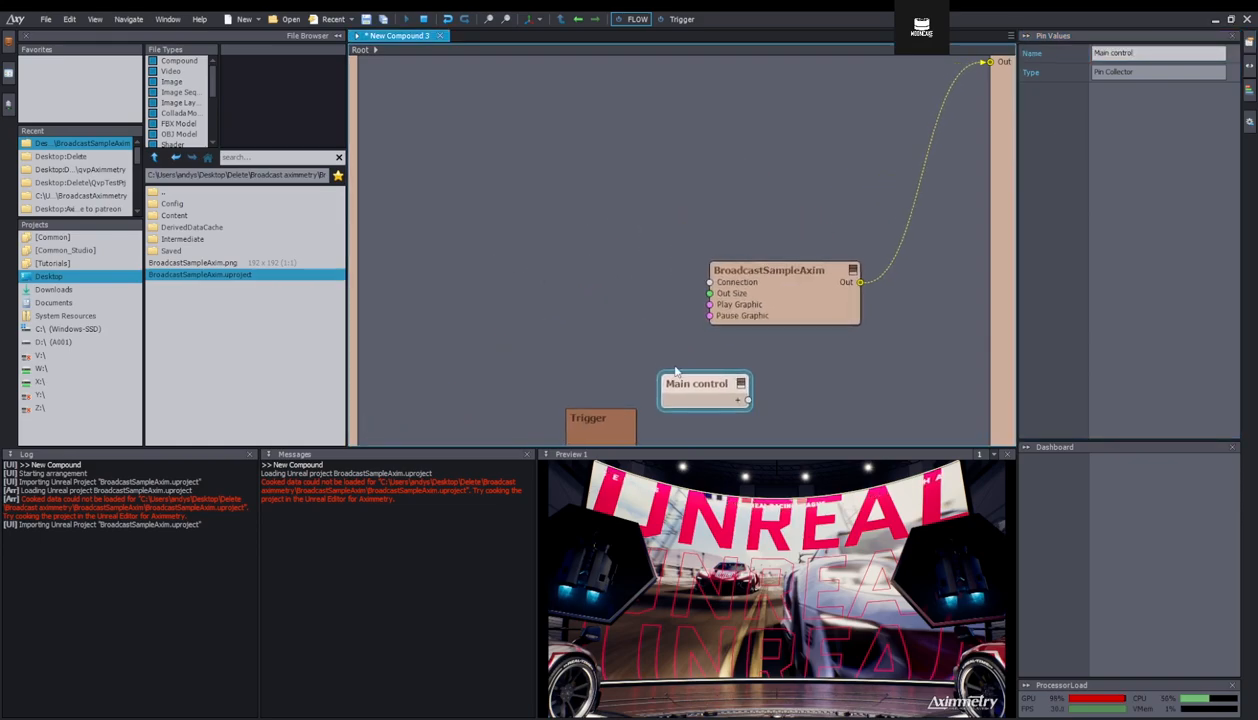
Move the Main control collector beside BroadcastSampleAxim, add it to the Trigger control board, and check it there before returning to the flow.
scroll(676, 372, "up", 2)
left_click_drag(640, 335, 447, 178)
right_click(451, 181)
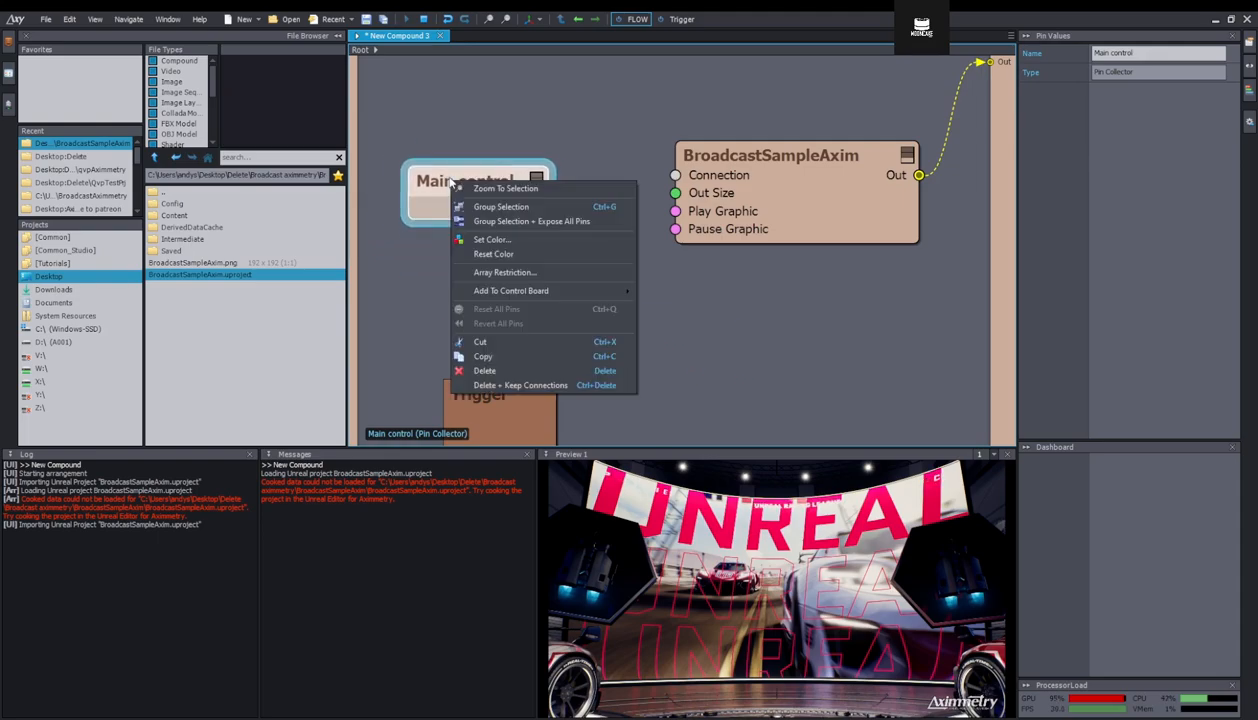
mouse_move(527, 290)
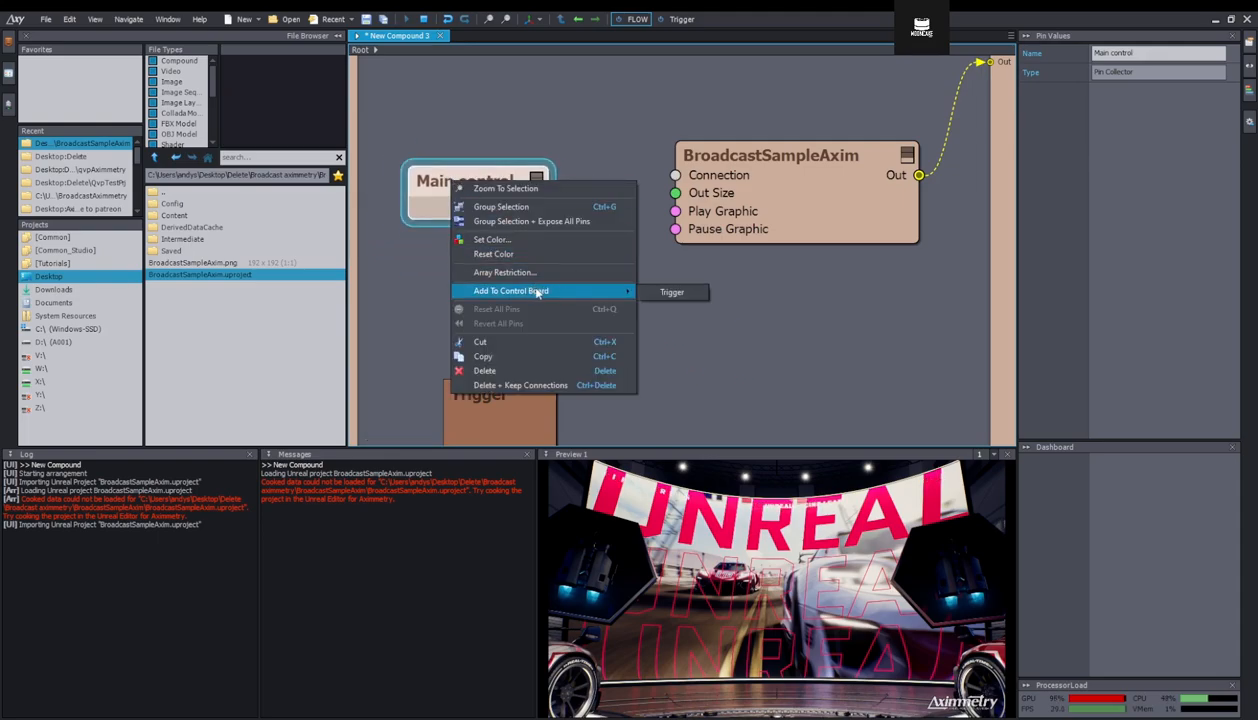
left_click(688, 297)
left_click(680, 19)
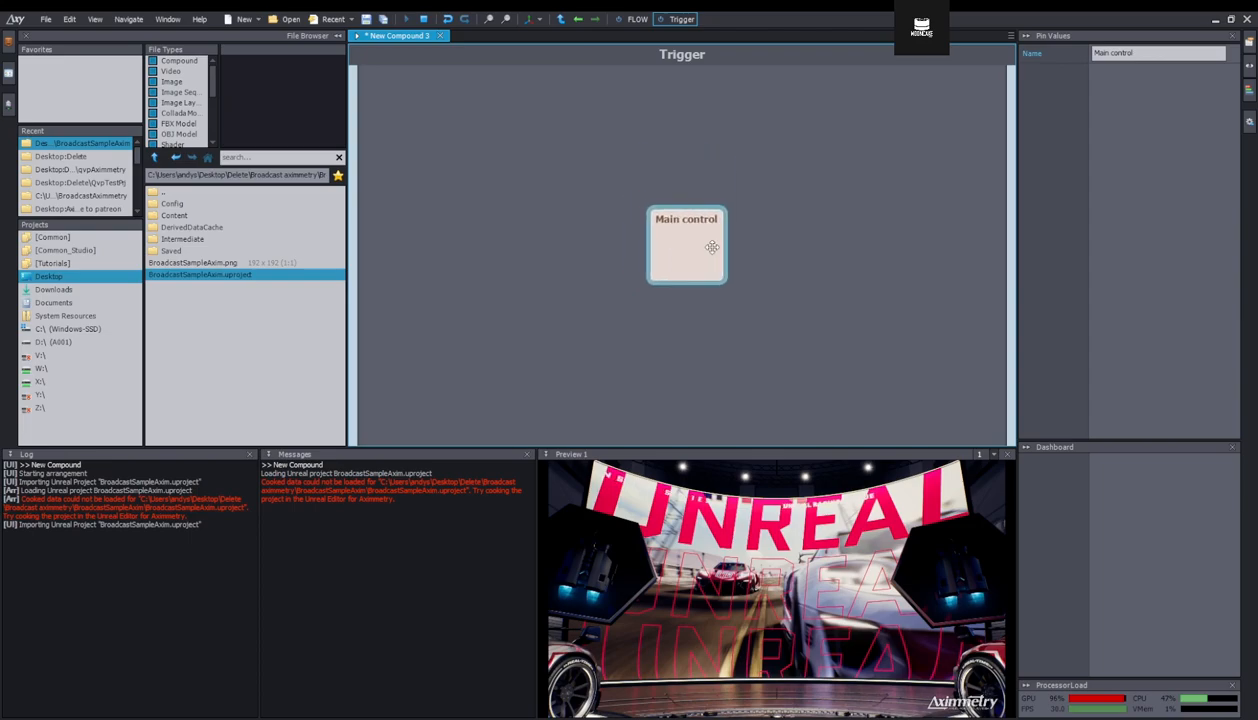
left_click(632, 19)
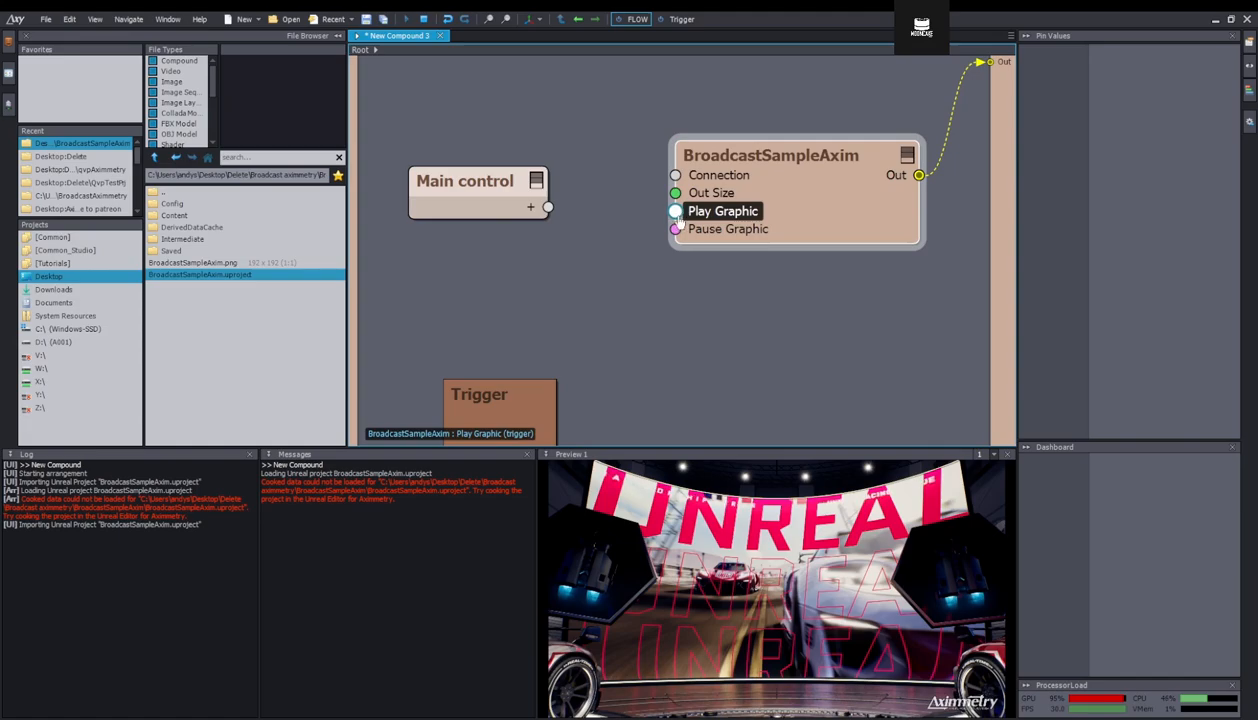
Add Play Graphic and Pause Graphic pins to Main control, wired to the matching BroadcastSampleAxim inputs with their default names.
left_click_drag(632, 117, 543, 208)
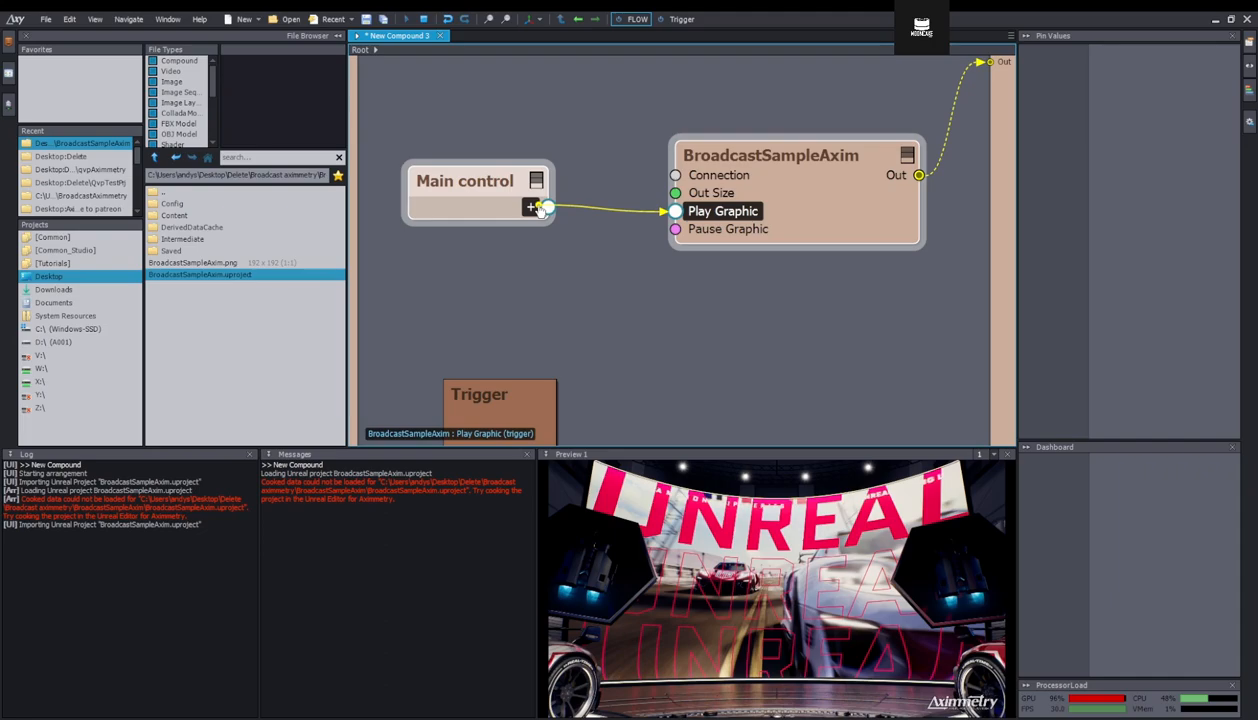
left_click(531, 208)
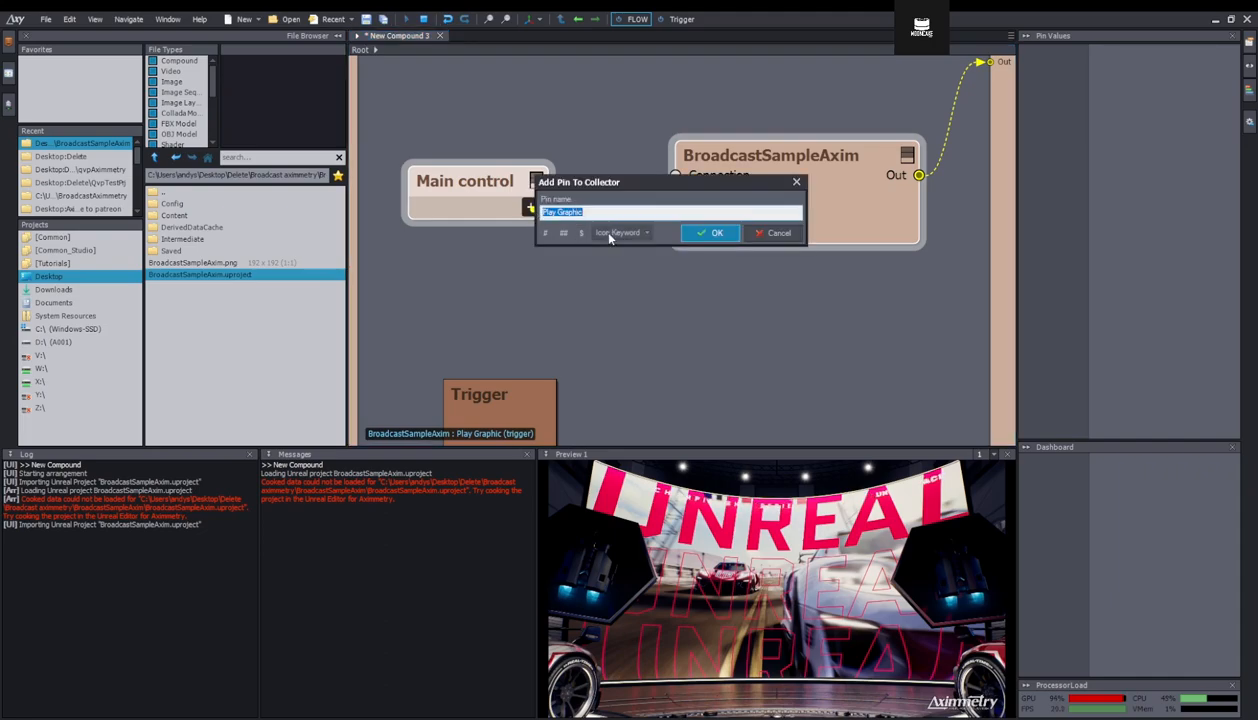
left_click(712, 233)
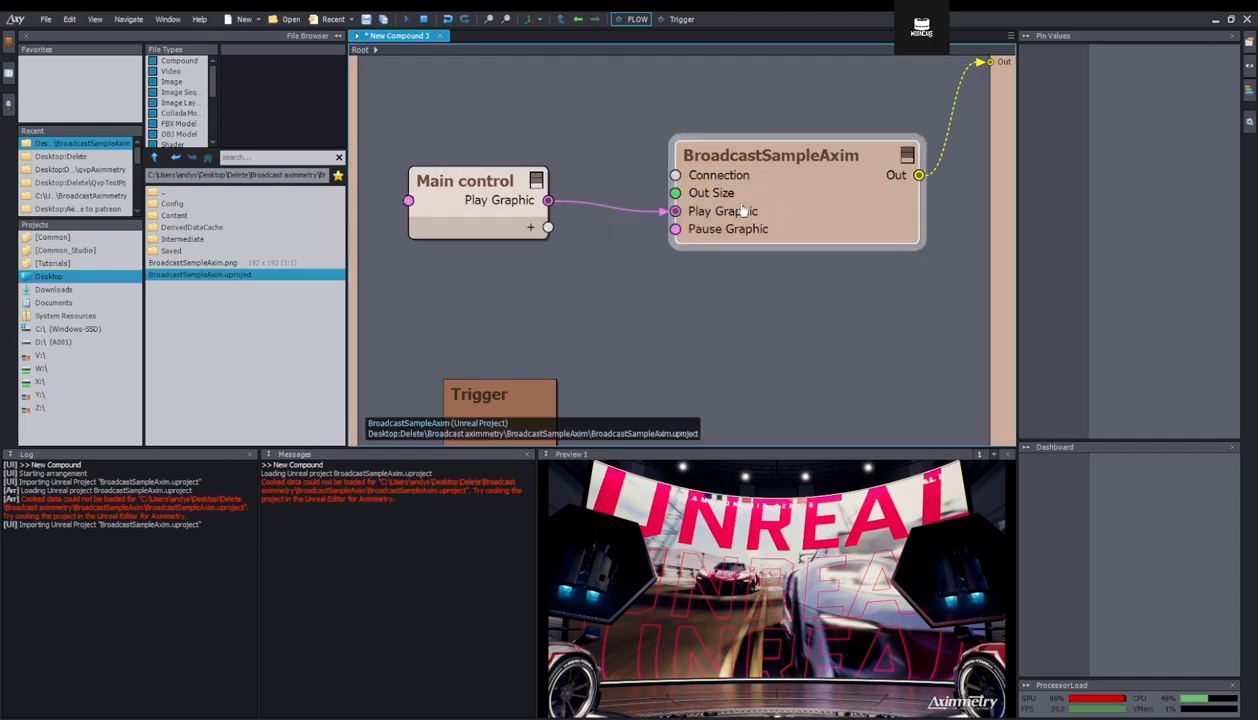
left_click_drag(683, 238, 548, 227)
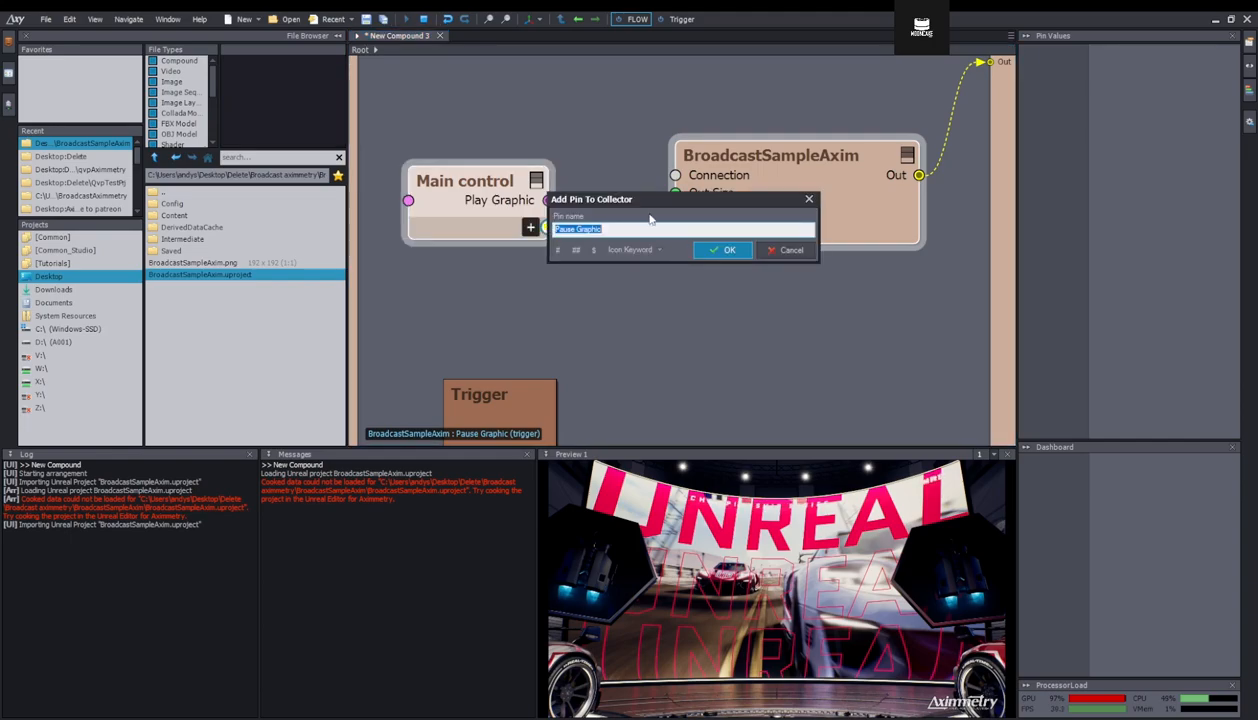
left_click(726, 252)
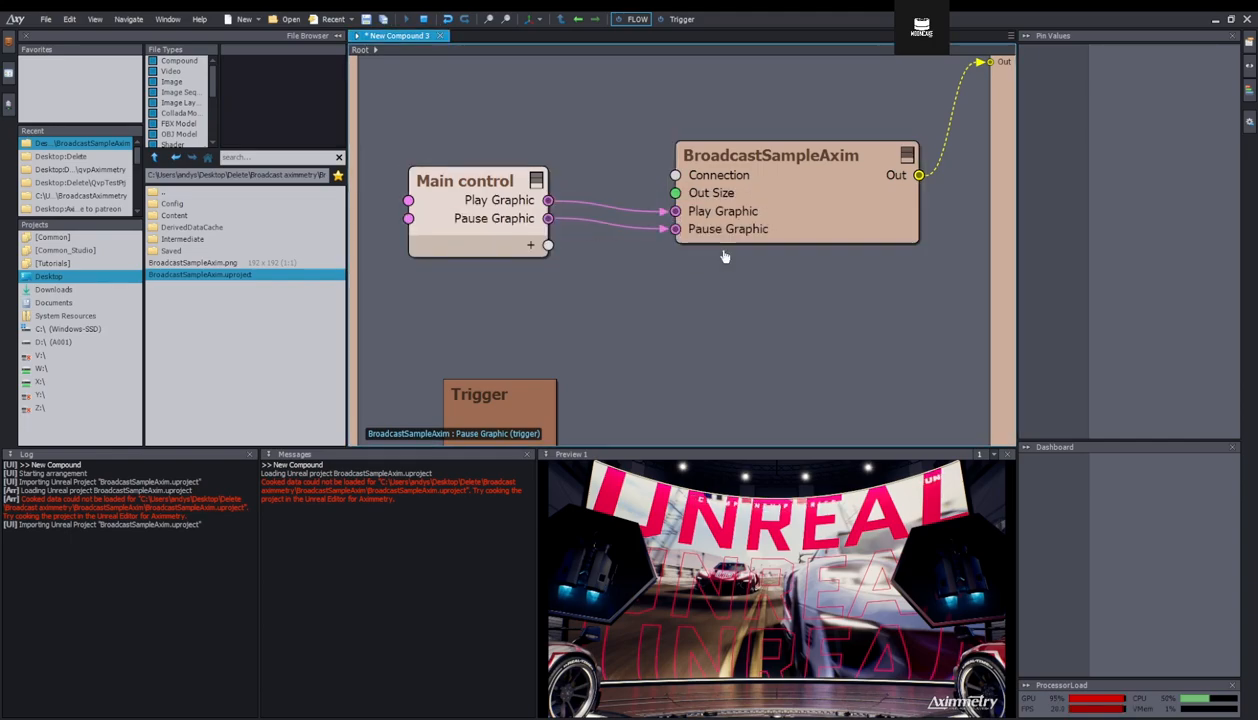
Check how the Main control panel appears on the Trigger board and return to the flow.
left_click(680, 20)
left_click(636, 20)
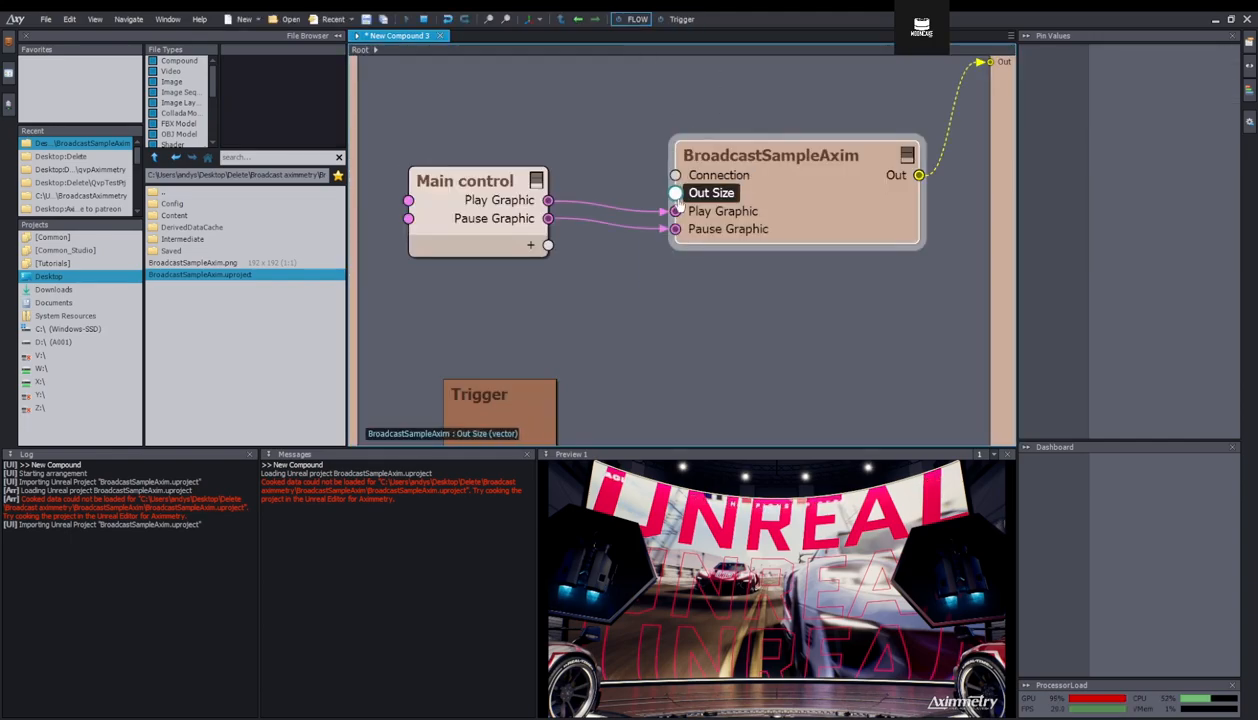
left_click(680, 20)
left_click(680, 250)
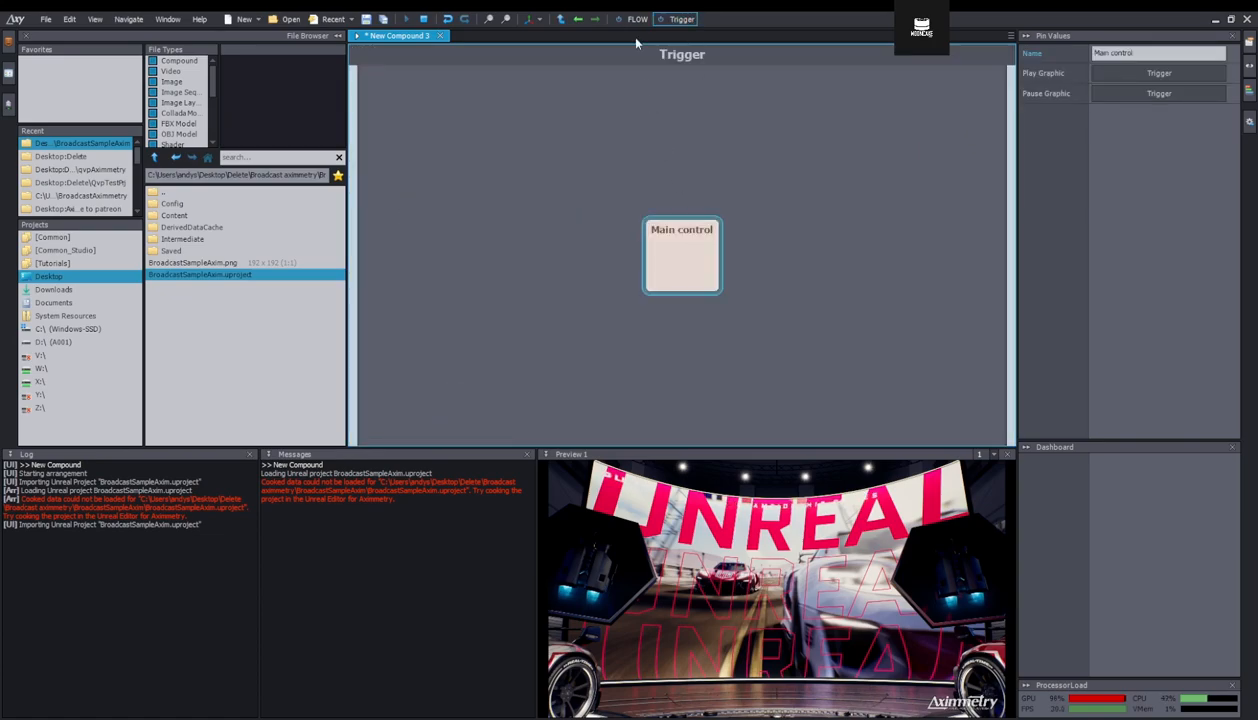
left_click(636, 20)
Remove the Play Graphic and Pause Graphic pins from the Main control collector.
right_click(506, 203)
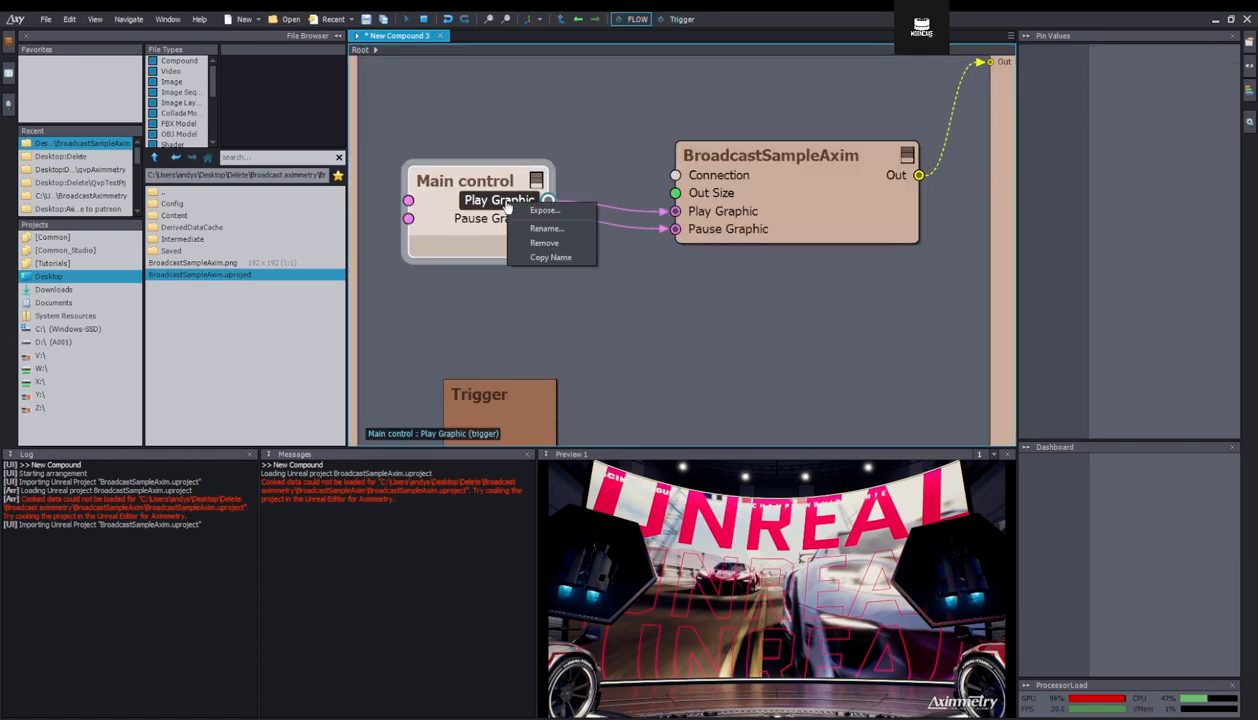
left_click(551, 198)
right_click(520, 196)
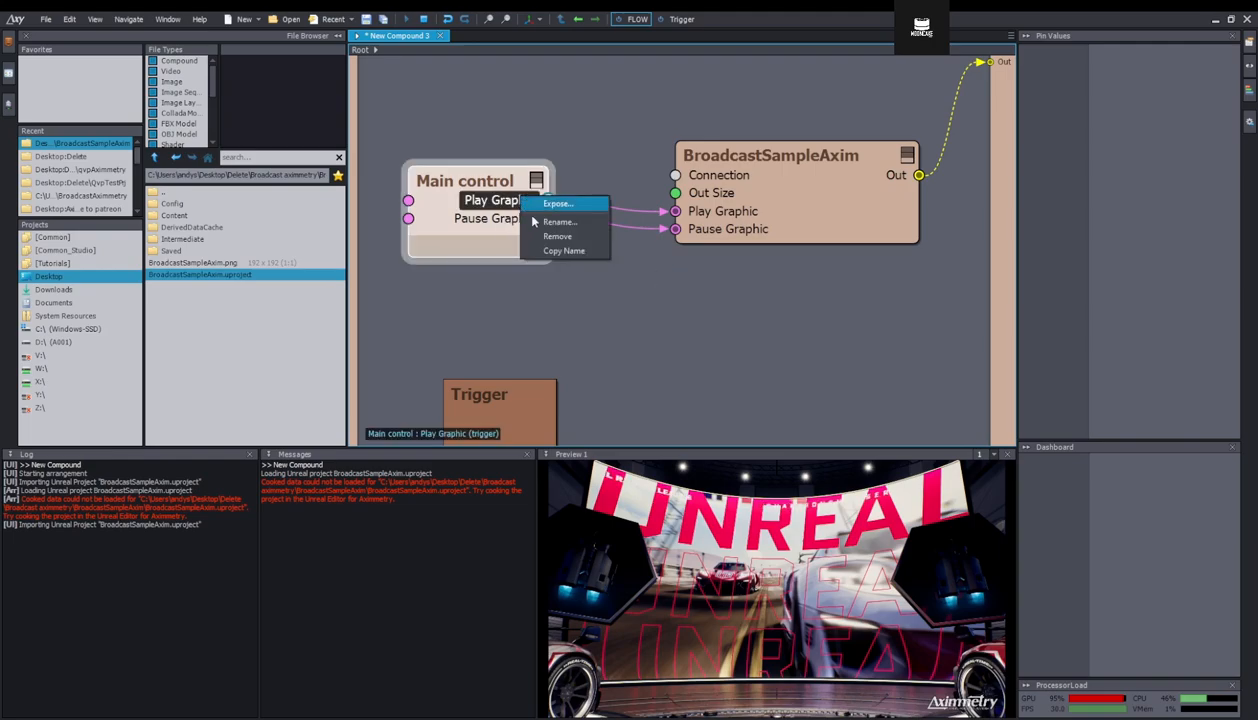
left_click(558, 236)
right_click(508, 204)
left_click(556, 242)
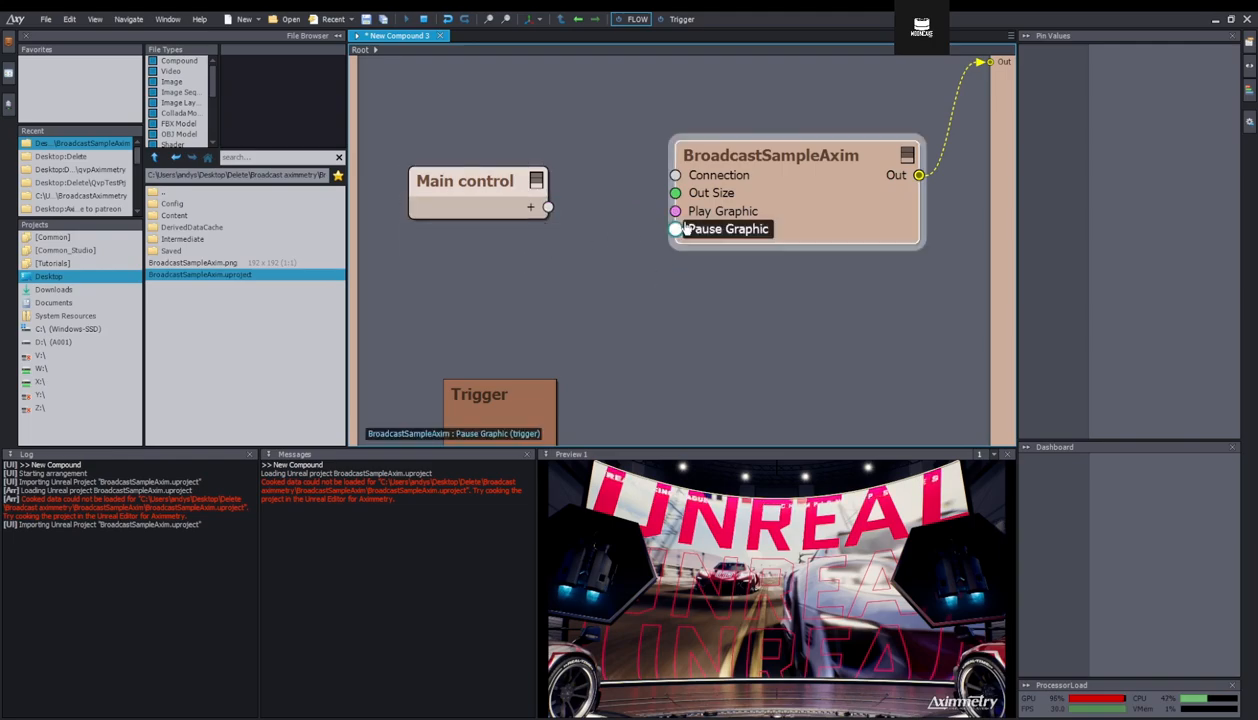
Add collector pins named #Play Graphic and #Pause Graphic to Main control, wired to BroadcastSampleAxim's matching inputs.
left_click_drag(623, 161, 531, 206)
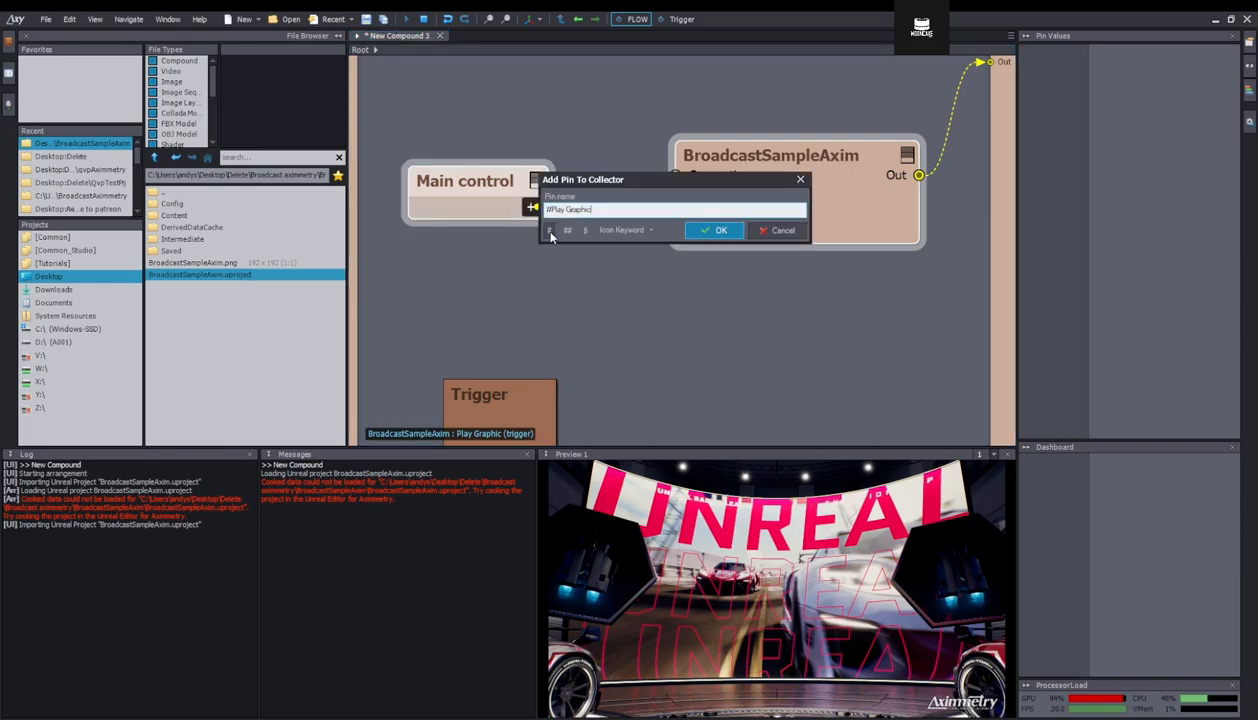
left_click(713, 230)
left_click_drag(675, 229, 533, 228)
left_click(707, 248)
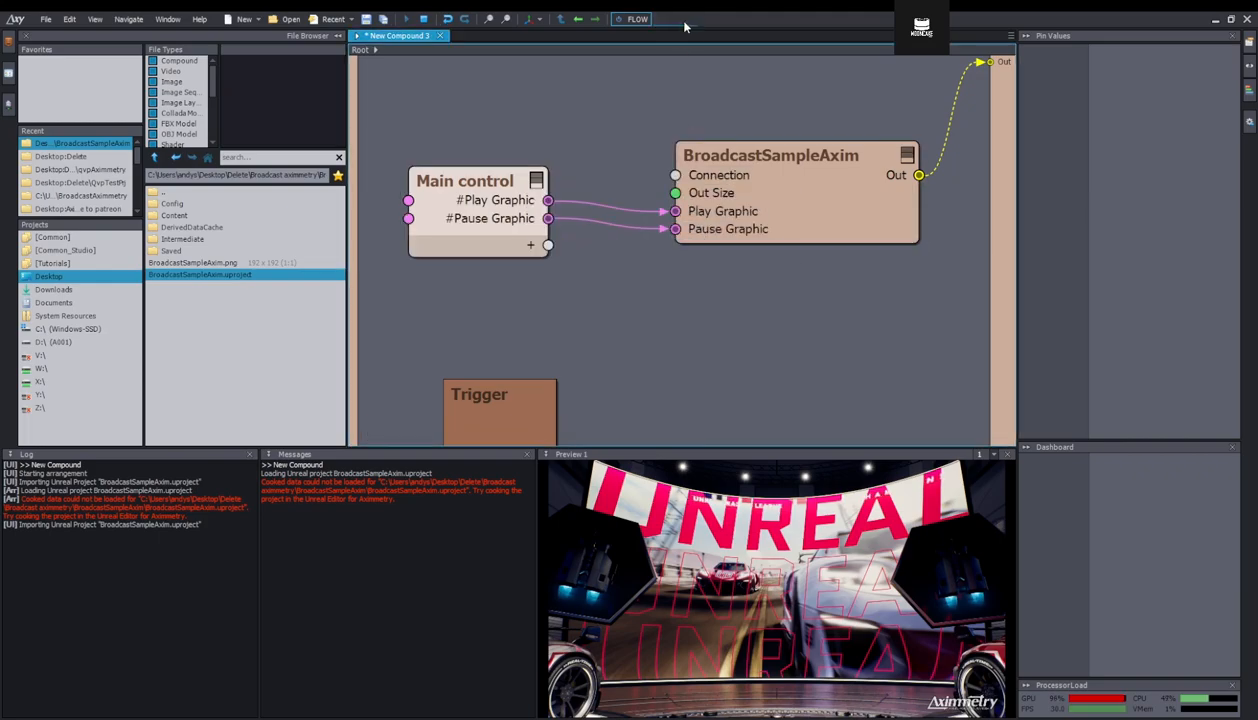
Reposition the Main control panel on the Trigger board and test its Play Graphic button, then return to the flow.
left_click(682, 19)
left_click_drag(651, 183, 769, 191)
left_click(699, 228)
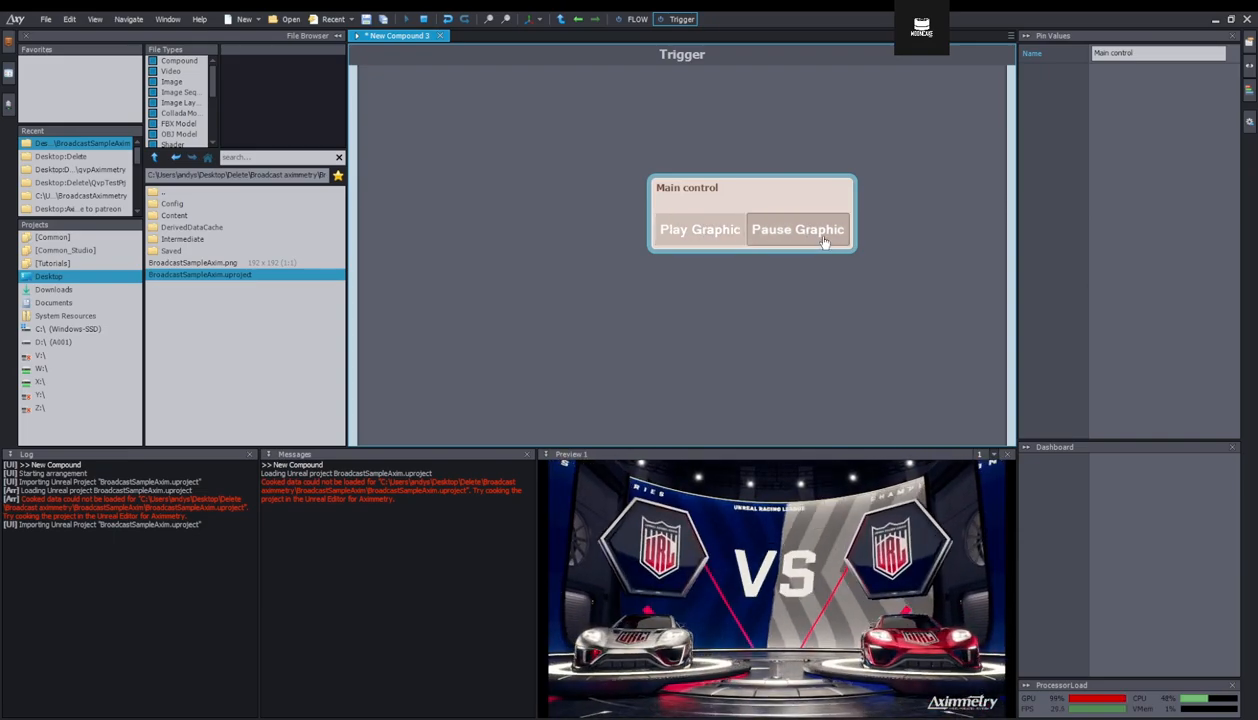
left_click(690, 230)
left_click(702, 230)
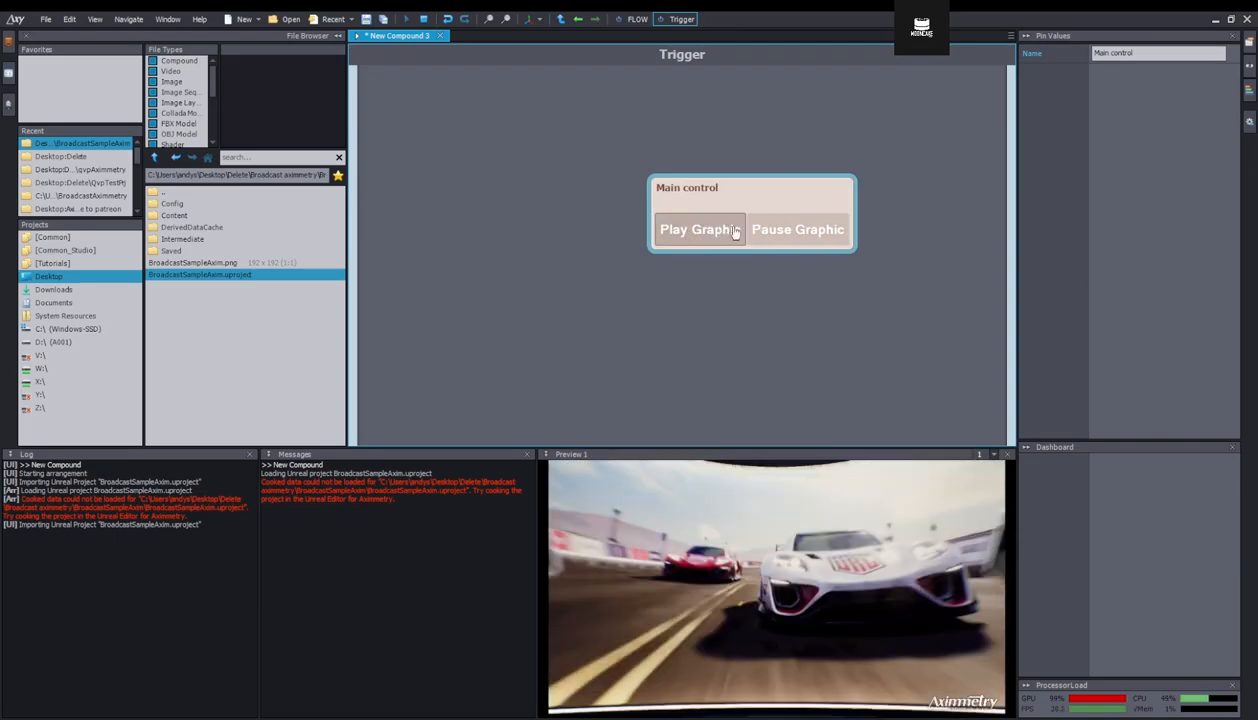
left_click_drag(764, 191, 710, 189)
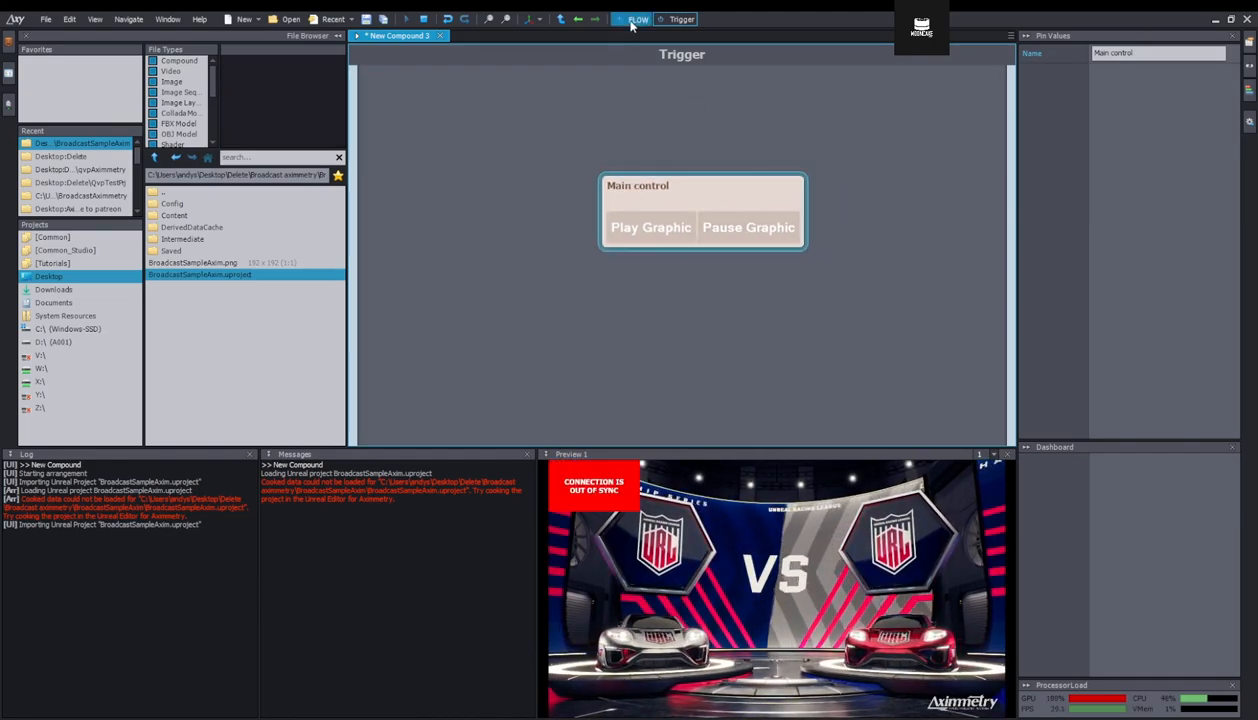
left_click(631, 20)
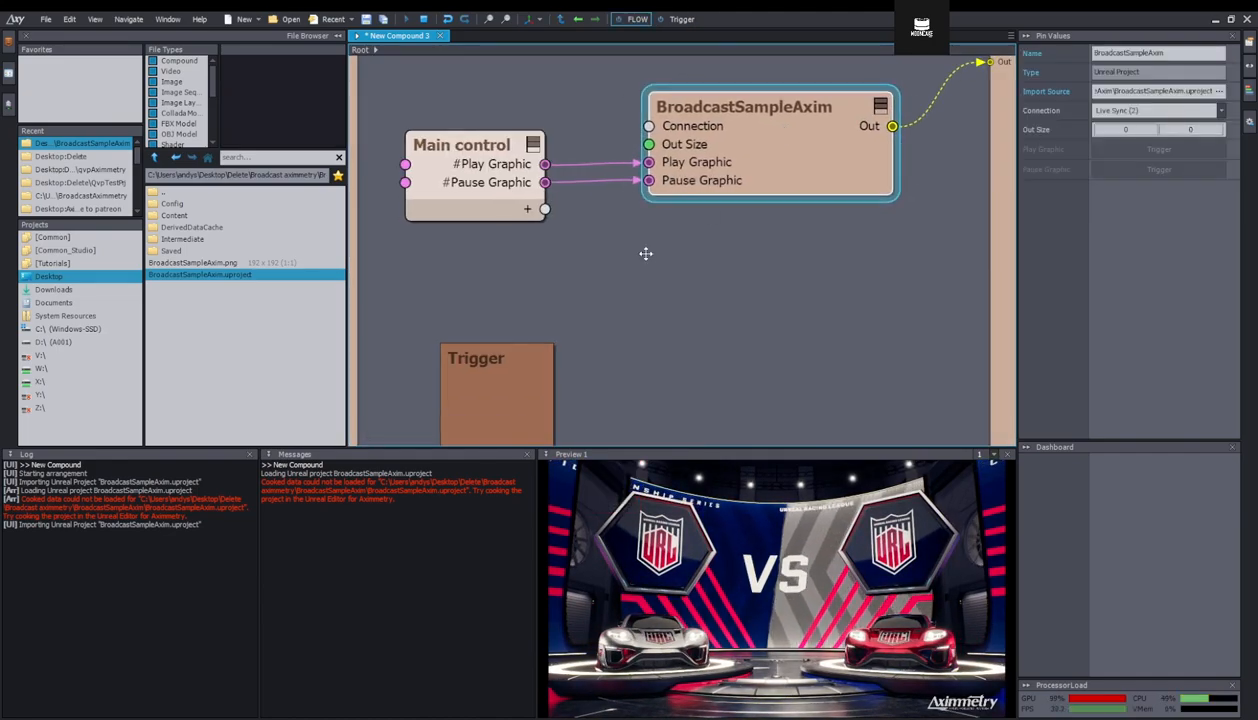
Remove the #Pause Graphic and #Play Graphic pins from the Main control collector.
right_click(556, 209)
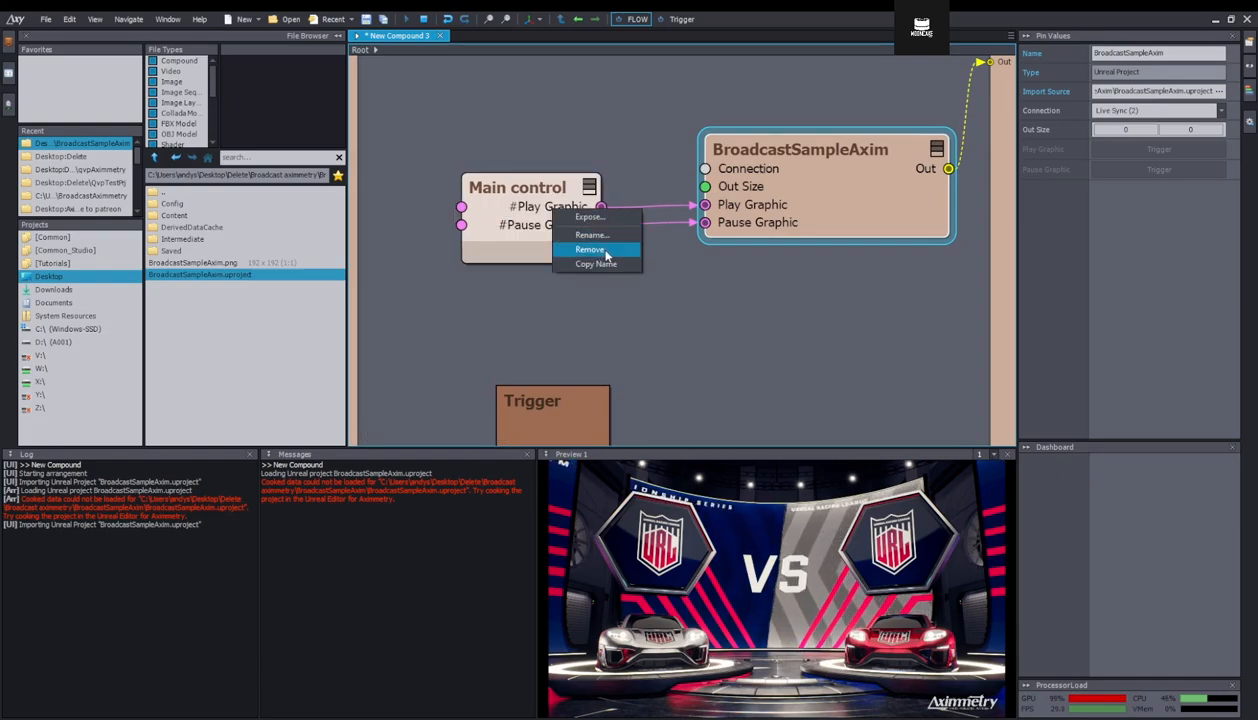
left_click(611, 251)
right_click(562, 205)
left_click(605, 243)
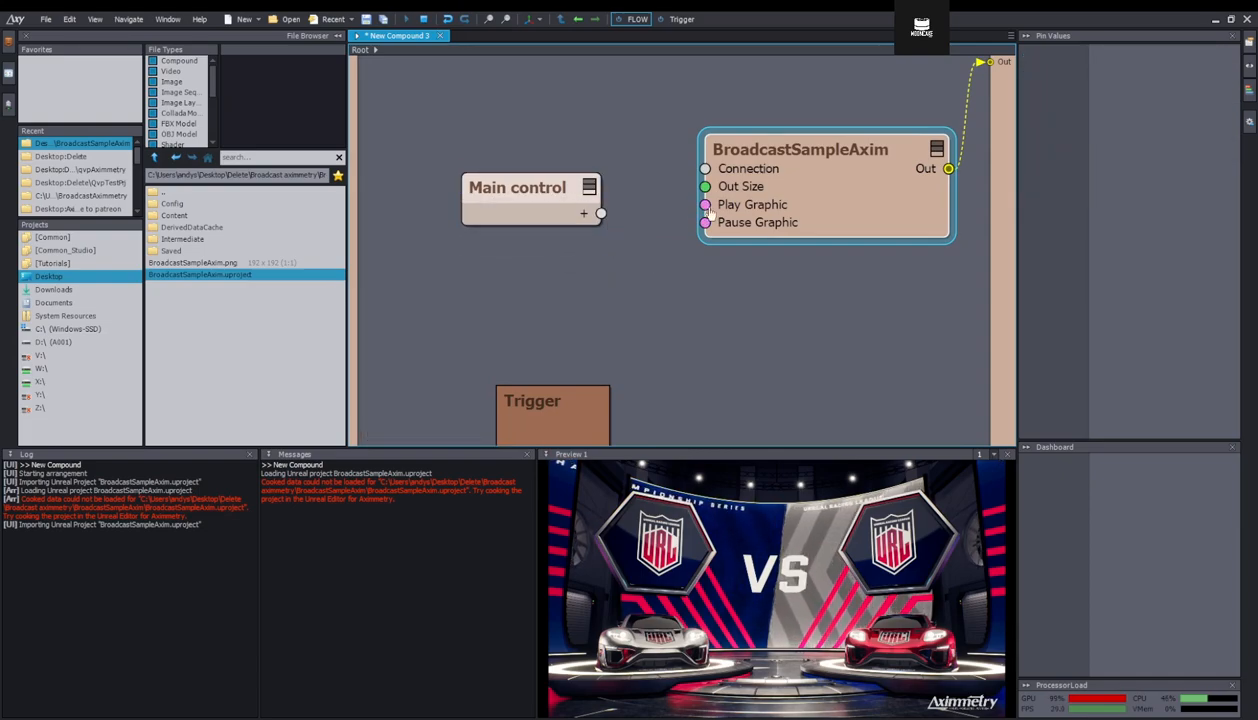
Wire BroadcastSampleAxim's Play Graphic and Pause Graphic inputs to new Main control pins using the icon keywords #Play and #Pause.
left_click_drag(643, 197, 584, 212)
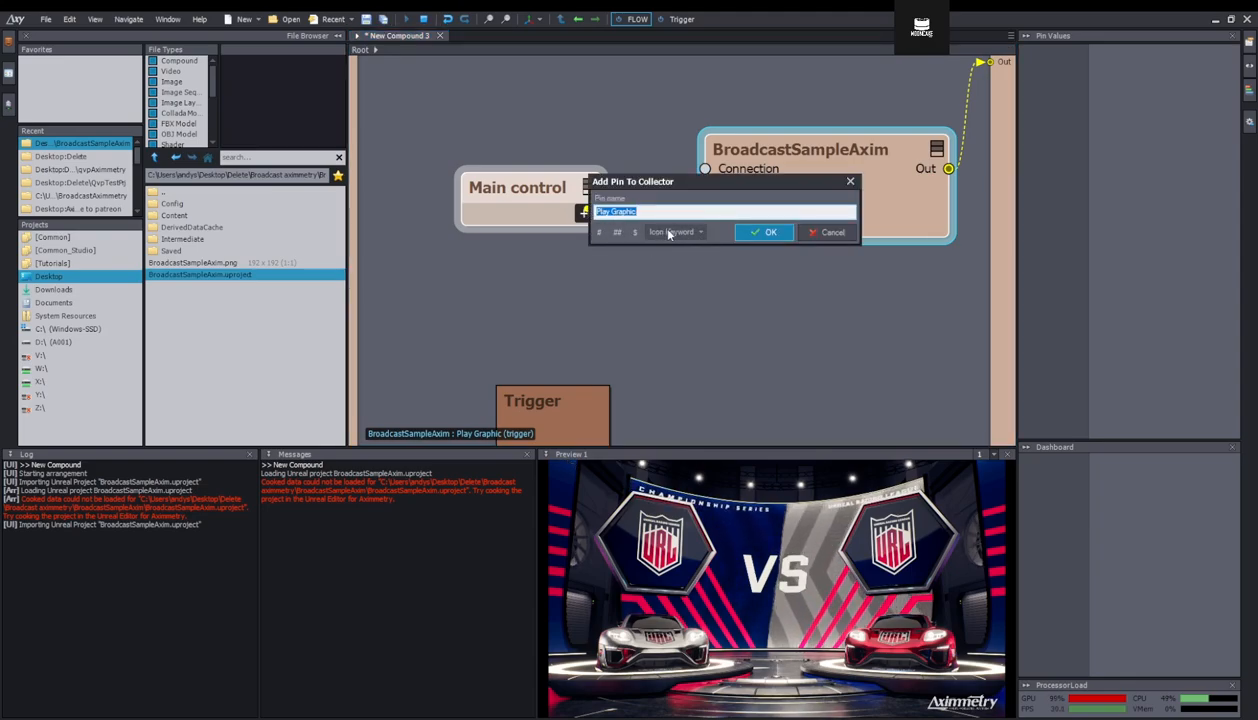
left_click(675, 232)
left_click(706, 390)
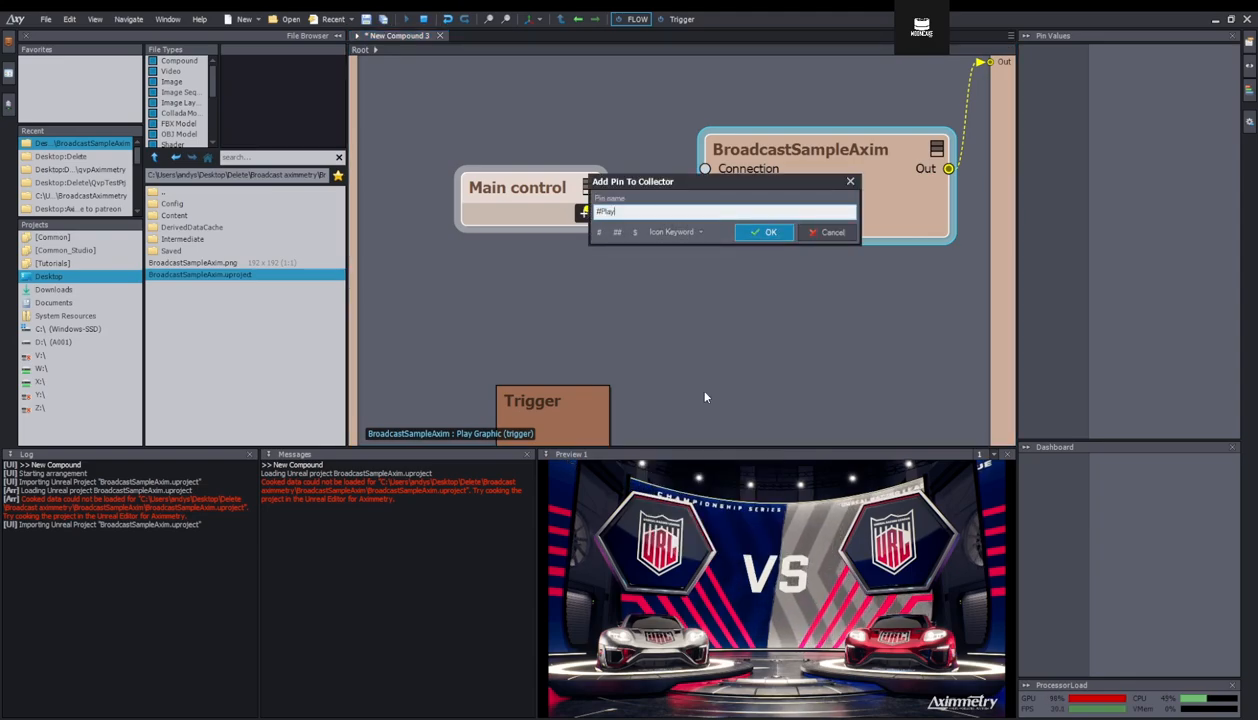
left_click(771, 238)
left_click_drag(705, 222, 586, 234)
left_click(693, 260)
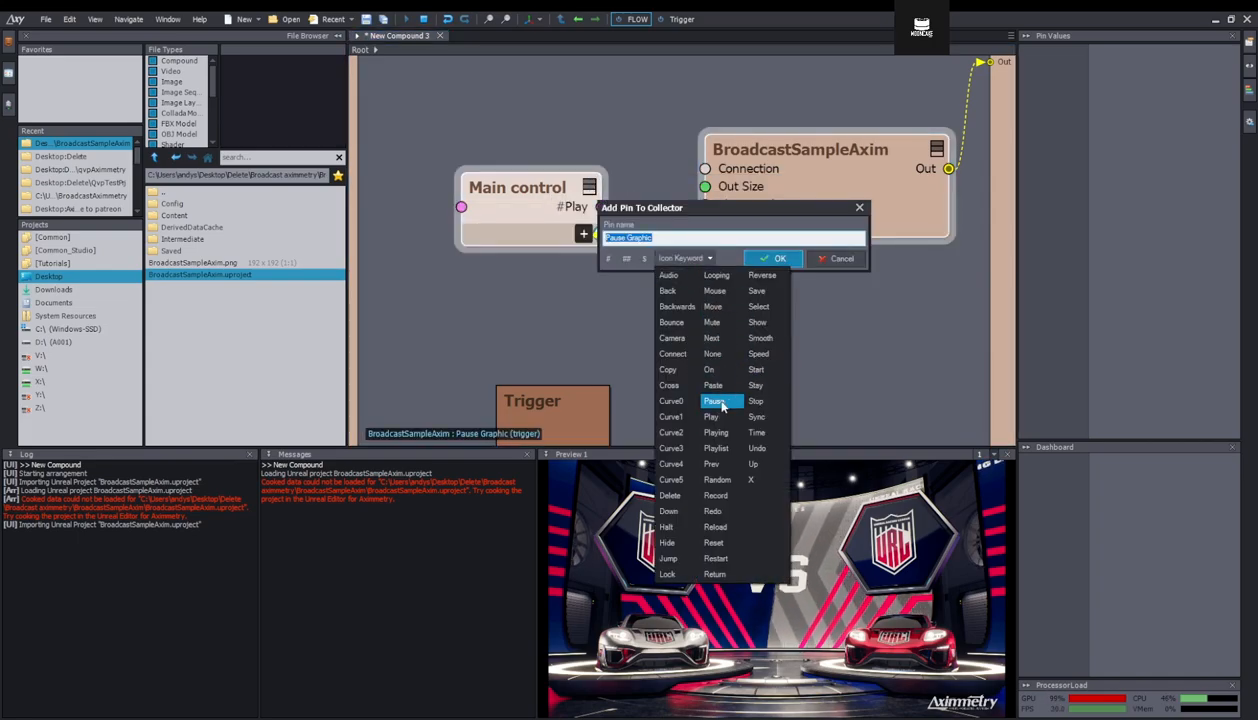
left_click(716, 401)
left_click(772, 258)
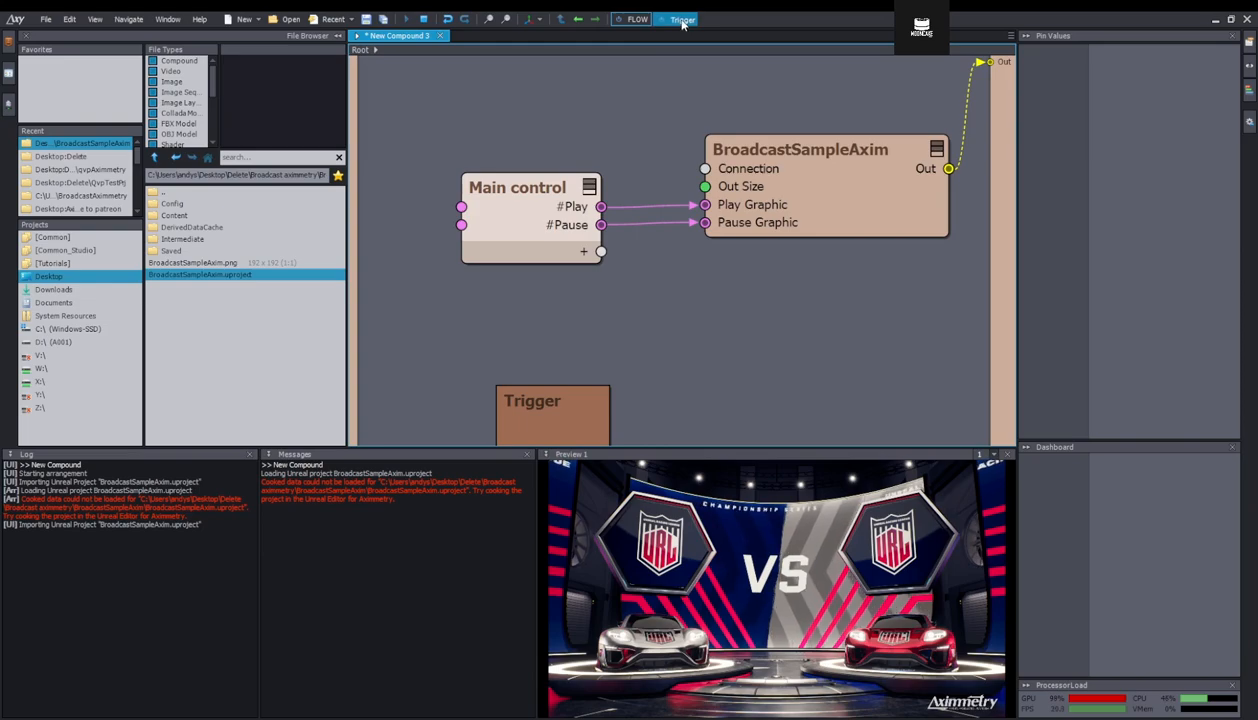
Test the play and pause icon buttons on the Trigger board, reposition the Main control panel, and return to the flow.
left_click(682, 20)
left_click(696, 236)
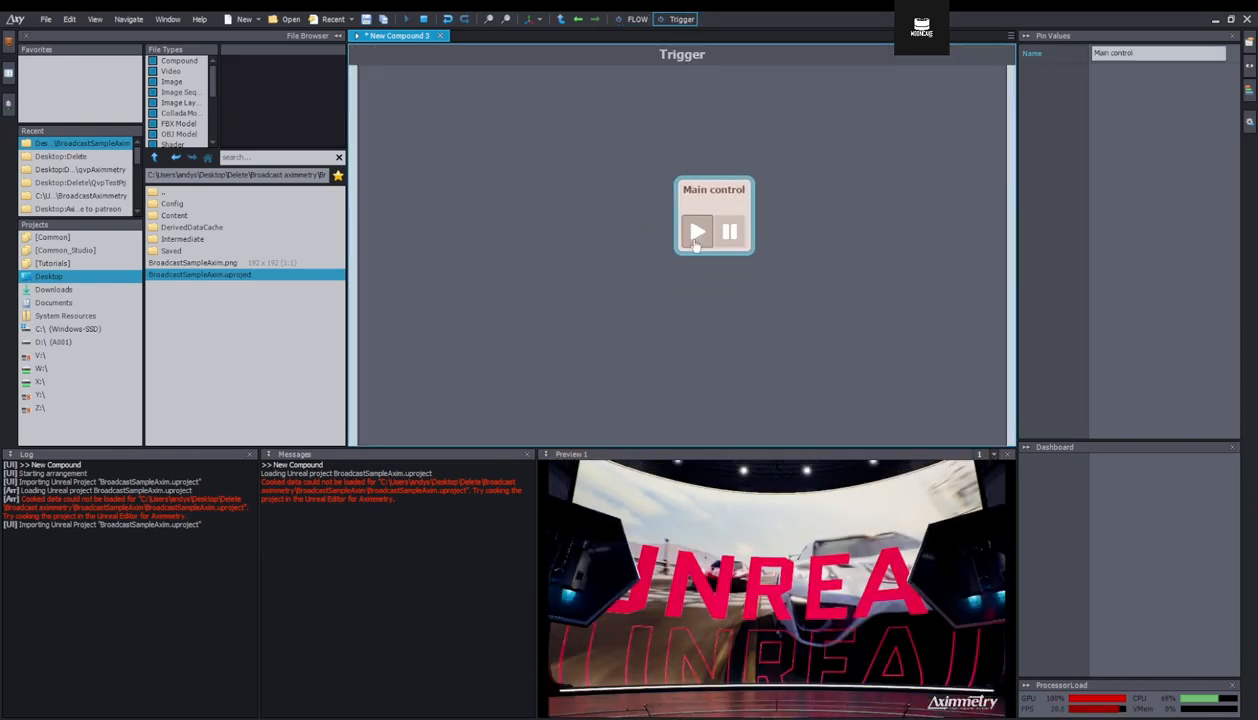
left_click(727, 234)
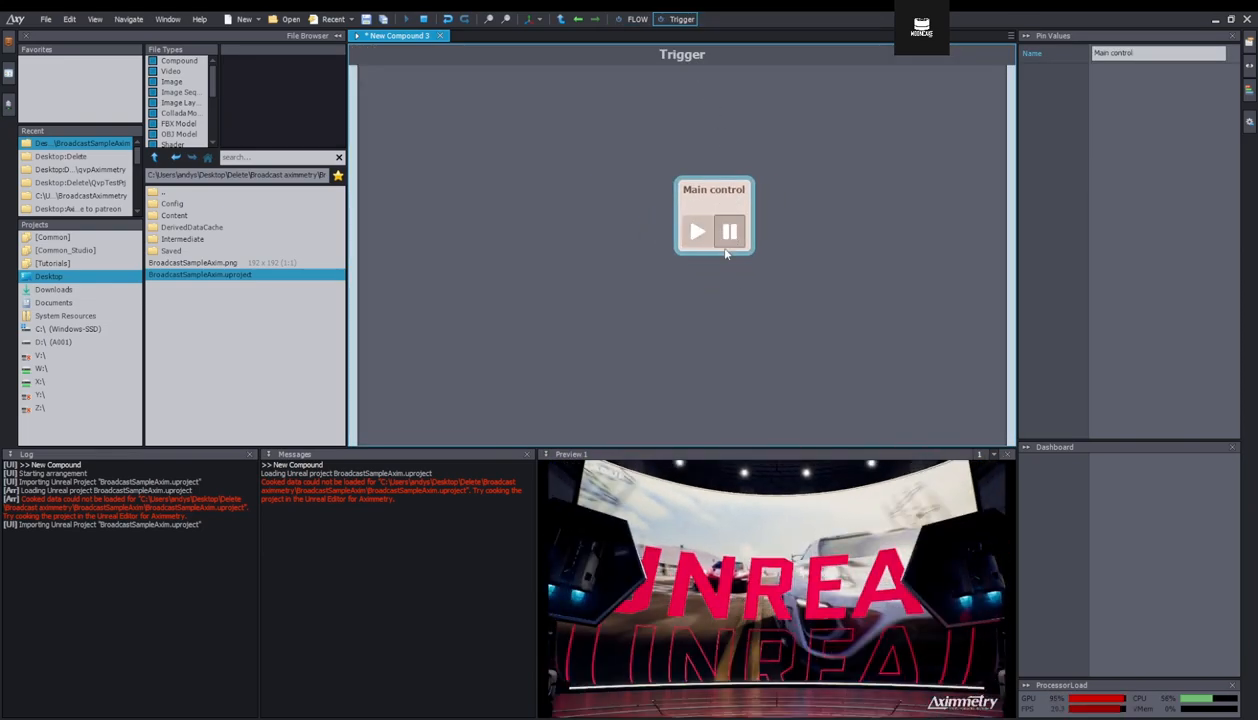
left_click_drag(719, 197, 650, 165)
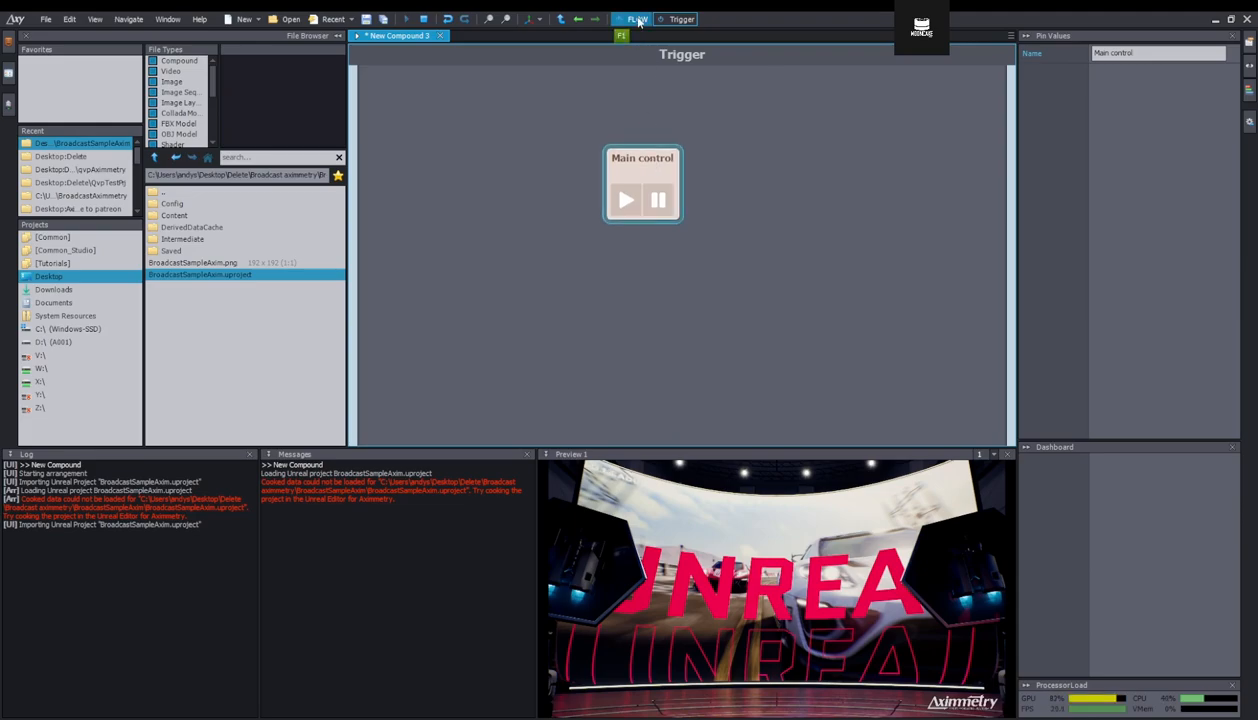
left_click(637, 19)
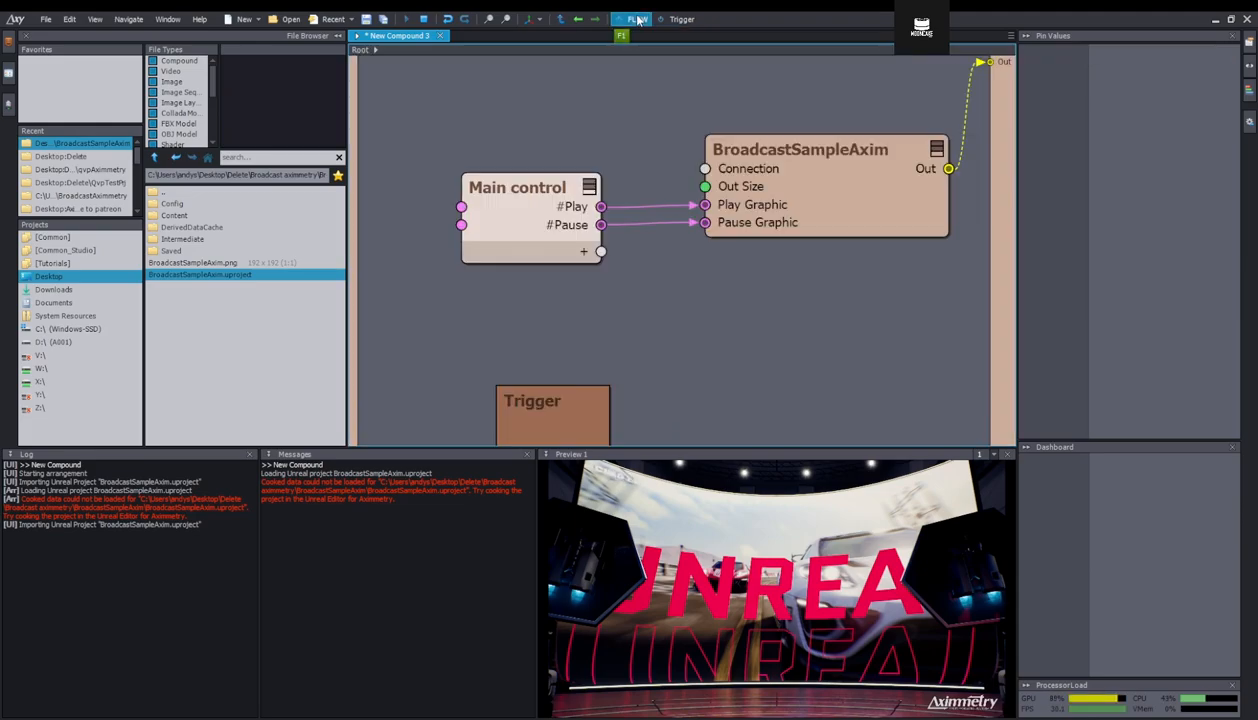
Switch to Unreal Editor, stop the play session, and view the Hype Chamber controller with its Hypechamber Control settings.
left_click(1214, 19)
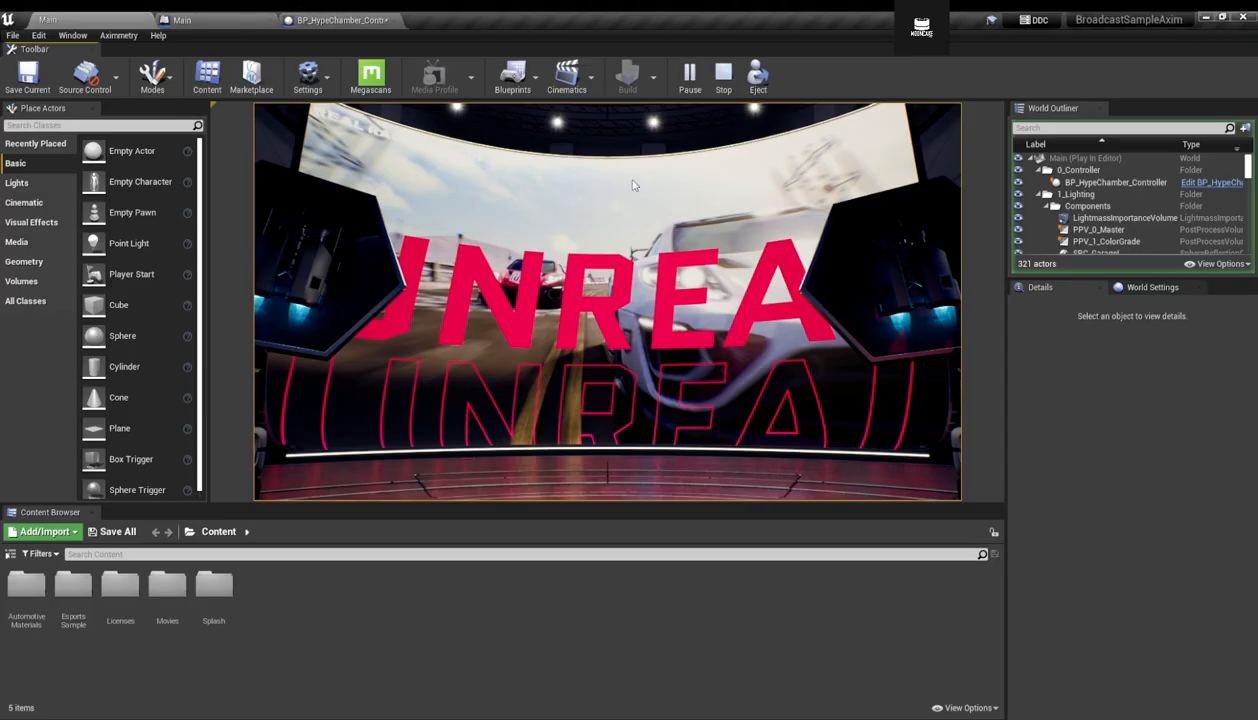
left_click(720, 80)
right_click_drag(762, 273, 651, 378)
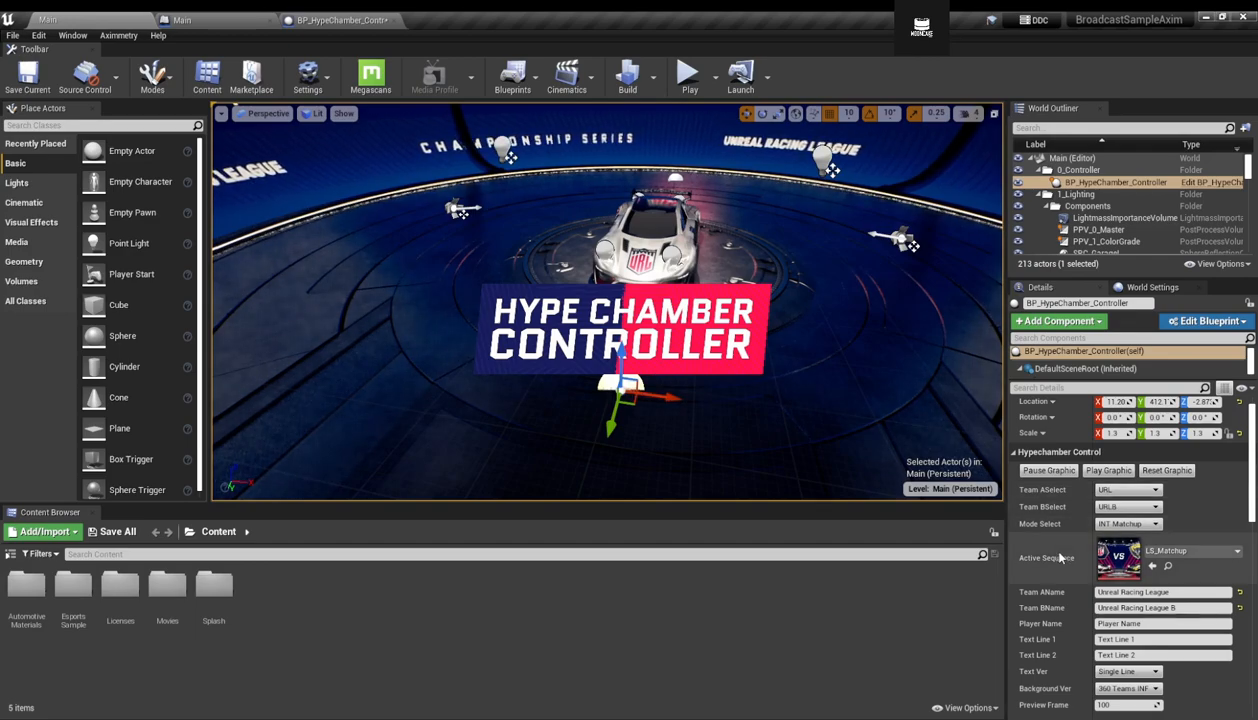
scroll(1038, 541, "down", 2)
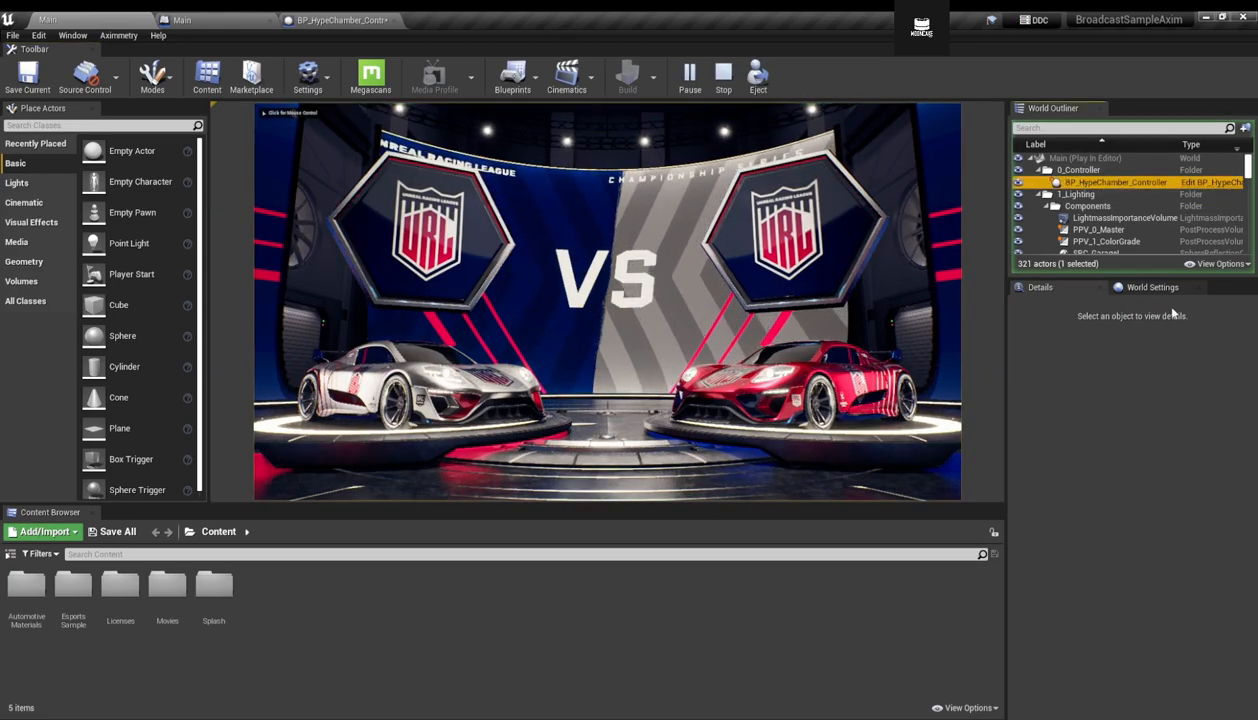
Reselect BP_HypeChamber_Controller in the running level and examine its Hypechamber Control settings.
left_click(1083, 180)
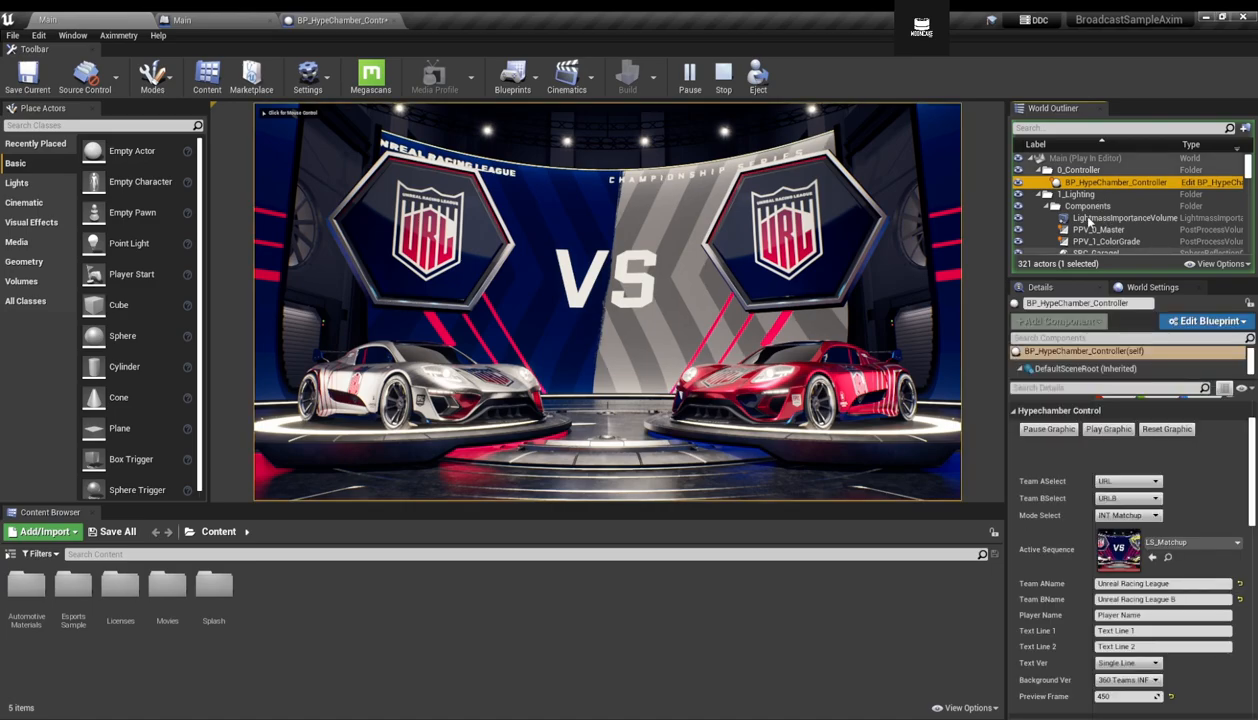
left_click(1088, 218)
left_click(1087, 184)
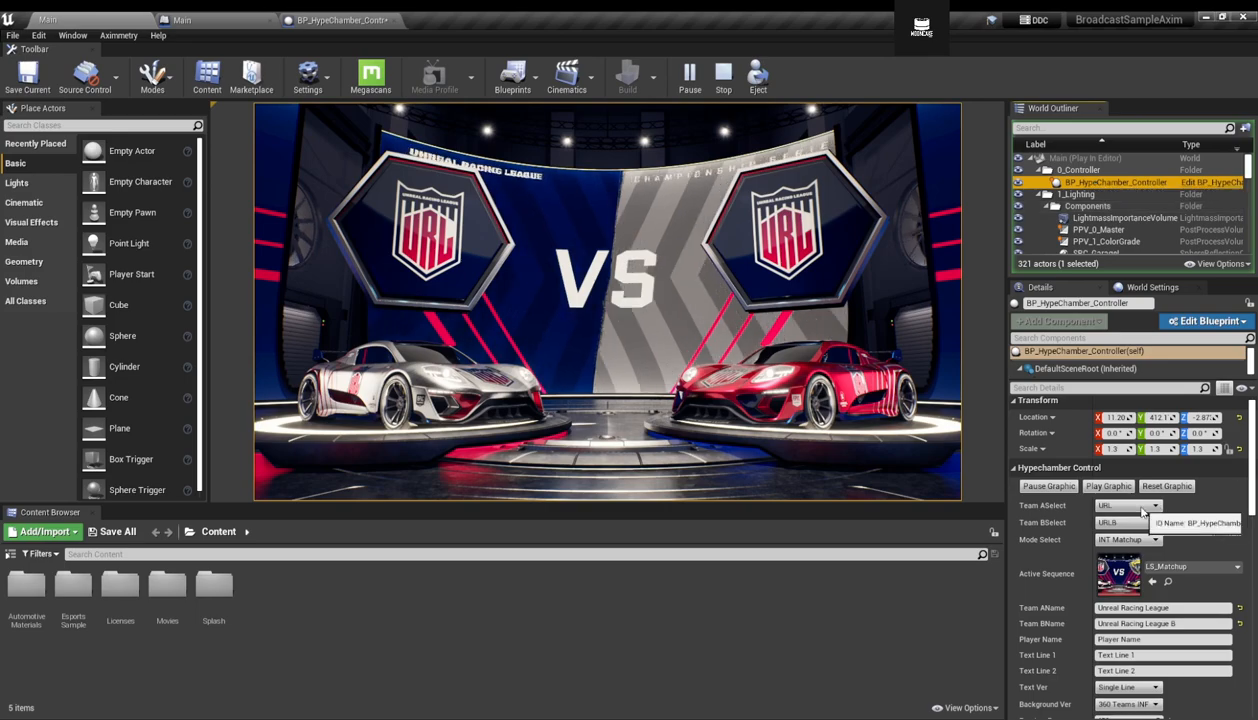
In the running session, set the Hype Chamber controller's Team ASelect to URLB and Team BSelect to CNR.
left_click(1120, 508)
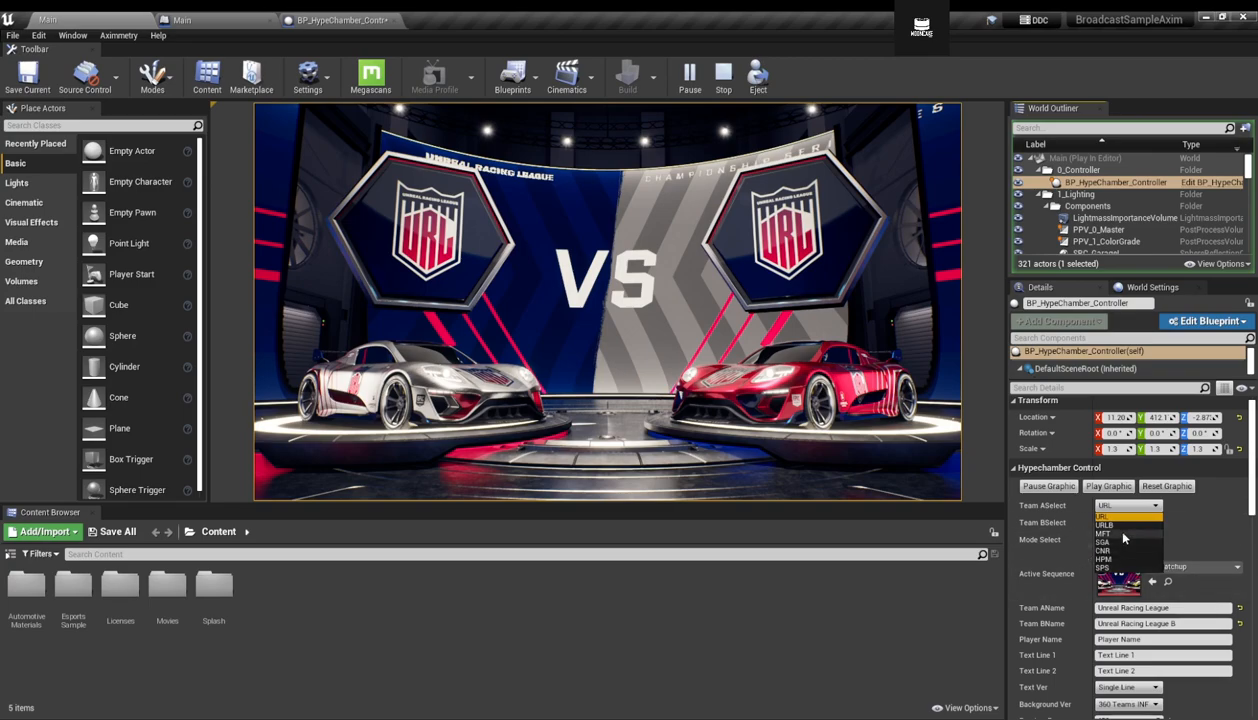
left_click(1106, 517)
left_click(1128, 522)
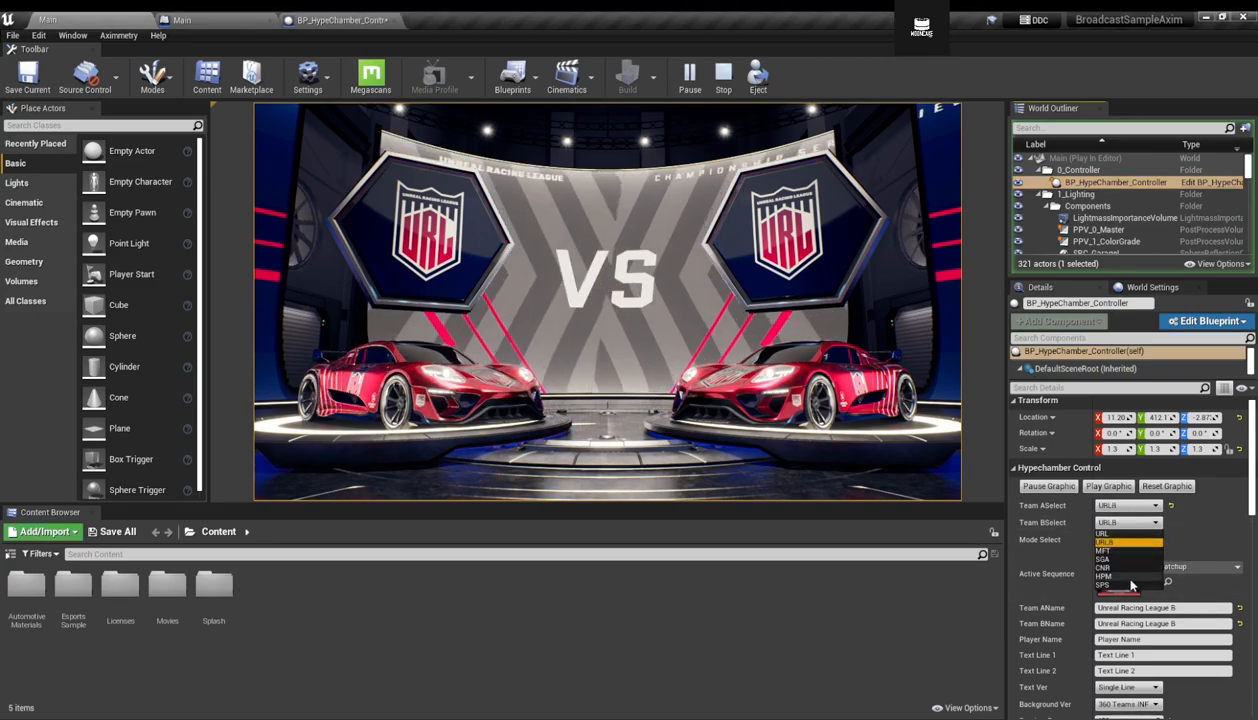
left_click(1138, 522)
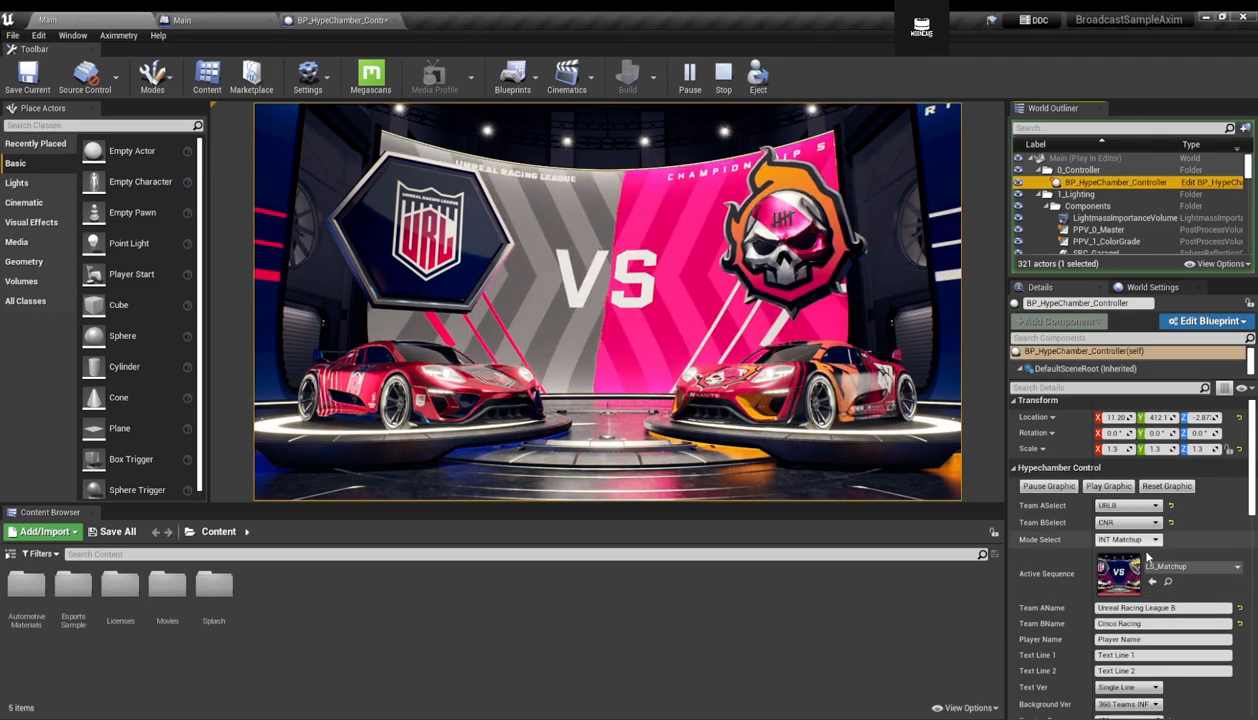
Try the INT Player Name mode by playing its graphic, and end the play session.
left_click(1138, 542)
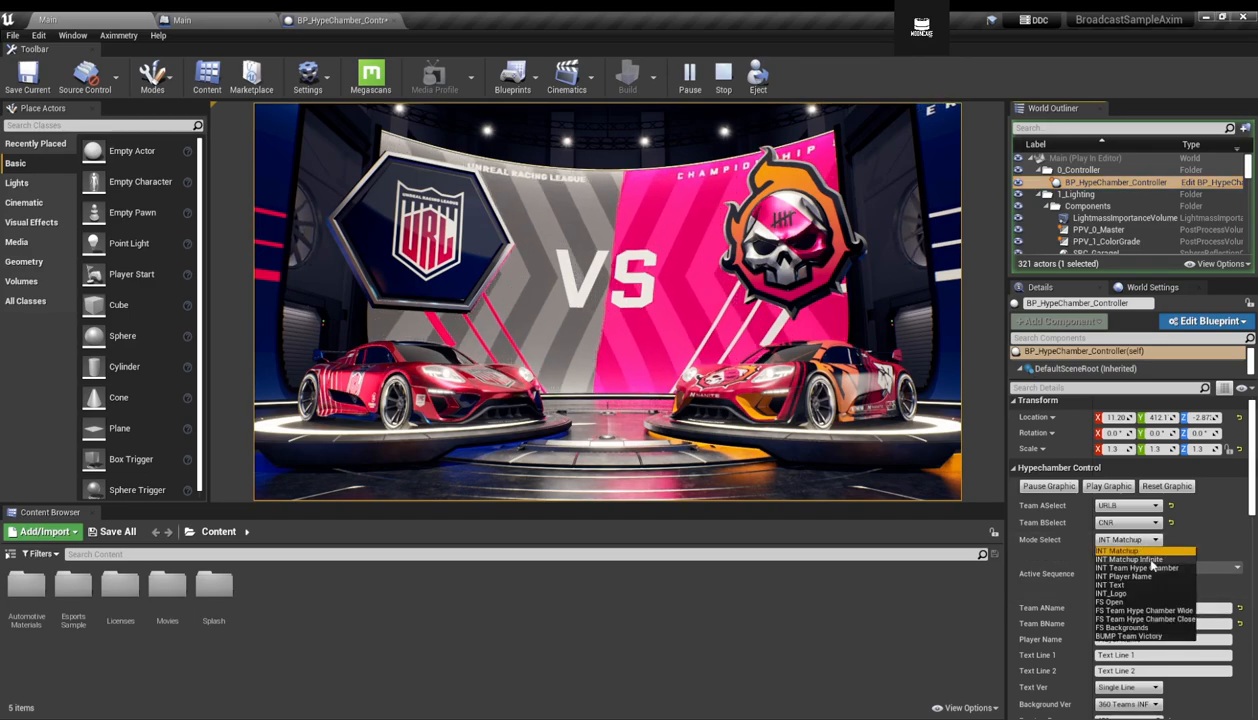
left_click(1126, 576)
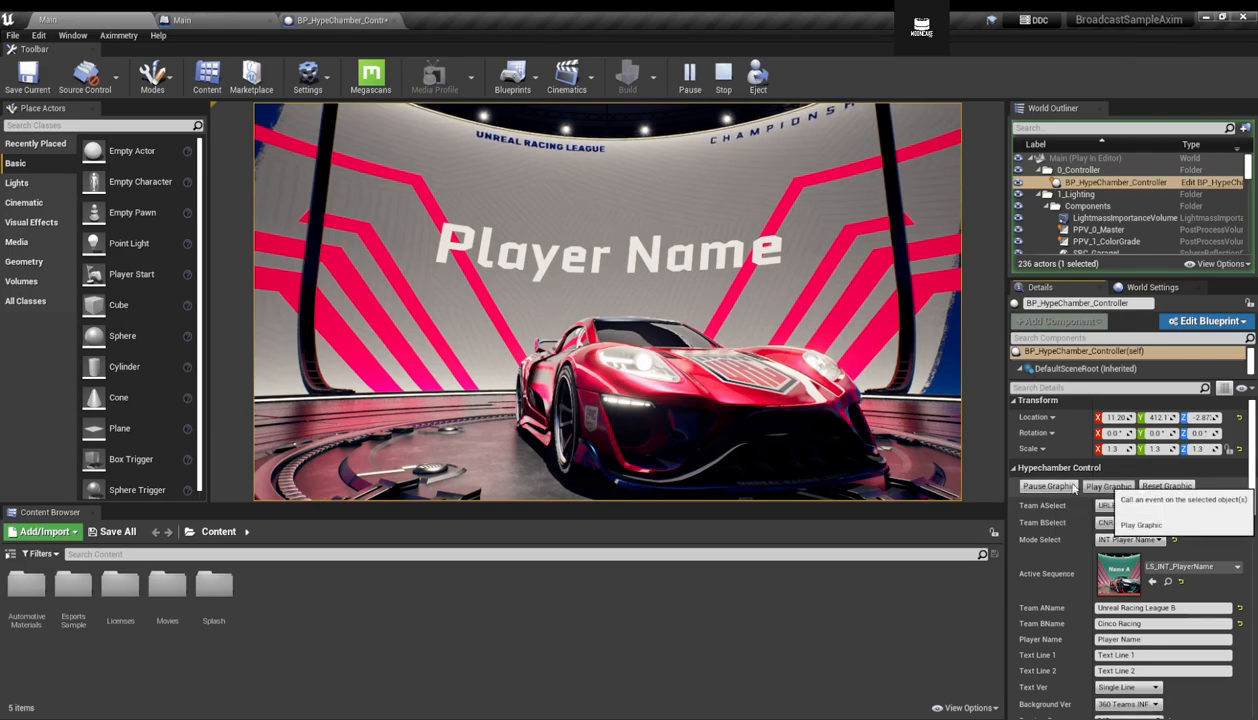
left_click(1108, 486)
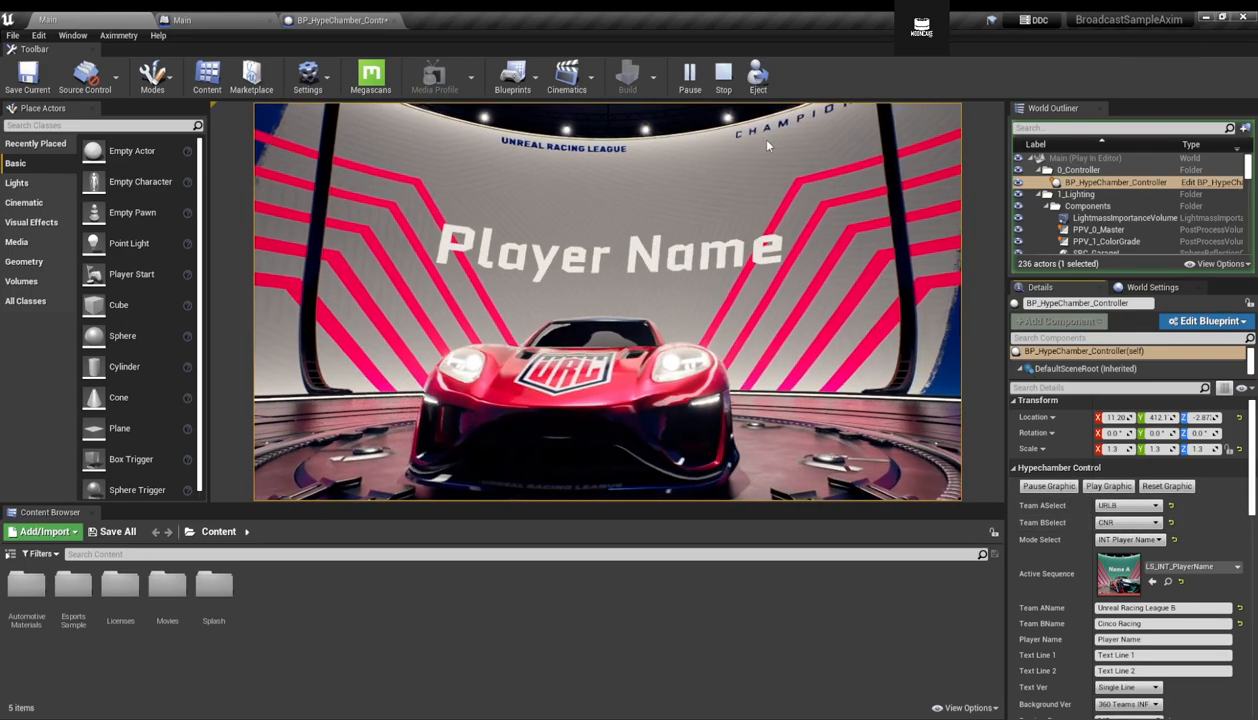
key("Escape")
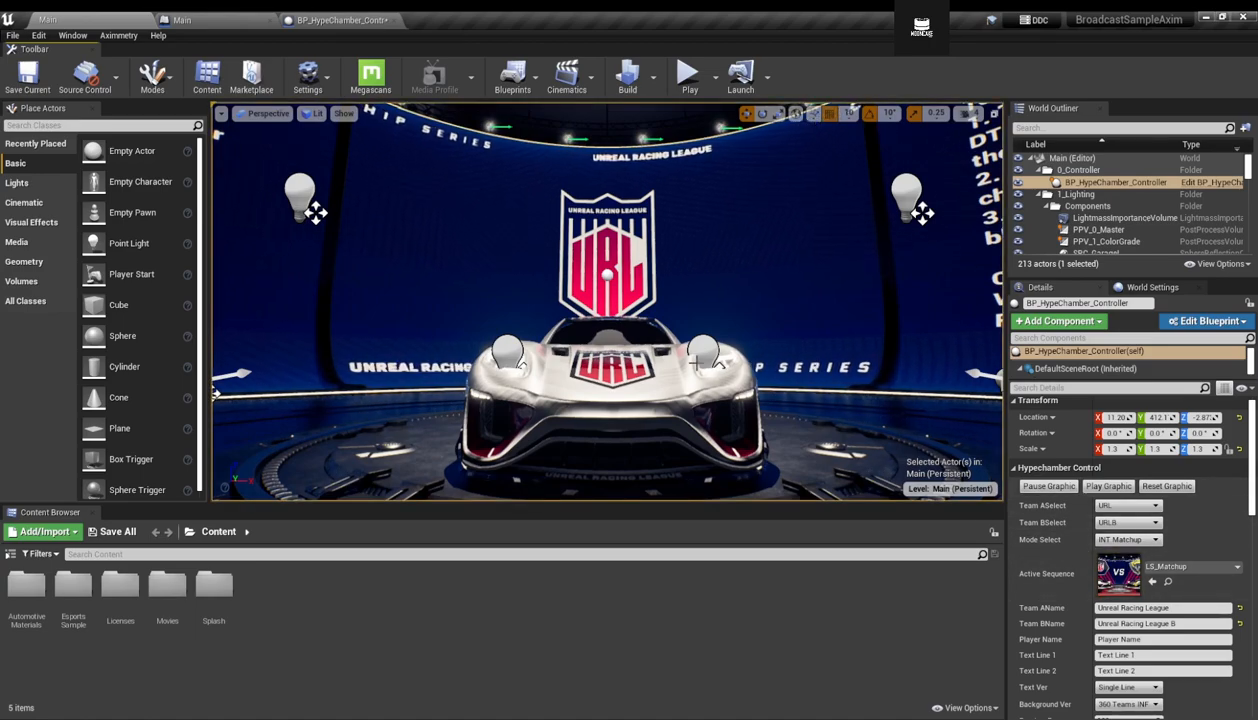
In the level blueprint's Event Graph, move the Event BeginPlay node away from the trigger nodes.
left_click(226, 19)
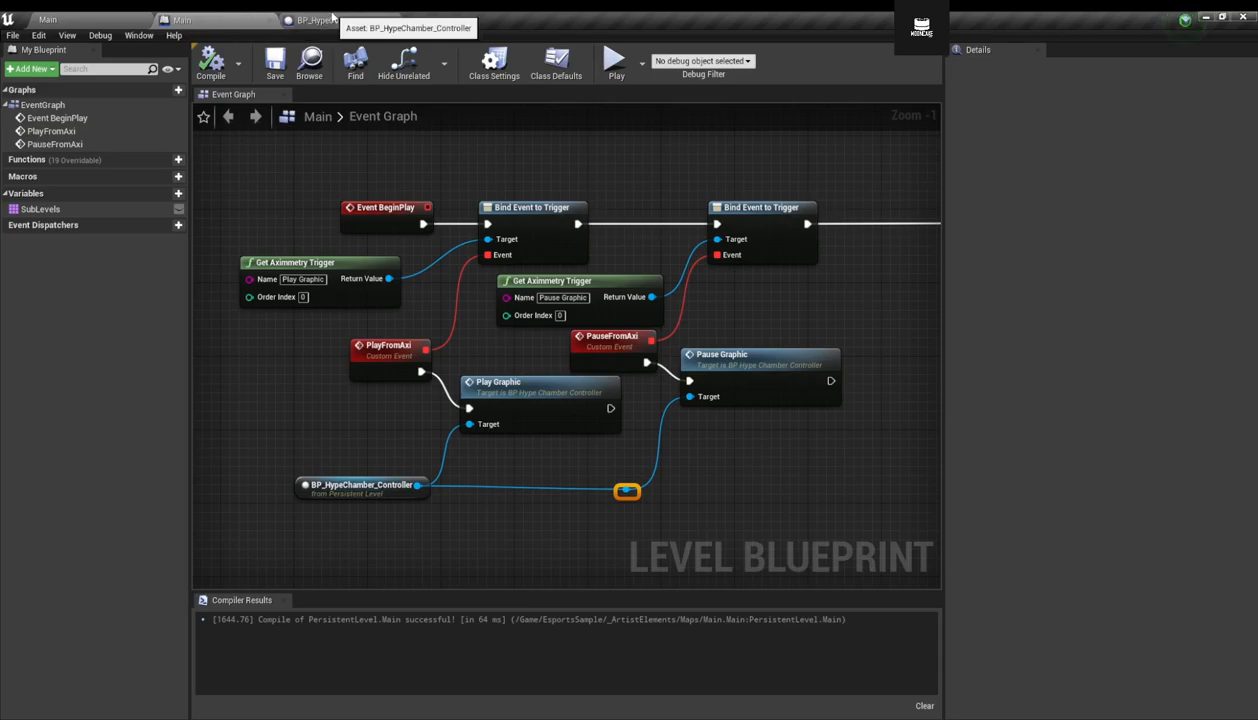
scroll(460, 295, "down", 2)
scroll(463, 298, "up", 1)
right_click_drag(463, 298, 616, 298)
left_click_drag(544, 217, 360, 223)
Collapse all the play and pause trigger nodes into a collapsed graph named Basic Triggers.
right_click_drag(780, 368, 531, 337)
scroll(435, 361, "down", 1)
left_click_drag(876, 492, 413, 160)
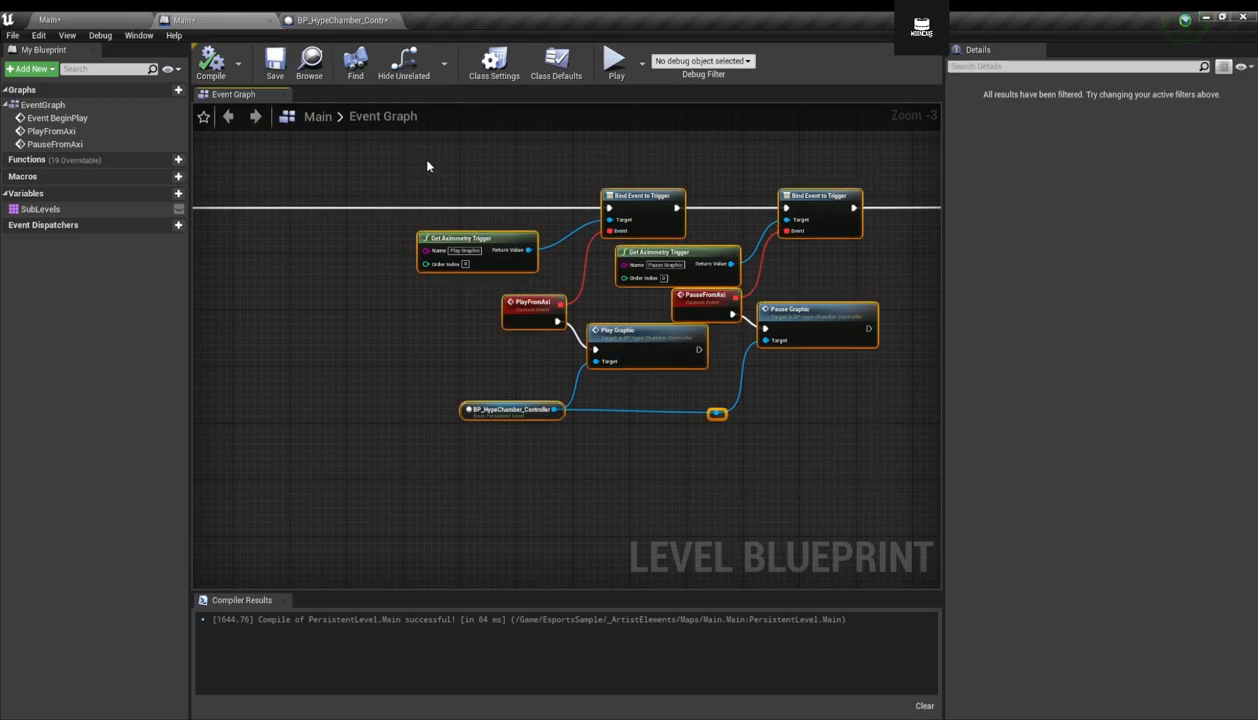
right_click(644, 196)
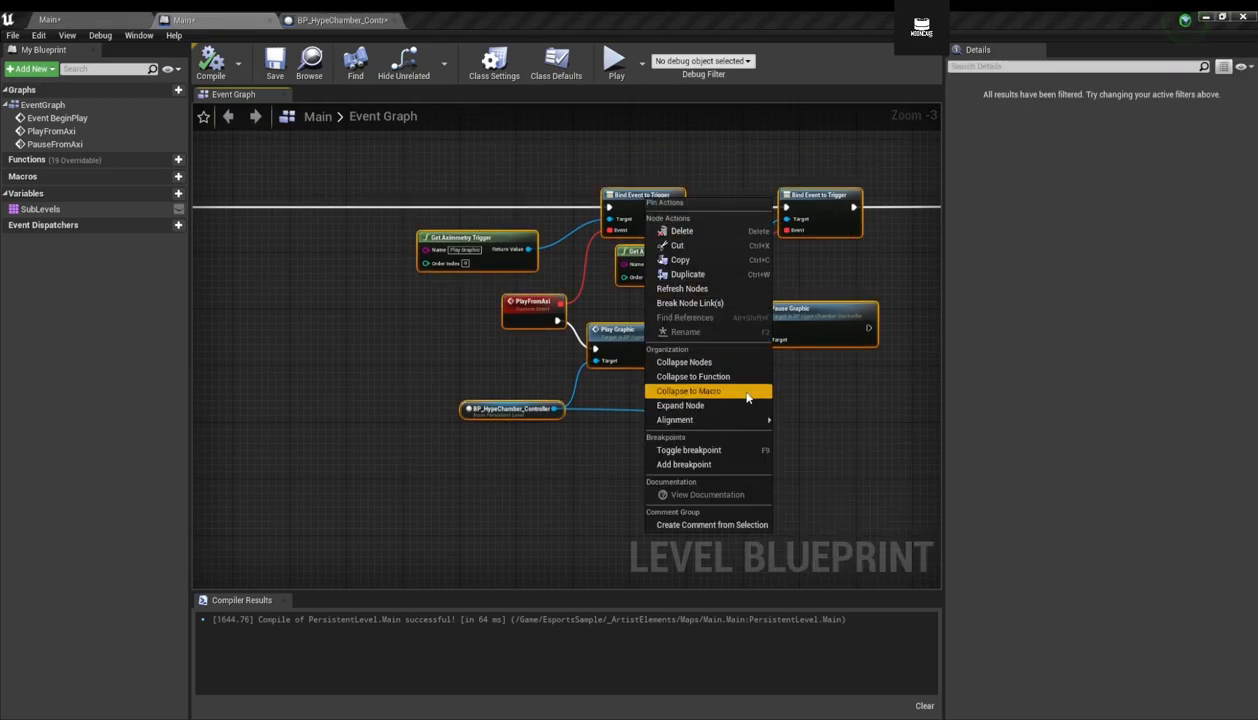
left_click(719, 363)
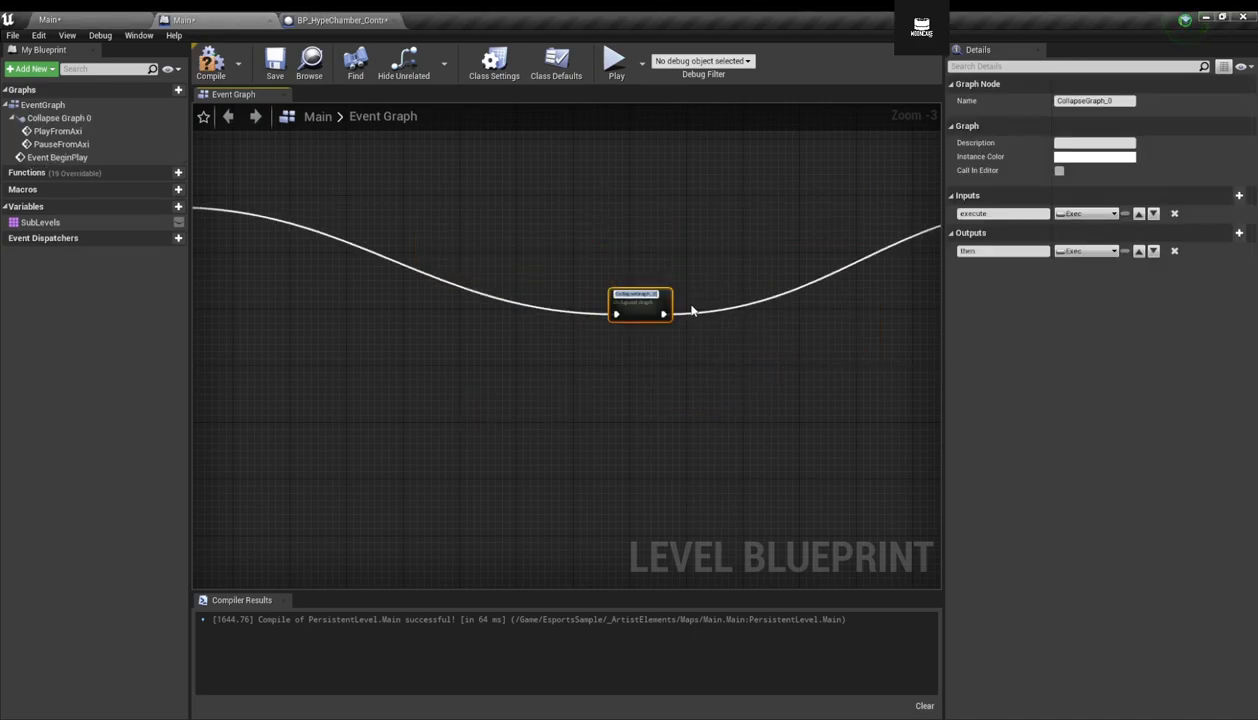
mouse_move(640, 306)
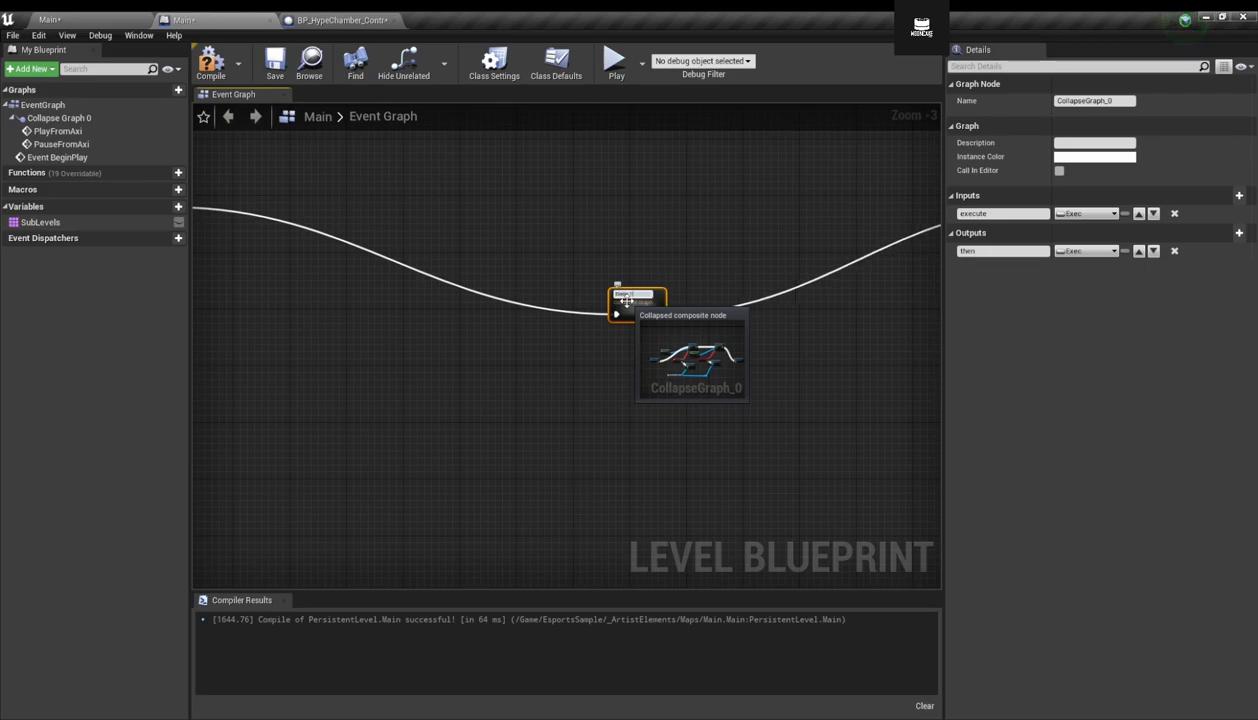
key("Return")
Move the Basic Triggers node next to Event BeginPlay and deselect it.
scroll(661, 239, "down", 2)
right_click_drag(505, 372, 592, 455)
scroll(449, 432, "up", 2)
scroll(593, 455, "down", 1)
left_click_drag(745, 385, 444, 304)
scroll(545, 370, "up", 5)
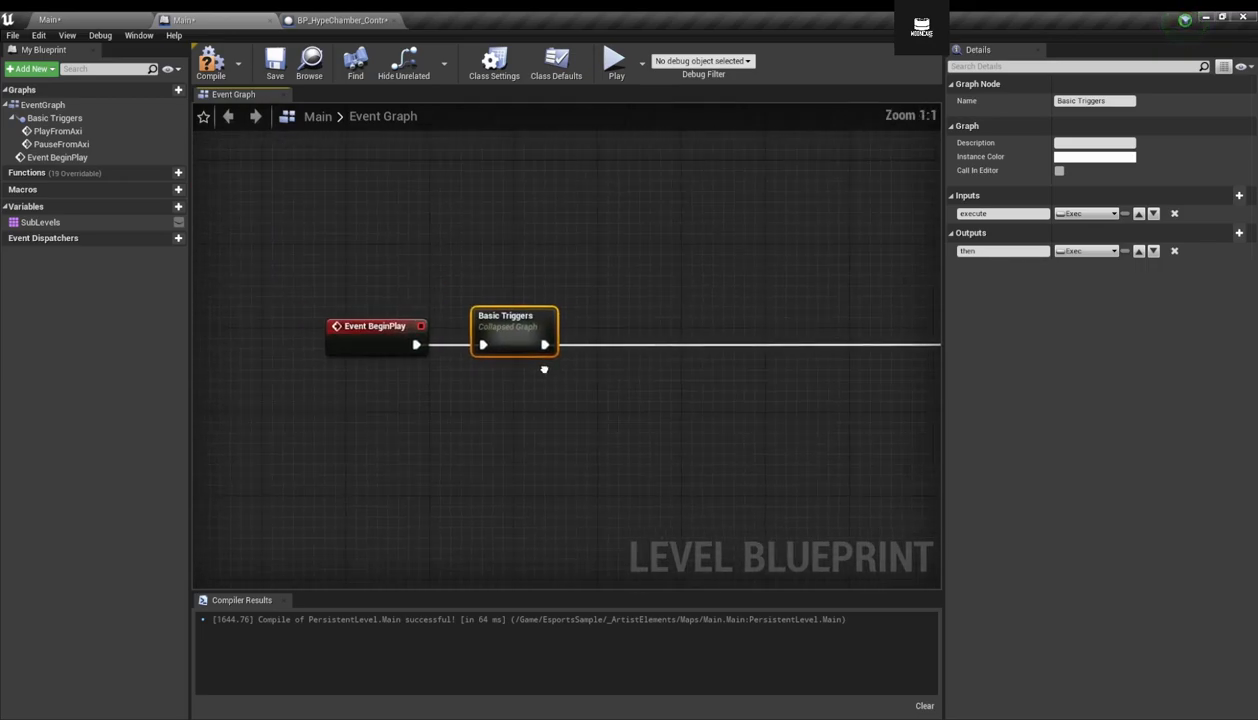
right_click_drag(595, 435, 514, 416)
left_click(560, 405)
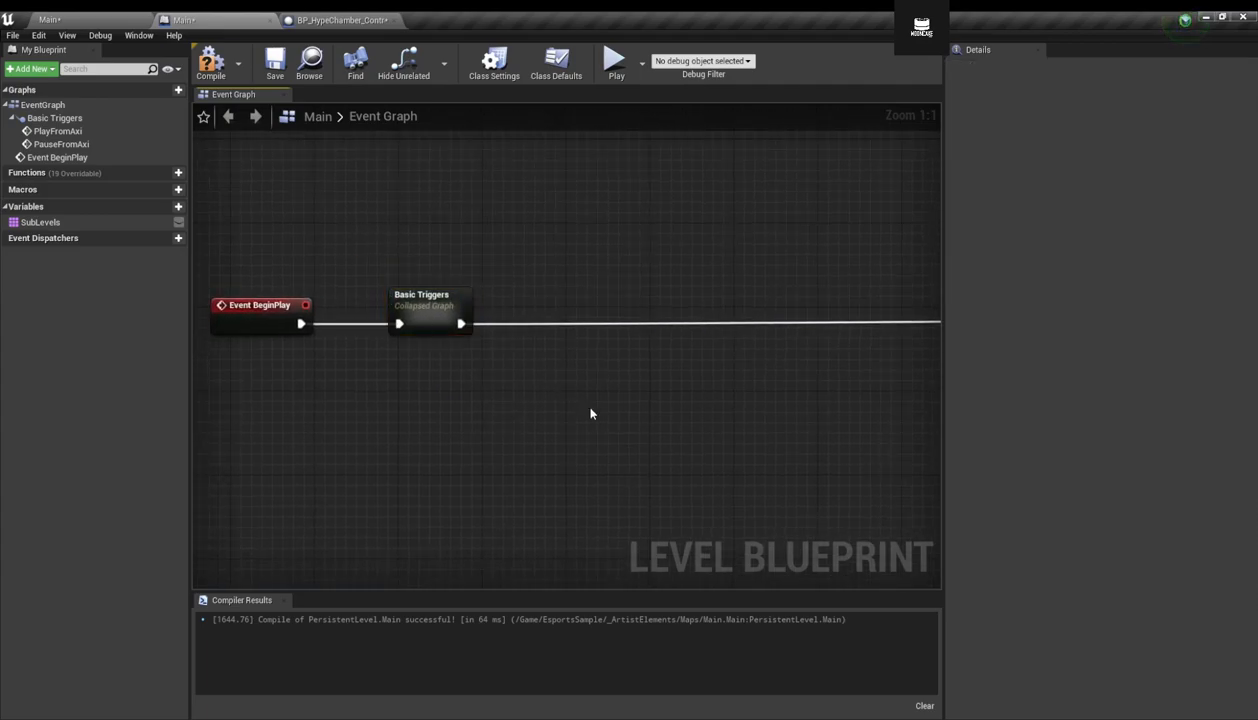
Add a BP_HypeChamber_Controller reference from the level to the Event Graph and shift Basic Triggers closer to Event BeginPlay.
left_click(124, 18)
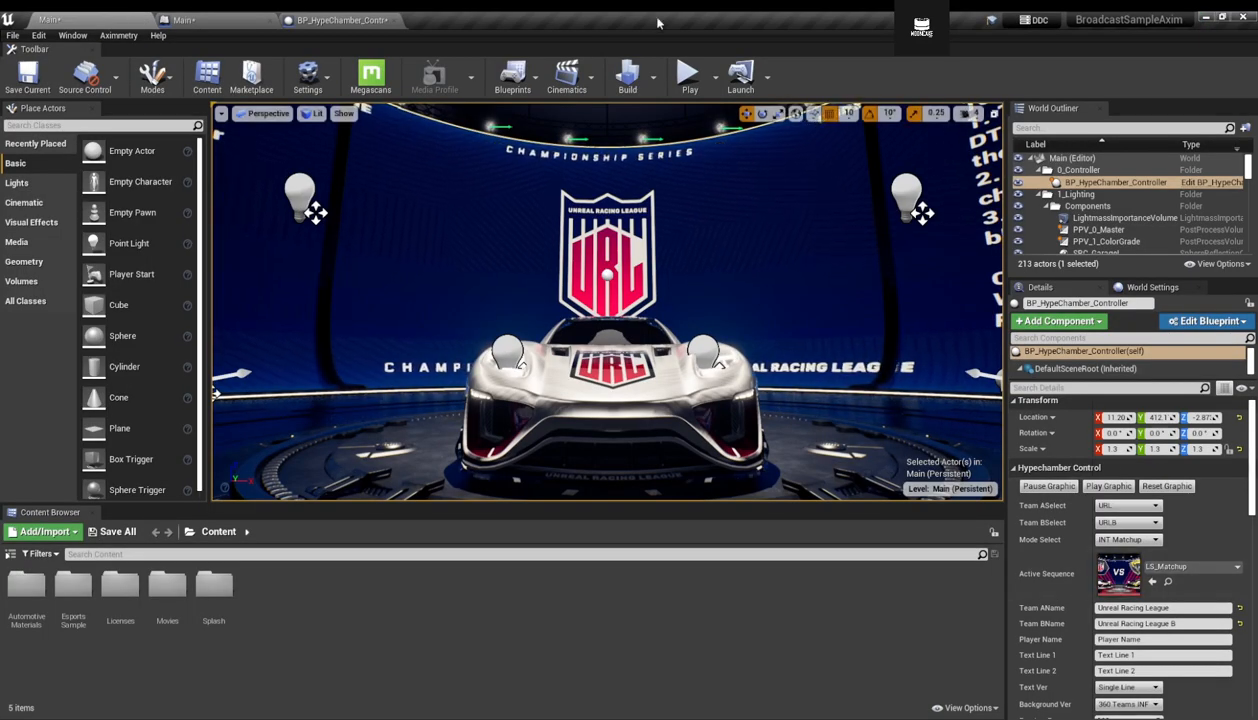
left_click_drag(1114, 188, 333, 458)
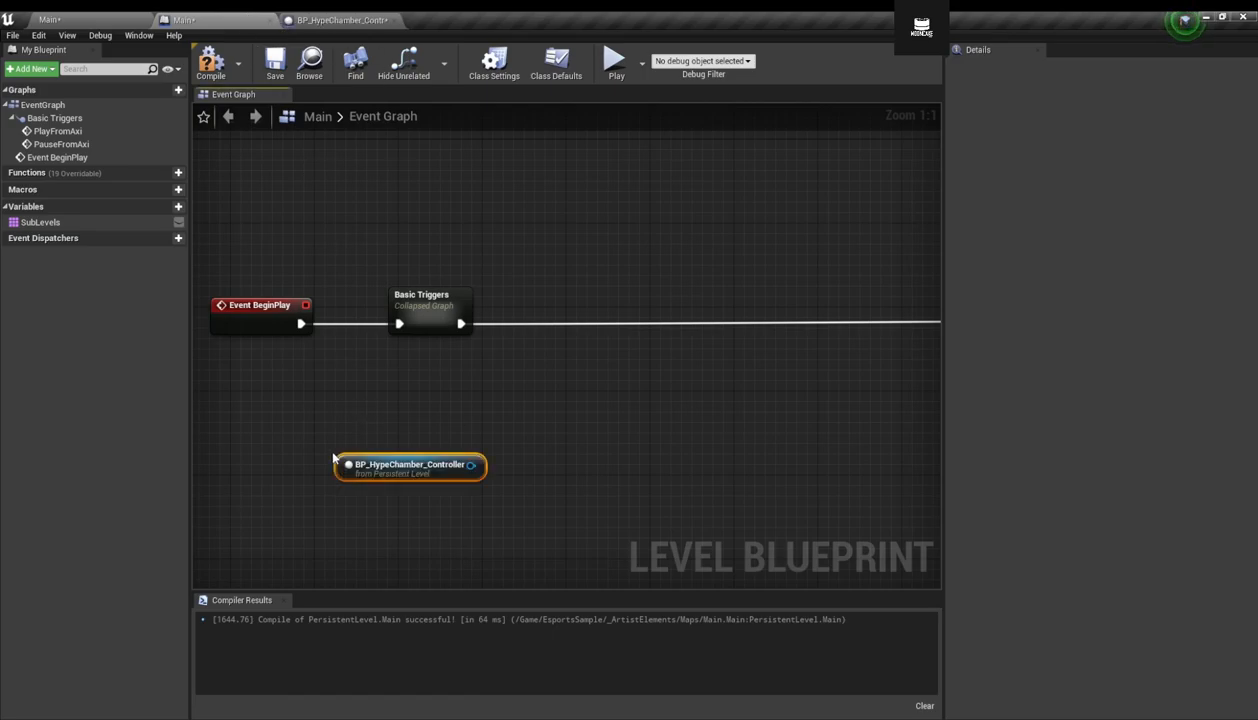
left_click_drag(420, 300, 397, 298)
left_click(408, 297)
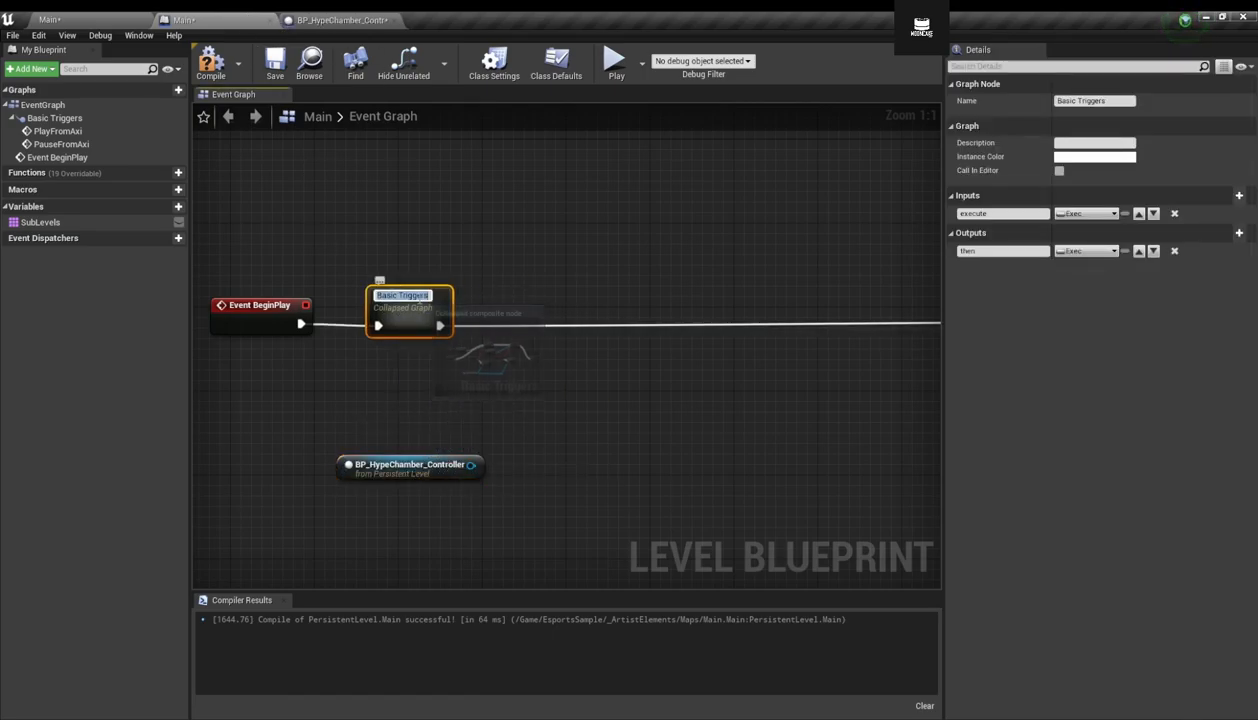
left_click(428, 384)
Examine the nodes inside the Basic Triggers collapsed graph and return to the controller reference in the Event Graph.
left_click(411, 311)
double_click(411, 311)
right_click_drag(595, 380, 561, 382)
right_click_drag(806, 396, 705, 369)
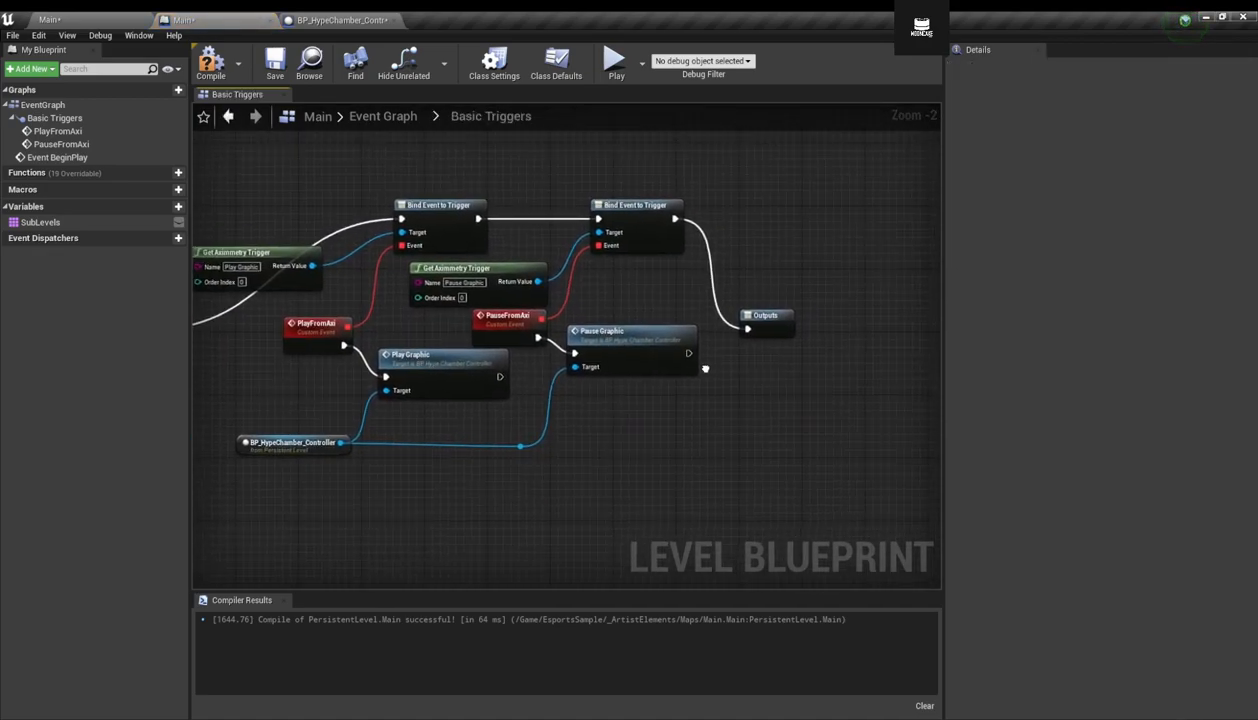
left_click(389, 123)
right_click_drag(329, 335, 570, 474)
scroll(398, 475, "up", 3)
right_click_drag(387, 316, 740, 447)
scroll(447, 372, "up", 3)
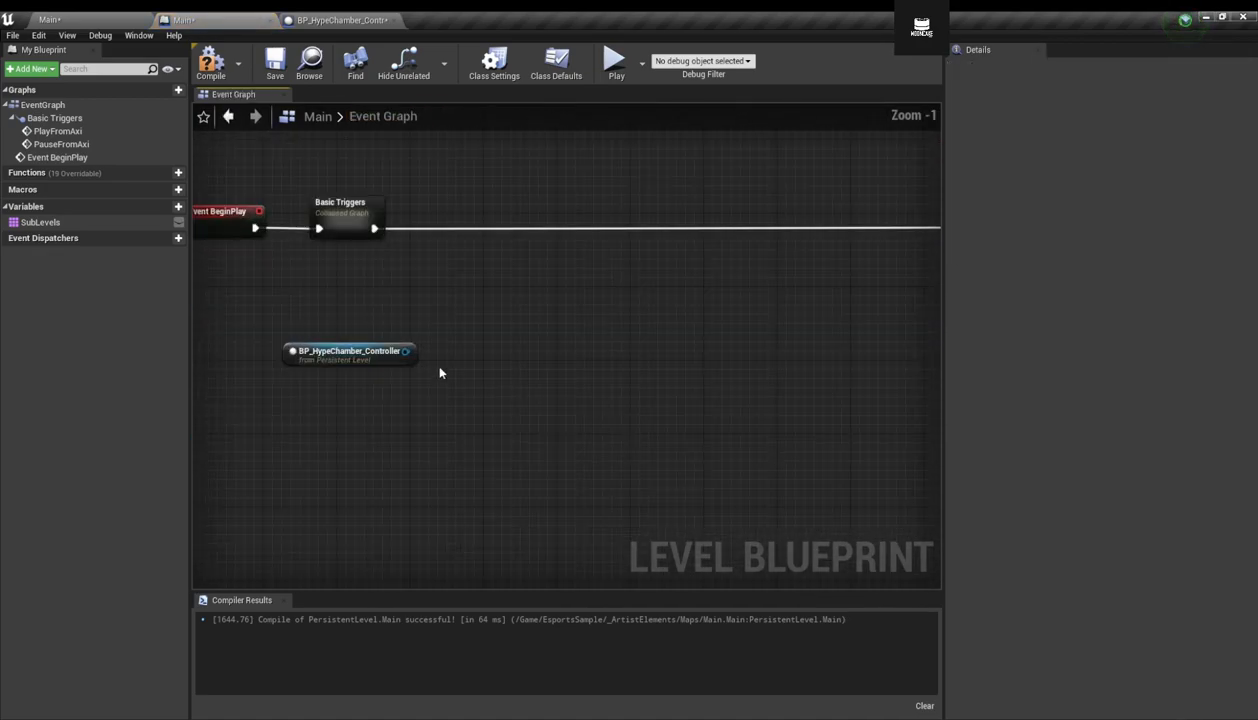
right_click_drag(447, 376, 542, 521)
left_click(470, 480)
scroll(473, 517, "up", 1)
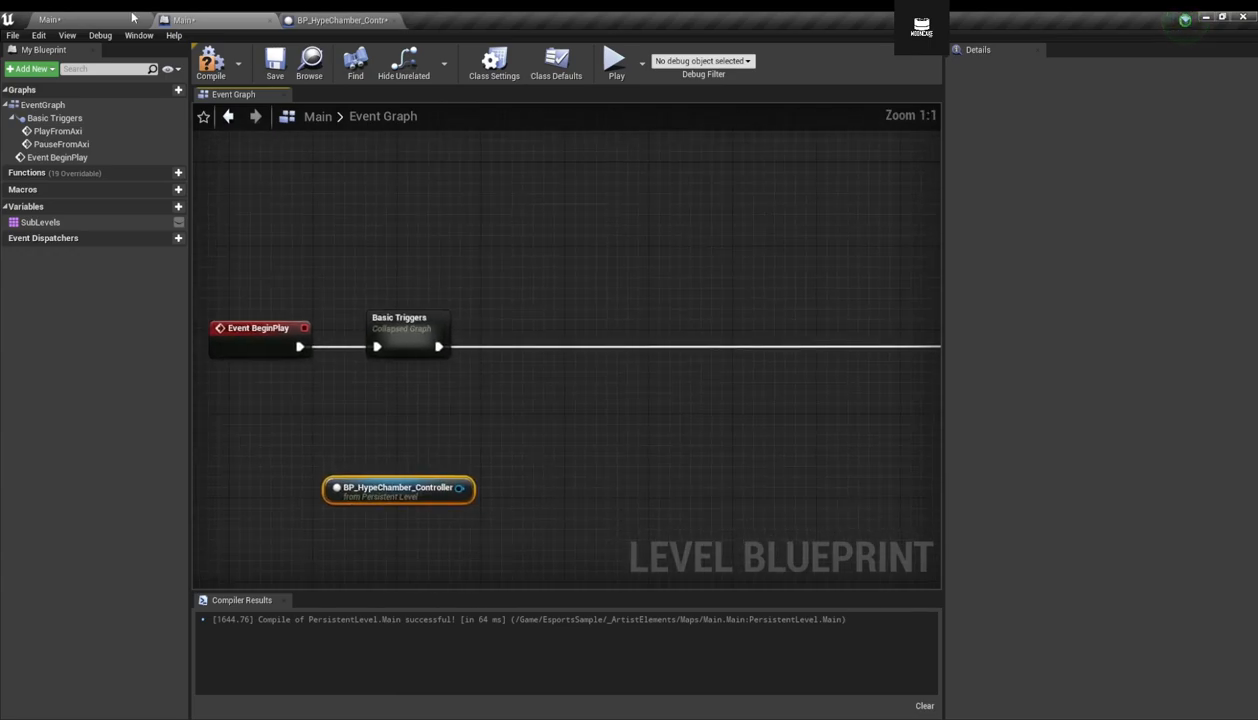
Check the controller's team settings in the level and create a Set Team ASelect node from the BP_HypeChamber_Controller reference.
left_click(148, 19)
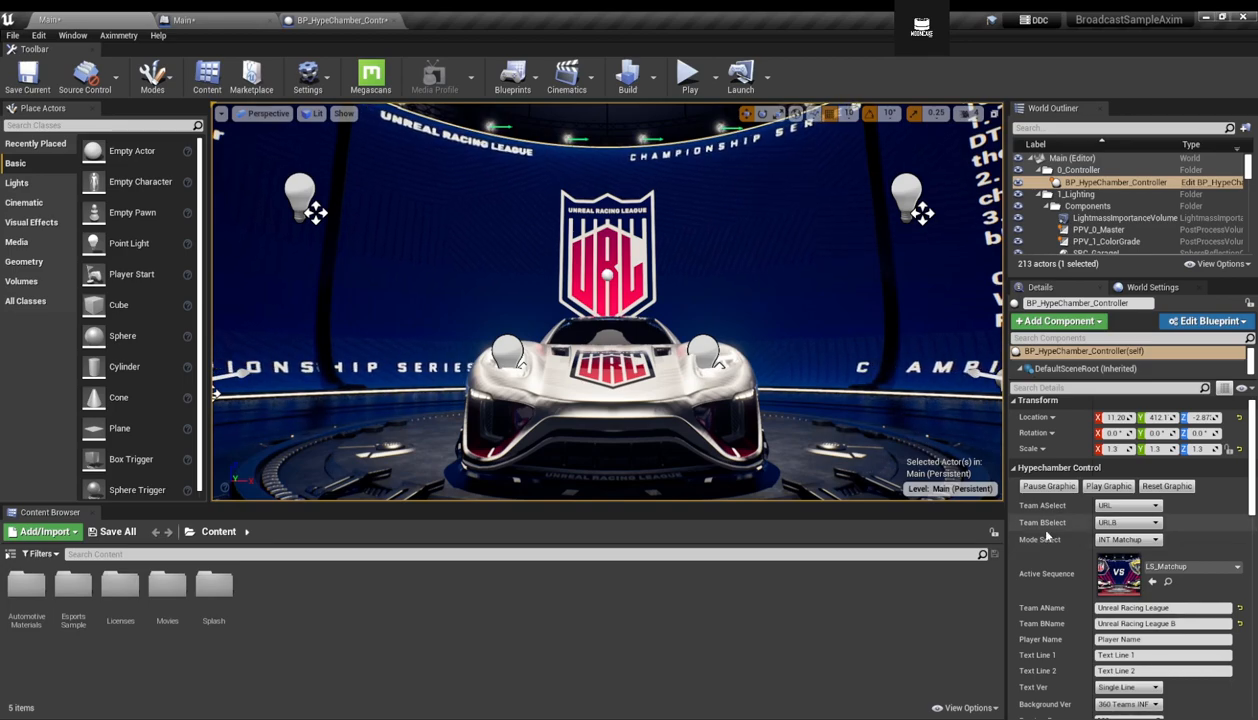
left_click(185, 19)
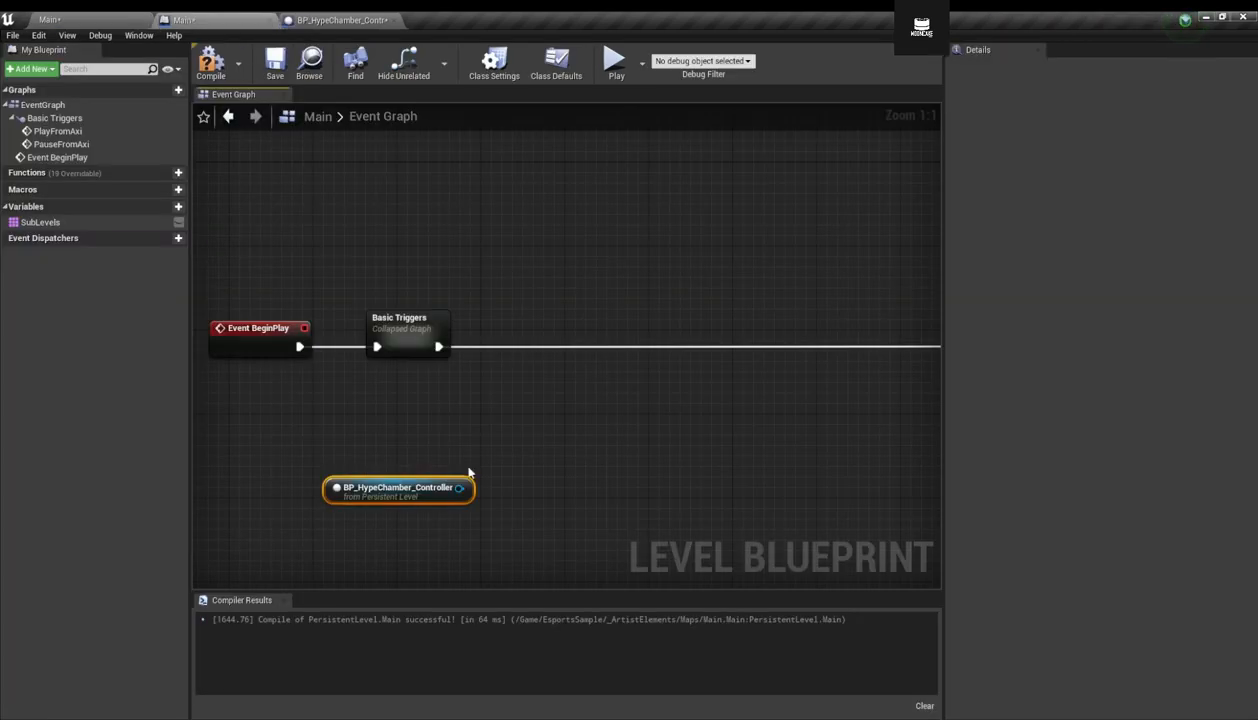
left_click_drag(435, 500, 584, 410)
type("s")
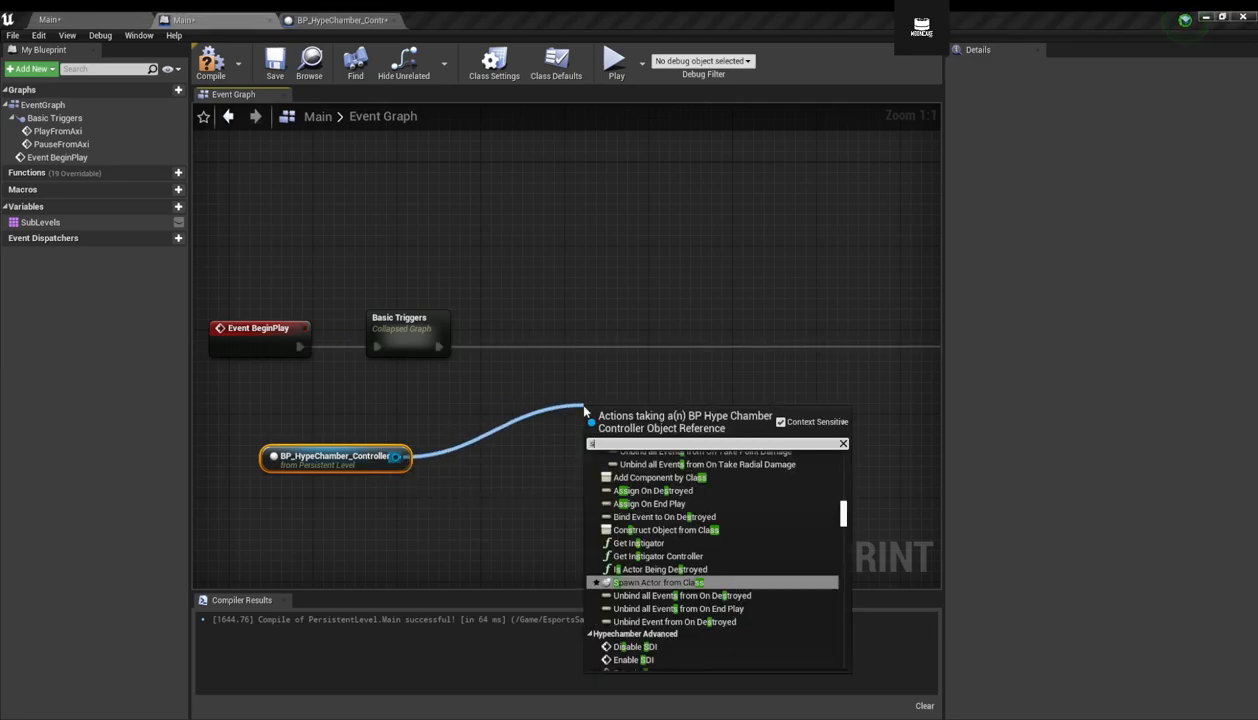
type("et tea")
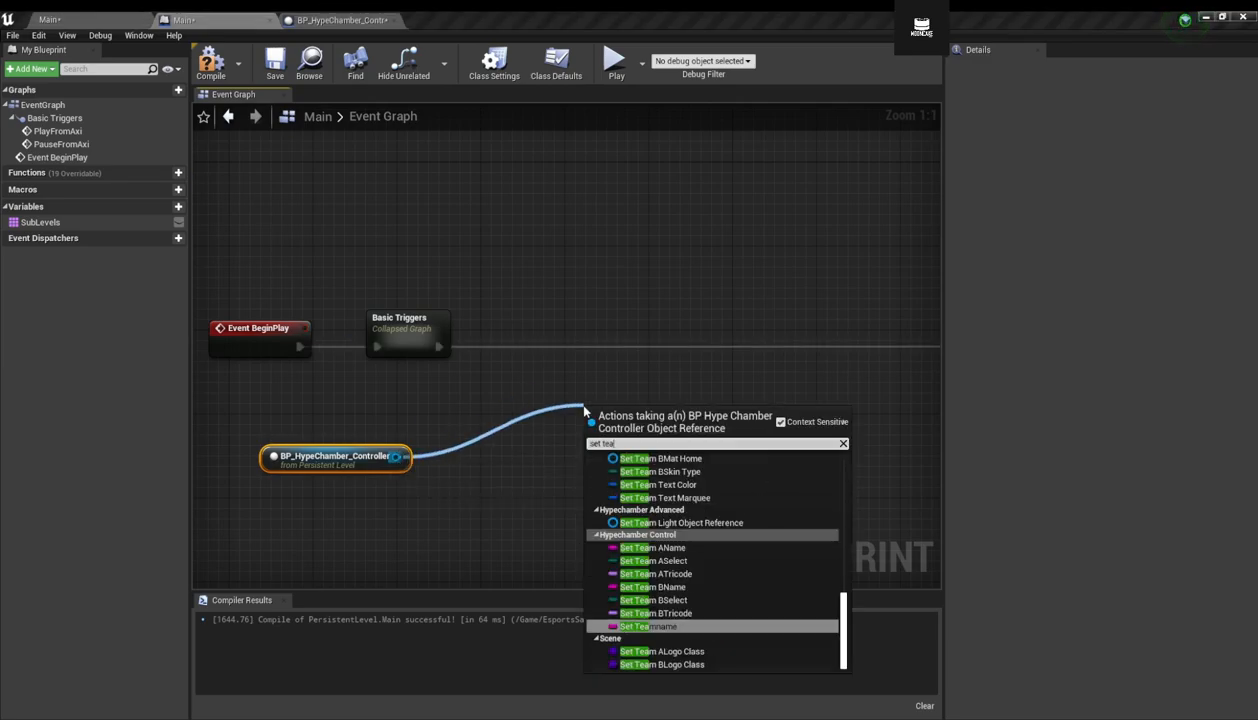
type("m")
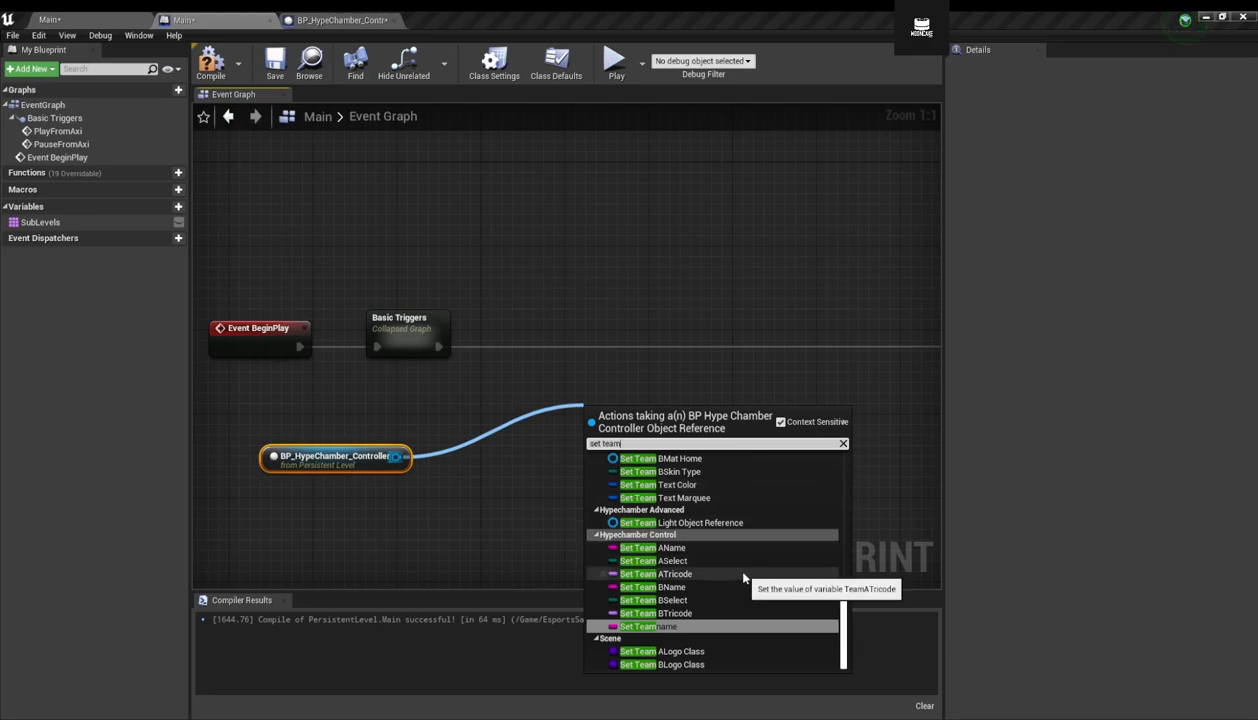
type(" A")
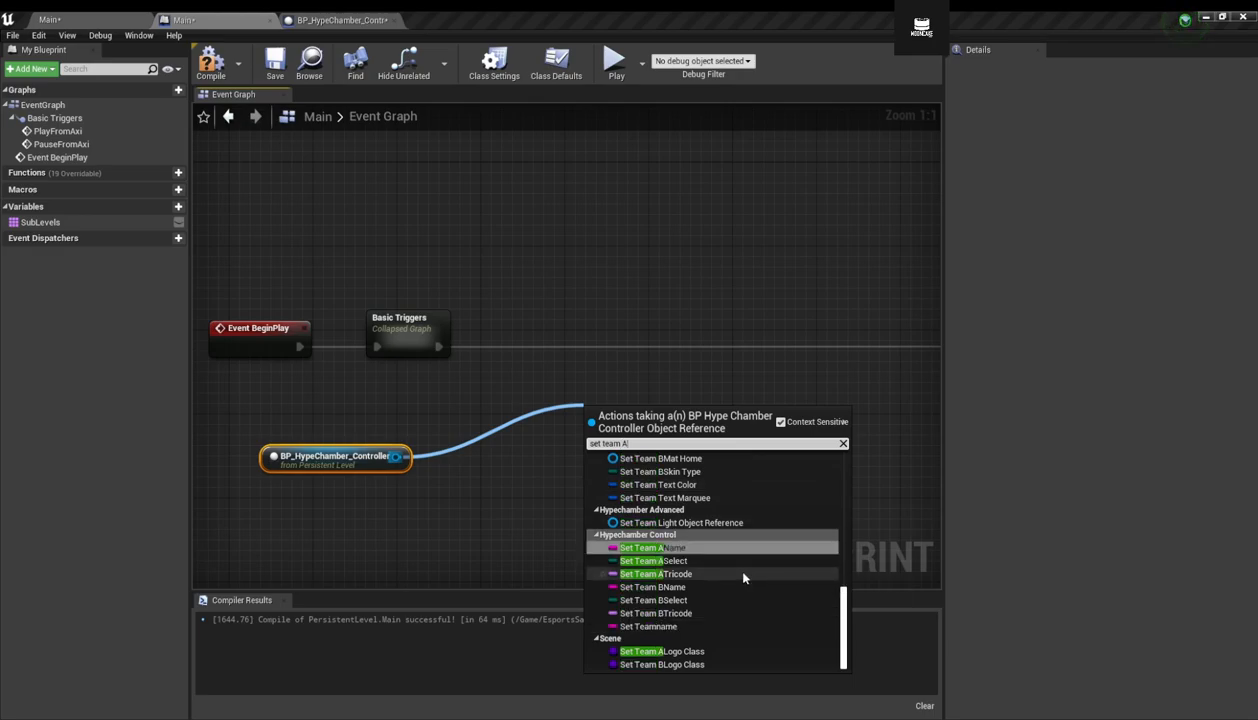
left_click(652, 561)
left_click_drag(661, 425, 640, 414)
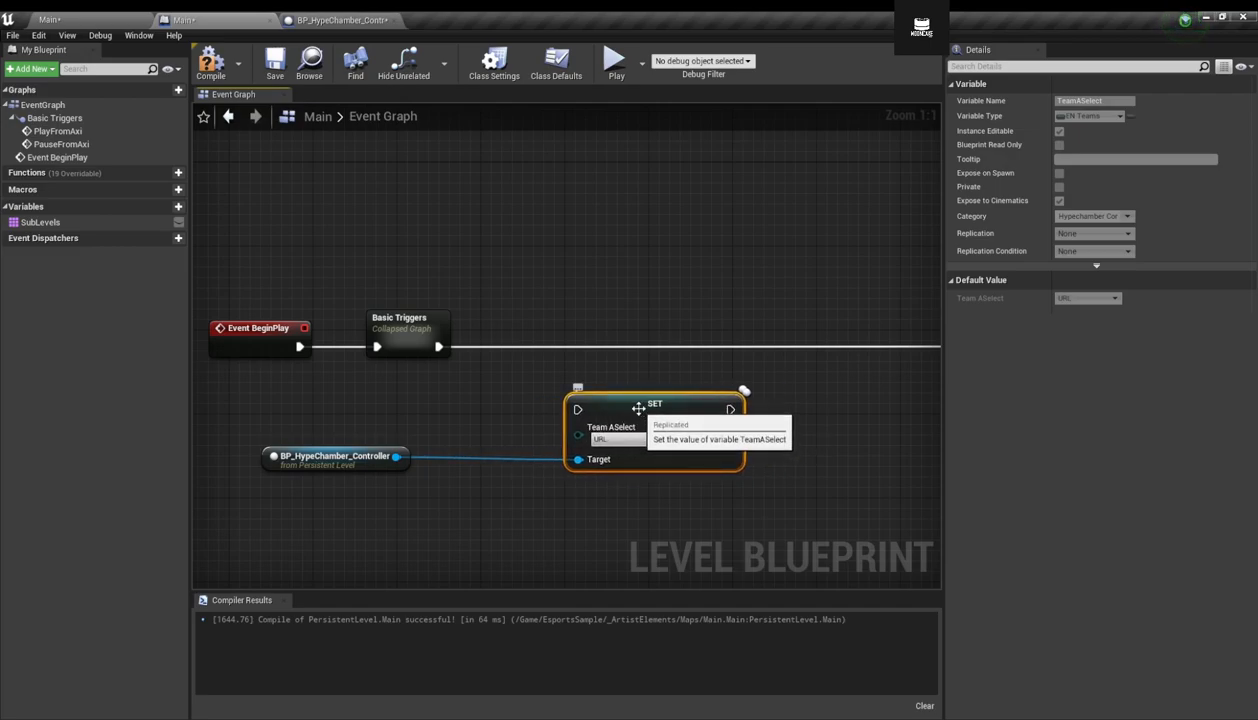
Review the team options on the Set Team ASelect node and move the node slightly closer to the controller reference.
left_click(615, 439)
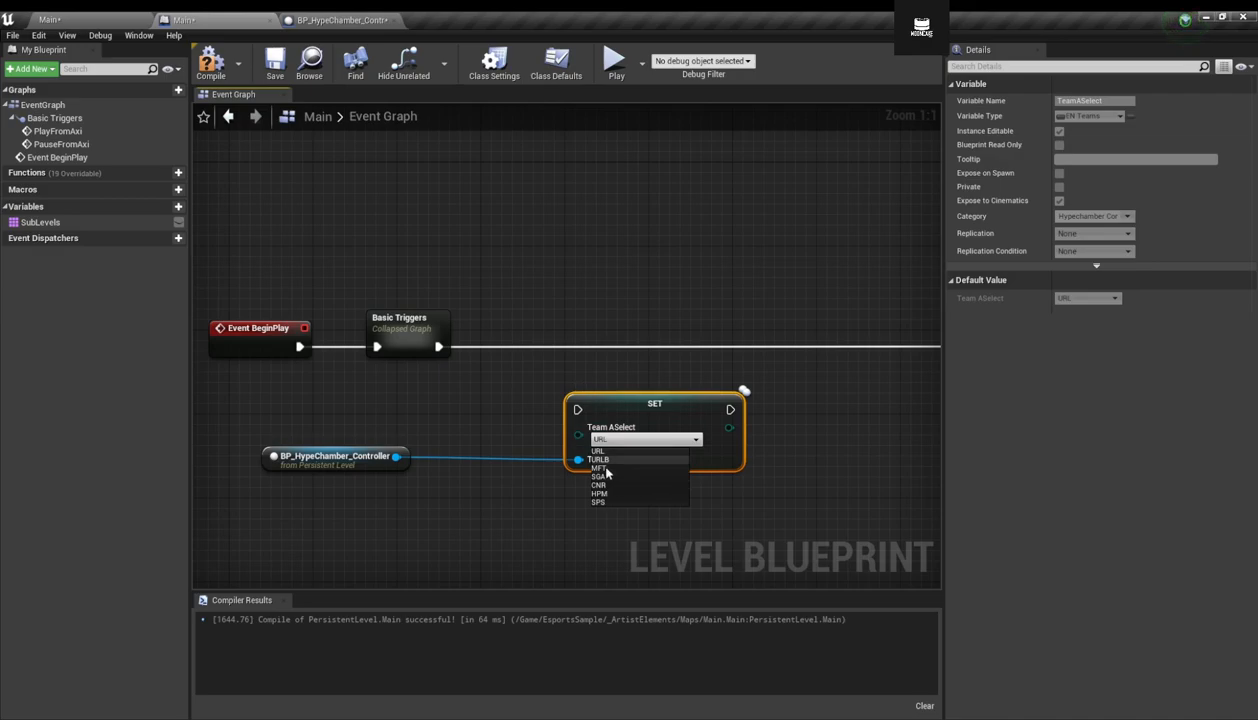
left_click(504, 508)
left_click_drag(635, 415, 614, 405)
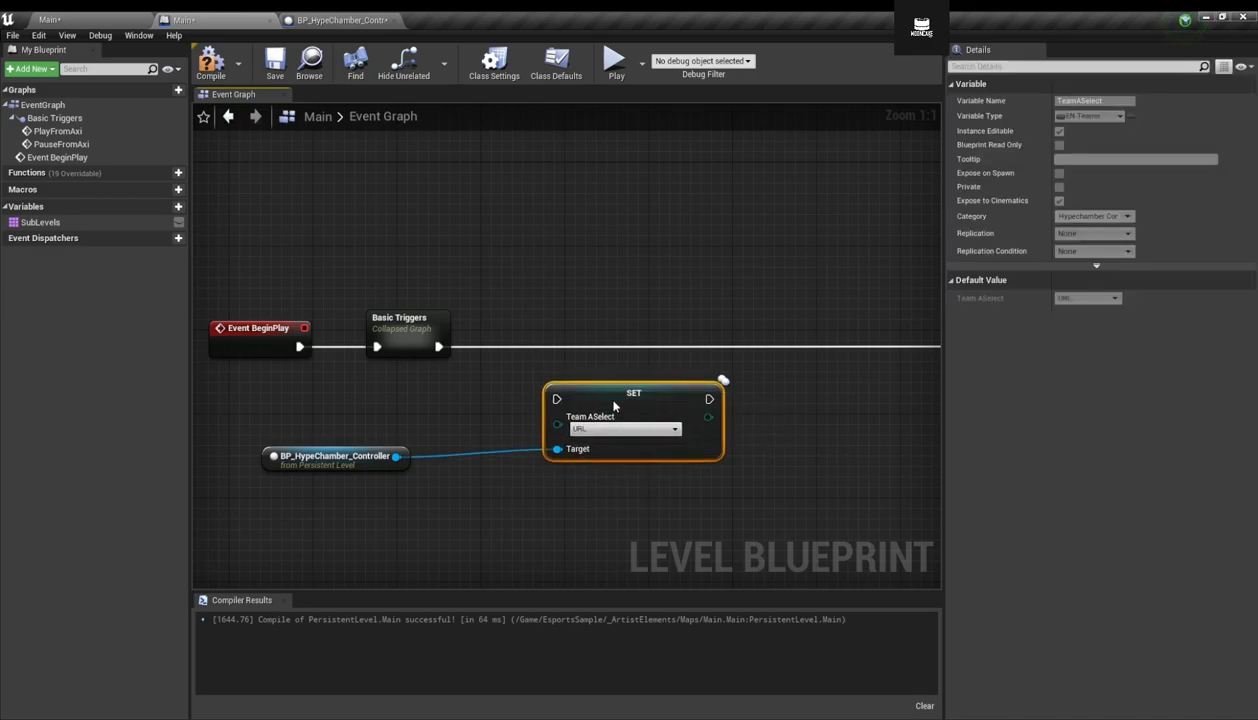
In the level editor, show the content folder tree, look through EsportsSample's _TeamElements folders, and return to the Content root.
left_click(94, 19)
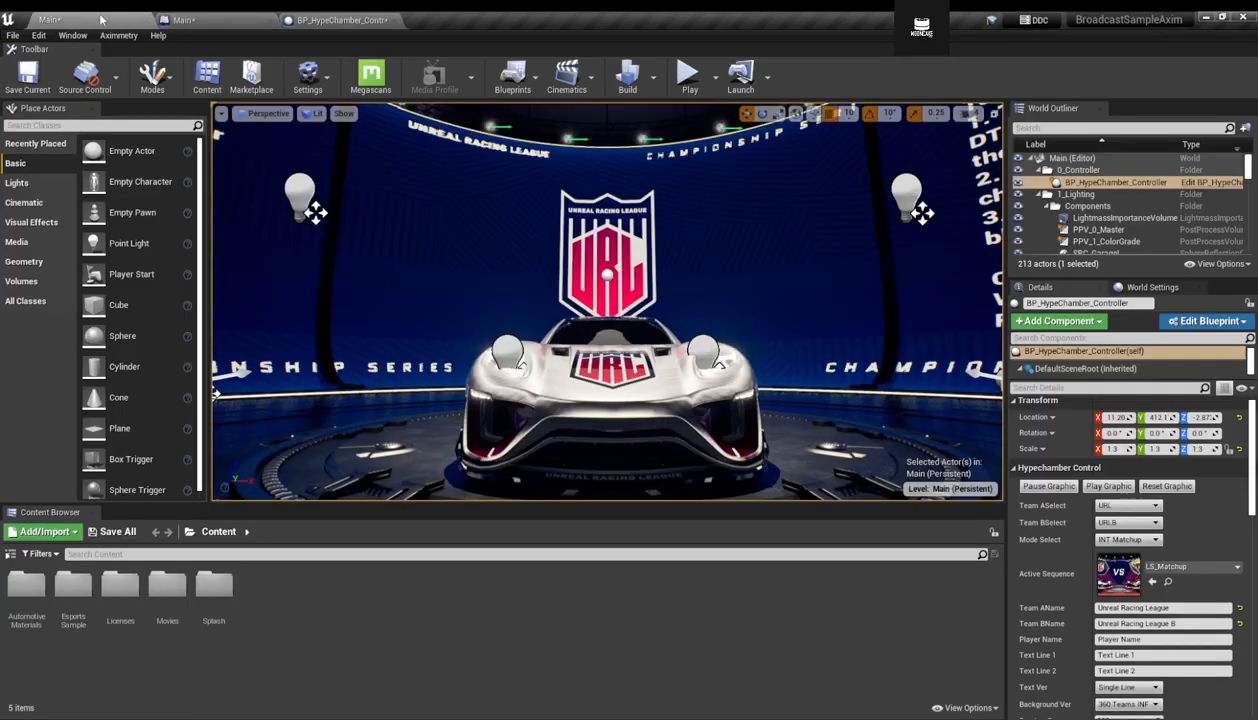
left_click(10, 556)
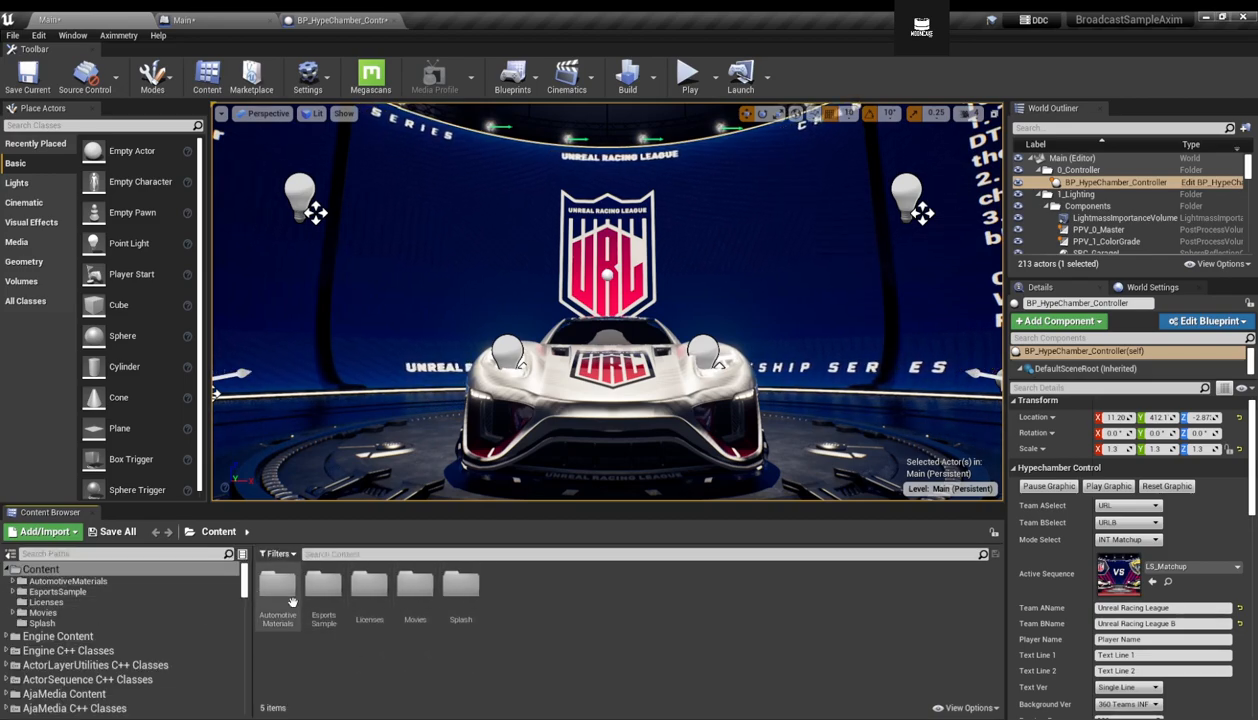
left_click(90, 592)
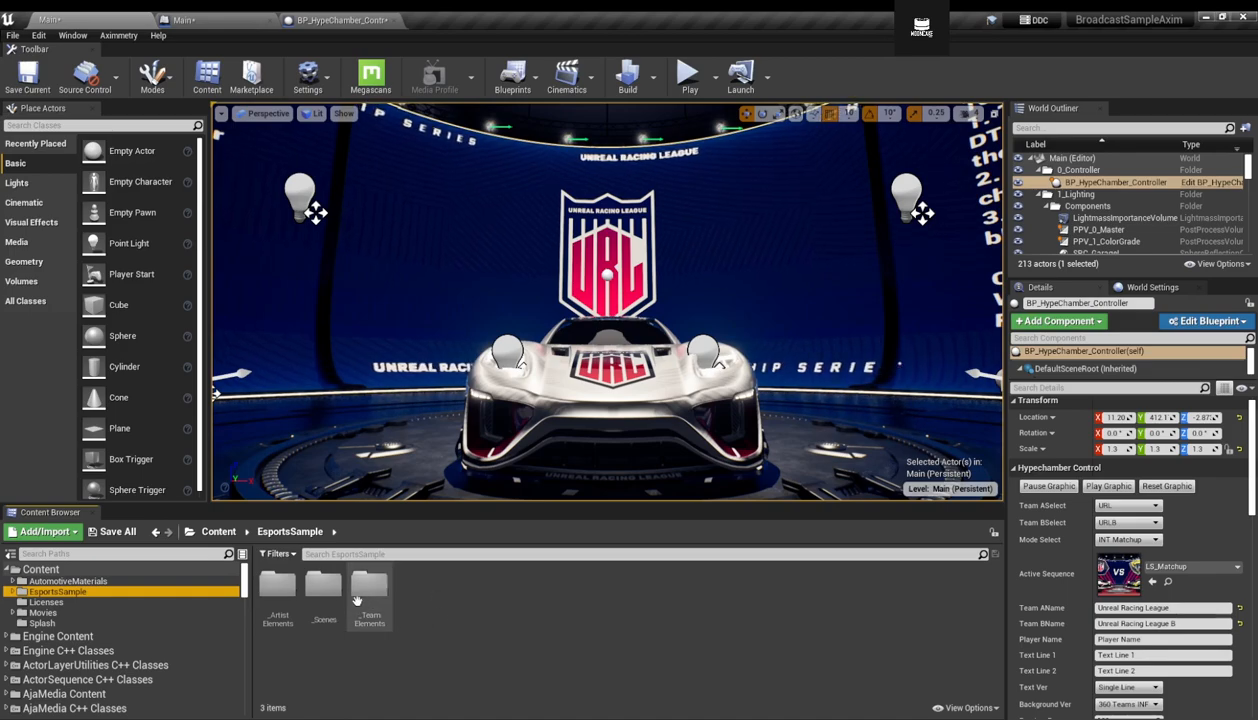
left_click(45, 602)
left_click(57, 592)
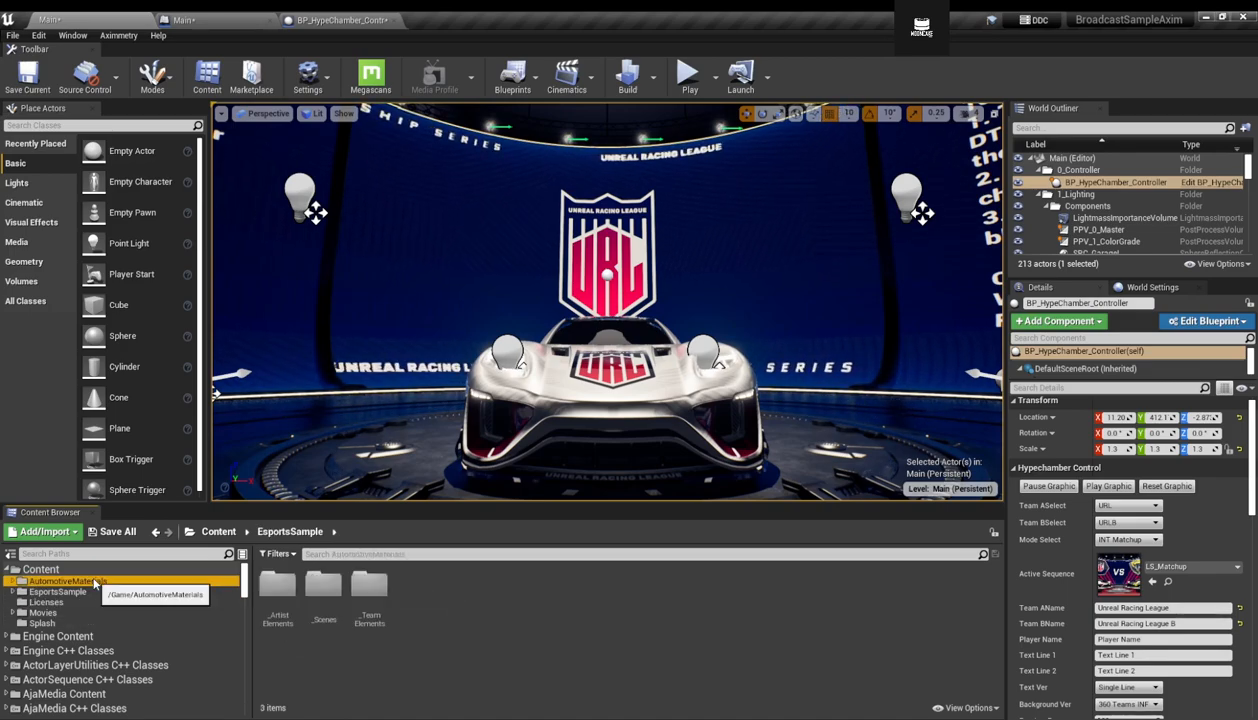
double_click(369, 592)
double_click(278, 586)
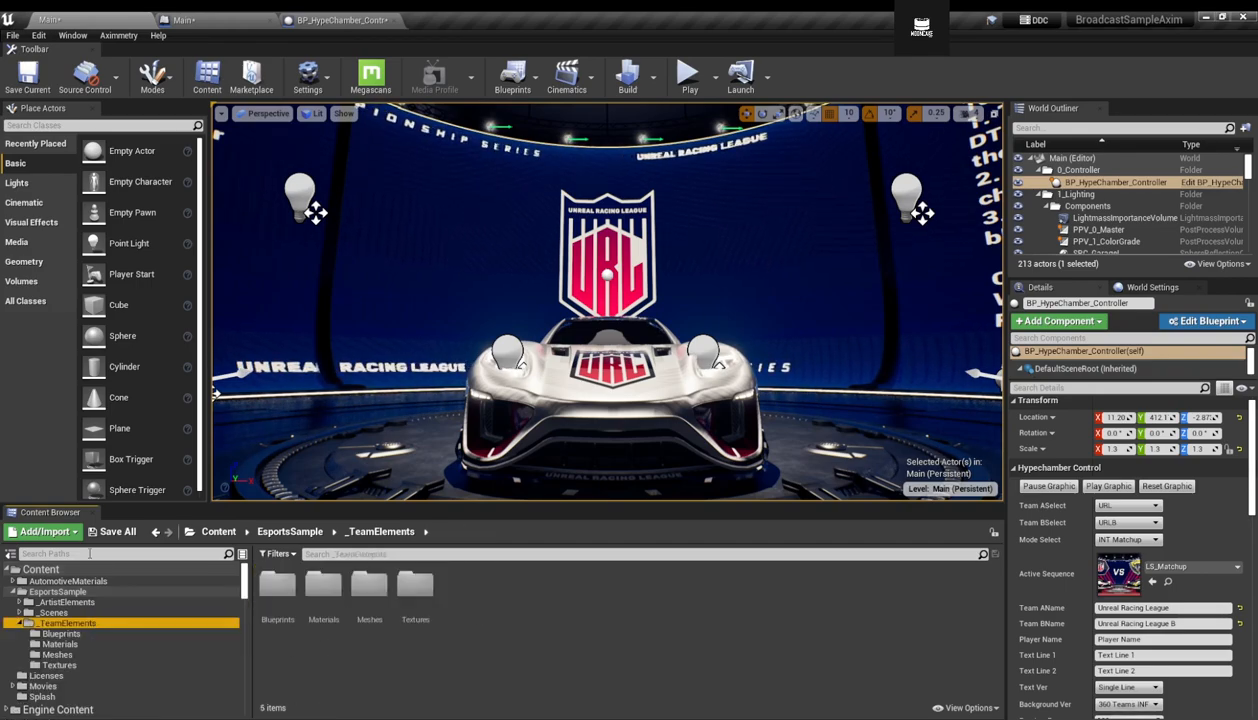
left_click(60, 634)
left_click(218, 532)
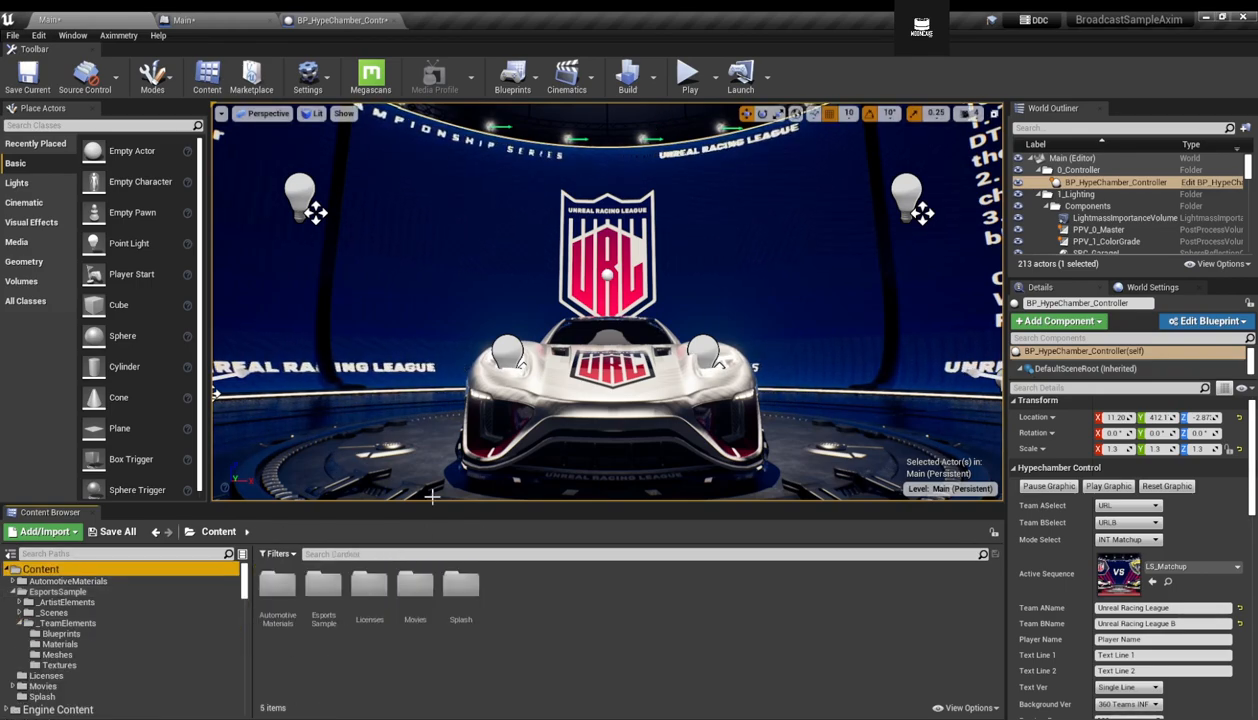
Search the project content for enum assets and open the EN_Teams enumeration.
left_click(458, 555)
type("enu")
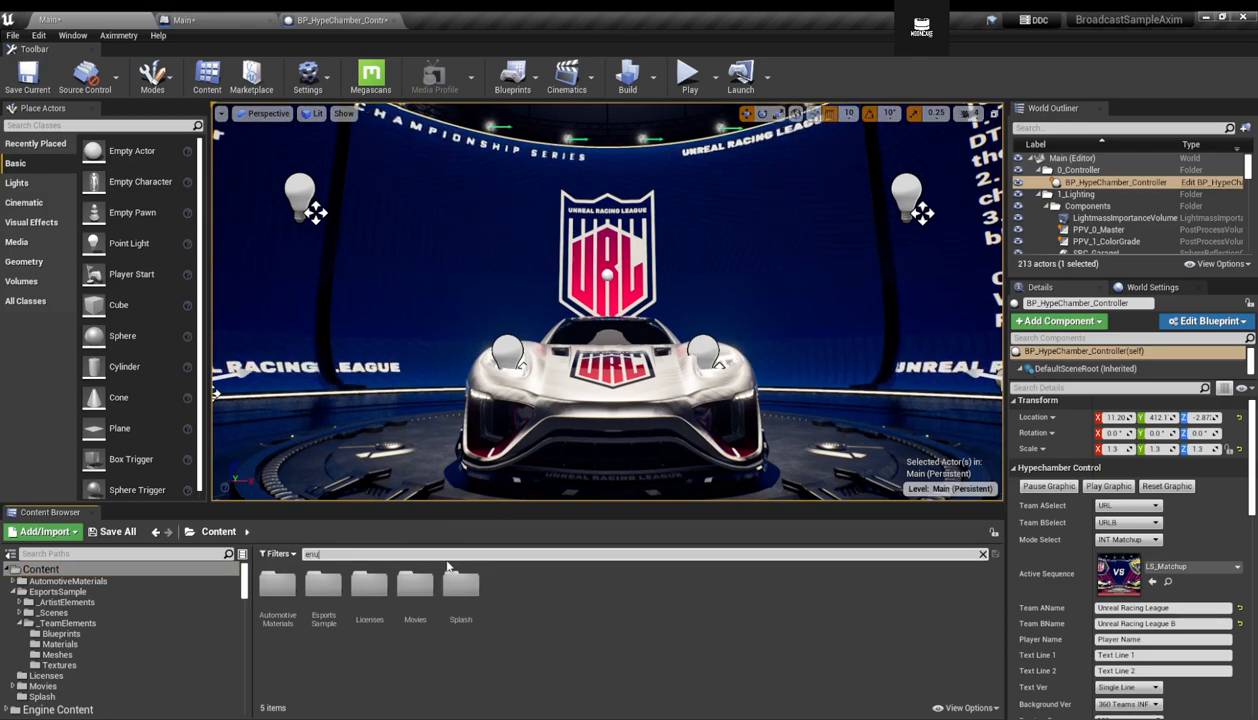
type("m")
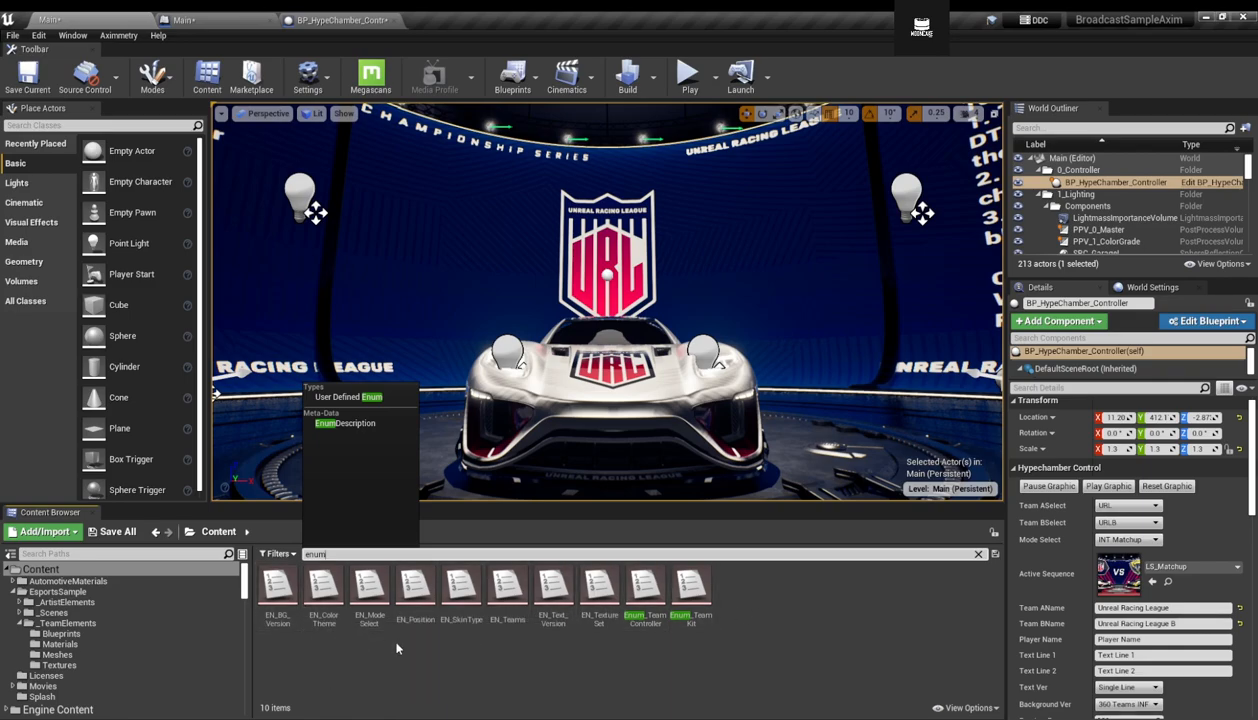
double_click(515, 605)
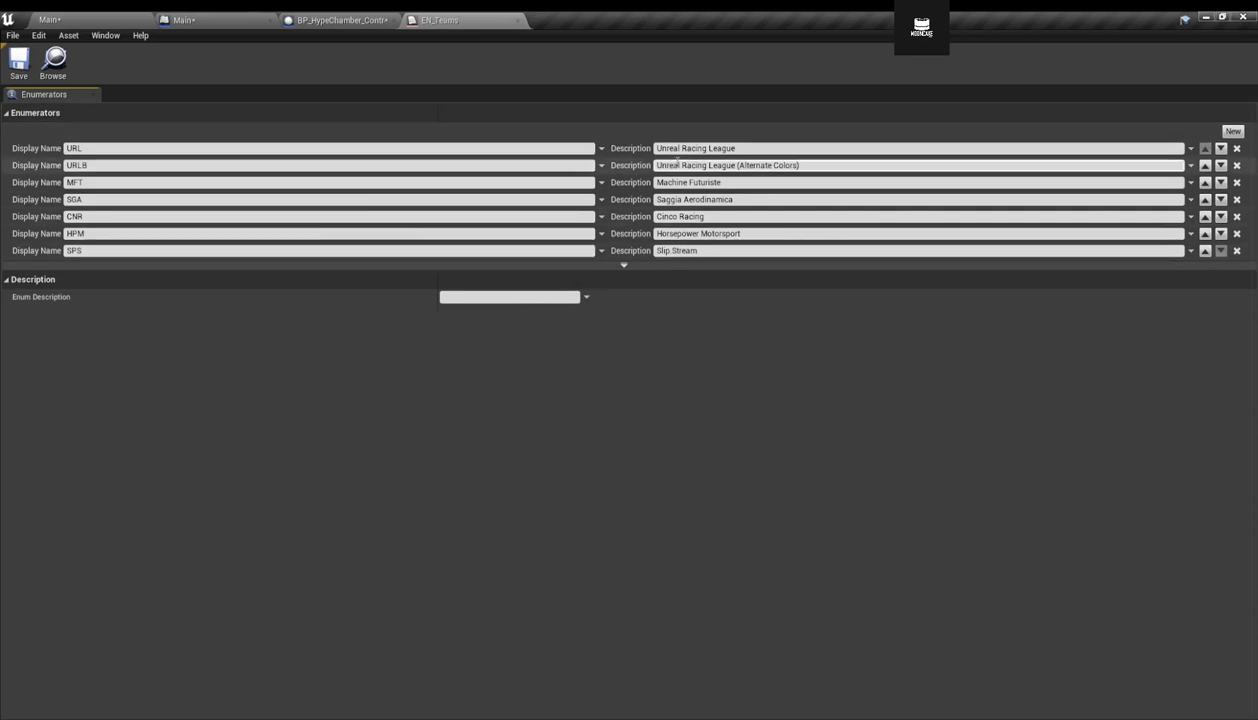
Read the team customization instructions on the wall of the level, then return to the EN_Teams enumeration.
left_click(80, 20)
right_click_drag(560, 290, 700, 290)
key("w")
right_click_drag(623, 408, 592, 408)
key("s")
key("d")
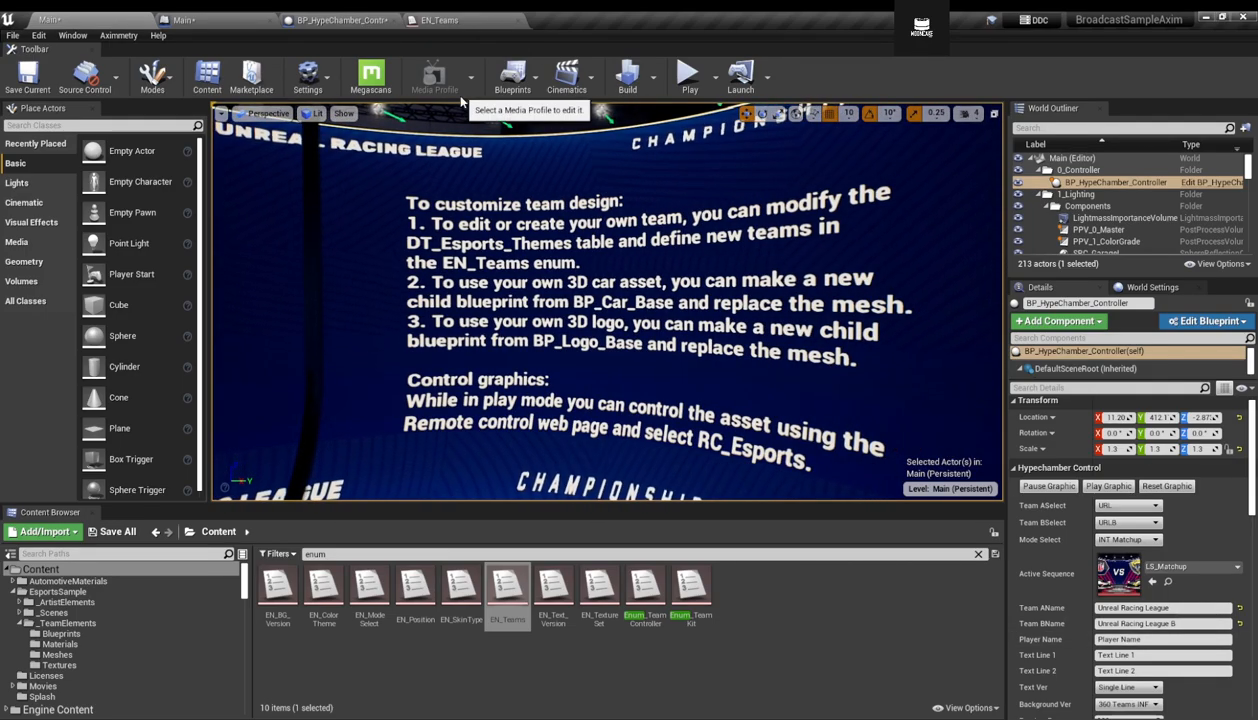
right_click_drag(523, 206, 340, 232)
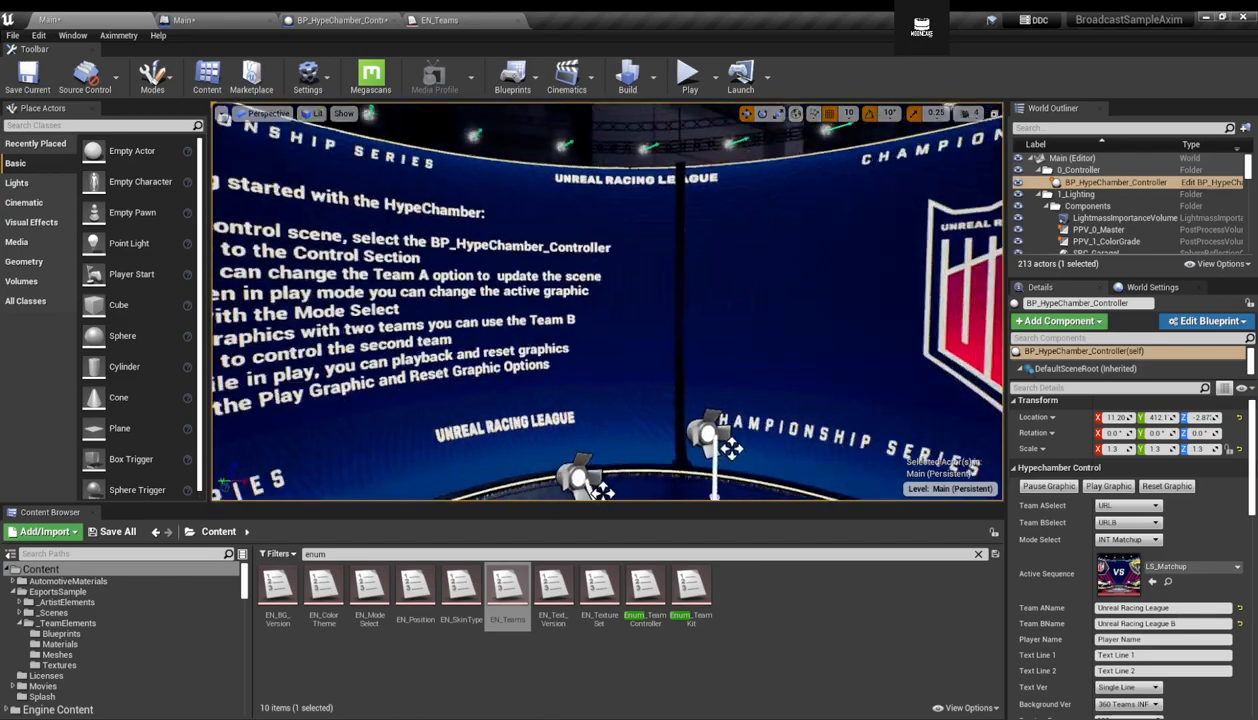
left_click(440, 20)
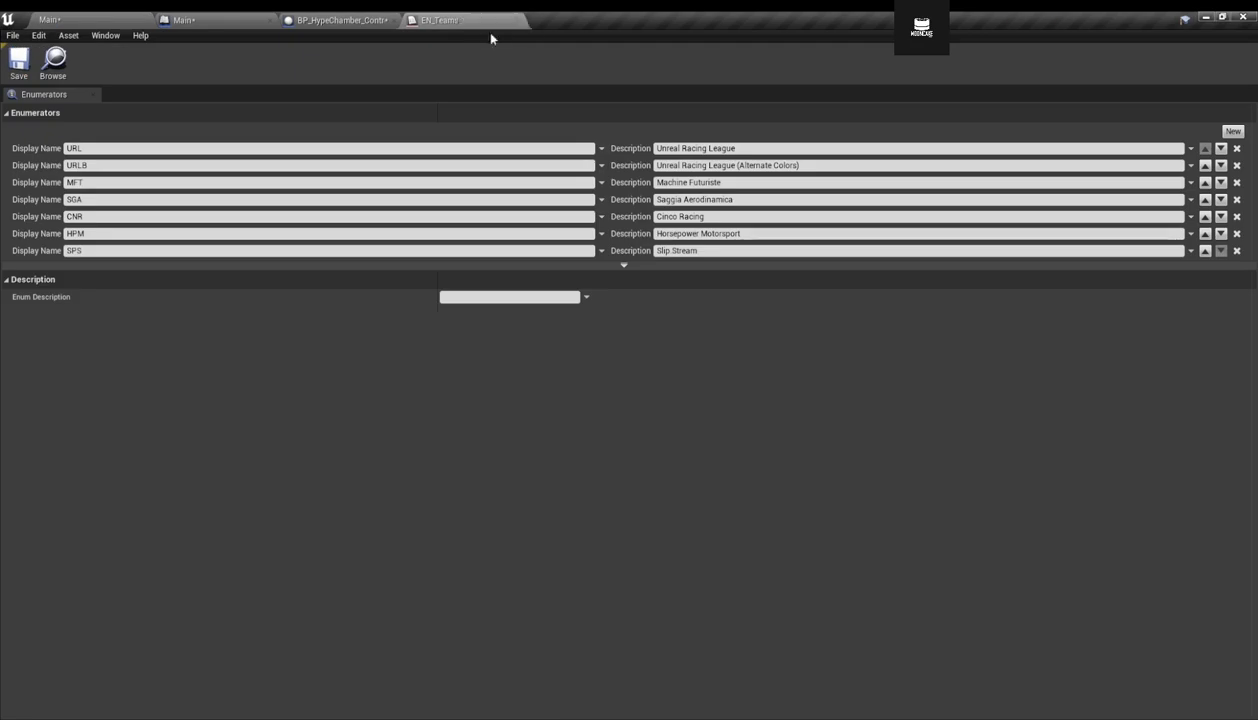
Return to the level blueprint's Event Graph and check the team options on the Set Team ASelect node.
left_click(390, 19)
left_click(183, 20)
left_click_drag(604, 391, 585, 399)
right_click_drag(384, 494, 436, 441)
left_click_drag(437, 414, 492, 517)
left_click(656, 387)
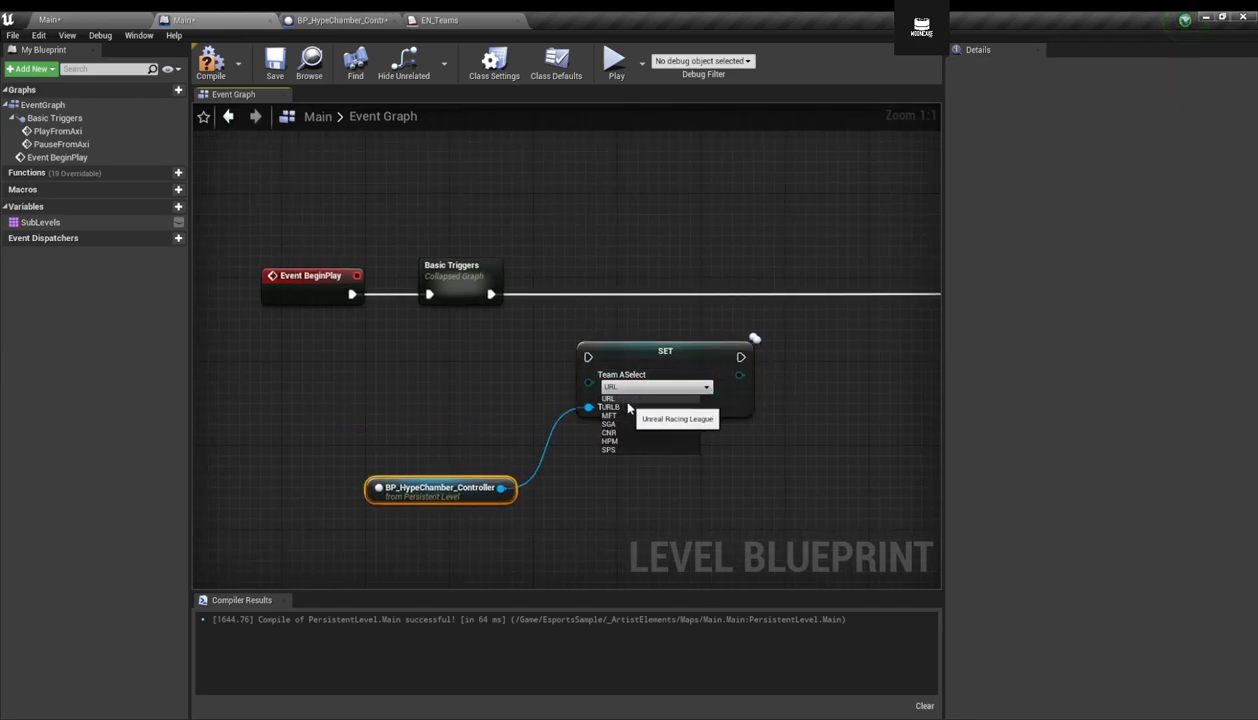
right_click_drag(569, 464, 534, 501)
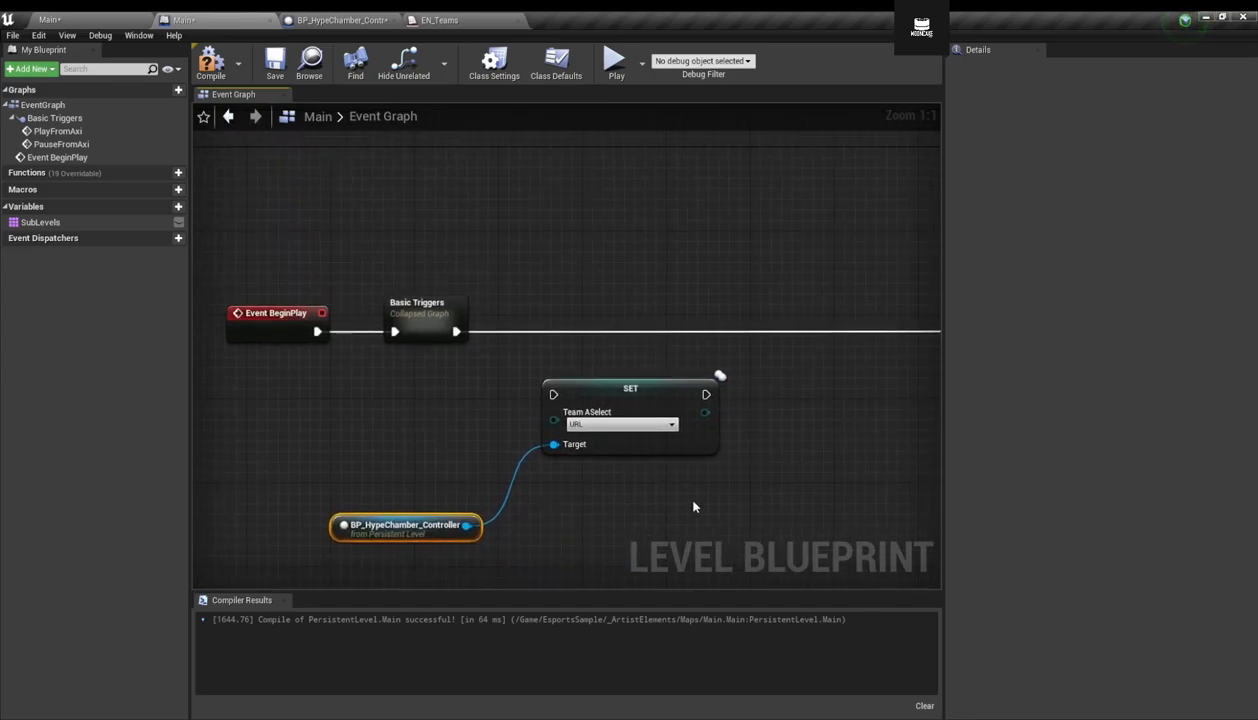
Move the Set Team ASelect node and its controller reference together farther below the Basic Triggers node.
left_click_drag(619, 393, 726, 413)
right_click_drag(563, 433, 688, 413)
left_click_drag(337, 239, 382, 291)
scroll(685, 368, "down", 1)
left_click(900, 455)
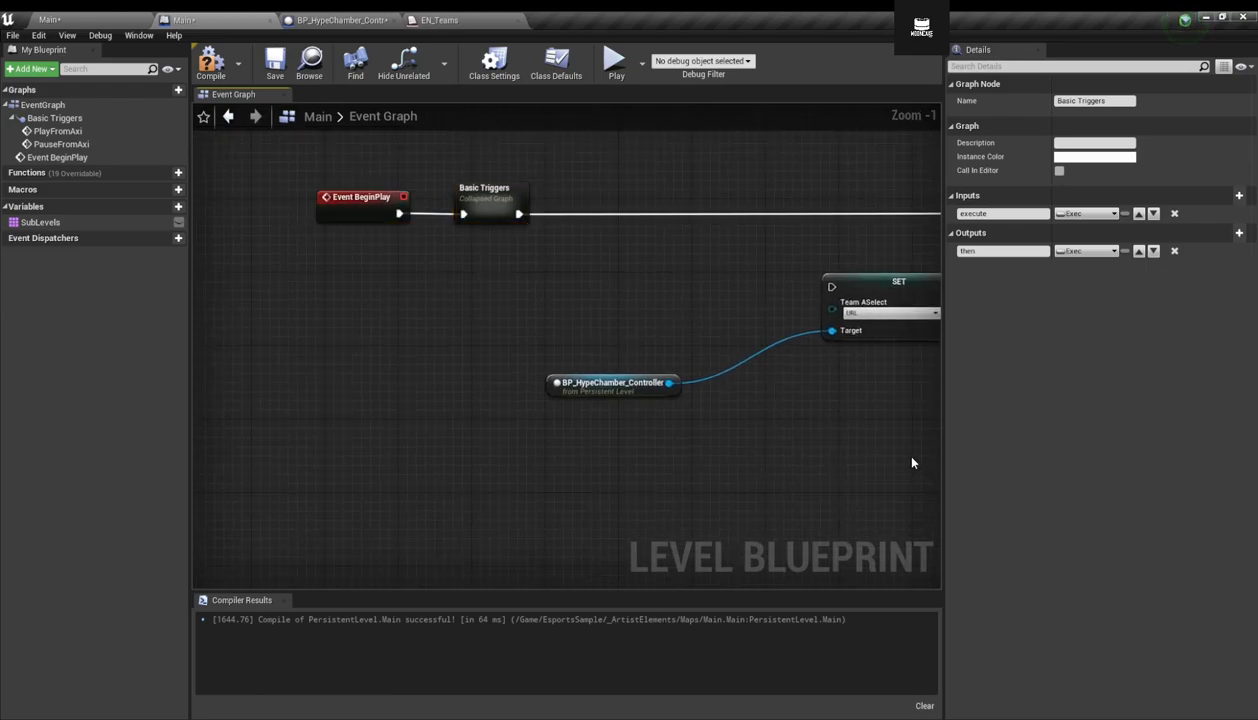
left_click(613, 383)
left_click_drag(832, 280, 574, 466)
right_click_drag(574, 466, 401, 366)
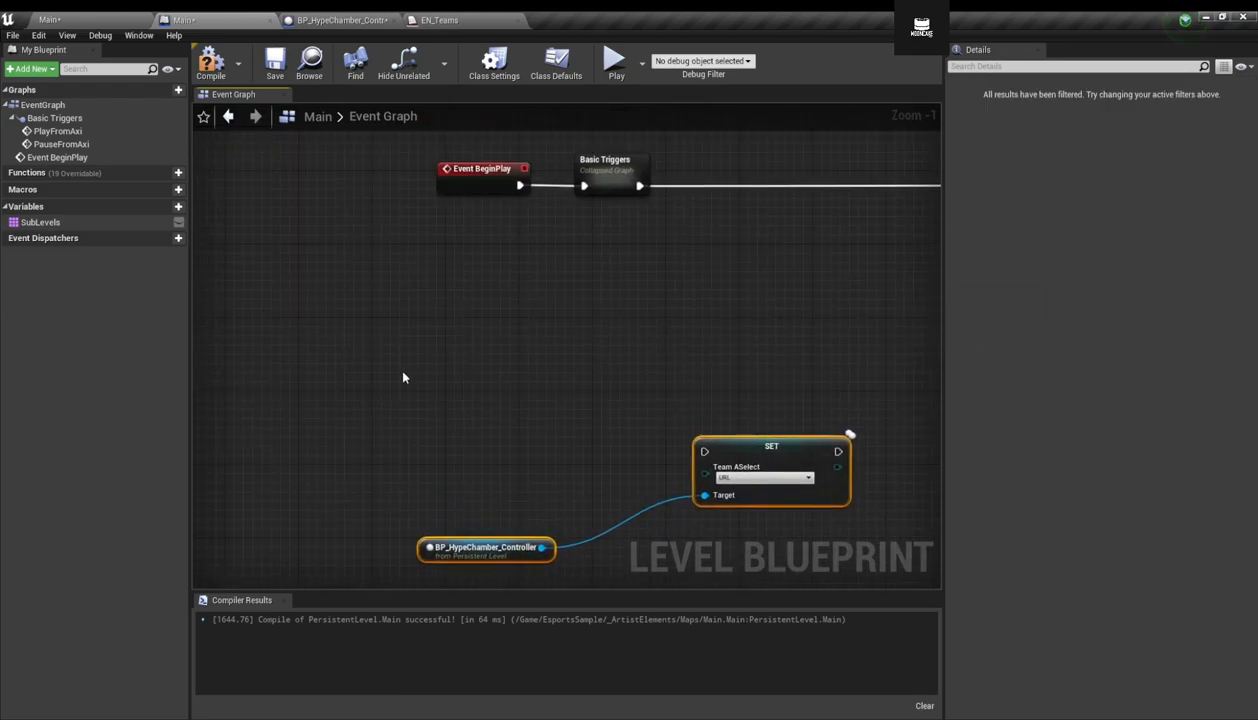
Add an Event Tick node to the Event Graph and place it above the controller reference.
right_click(403, 376)
type("tick")
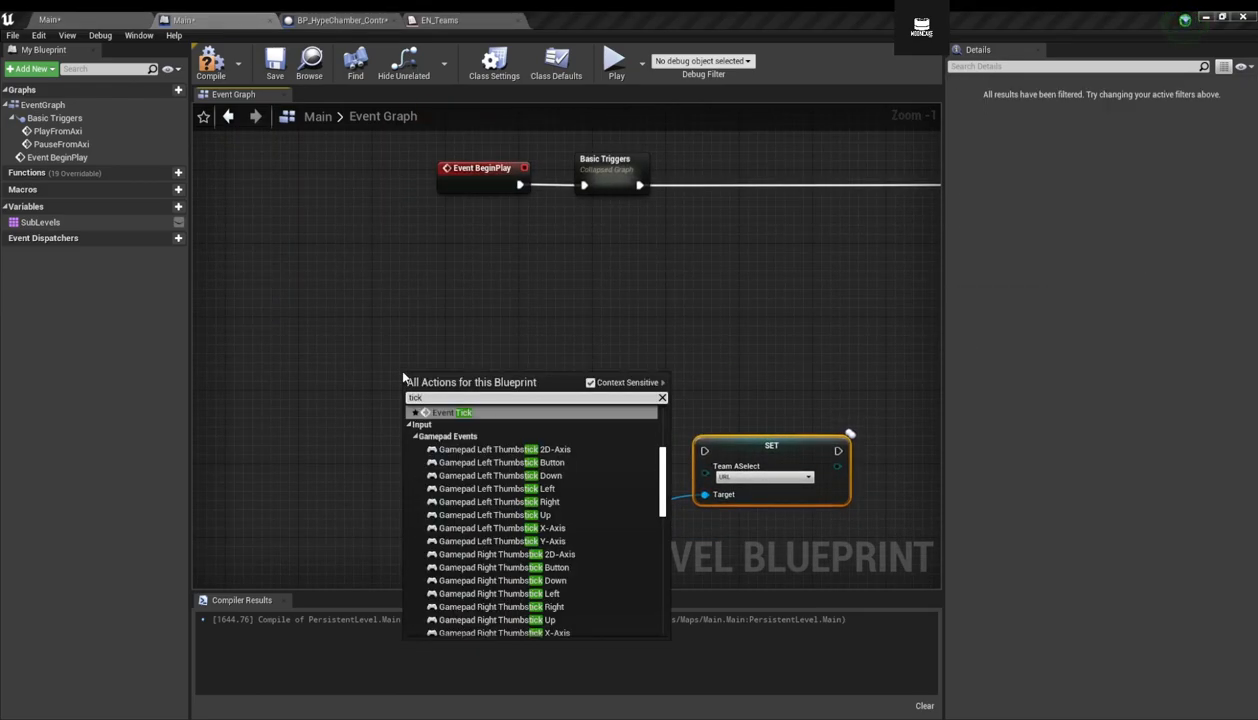
key("Return")
left_click_drag(429, 372, 457, 415)
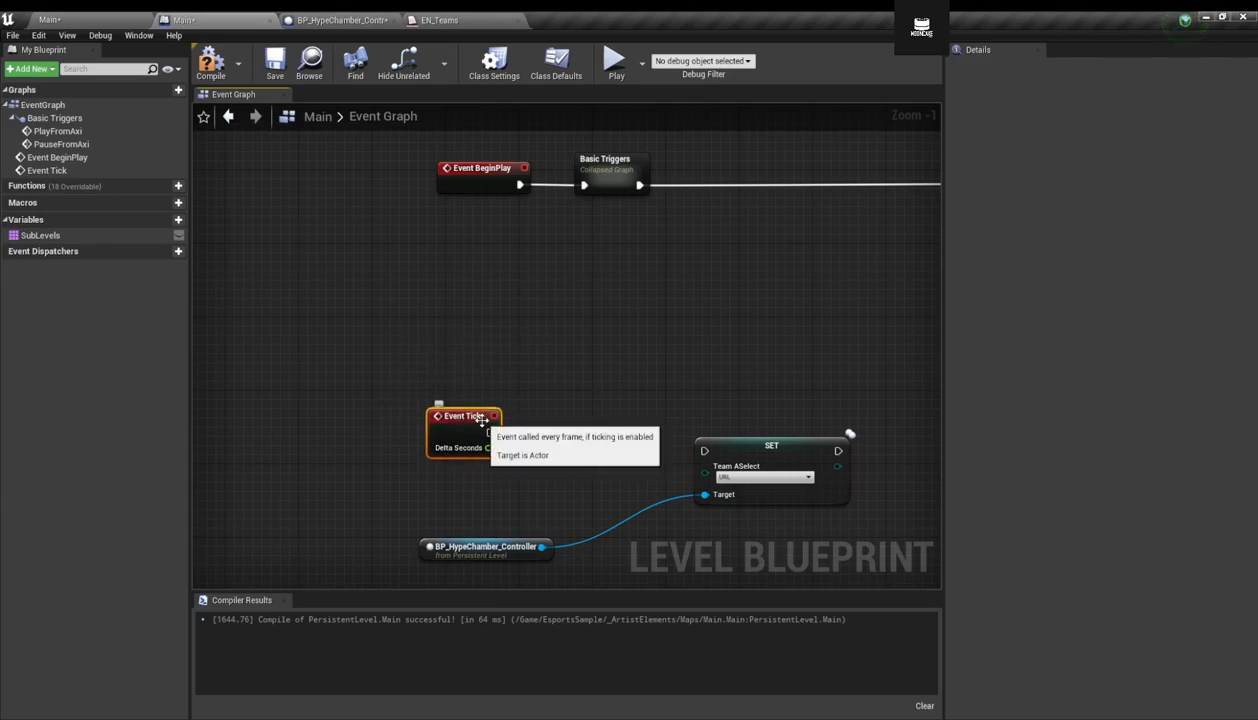
left_click_drag(482, 420, 452, 413)
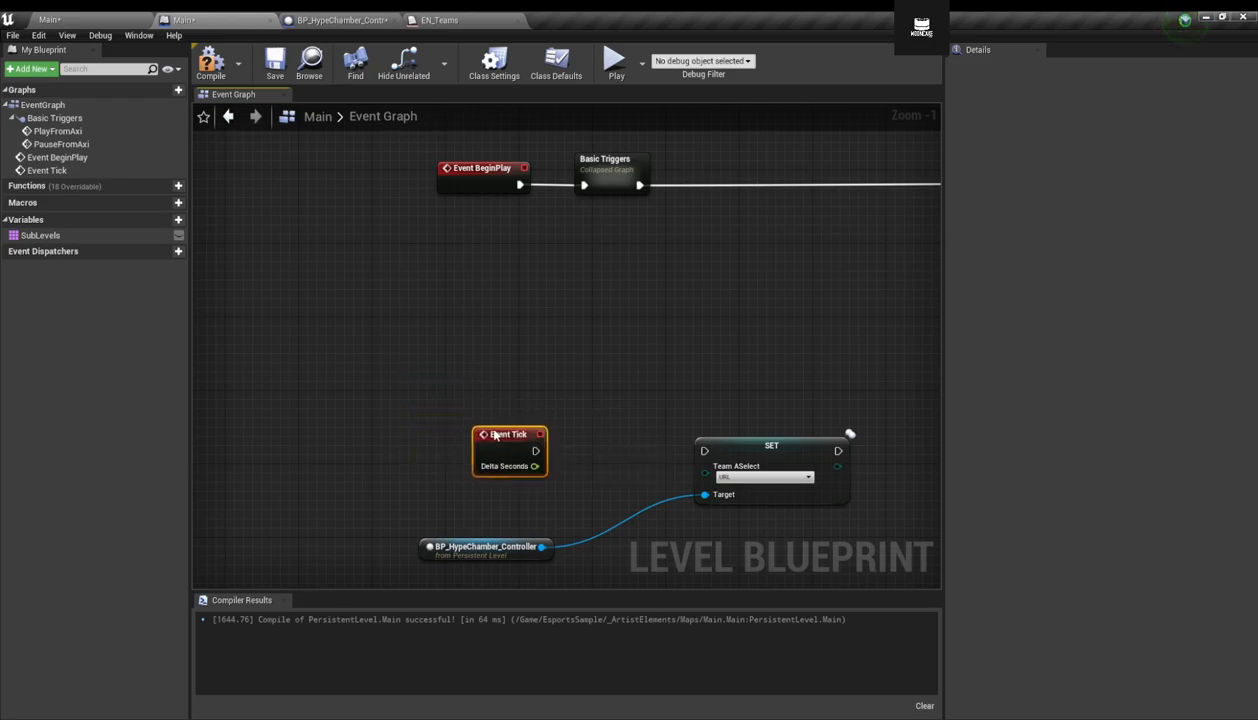
right_click_drag(452, 415, 483, 433)
Move Set Team ASelect away from Event Tick and add a Get Aximmetry Integer node between them.
left_click_drag(680, 398, 790, 383)
right_click_drag(790, 383, 663, 385)
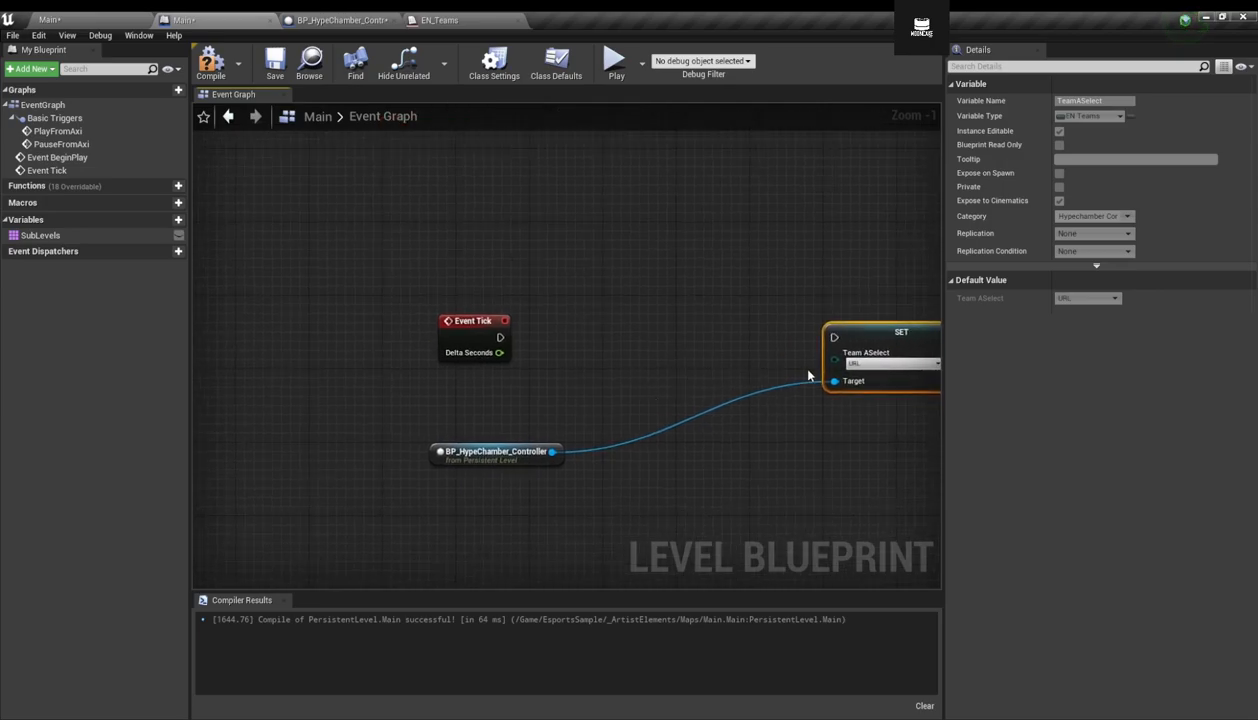
right_click(655, 374)
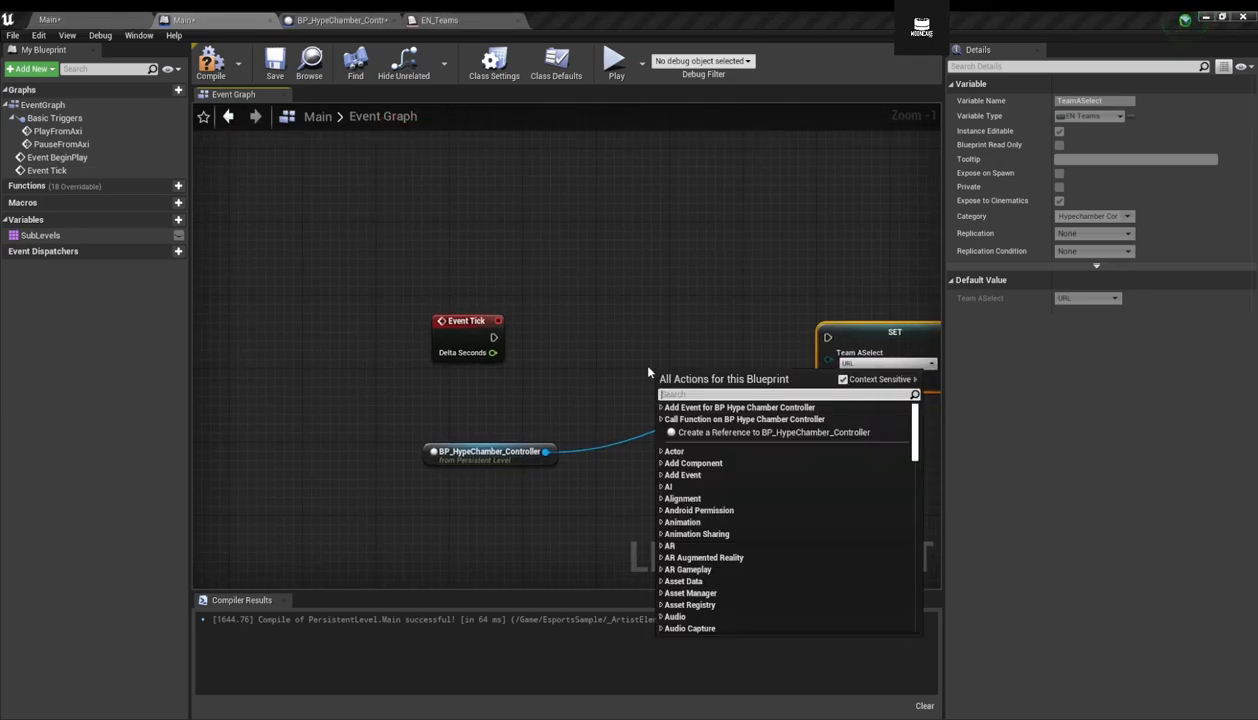
type("get aximme")
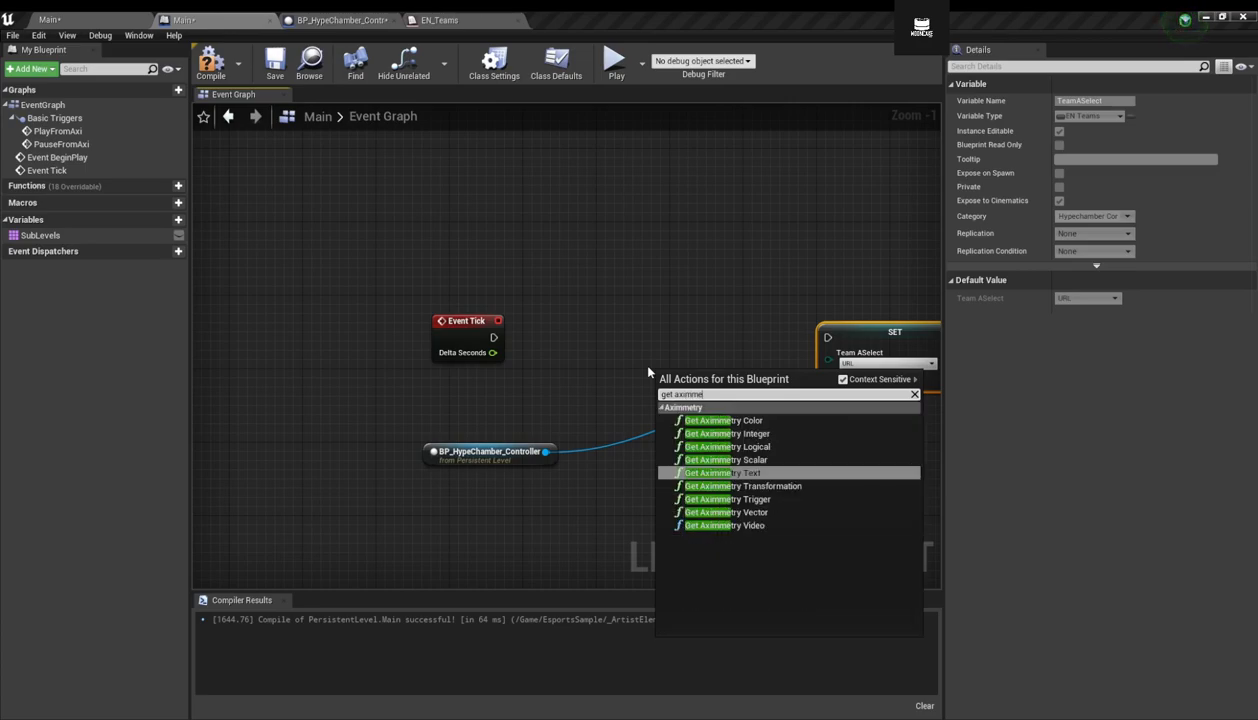
left_click(776, 434)
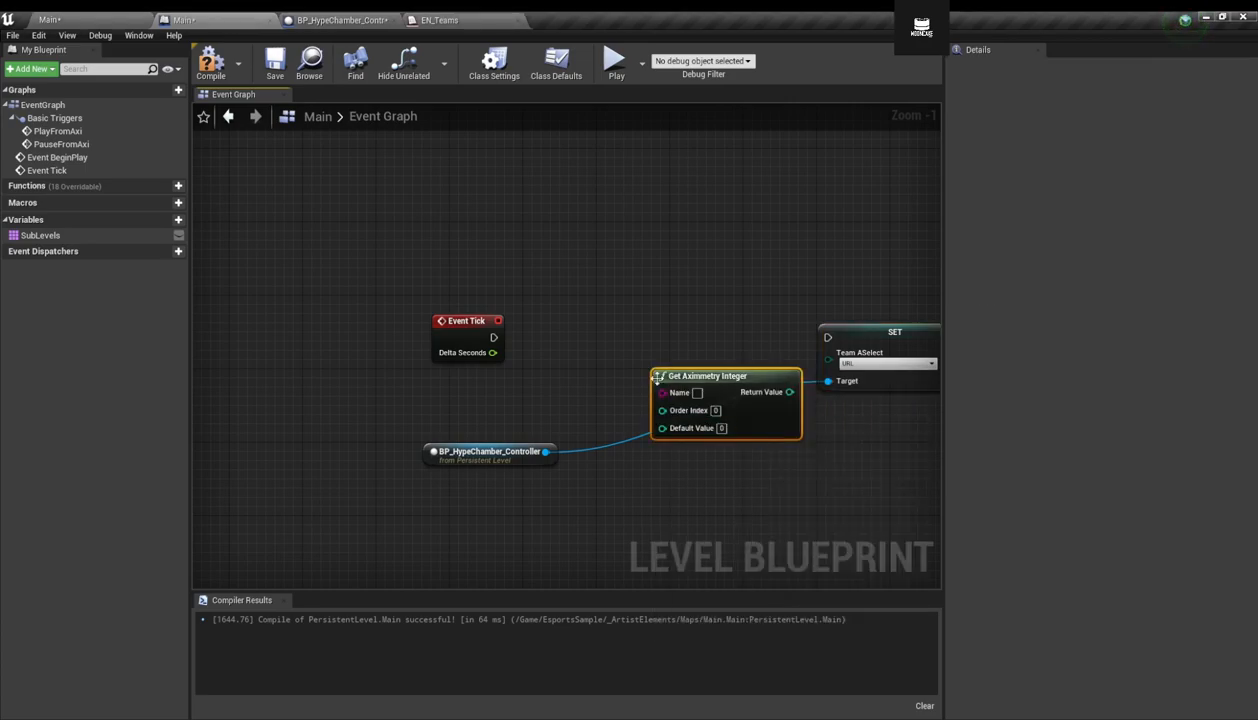
Name the Get Aximmetry Integer input Team A and arrange it below Event Tick, with the Set node farther along.
left_click_drag(665, 377, 529, 368)
left_click_drag(462, 321, 462, 285)
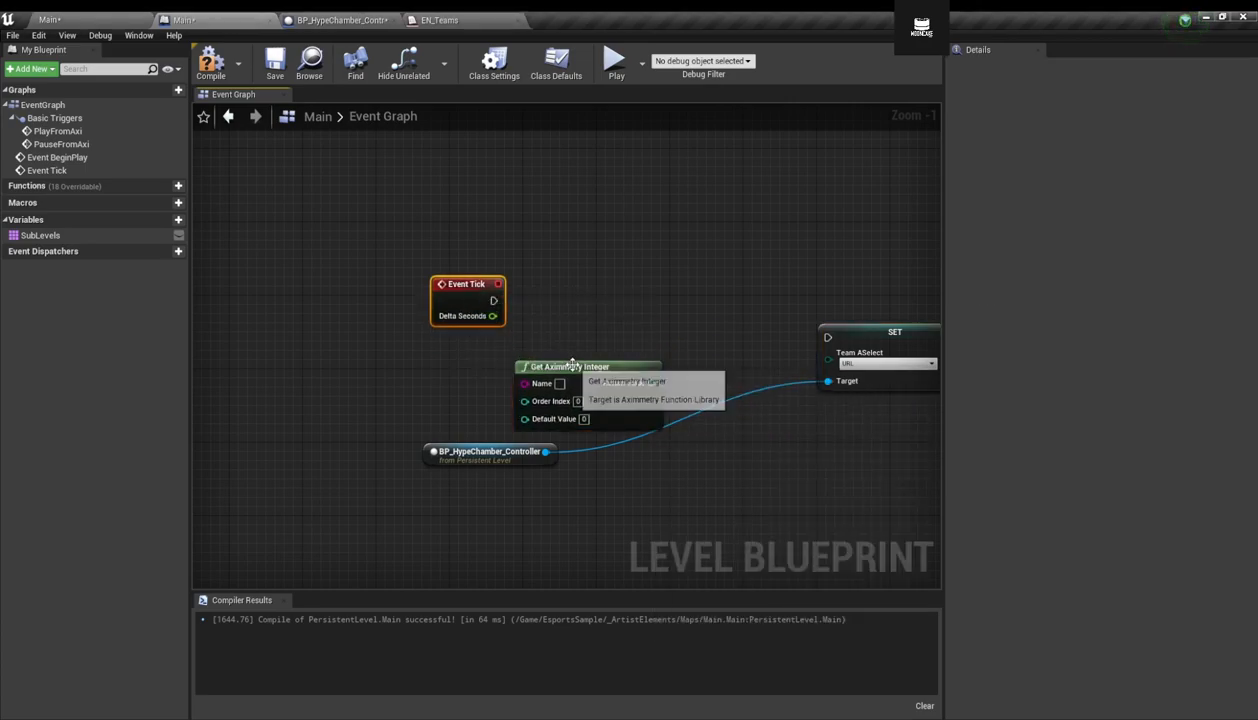
left_click_drag(573, 364, 474, 364)
right_click_drag(679, 390, 579, 419)
left_click_drag(872, 352, 838, 378)
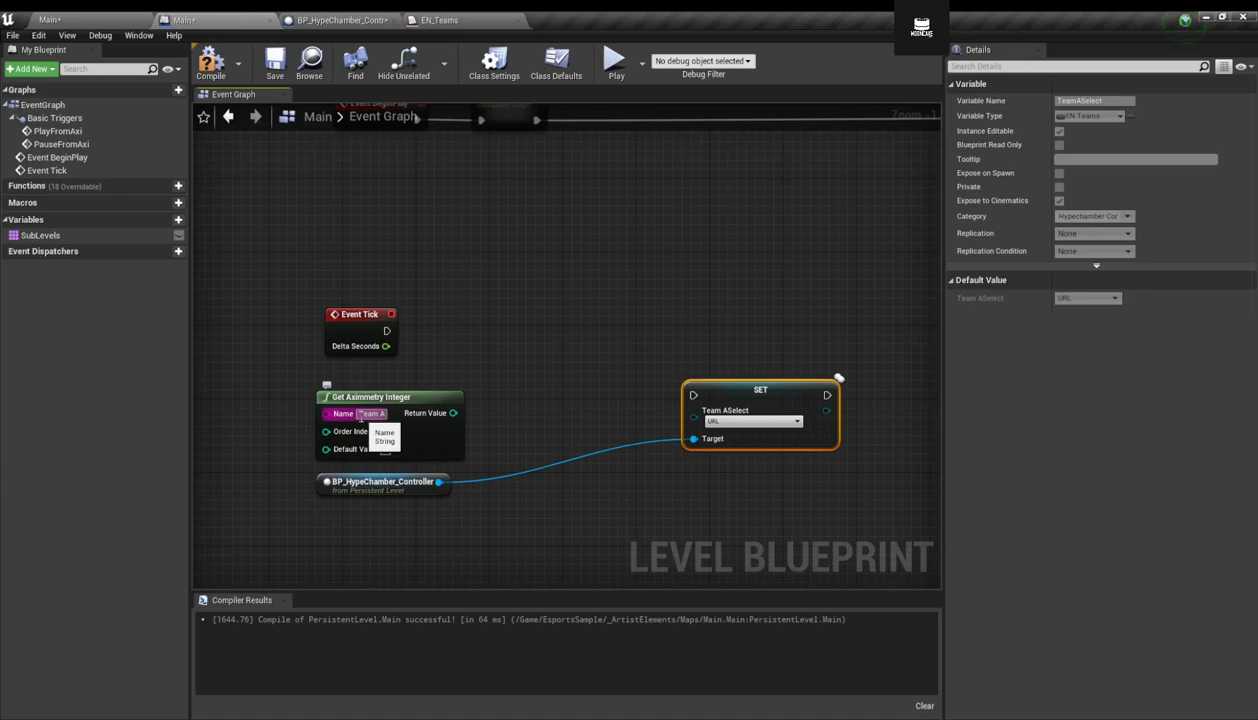
left_click_drag(358, 313, 358, 276)
left_click_drag(440, 406, 815, 425)
left_click_drag(380, 367, 487, 391)
type("byte")
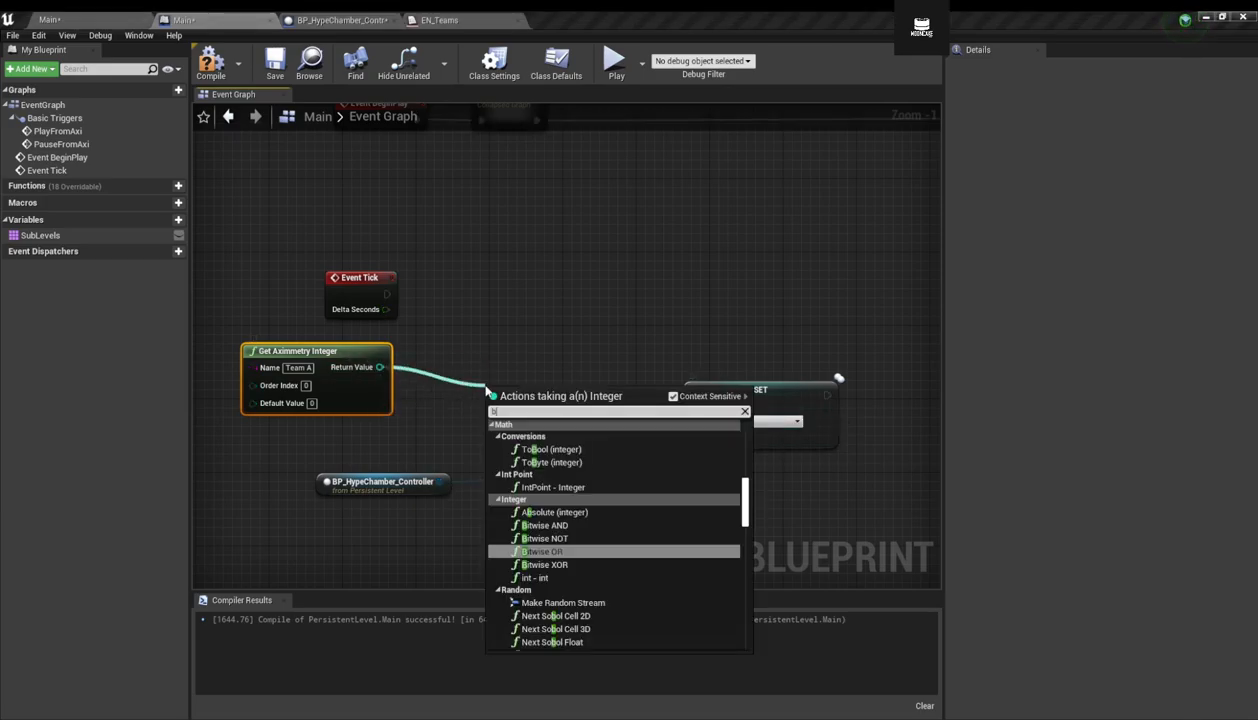
key("Return")
key("Delete")
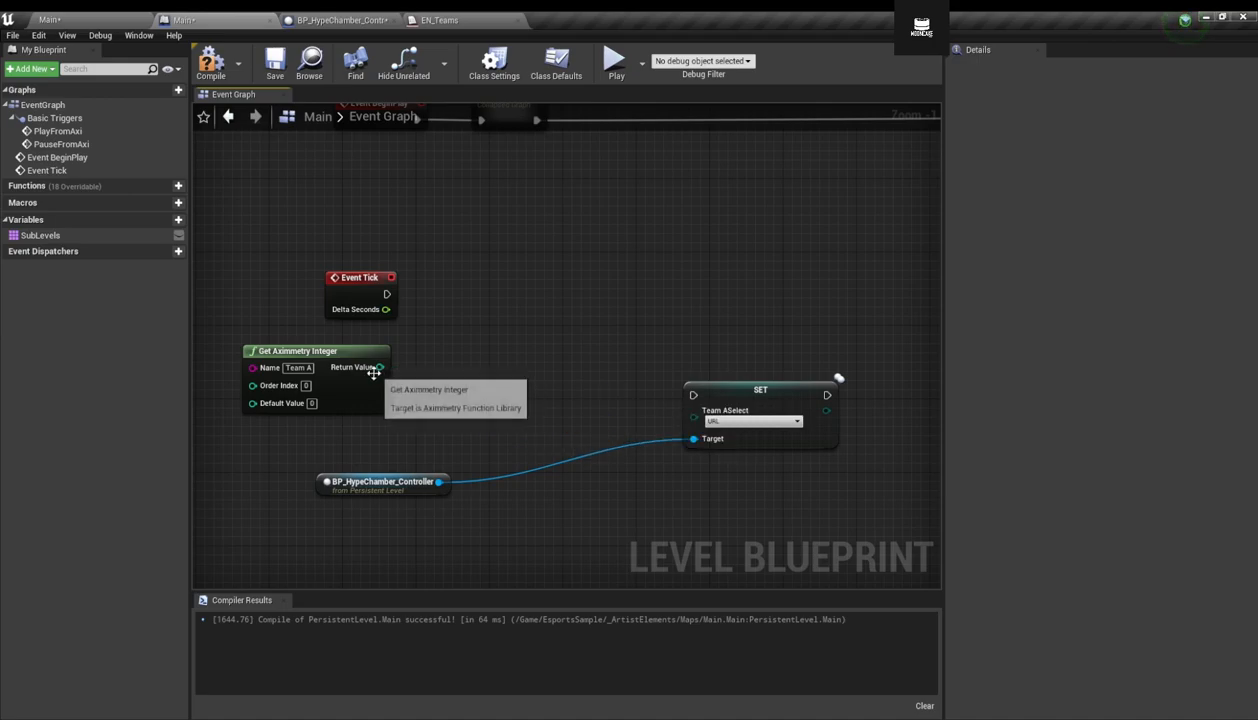
Convert the Team A integer with a ToByte node, connect it to Team ASelect, and tidy the node row.
left_click_drag(380, 367, 513, 387)
type("byt")
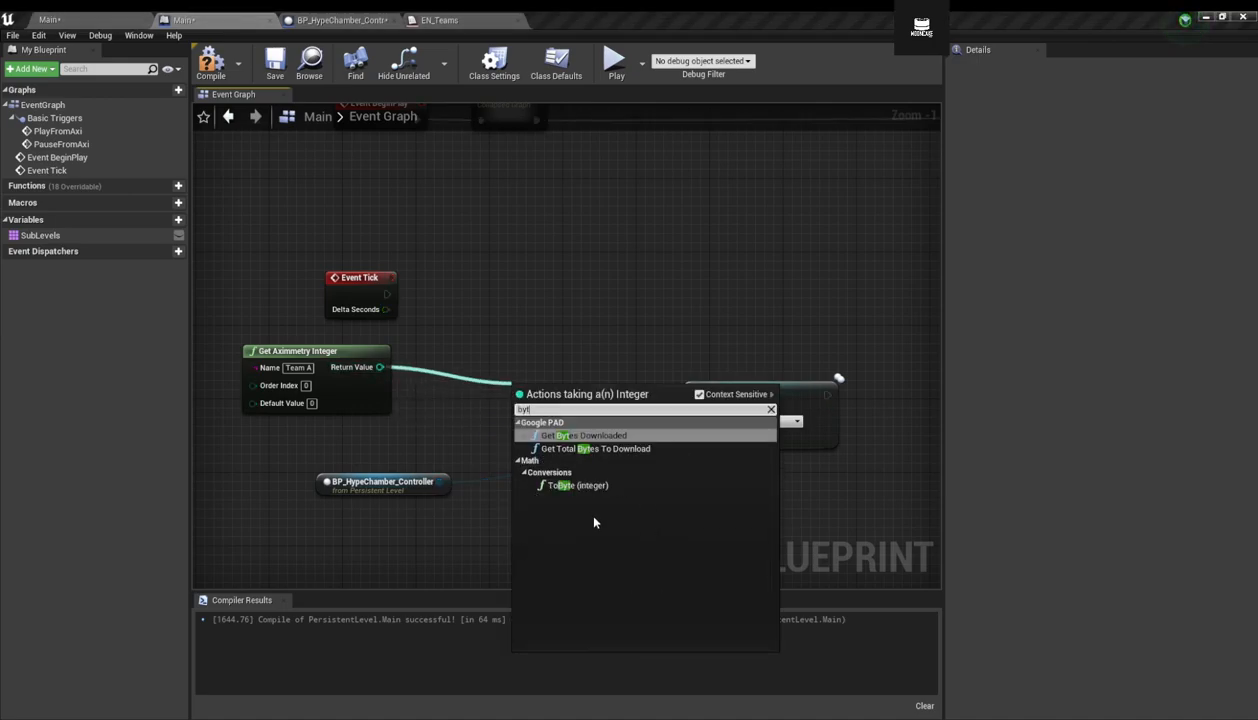
left_click(578, 485)
left_click_drag(485, 364, 694, 411)
left_click_drag(587, 384, 553, 366)
left_click_drag(352, 353, 369, 353)
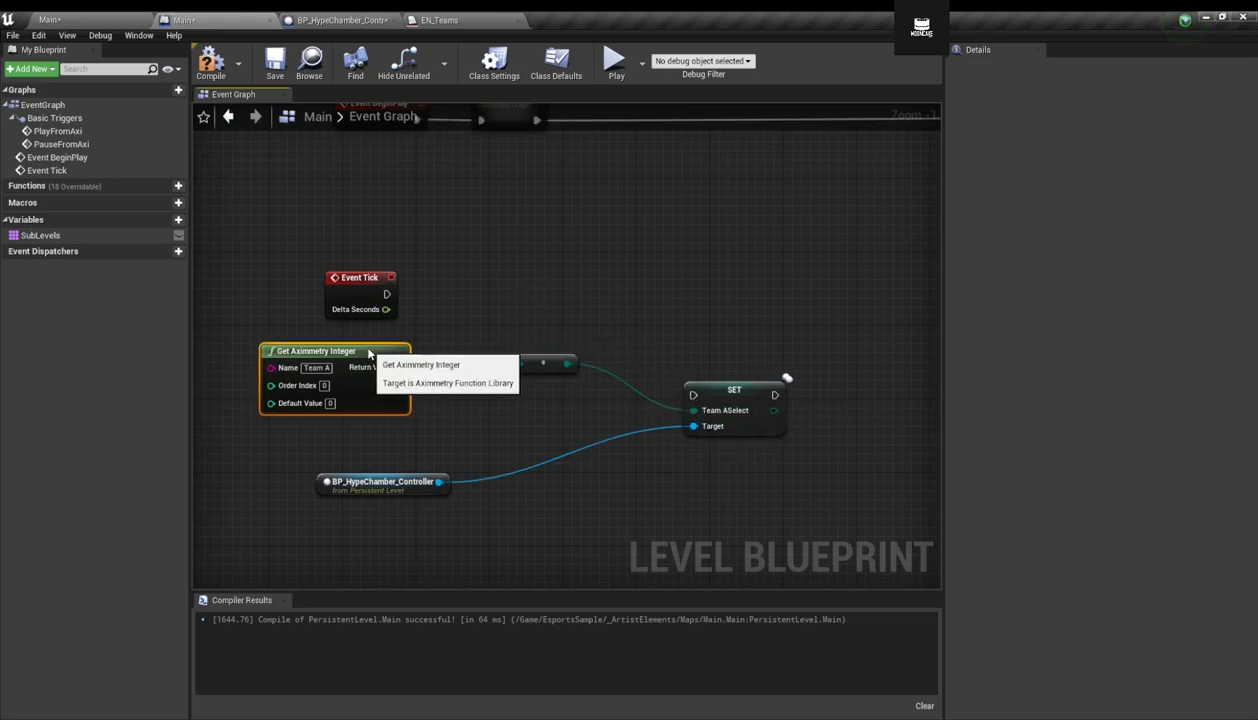
Move the BP_HypeChamber_Controller reference lower to free space beneath the Team A nodes.
left_click_drag(427, 490, 573, 560)
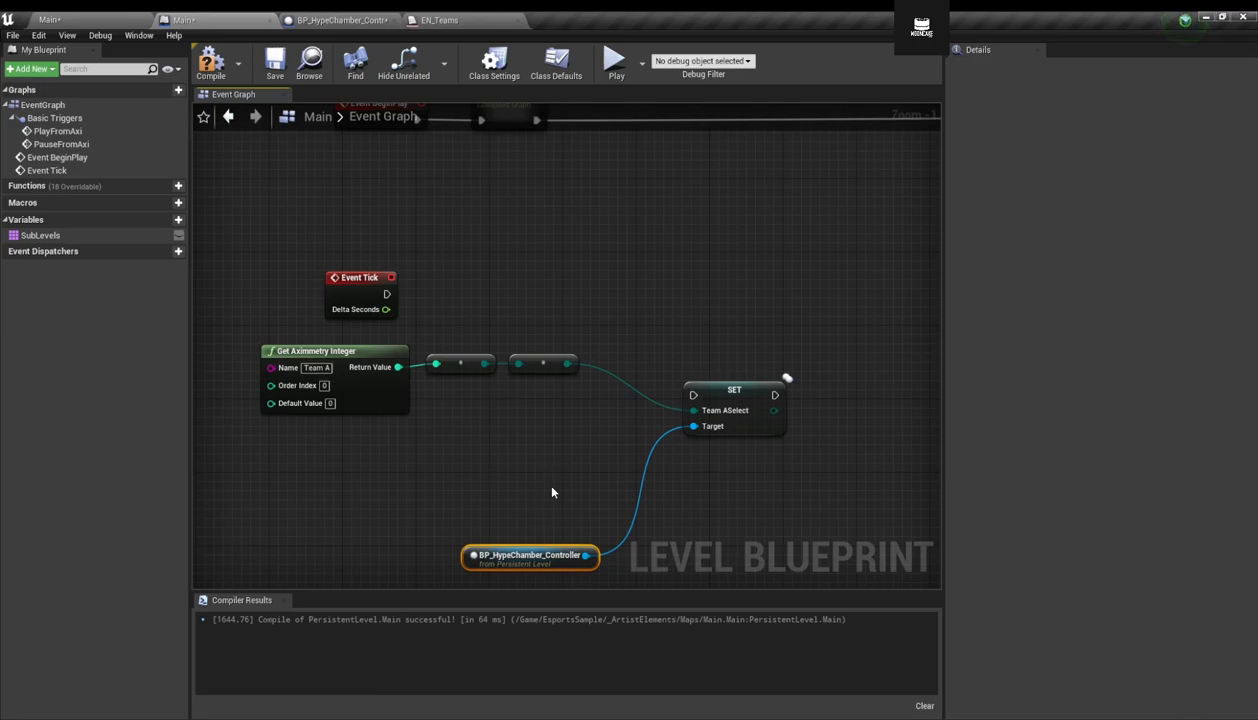
right_click_drag(540, 476, 471, 395)
left_click_drag(505, 478, 483, 507)
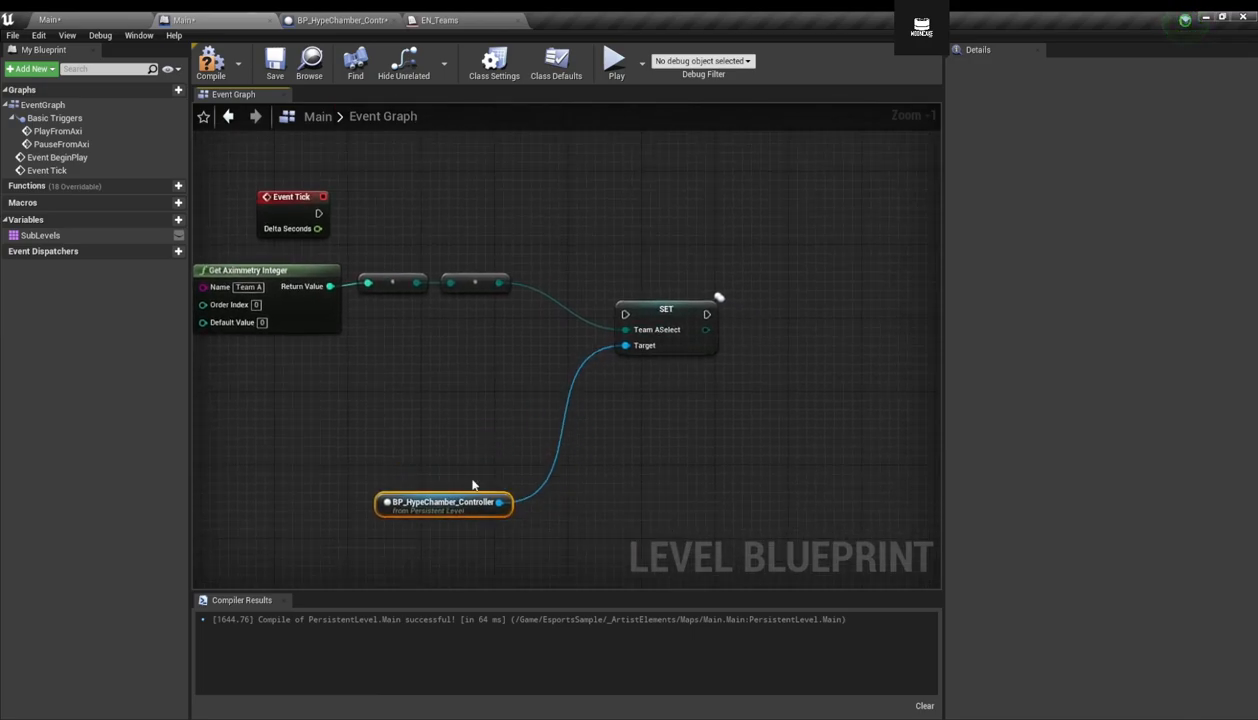
right_click_drag(450, 407, 592, 469)
Duplicate the Team A integer node with its conversion nodes, place the copy directly below, and name its input Team B.
left_click_drag(631, 437, 289, 313)
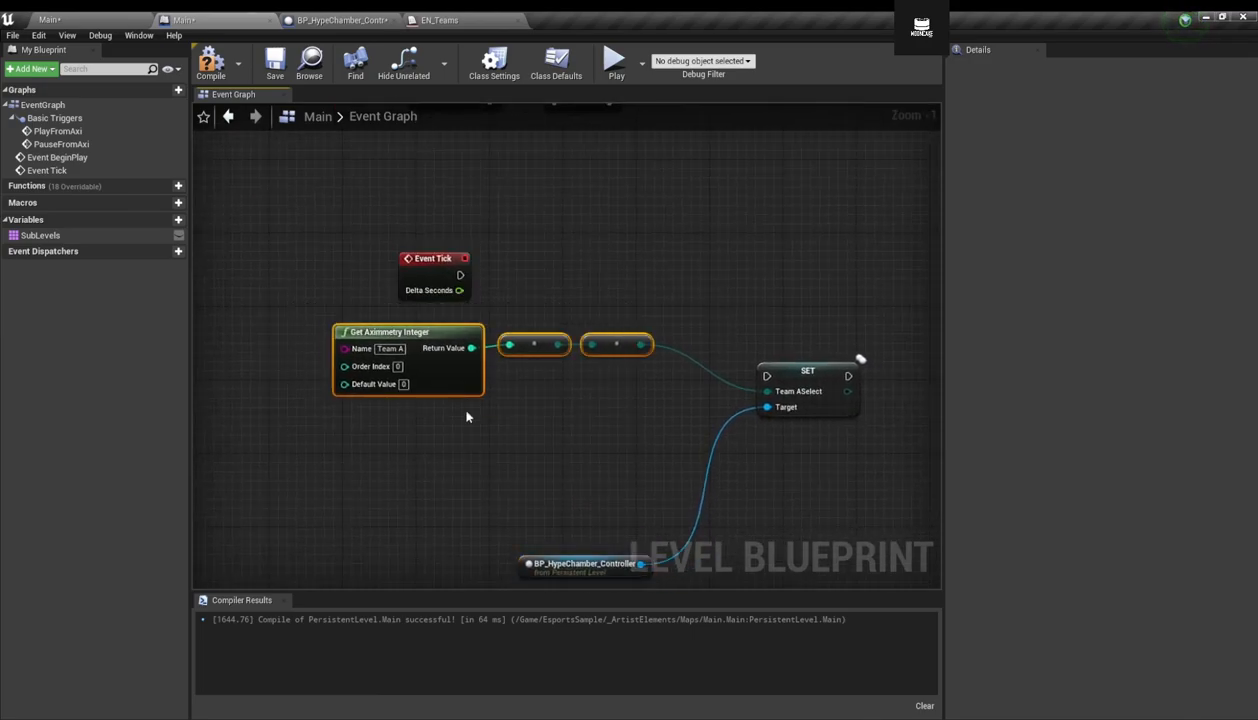
right_click(359, 318)
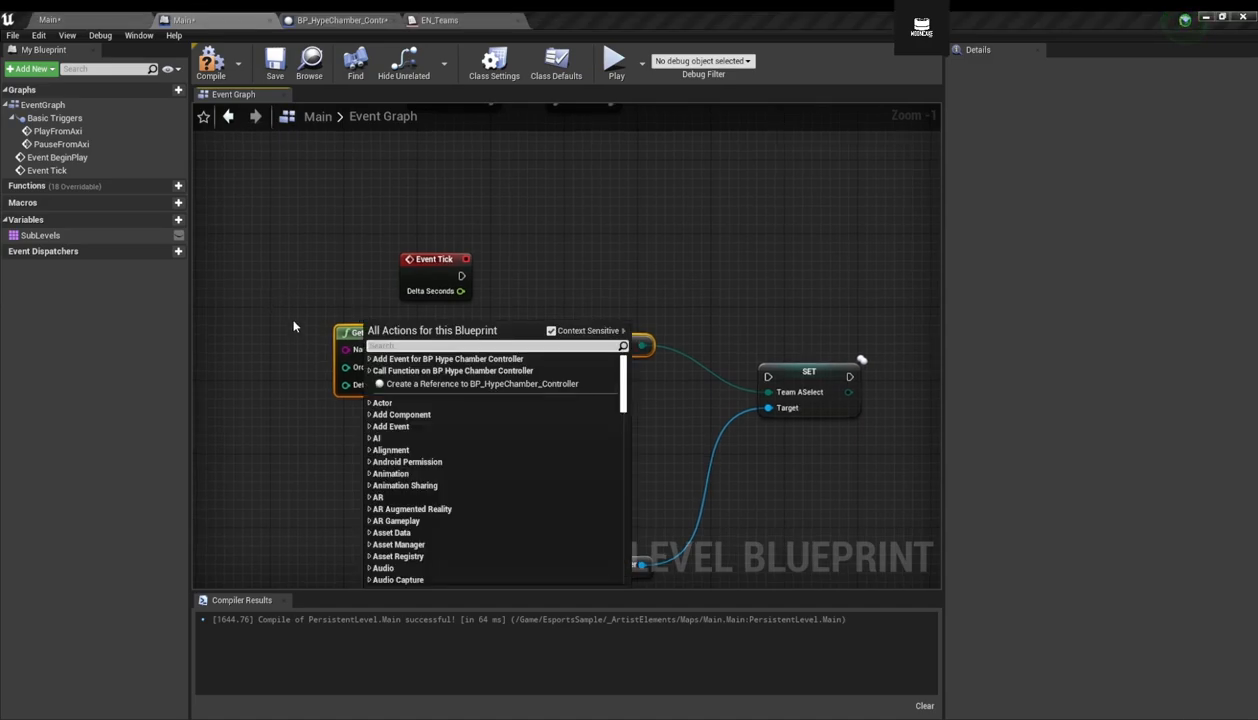
key("Escape")
right_click(402, 338)
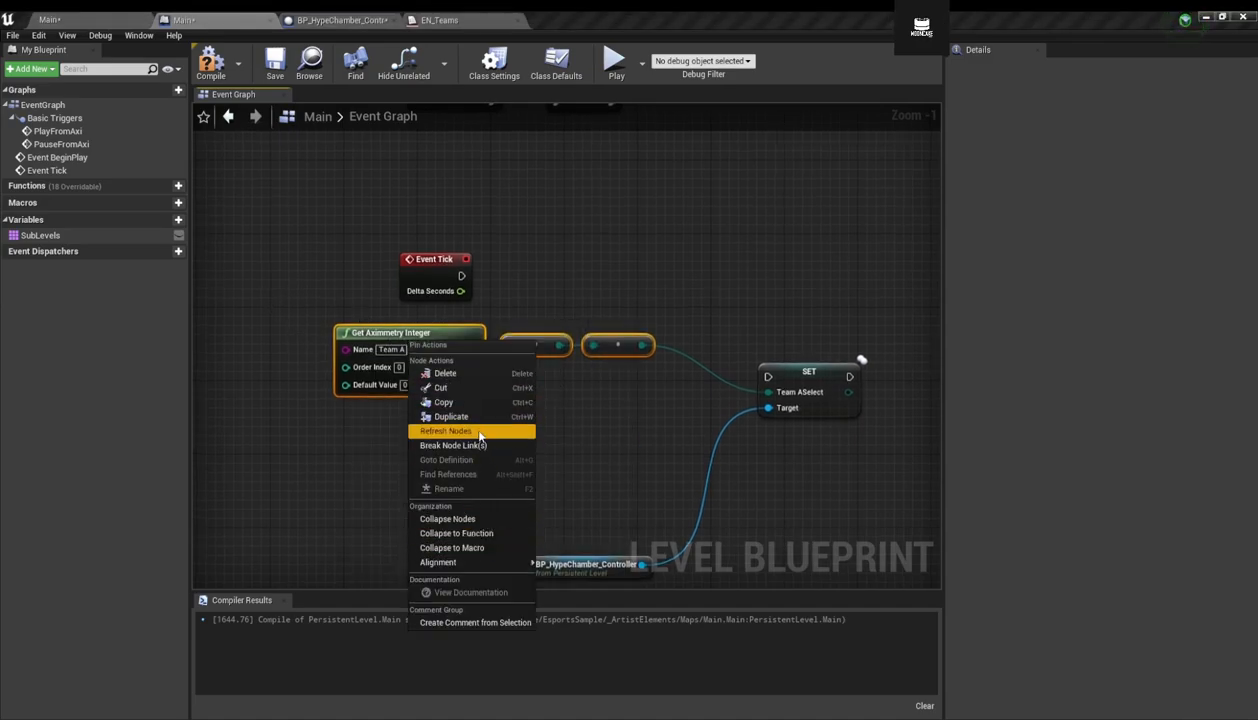
left_click(451, 416)
left_click_drag(509, 378, 417, 447)
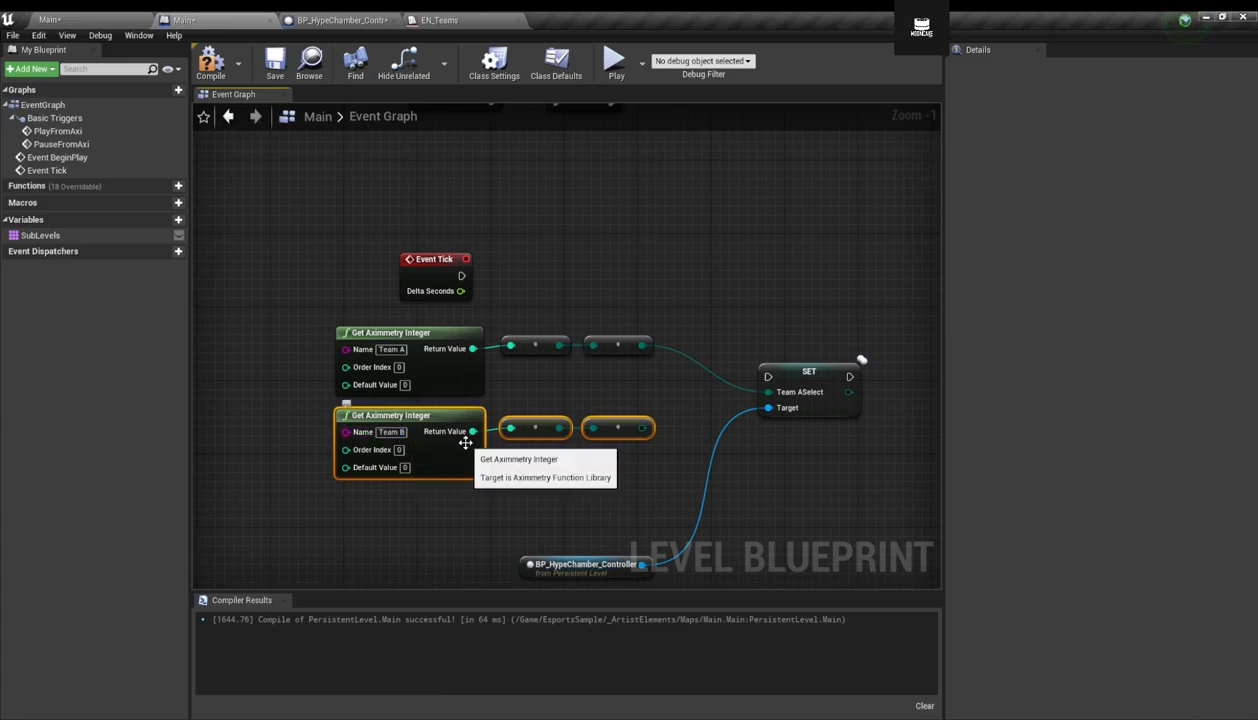
Delete the second conversion node from the duplicated Team B row.
left_click(590, 456)
left_click(630, 433)
key("Delete")
right_click_drag(630, 486, 469, 456)
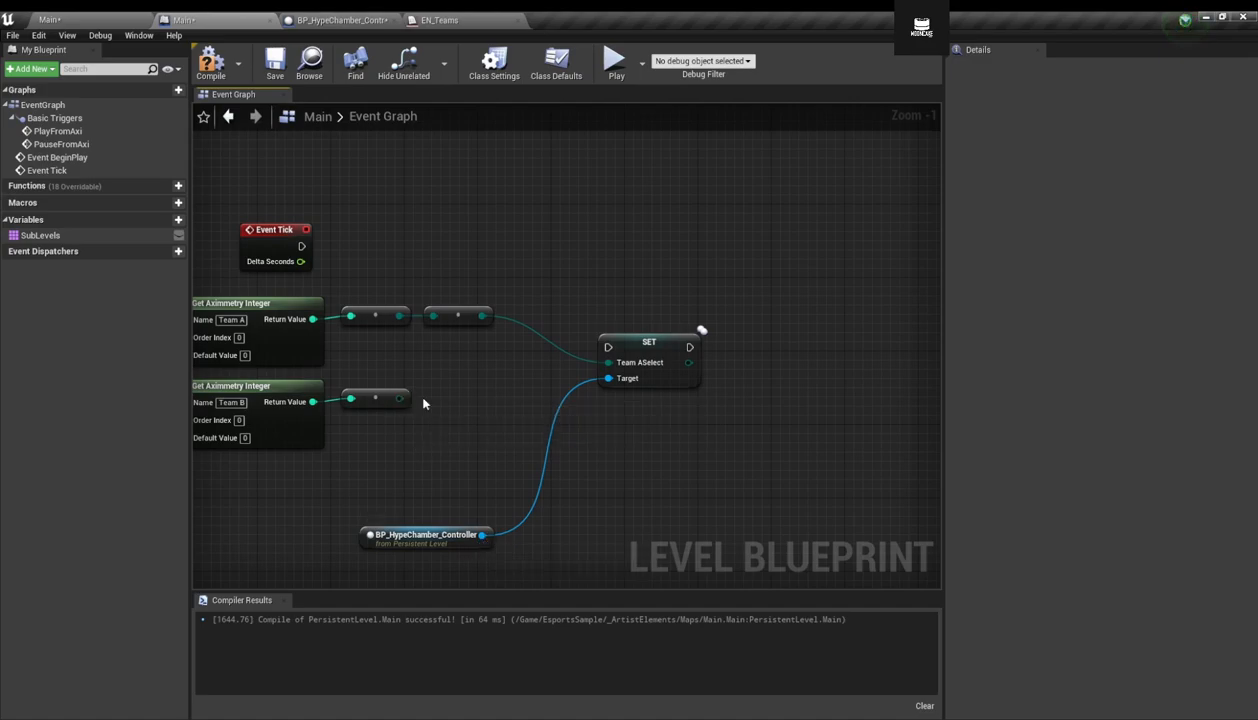
left_click_drag(481, 535, 656, 449)
type("set team B")
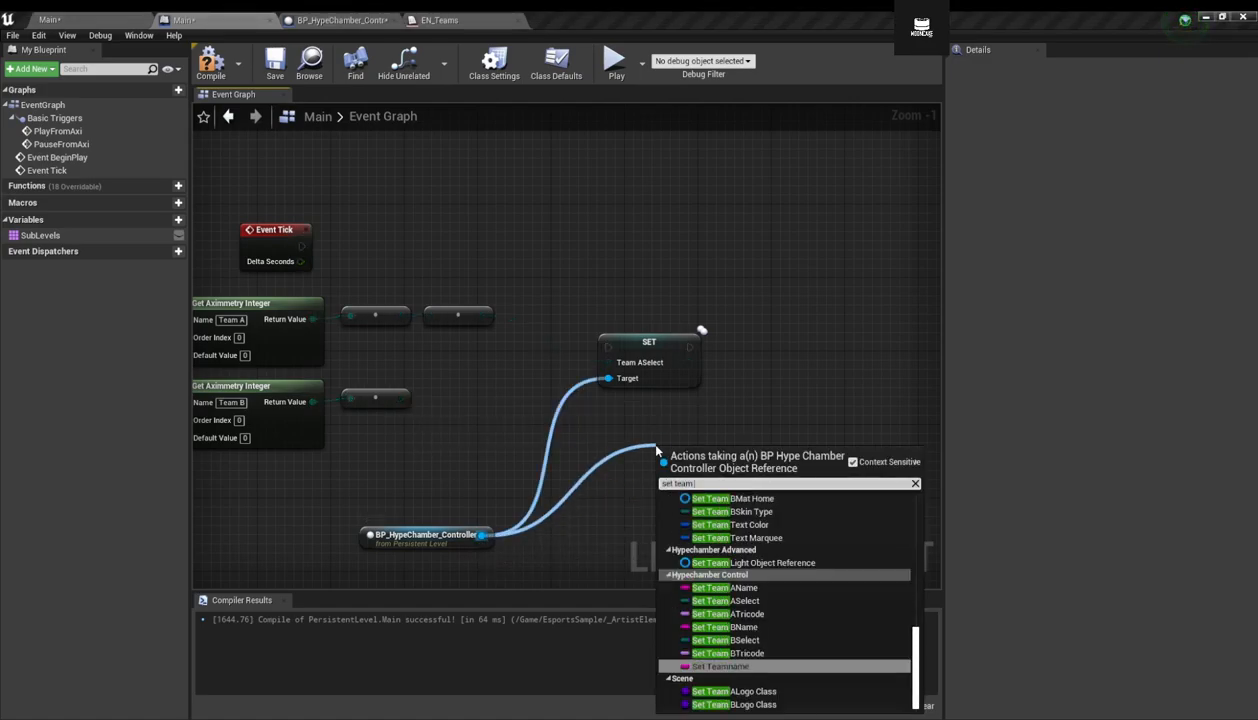
key("Return")
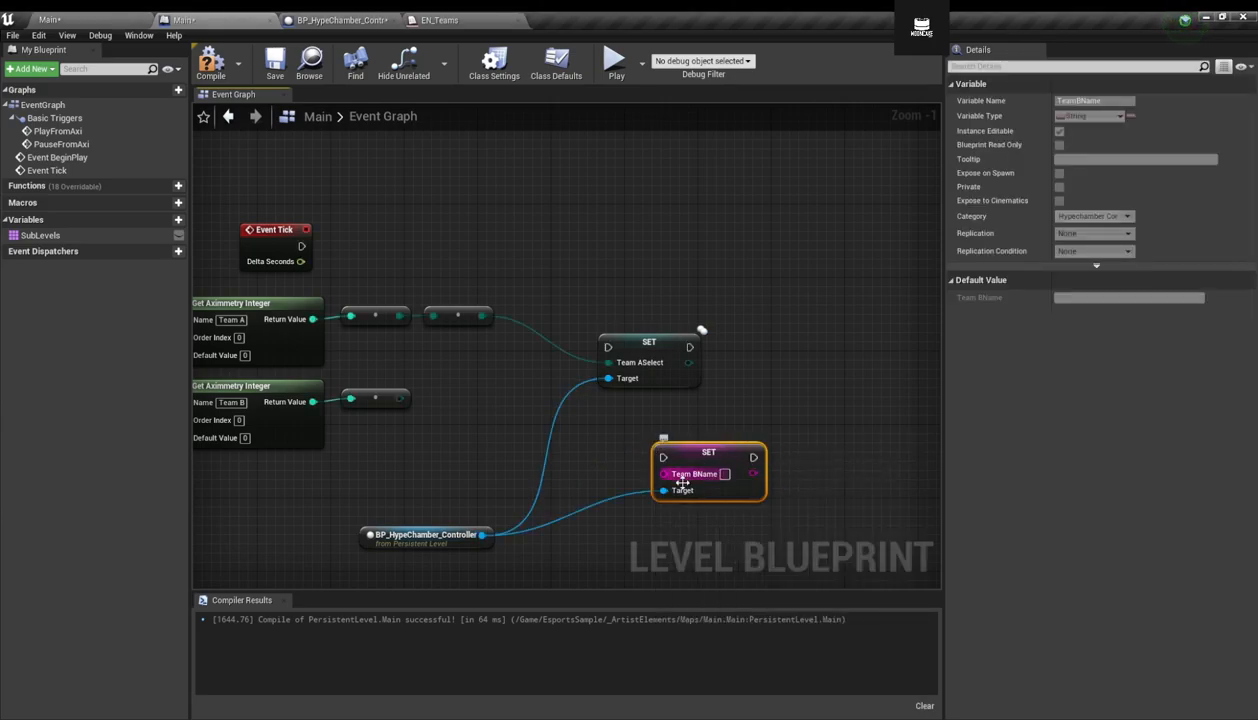
key("Delete")
Create a Set Team BSelect node from the controller reference, feed it the Team B byte, and align both Set nodes.
left_click_drag(466, 545, 627, 423)
type("team B")
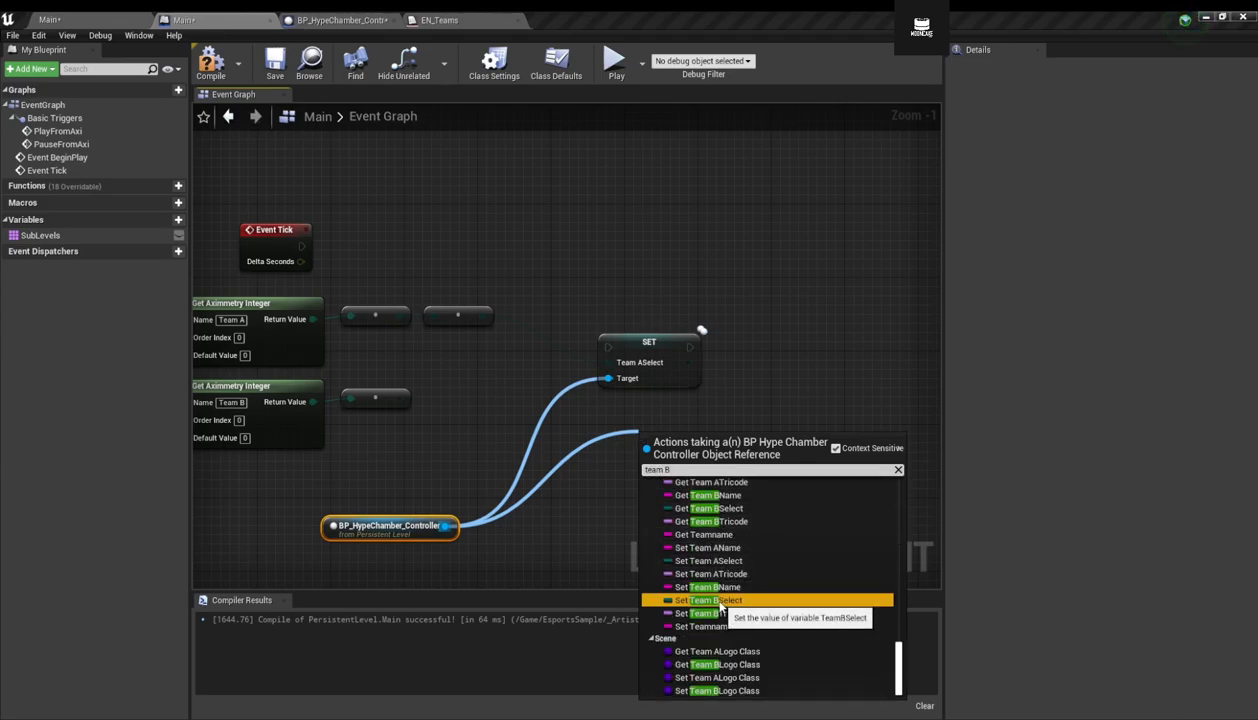
left_click(712, 600)
left_click_drag(669, 440, 613, 431)
left_click_drag(399, 399, 642, 411)
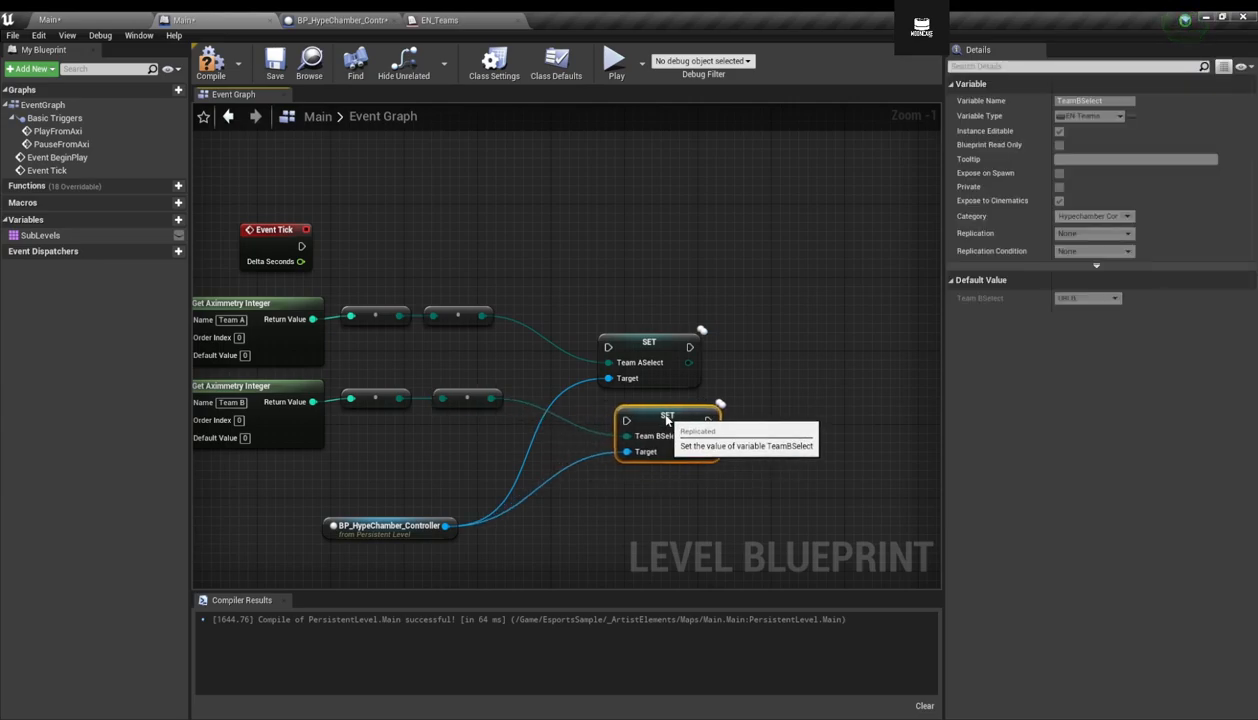
left_click_drag(649, 345, 649, 290)
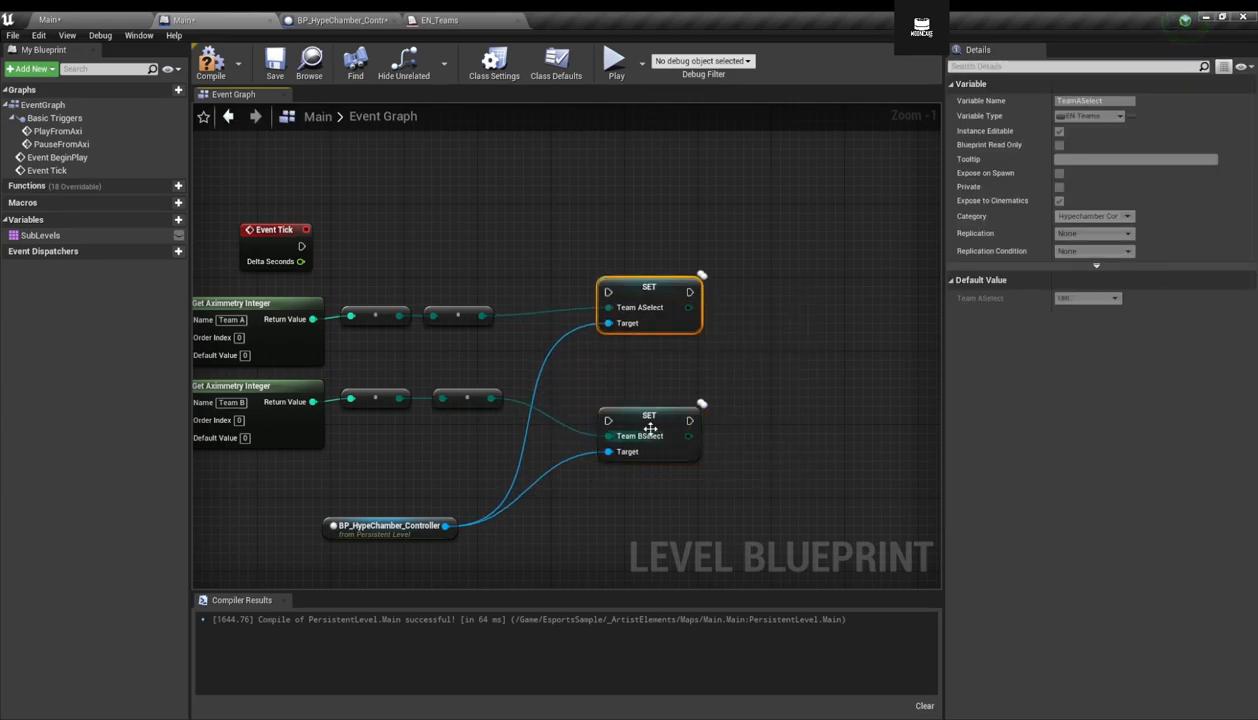
Chain Event Tick through the Team A and Team B Set nodes, tidy the Team B and controller nodes, and compile and save.
left_click_drag(649, 415, 658, 378)
left_click_drag(301, 246, 608, 292)
left_click_drag(693, 294, 607, 375)
left_click_drag(436, 522, 464, 467)
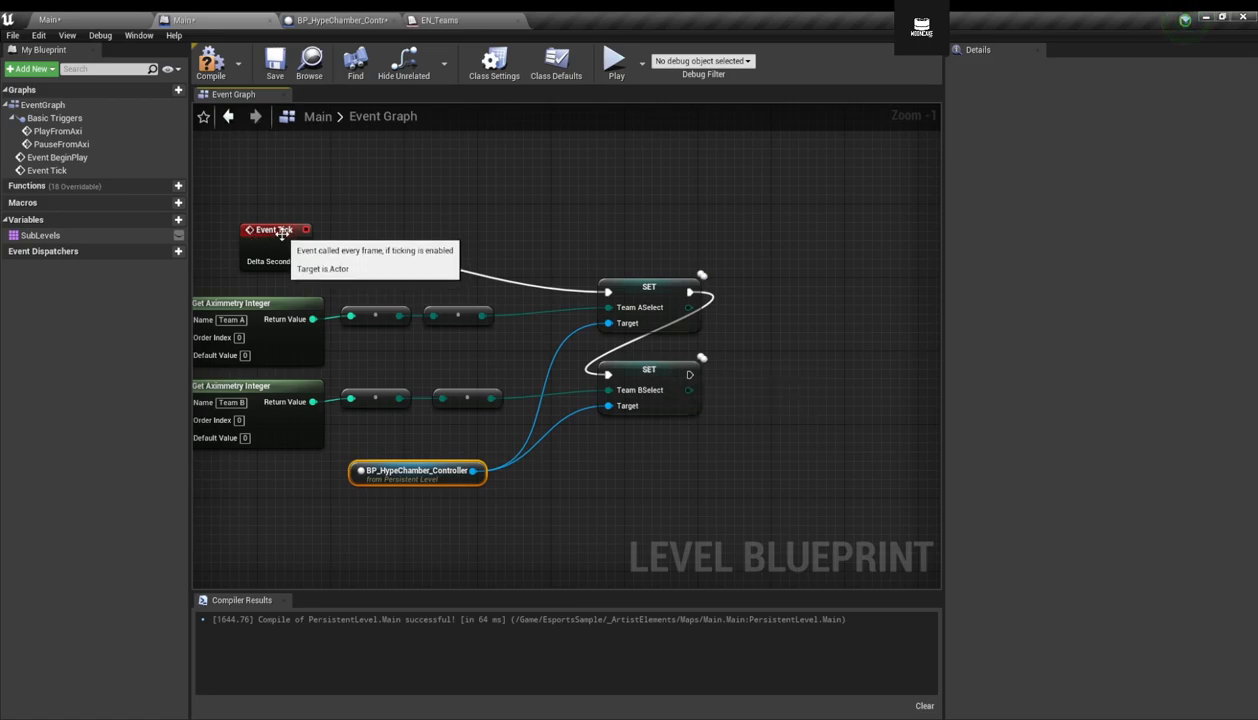
left_click(211, 62)
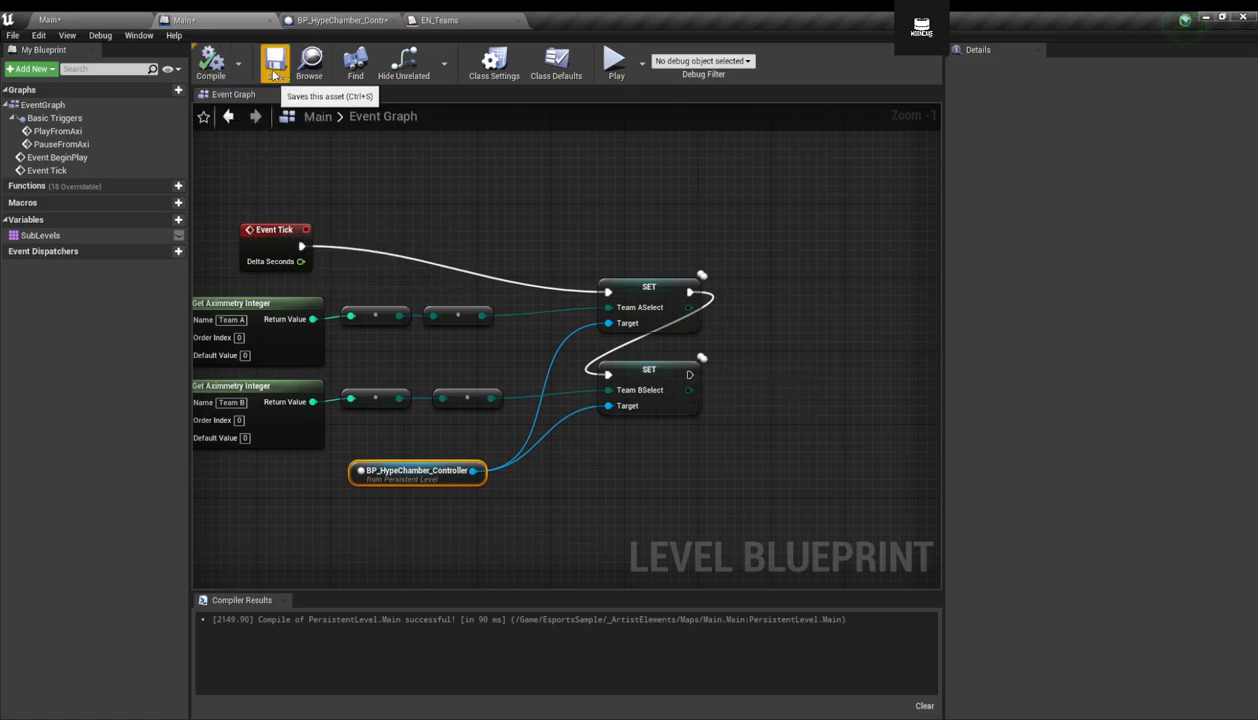
left_click(274, 70)
Move the controller reference lower, duplicate the integer node and its byte conversion below Team B, and name the copy's input Mode Select.
right_click_drag(410, 317, 432, 227)
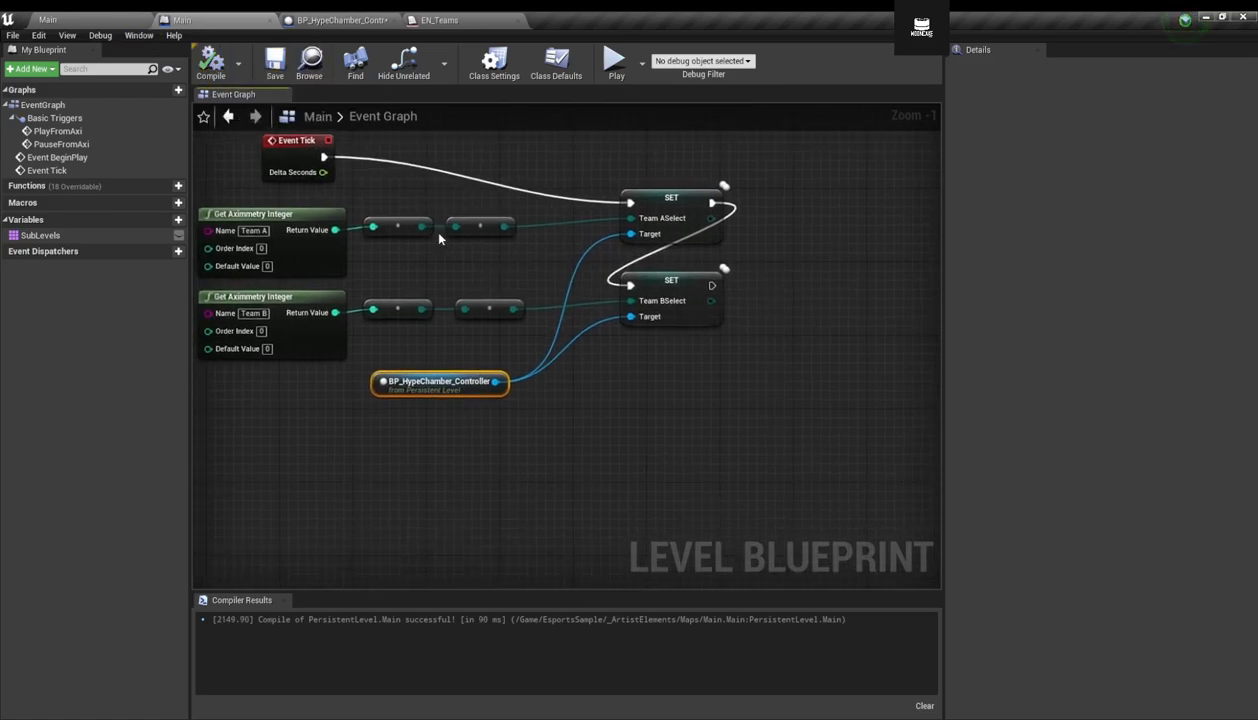
left_click_drag(466, 391, 357, 529)
right_click_drag(307, 286, 414, 332)
mouse_move(414, 332)
left_mouse_down()
mouse_move(505, 407)
mouse_move(498, 423)
mouse_move(362, 447)
left_mouse_up()
key("ctrl+c")
key("ctrl+v")
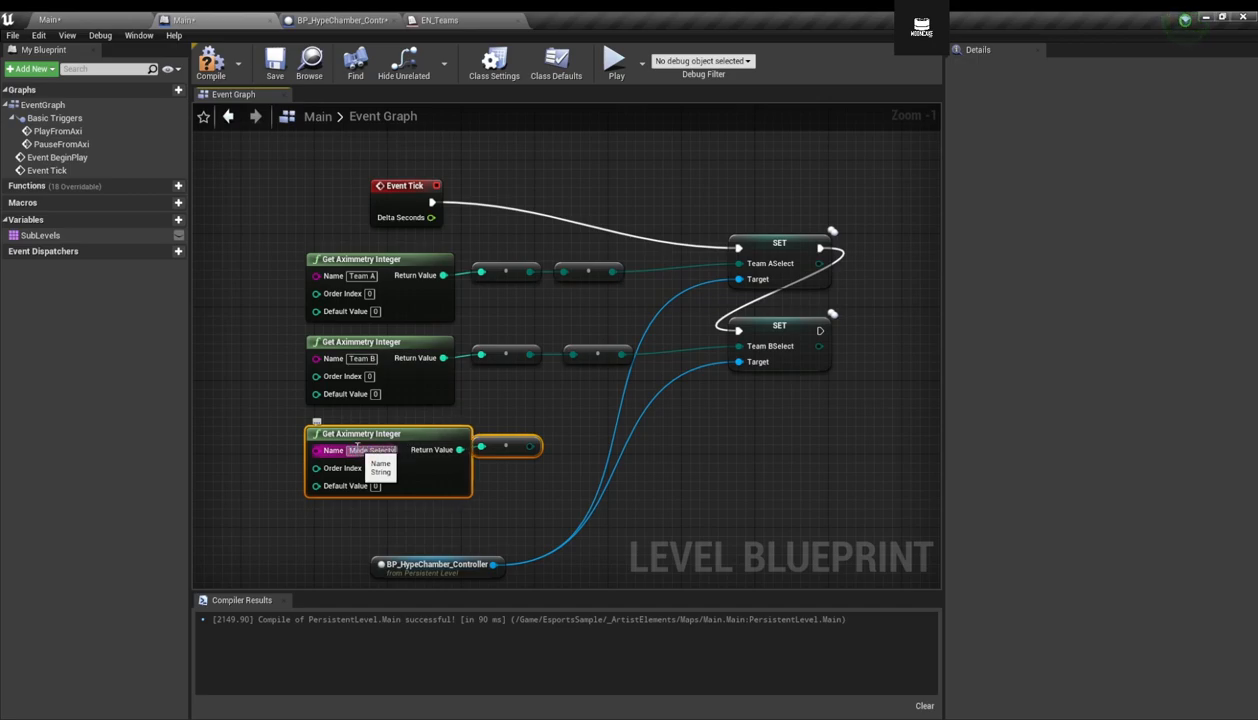
left_click(519, 451)
left_click_drag(519, 451, 537, 450)
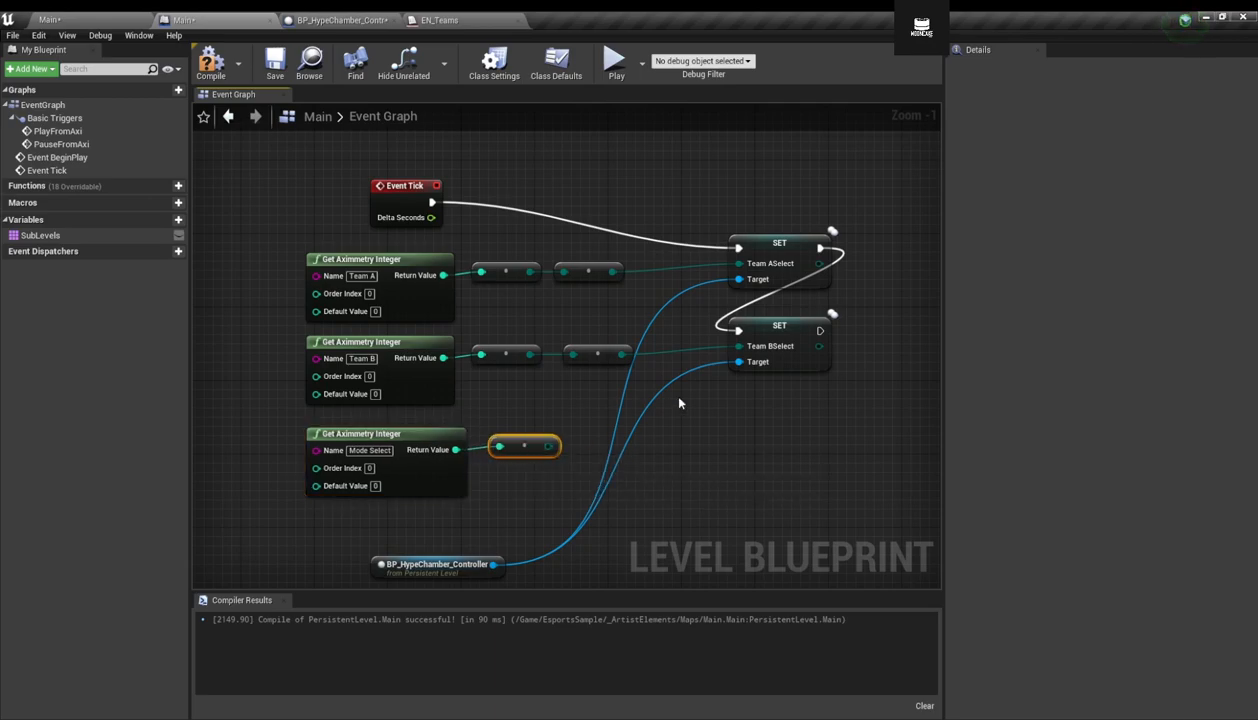
Create a Set Mode Select node from the controller reference and feed it the Mode Select byte through an enum conversion.
left_click_drag(494, 568, 701, 481)
type("mode s")
key("Down")
key("Up")
key("Return")
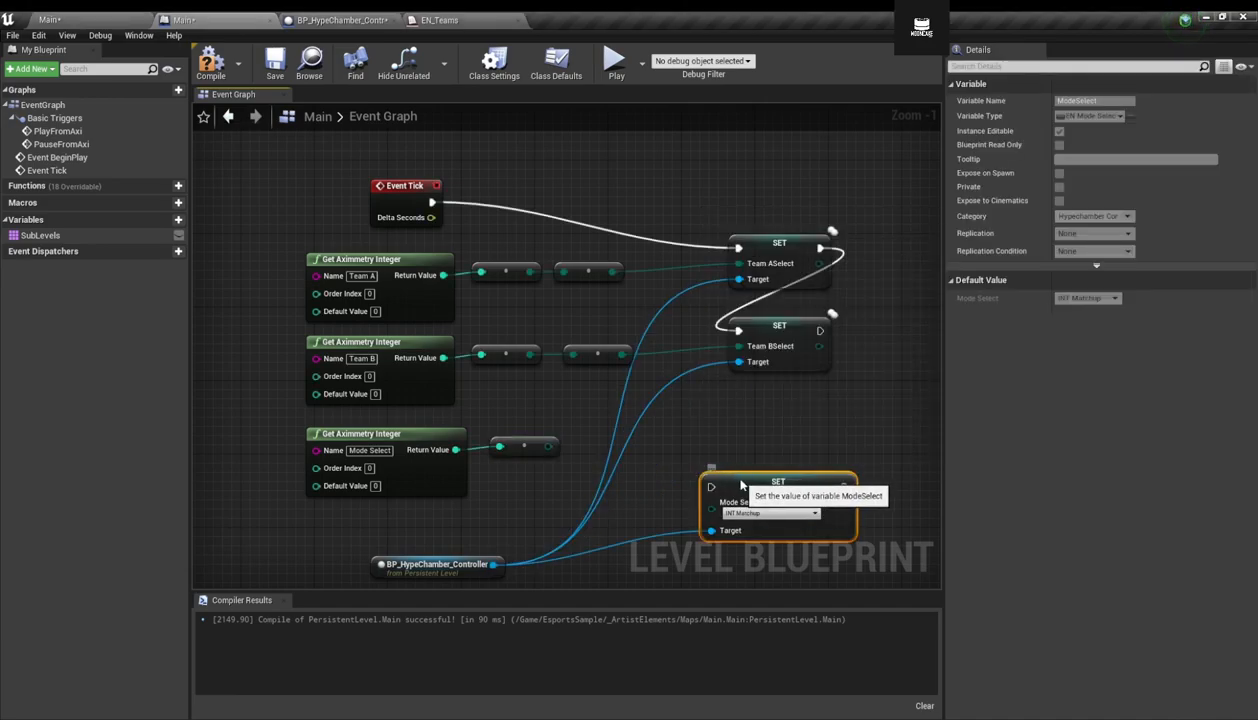
left_click_drag(712, 480, 712, 425)
left_click_drag(548, 446, 711, 447)
left_click_drag(618, 438, 598, 450)
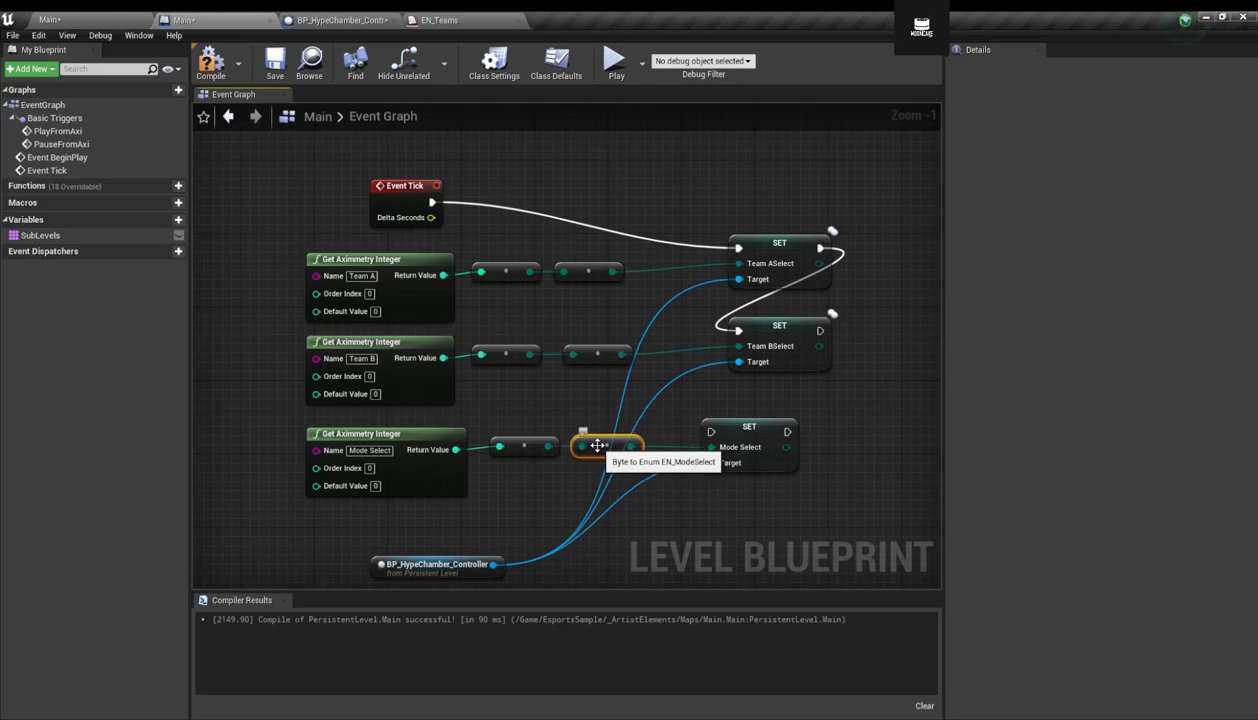
key("Print")
left_click_drag(543, 408, 806, 489)
left_click_drag(672, 457, 603, 454)
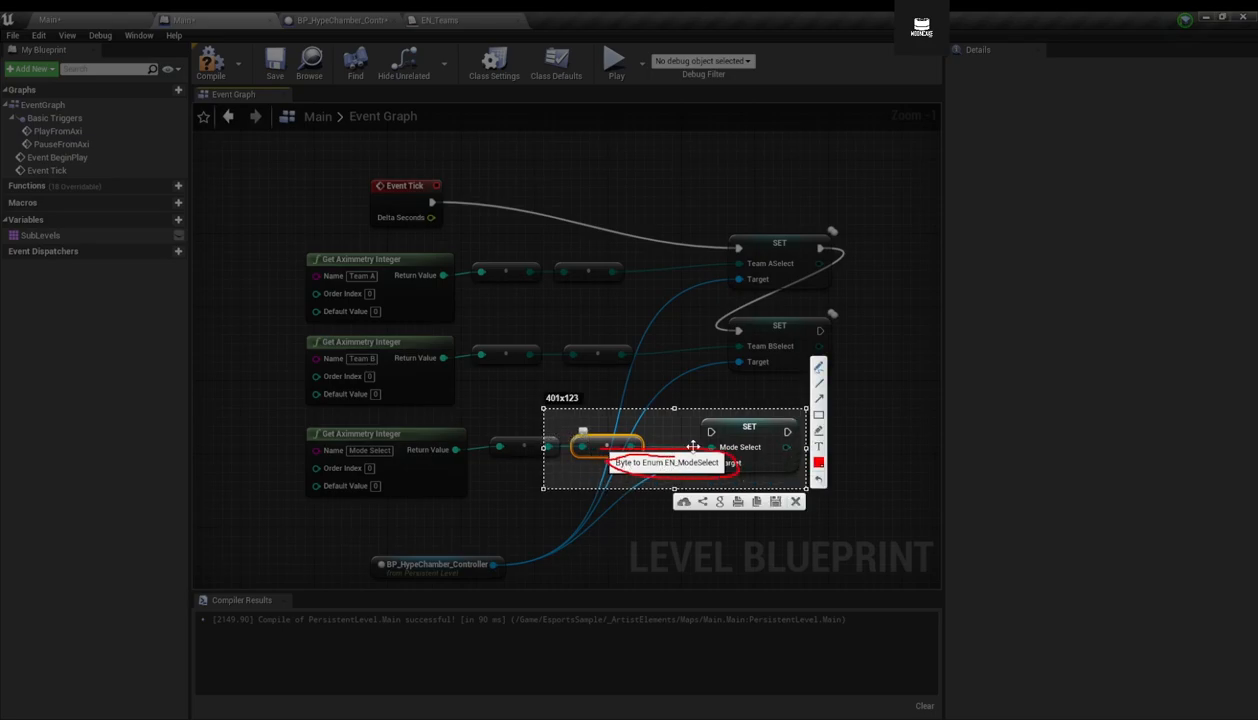
left_click(893, 430)
key("Escape")
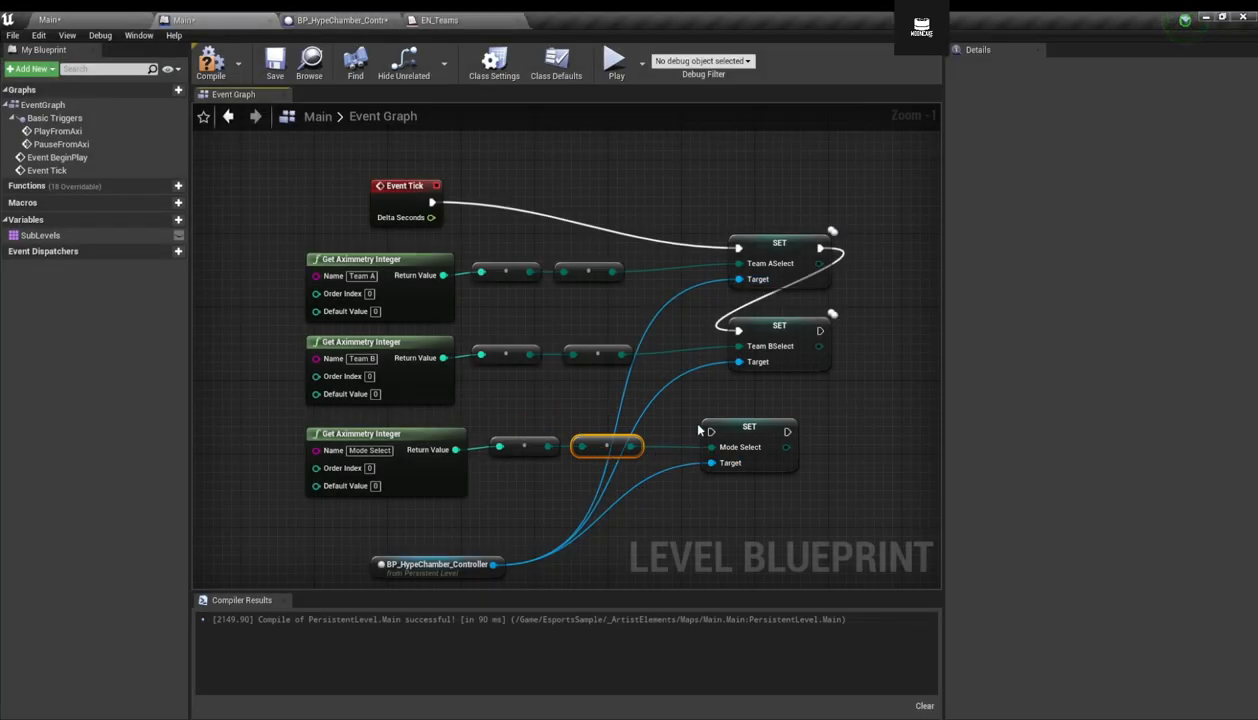
Chain the Mode Select Set node after the Team B one, align it below, and move all three Set nodes up together.
left_click_drag(752, 420, 787, 420)
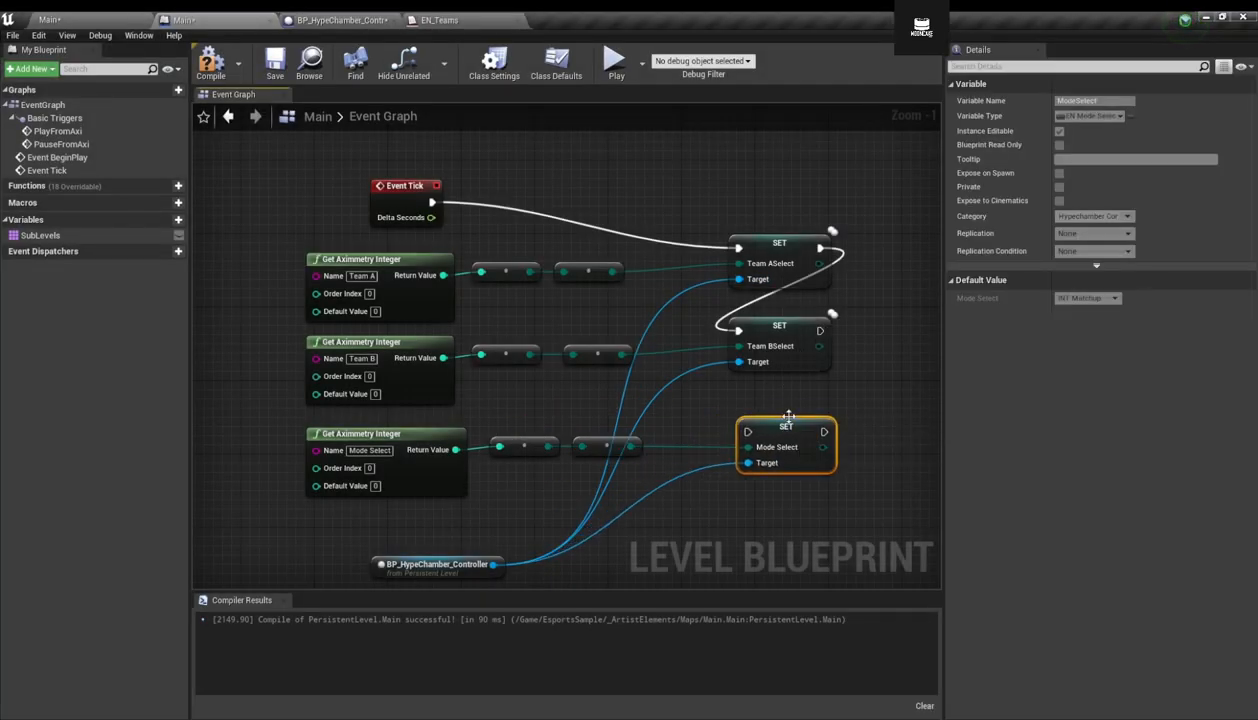
left_click_drag(820, 330, 754, 435)
left_click_drag(773, 429, 764, 409)
left_click_drag(733, 278, 740, 420)
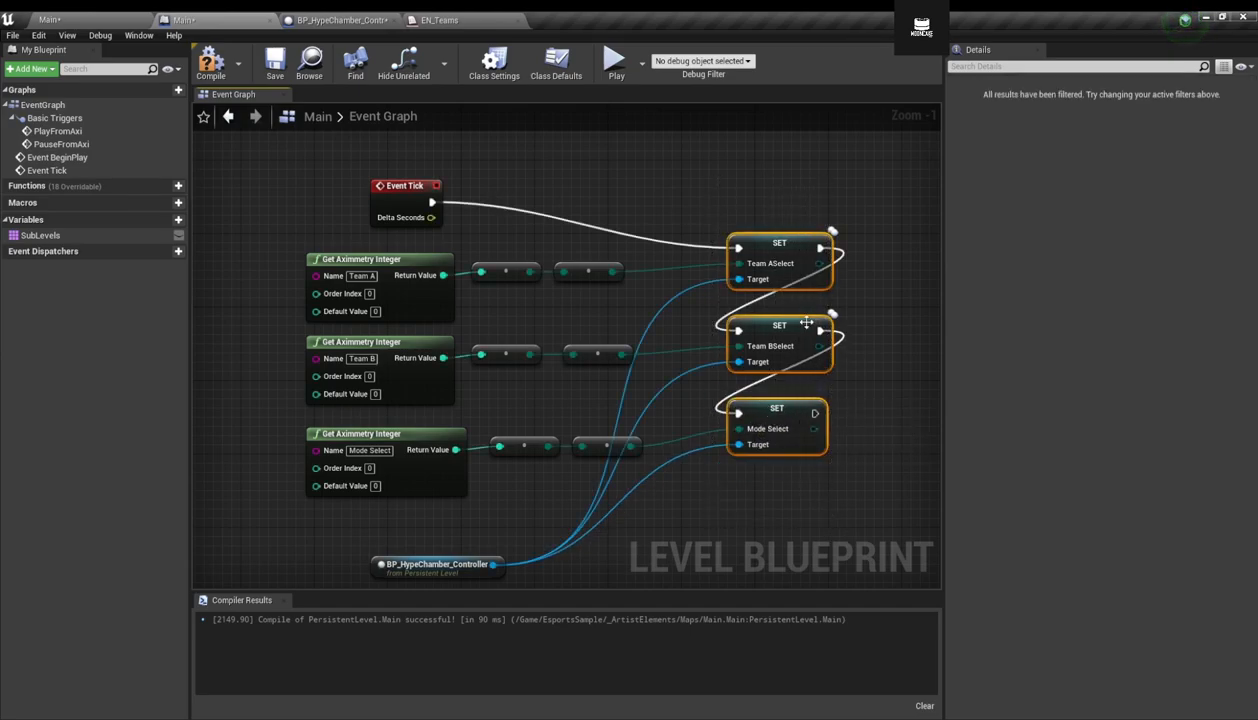
left_click_drag(796, 328, 806, 291)
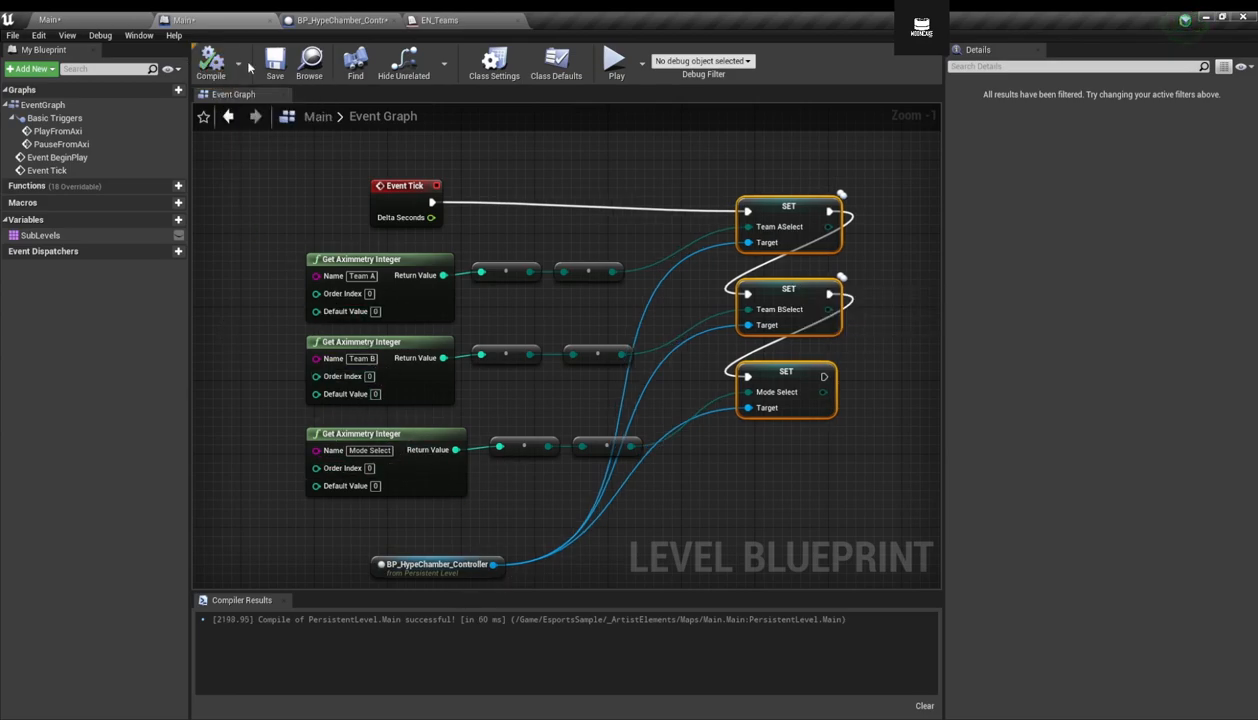
Return to the Main level and play it in the editor.
left_click(91, 17)
right_click_drag(702, 374, 670, 426)
key("s")
key("w")
left_click(687, 77)
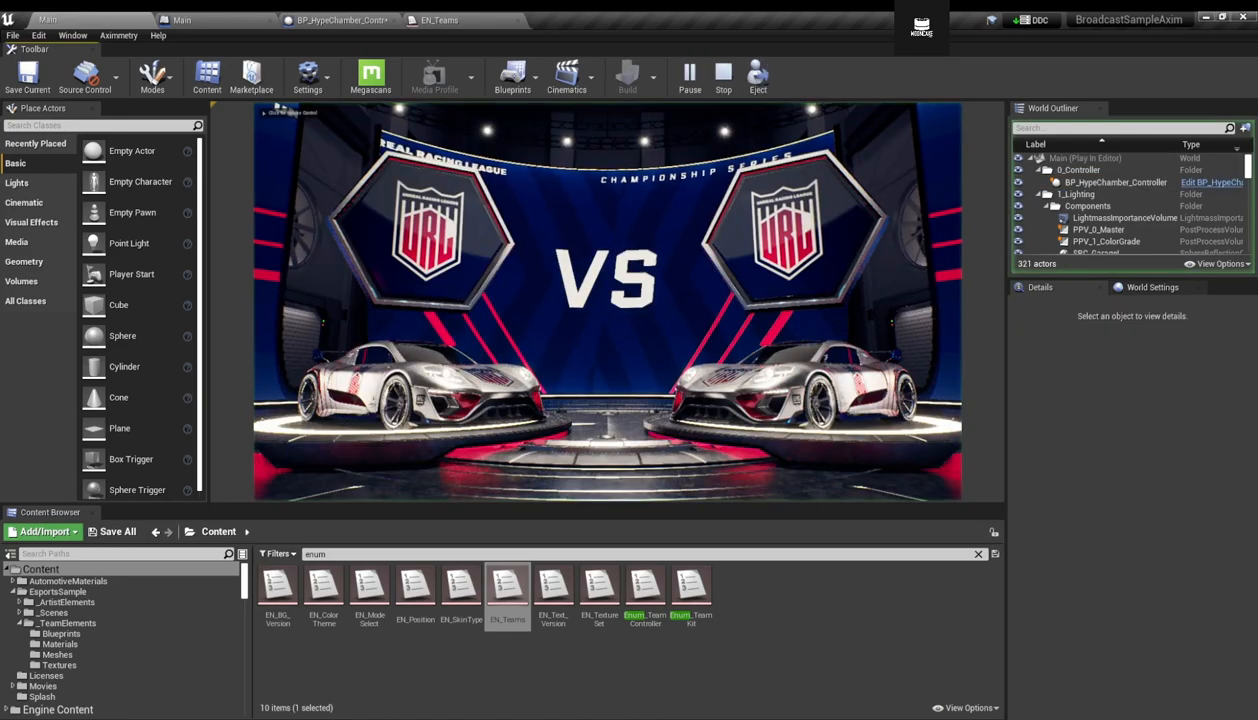
Switch to Aximmetry, reload the changed BroadcastSampleAxim project node, and reposition it in the flow.
key("alt+Tab")
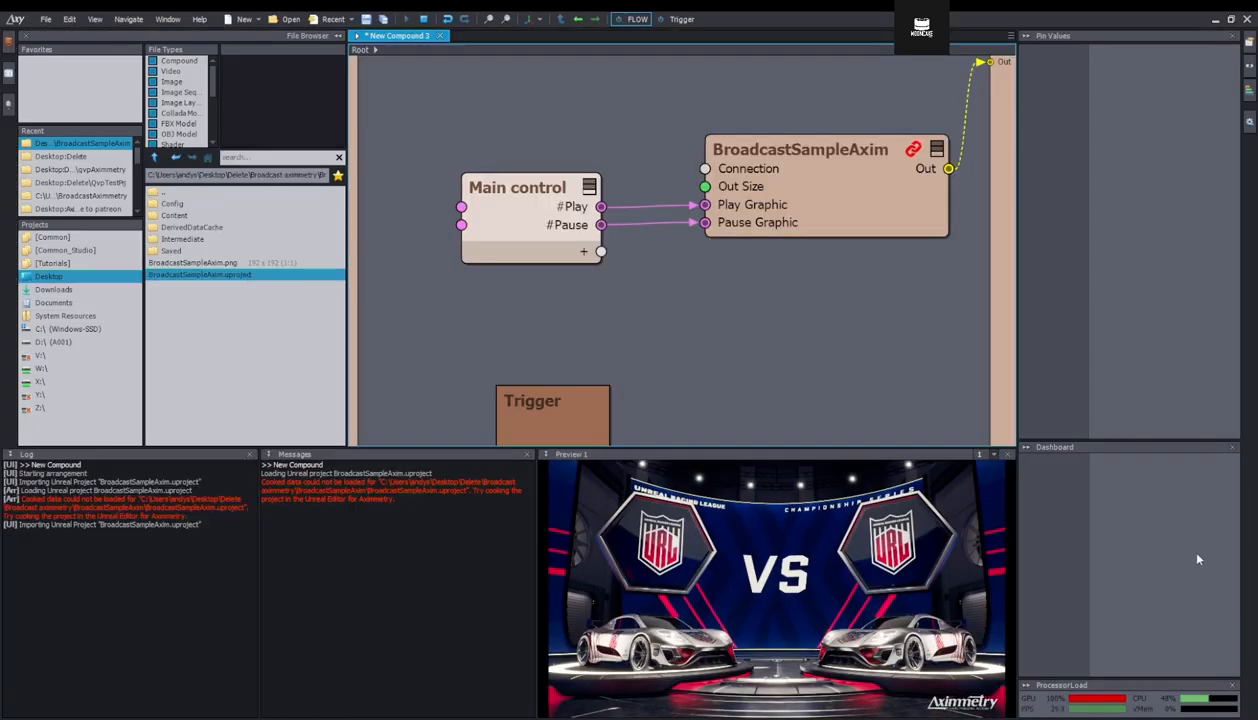
left_click_drag(910, 158, 853, 175)
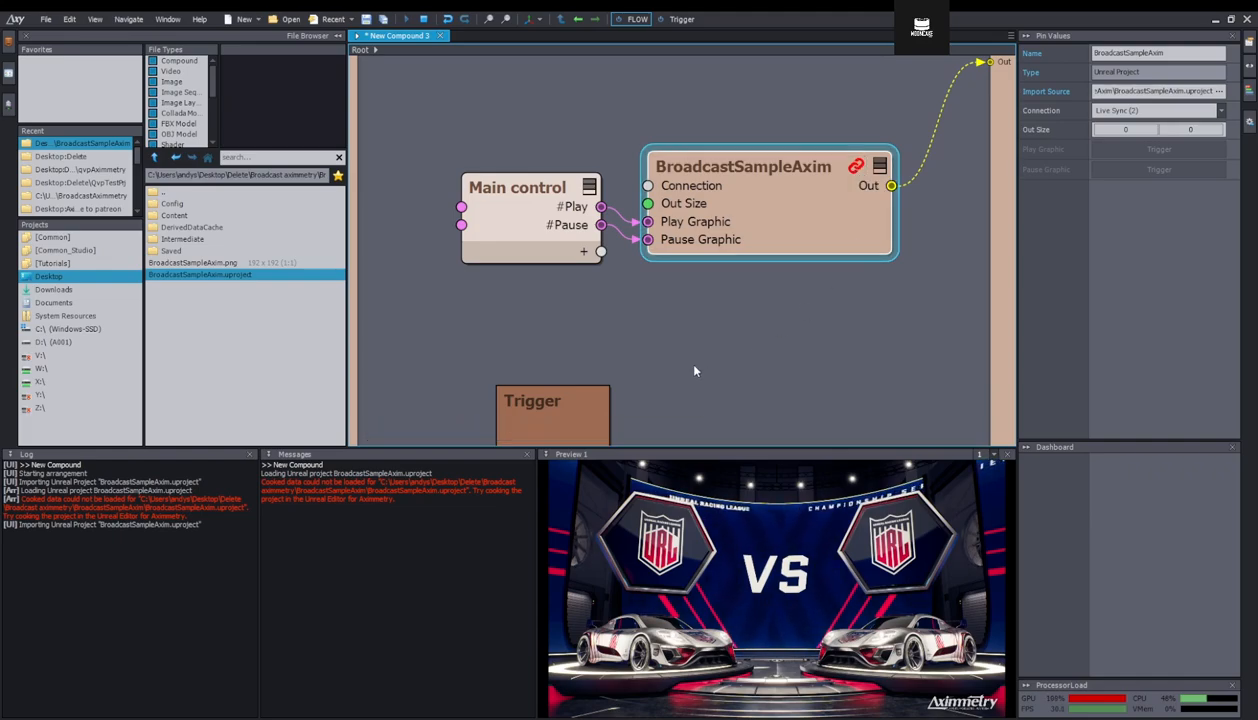
left_click(855, 166)
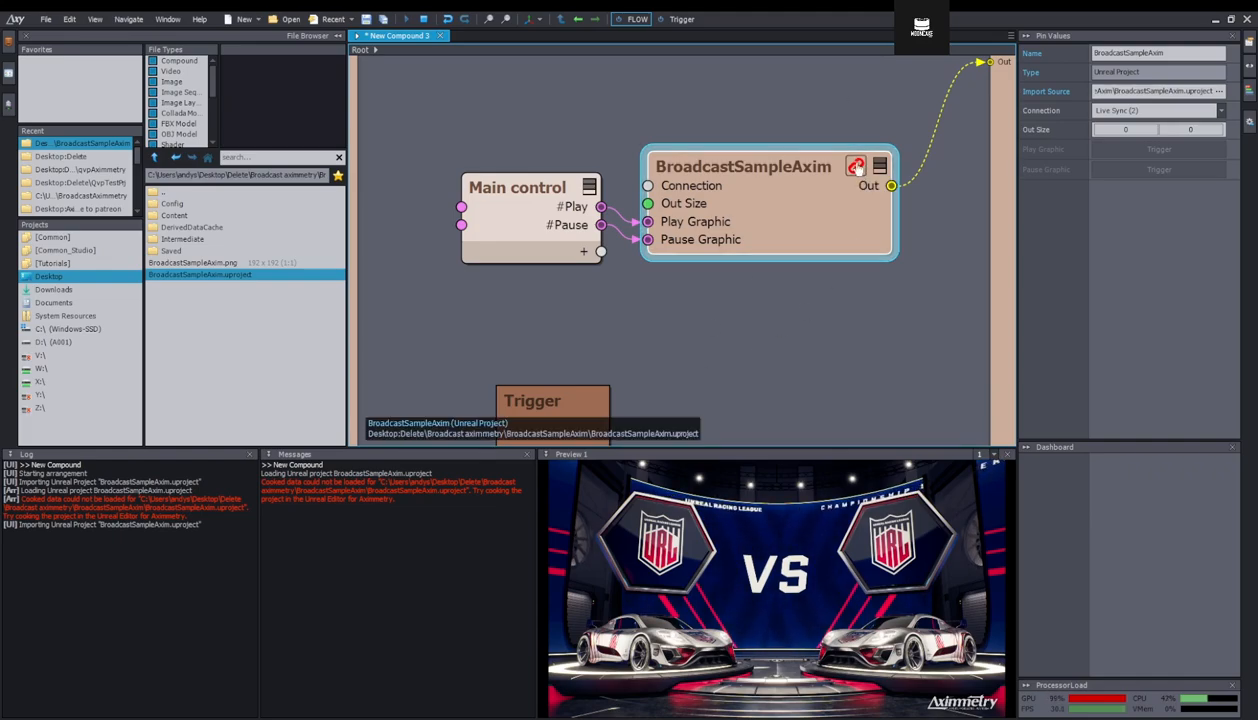
left_click_drag(821, 256, 846, 207)
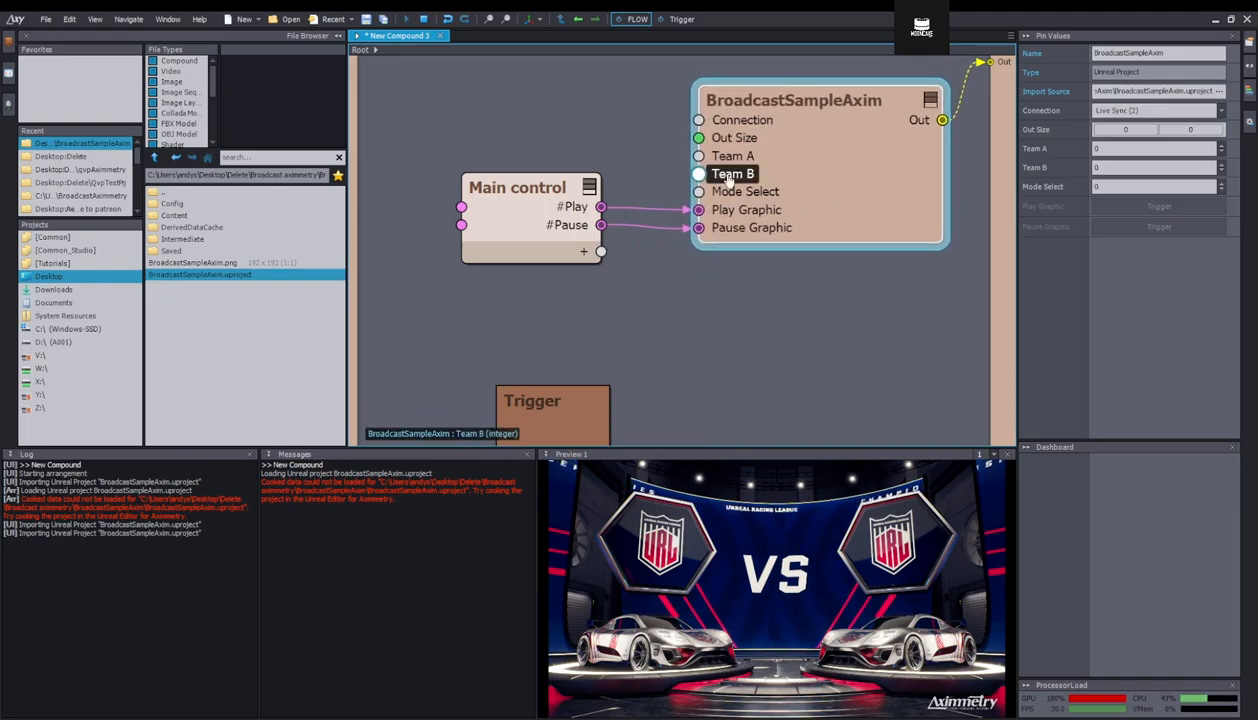
Expose Team A, Team B and Mode Select on the Main control node by wiring them to the matching BroadcastSampleAxim inputs.
left_click_drag(636, 220, 603, 270)
left_click(779, 277)
left_click(776, 294)
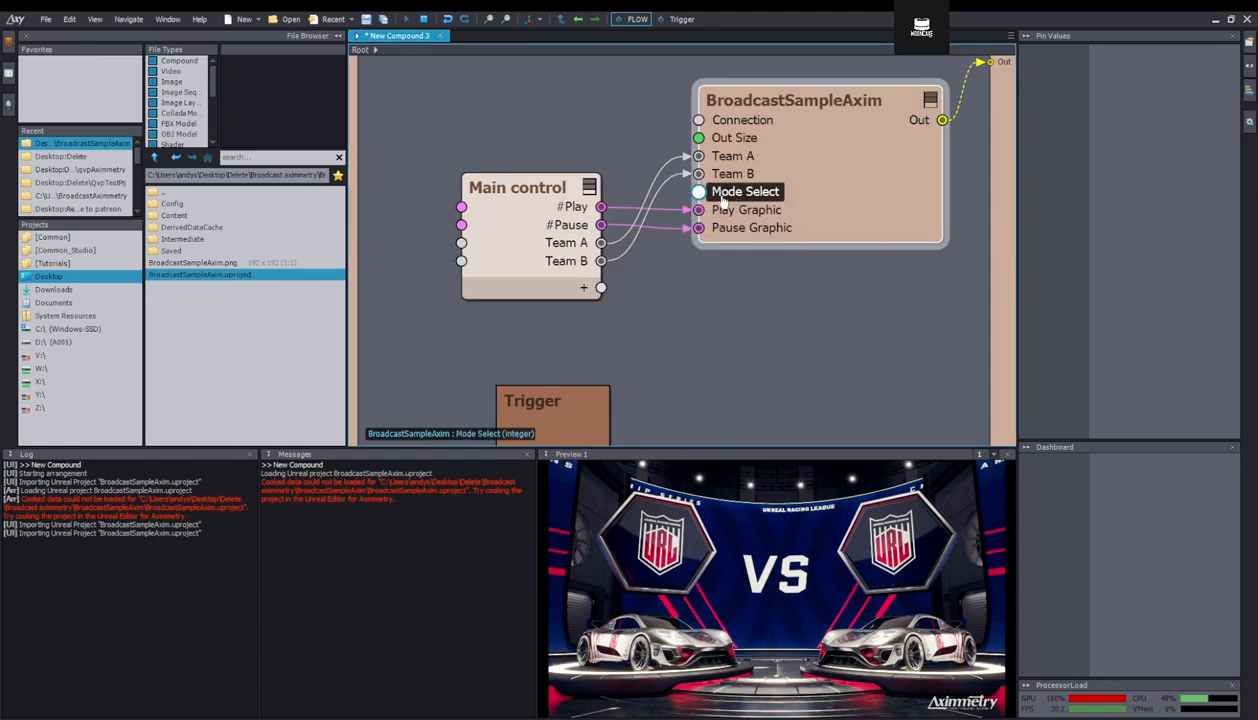
left_click_drag(698, 191, 600, 288)
left_click(777, 313)
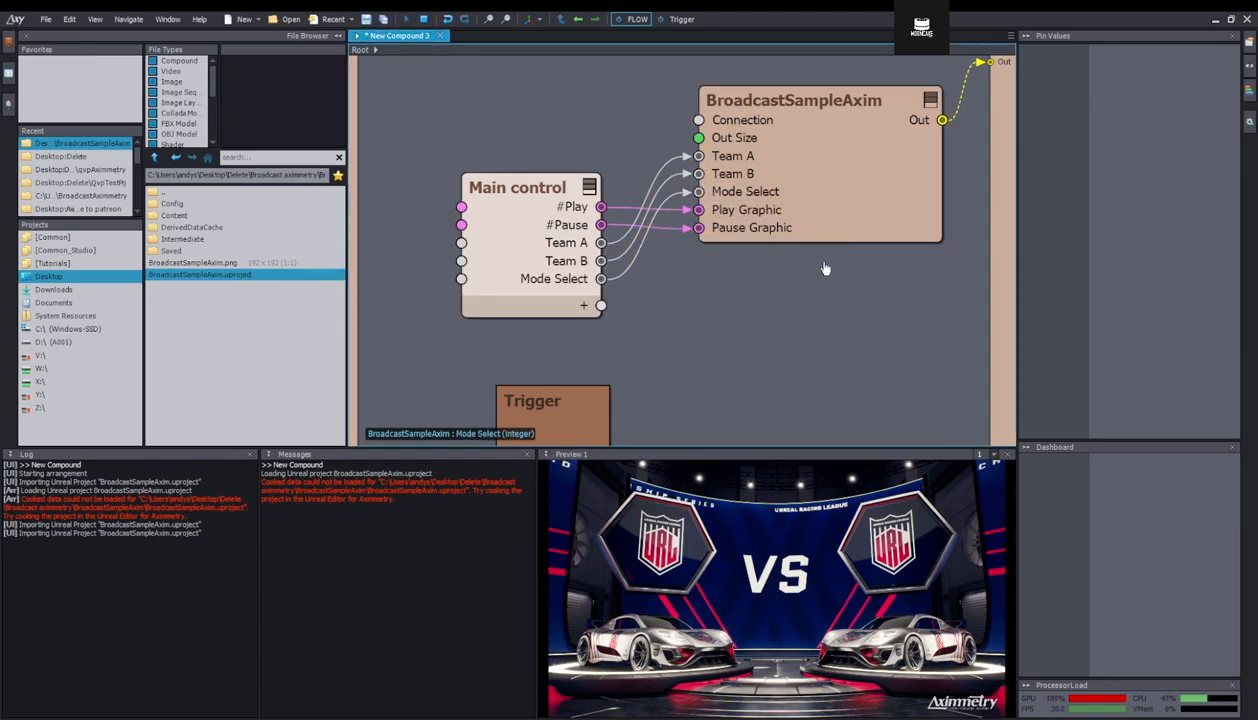
left_click_drag(858, 180, 840, 238)
Open the Trigger board and try the Main control's Team B at 1 and 2, leaving it at 2.
left_click(674, 19)
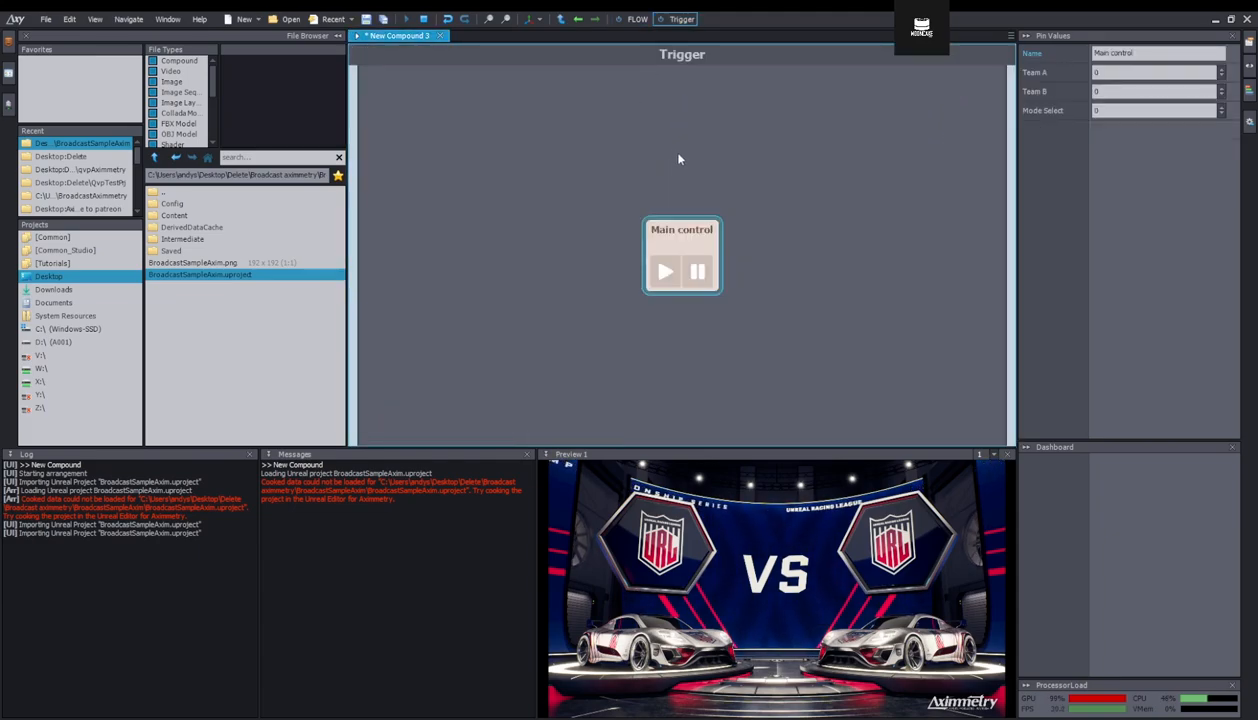
mouse_move(685, 233)
left_mouse_down()
mouse_move(658, 204)
mouse_move(687, 217)
left_mouse_up()
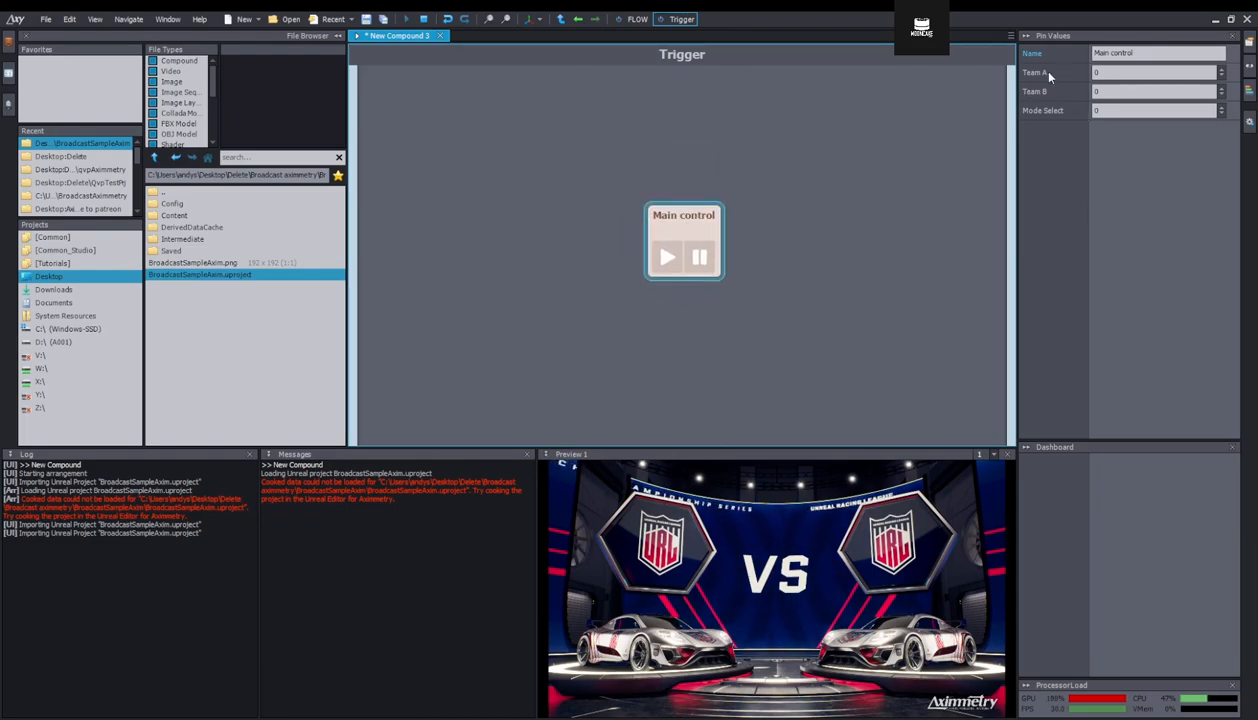
left_click(1112, 92)
right_click(1111, 93)
key("Escape")
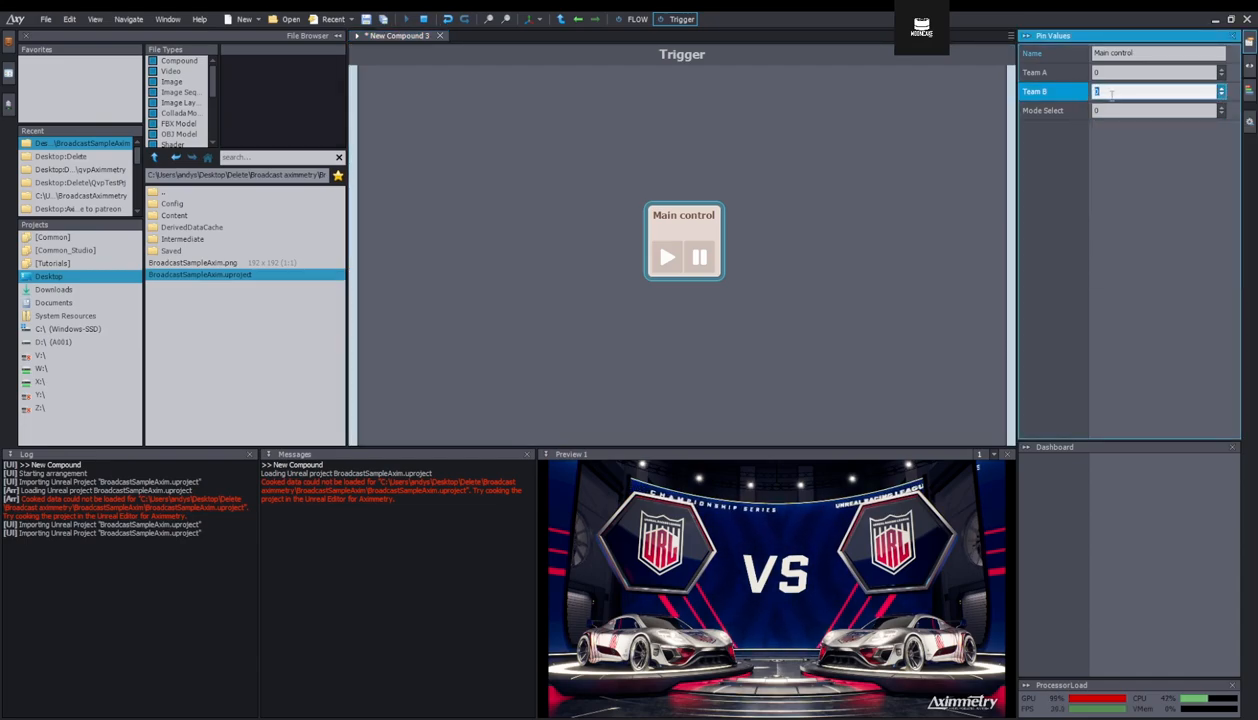
key("Return")
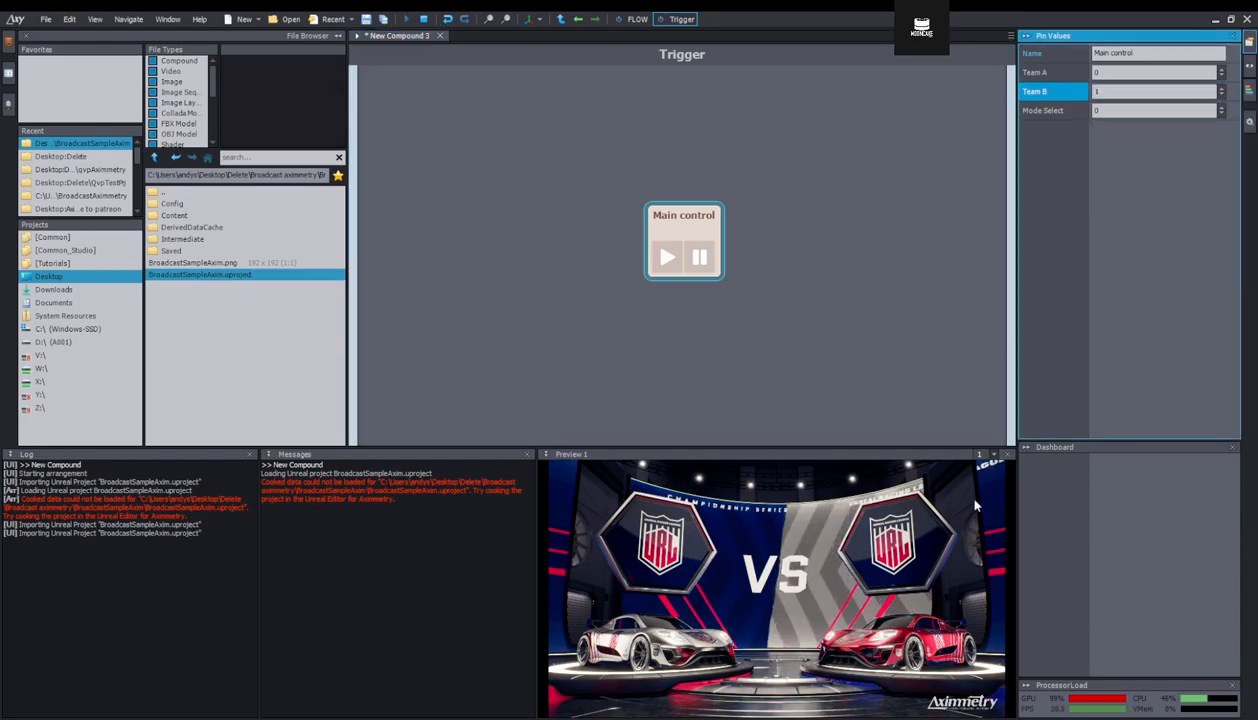
left_click(1111, 92)
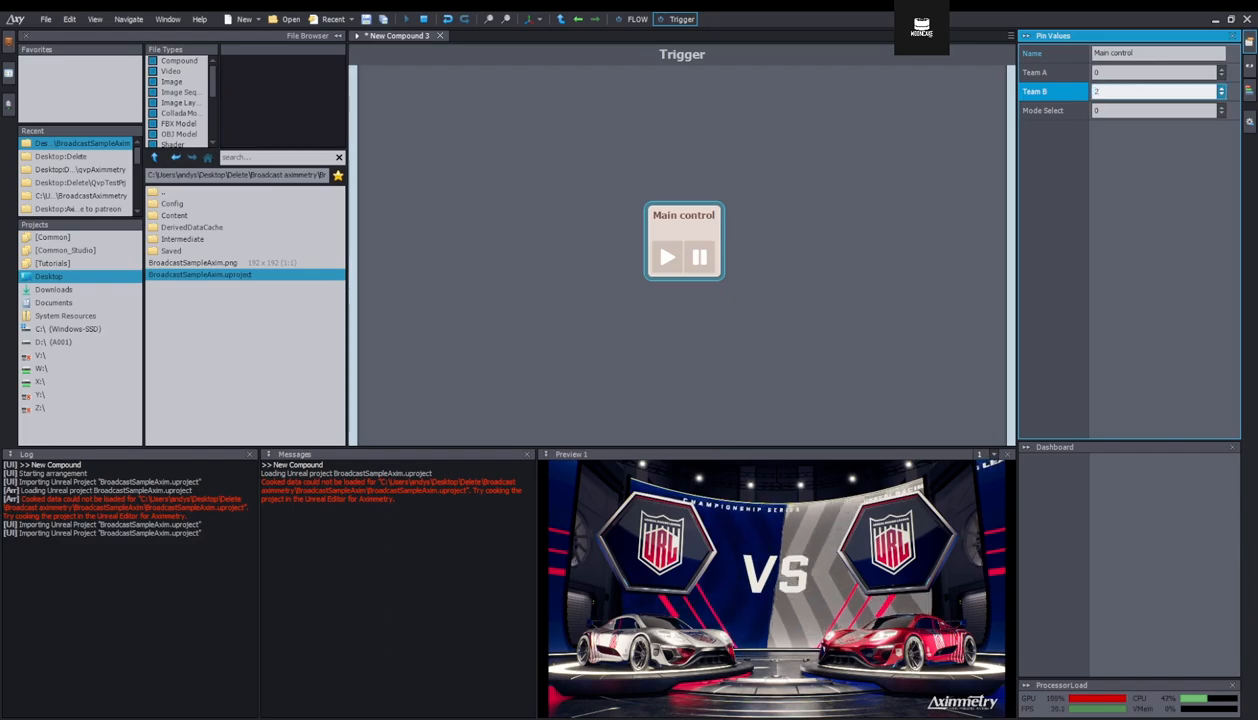
type("2")
key("Return")
Step the Main control's Mode Select through 1, 2 and 3, leaving it at 3.
left_click(1116, 111)
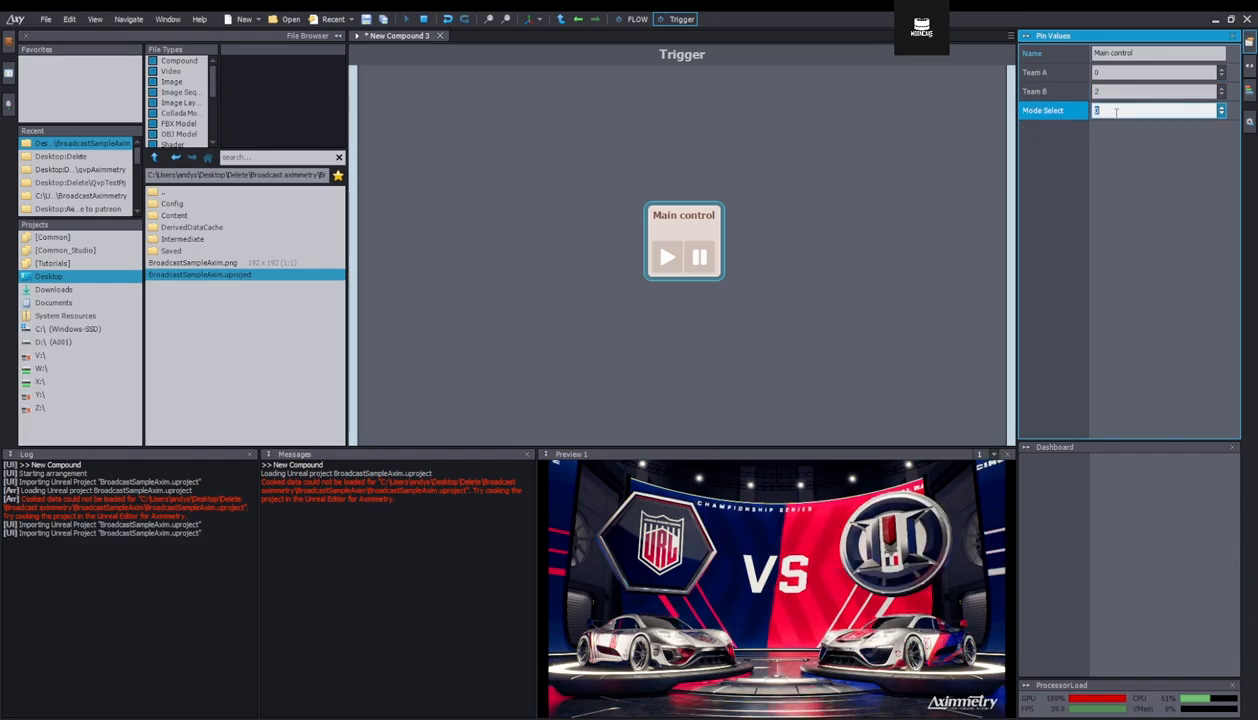
type("1")
key("Return")
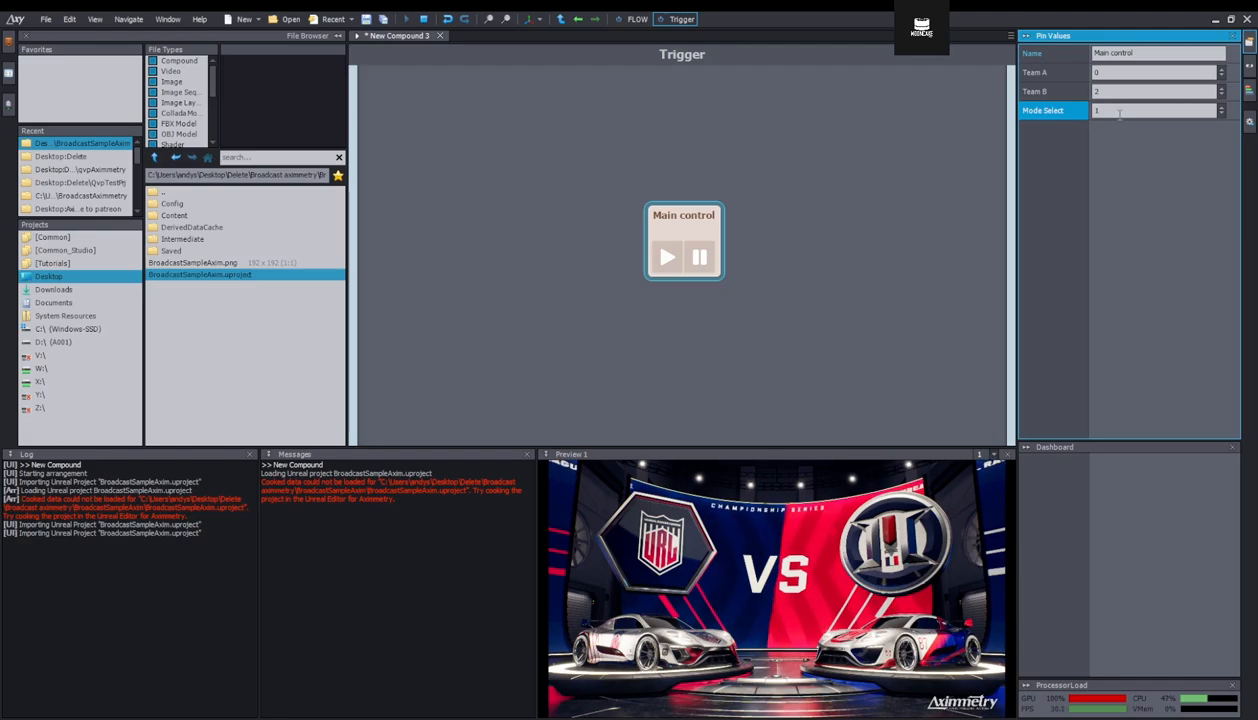
scroll(1119, 113, "up", 1)
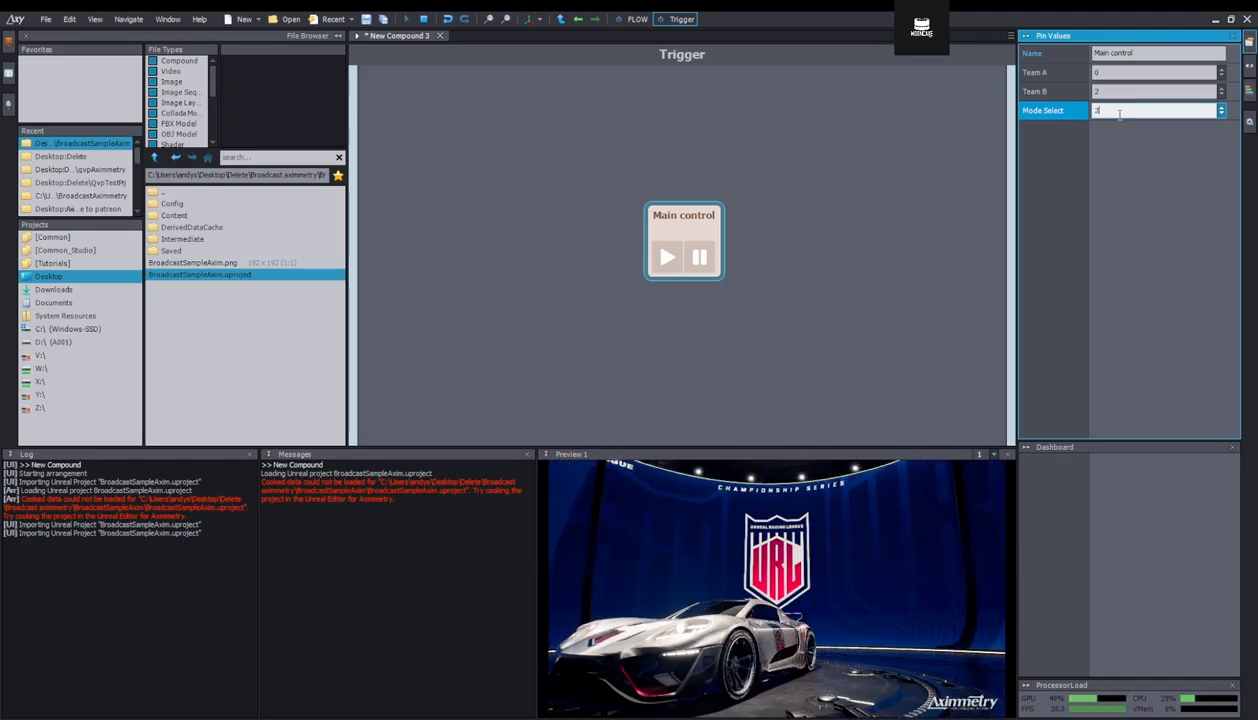
double_click(1119, 113)
type("3")
key("Return")
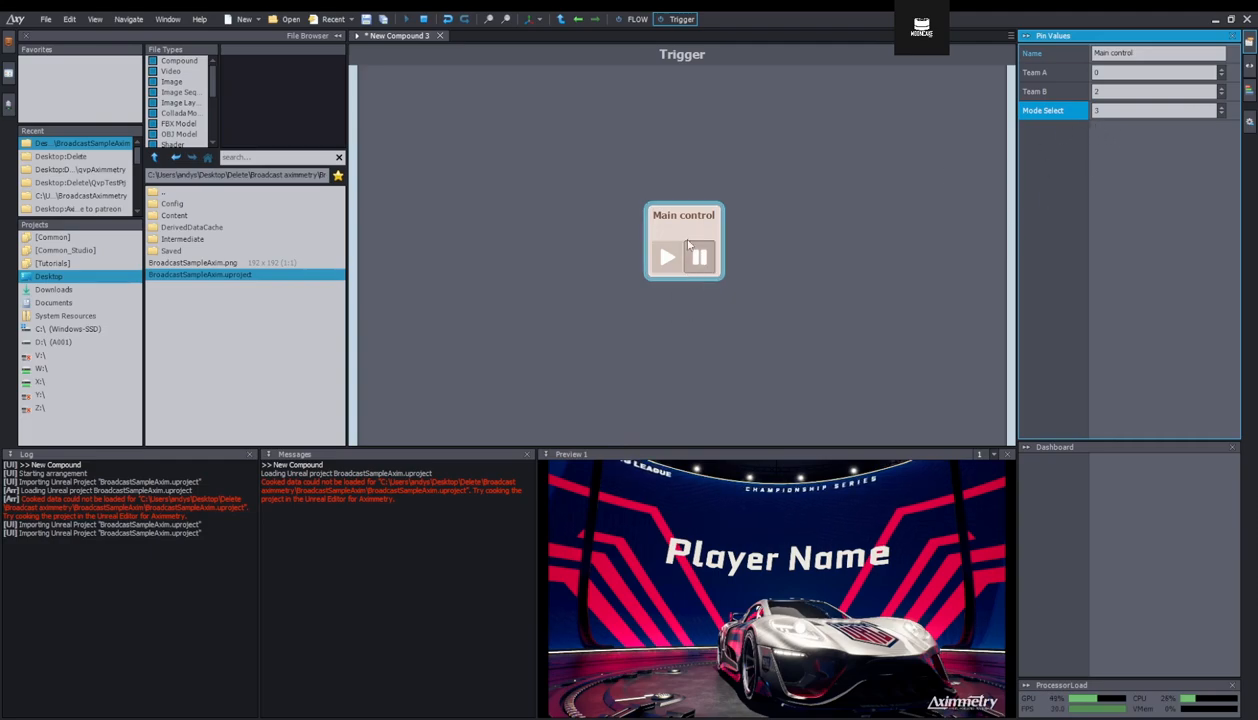
left_click_drag(684, 223, 689, 204)
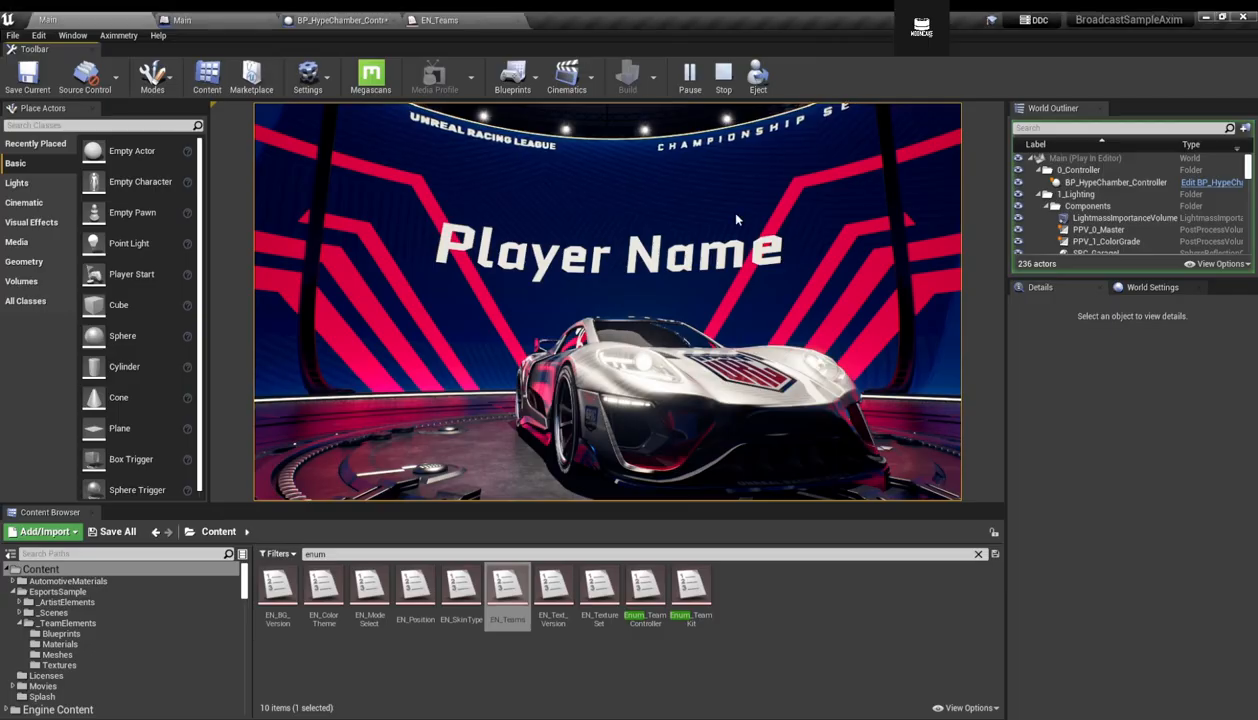
Stop the play session in Unreal and reopen the Main level blueprint around the controller reference.
left_click(723, 75)
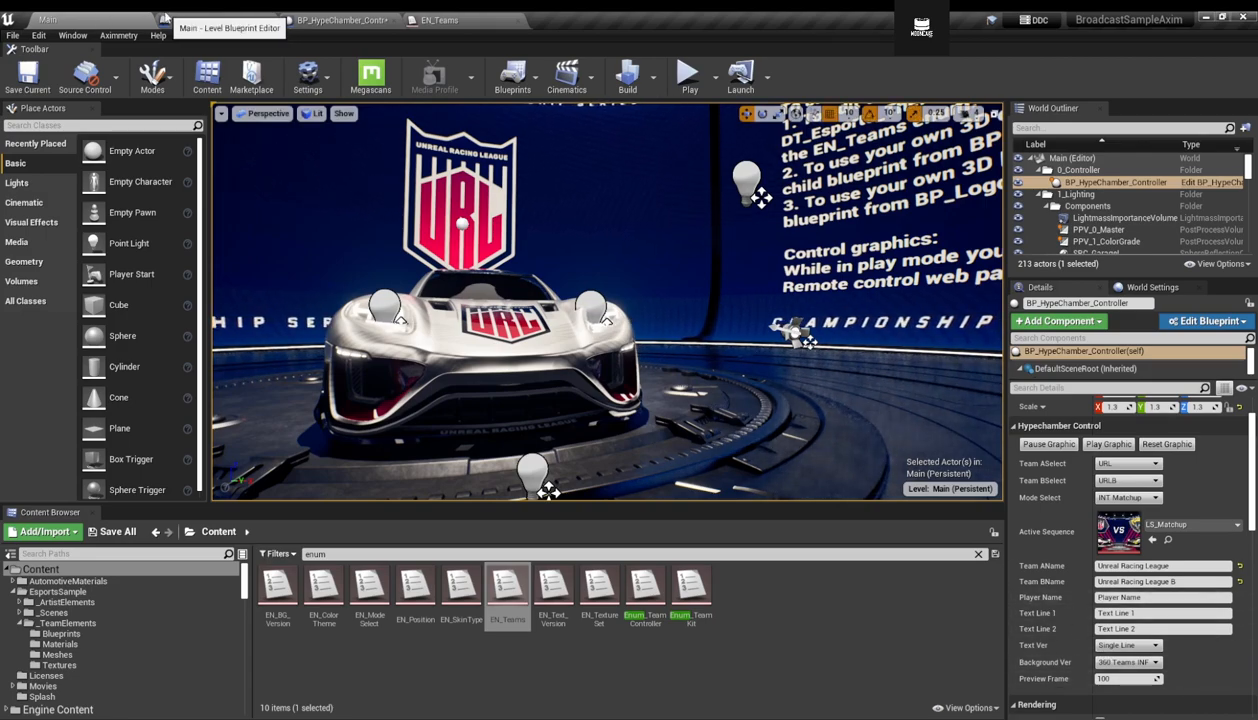
left_click(185, 20)
right_click_drag(515, 540, 593, 442)
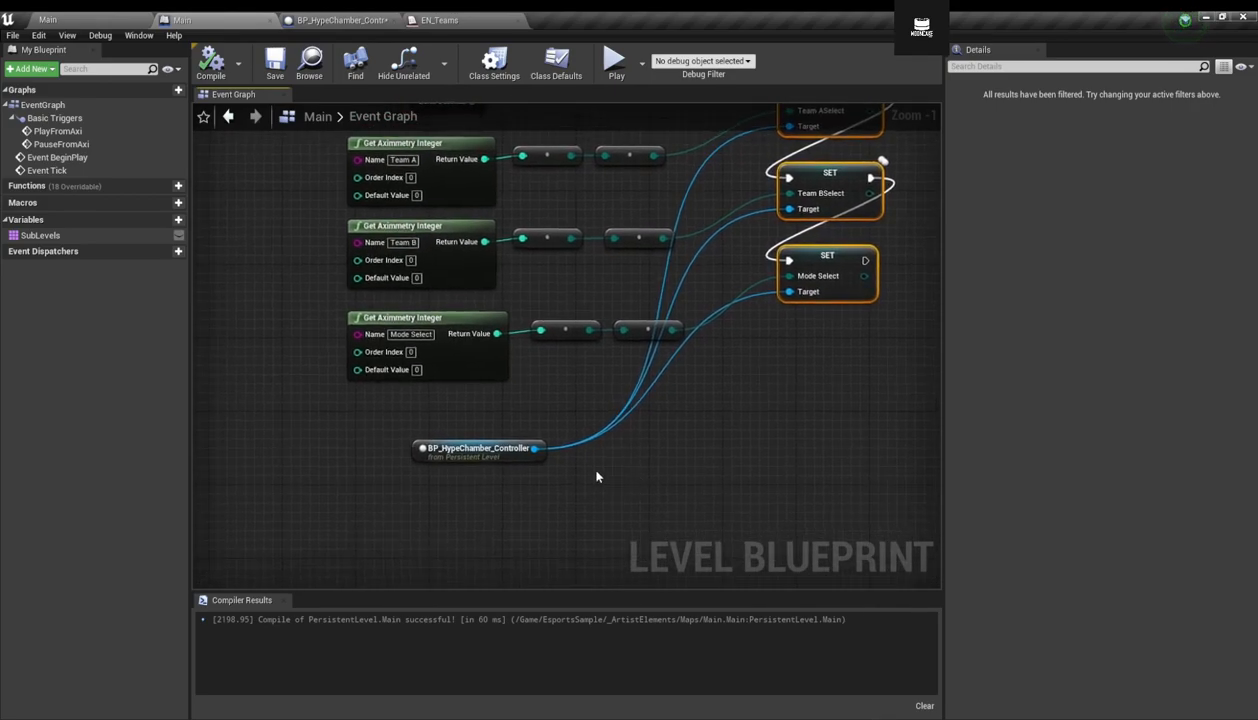
Move the controller reference lower, add a Get Aximmetry Text node named Player Name, and align it beneath the Mode Select node.
left_click_drag(520, 448, 520, 515)
right_click(375, 419)
type("get aximmetre")
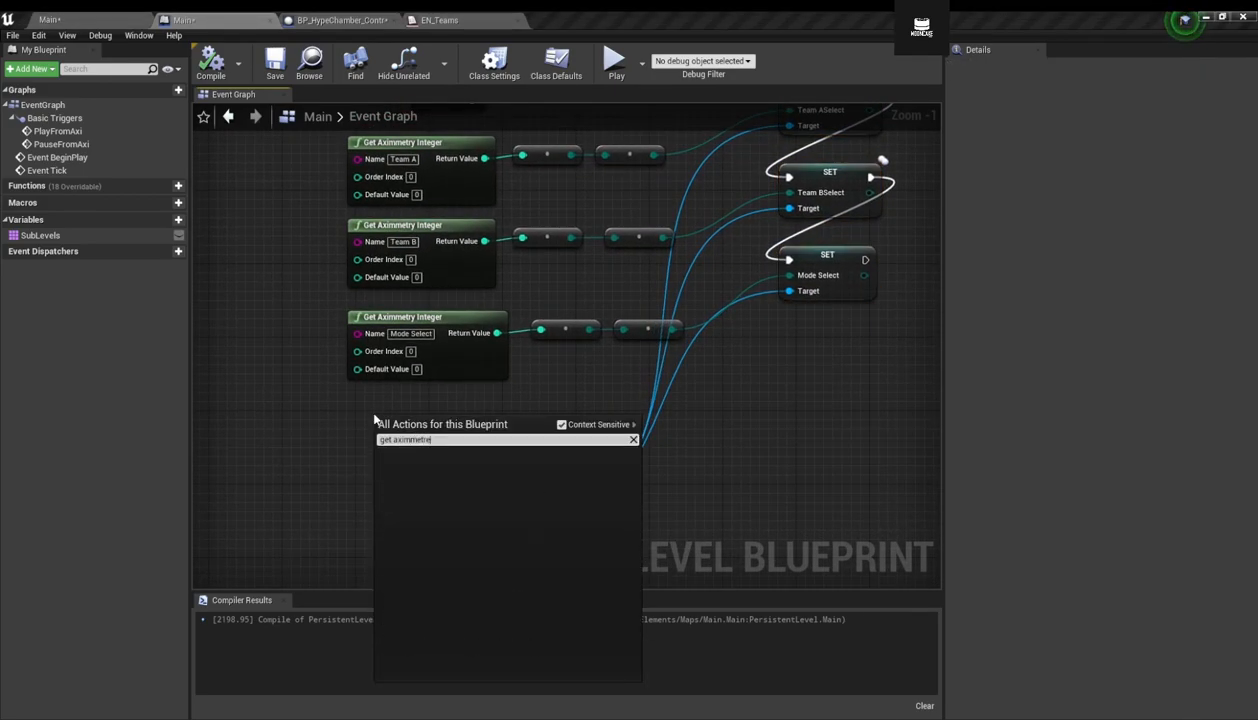
key("BackSpace")
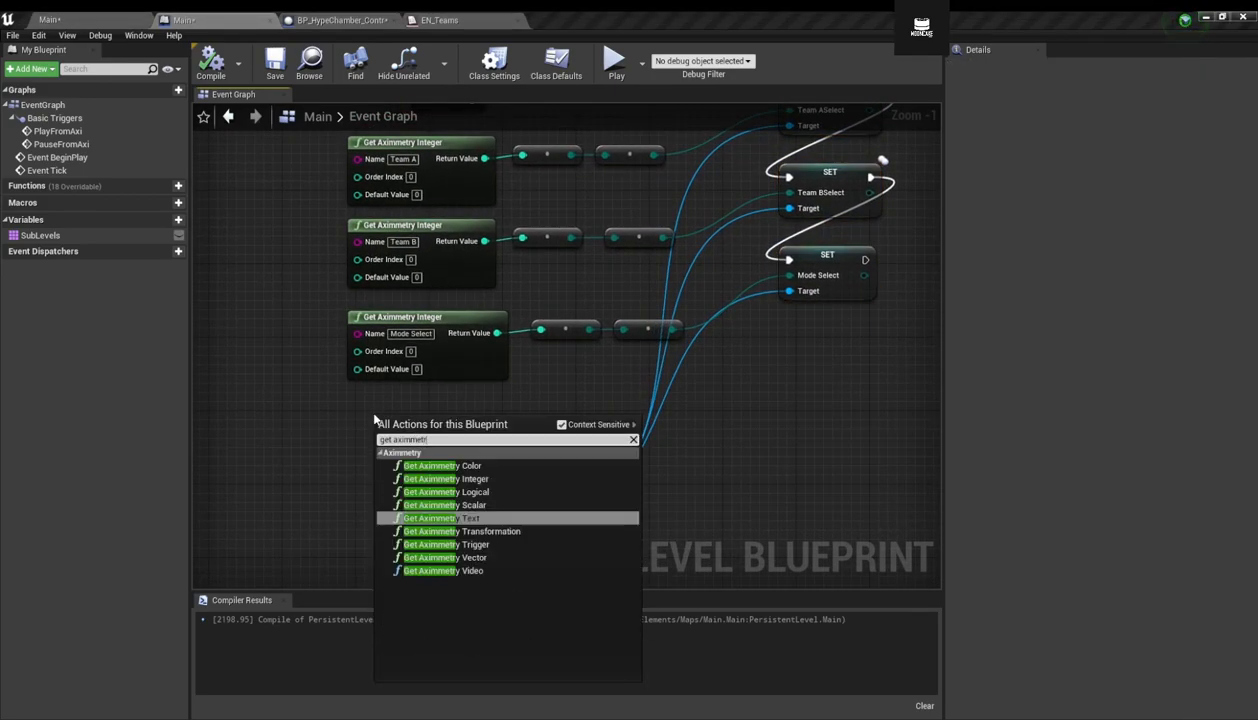
key("Return")
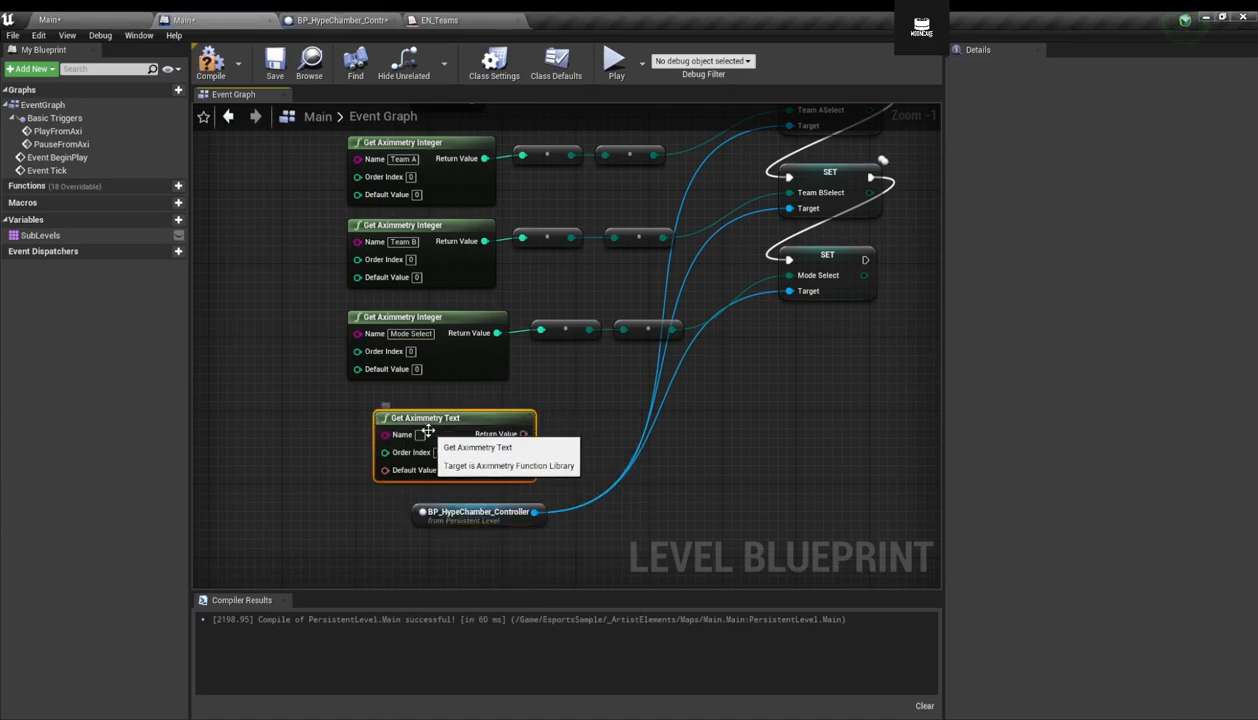
type("Player Name")
left_click_drag(472, 417, 445, 409)
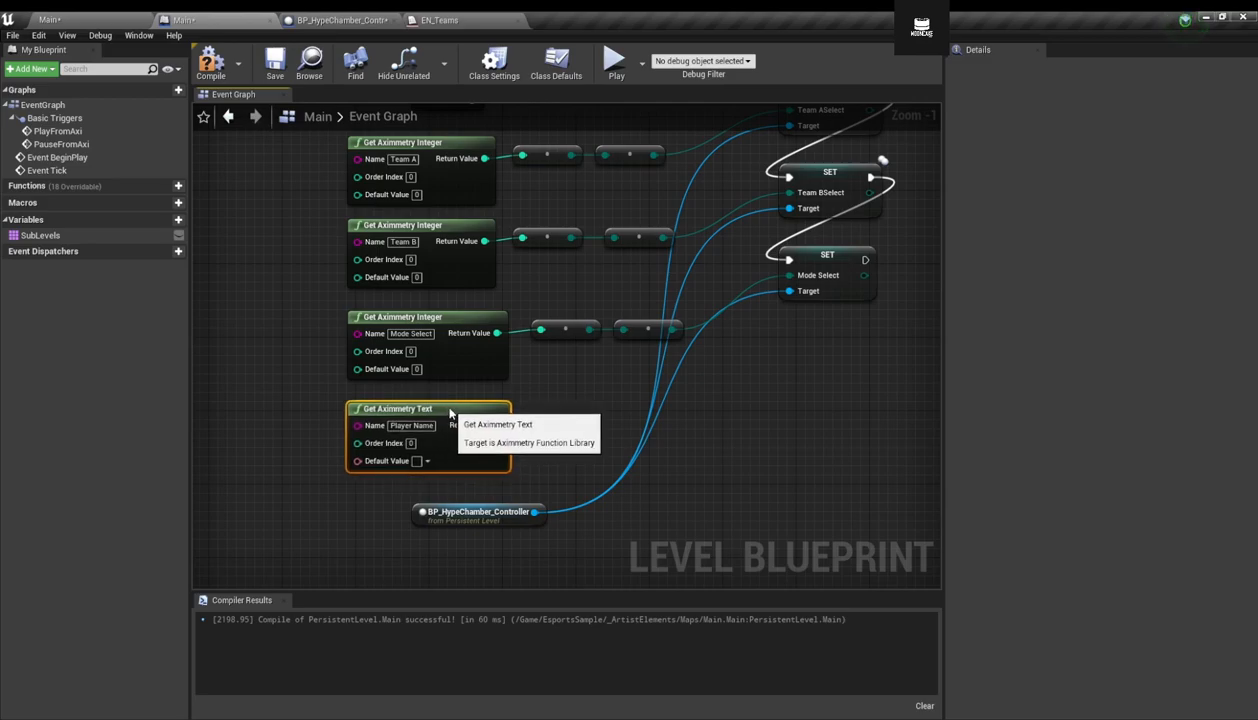
Add a Set Player Name node from the controller reference, place it beneath the Mode Select setter, and chain its execution after that setter.
left_click_drag(534, 512, 745, 402)
type("set ")
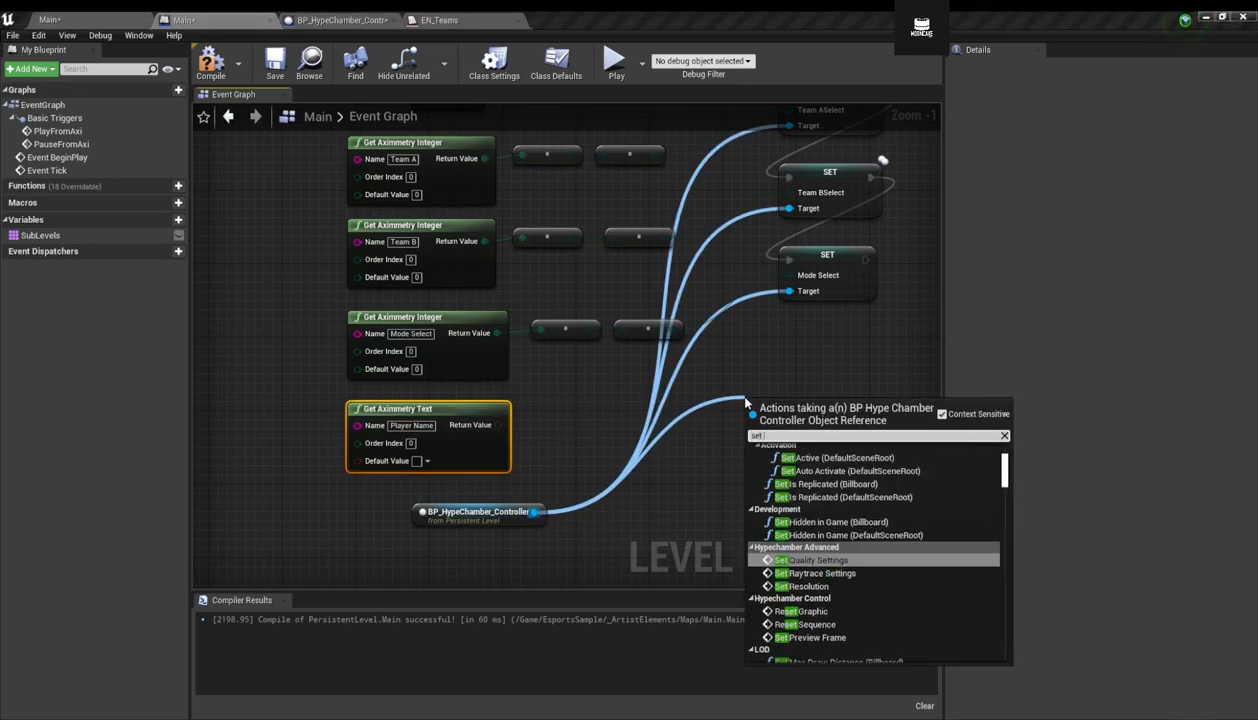
type("player")
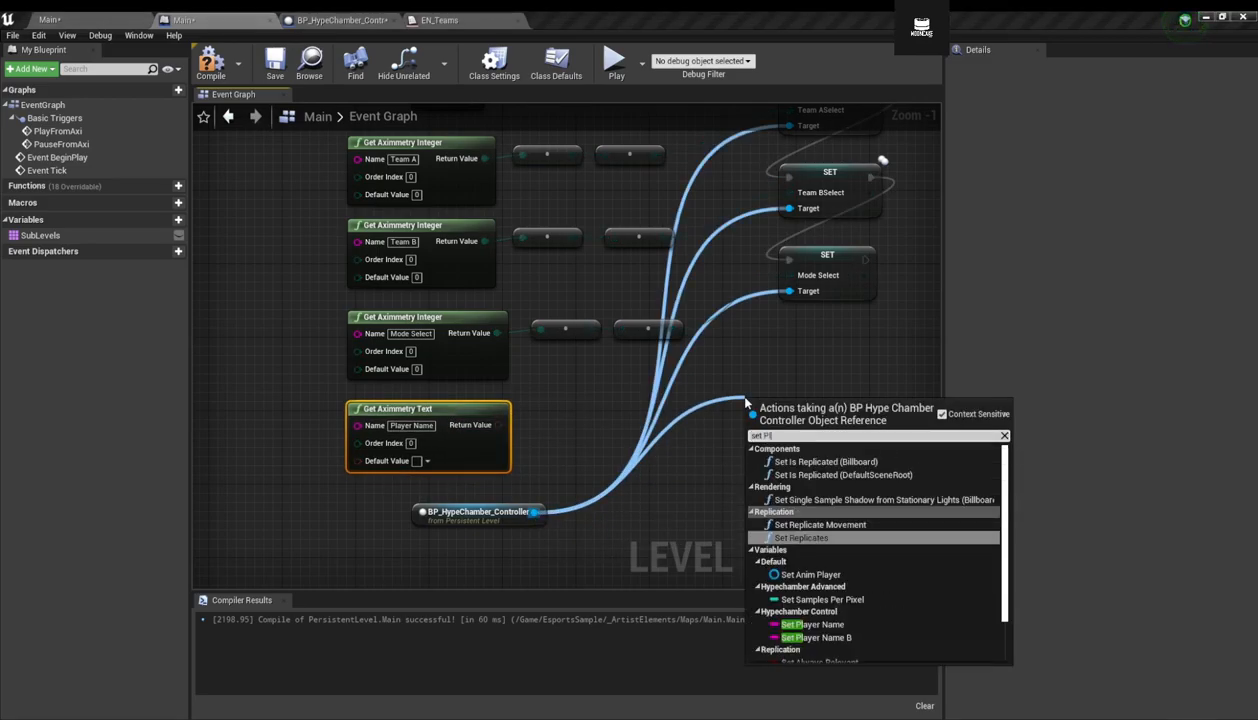
key("Return")
left_click_drag(800, 408, 836, 362)
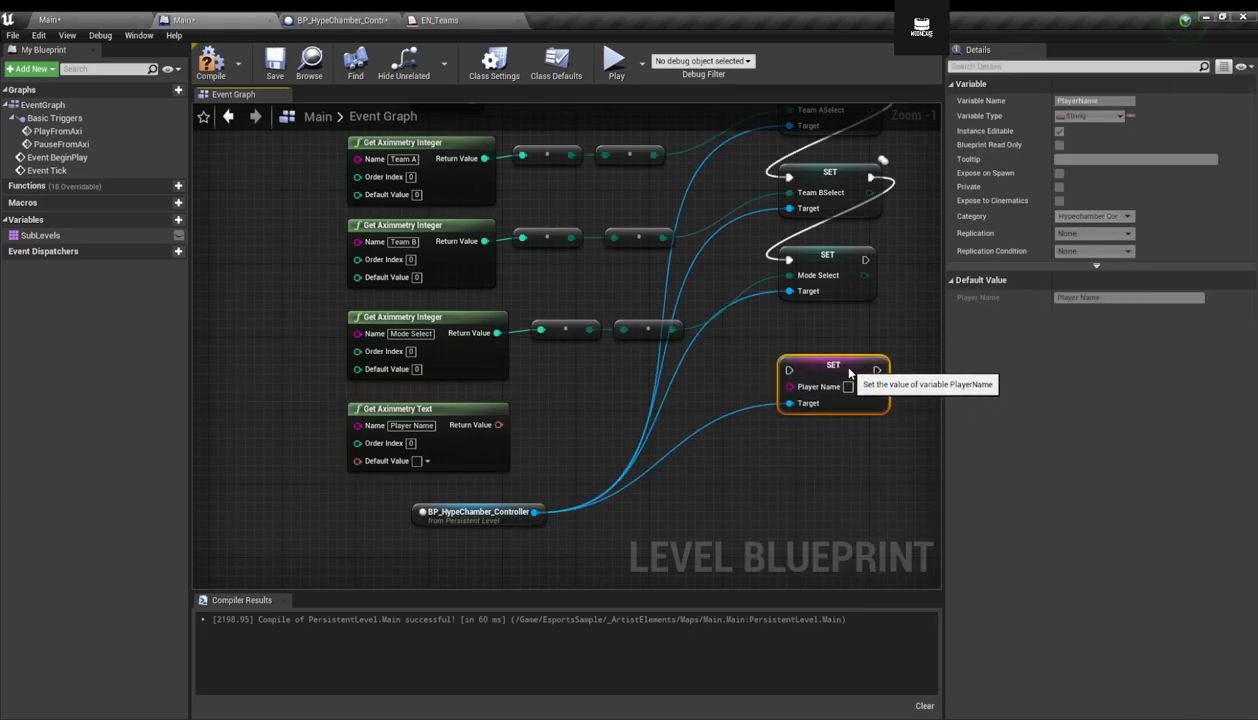
left_click_drag(864, 260, 789, 372)
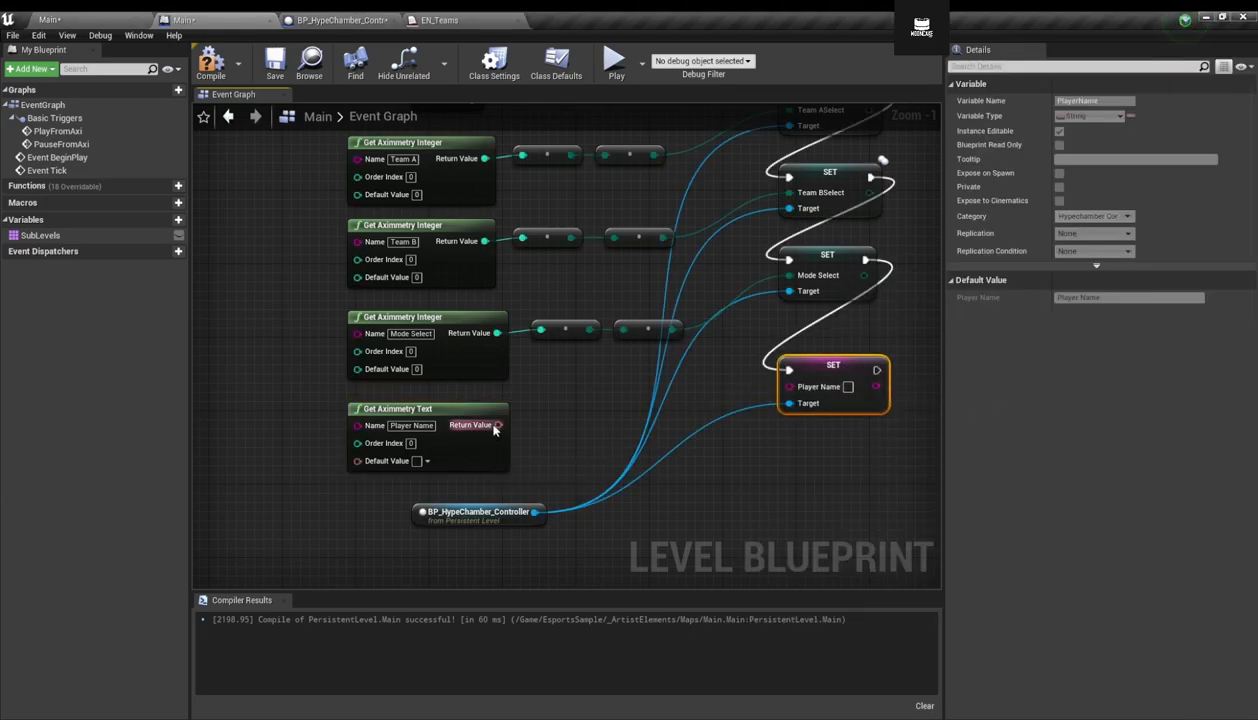
Wire the Get Aximmetry Text return value into the Player Name setter and align the conversion node beside the text node.
left_click_drag(484, 427, 797, 388)
left_click_drag(610, 392, 563, 433)
left_click(559, 461)
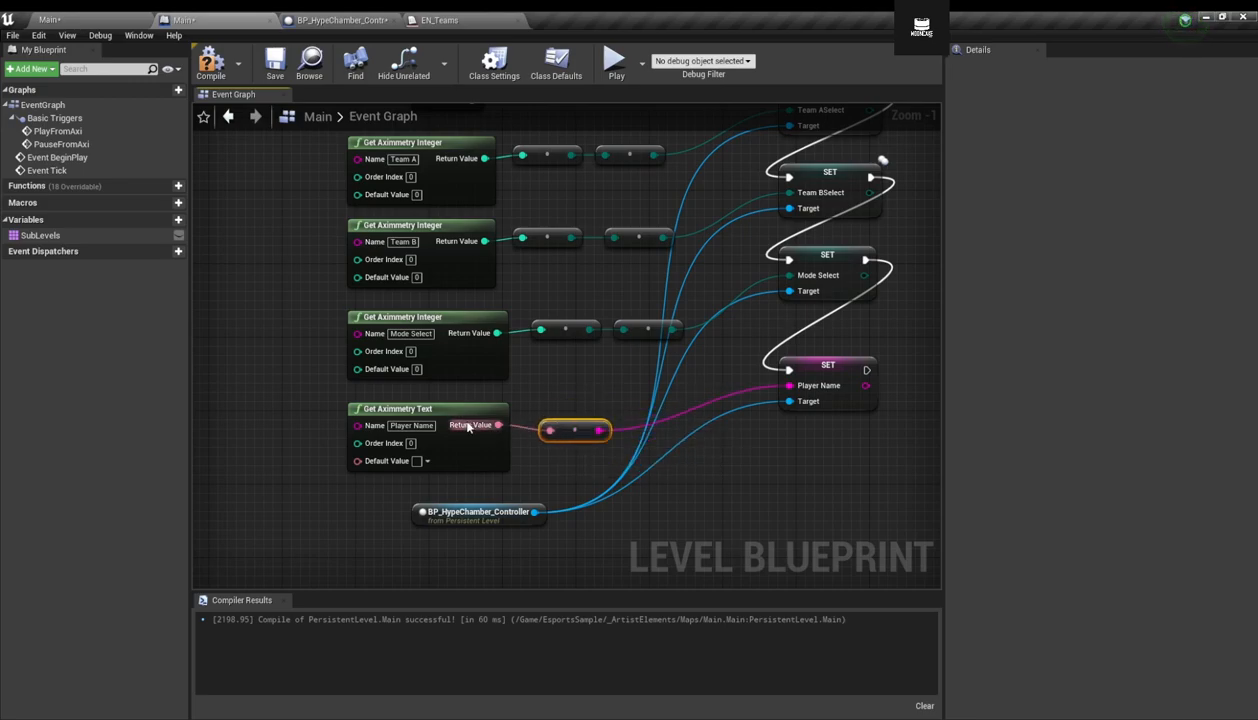
mouse_move(580, 423)
left_mouse_down()
mouse_move(597, 407)
mouse_move(580, 414)
left_mouse_up()
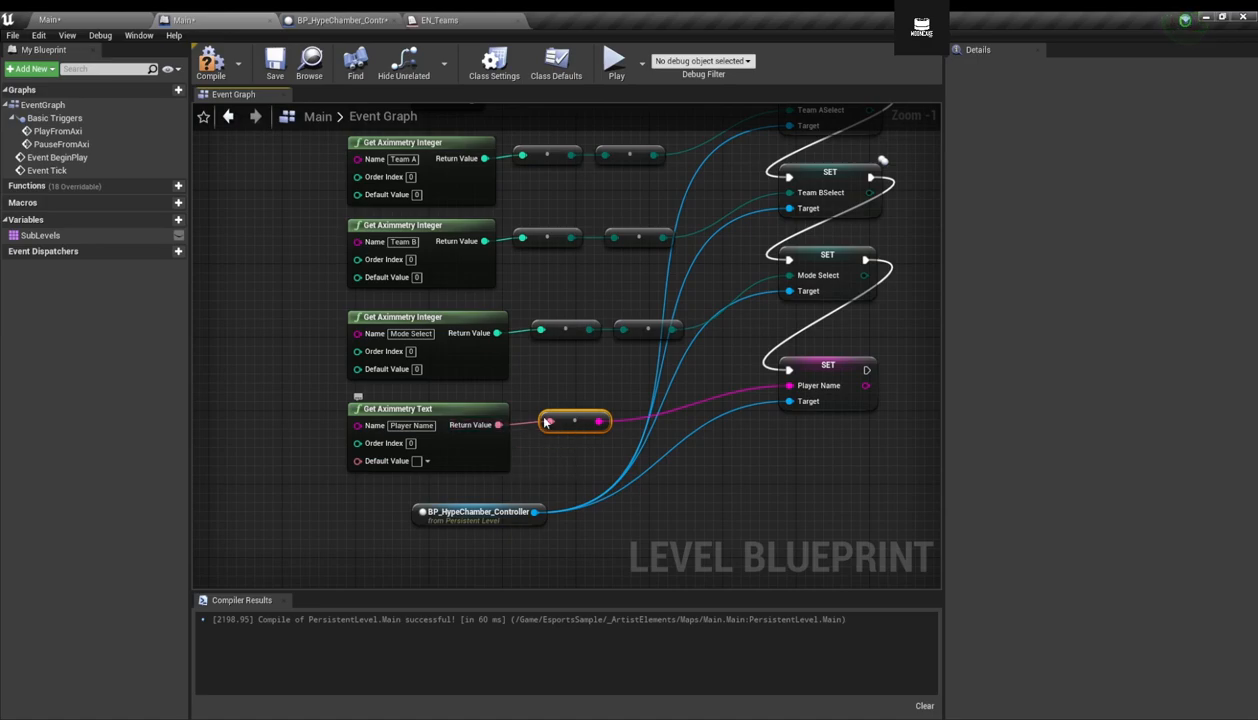
Compile and save the level blueprint, return to the Main level, and start playing it.
left_click(210, 62)
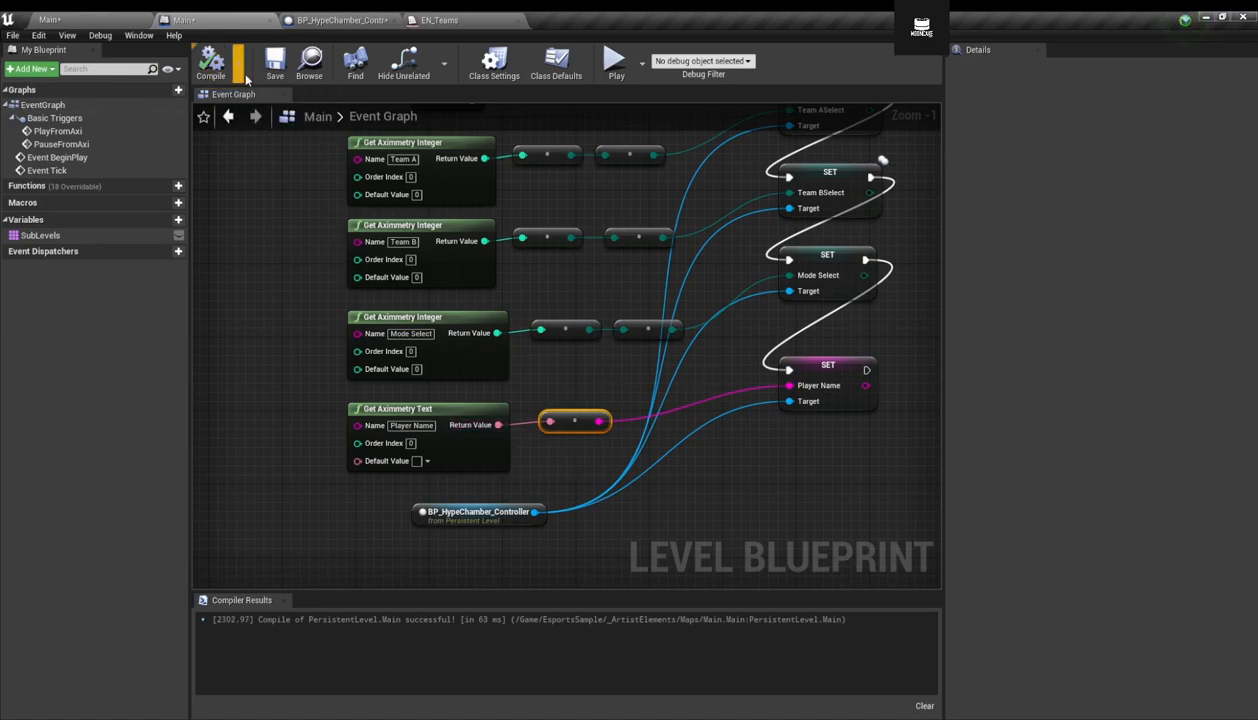
left_click(268, 76)
scroll(642, 298, "down", 1)
left_click(82, 20)
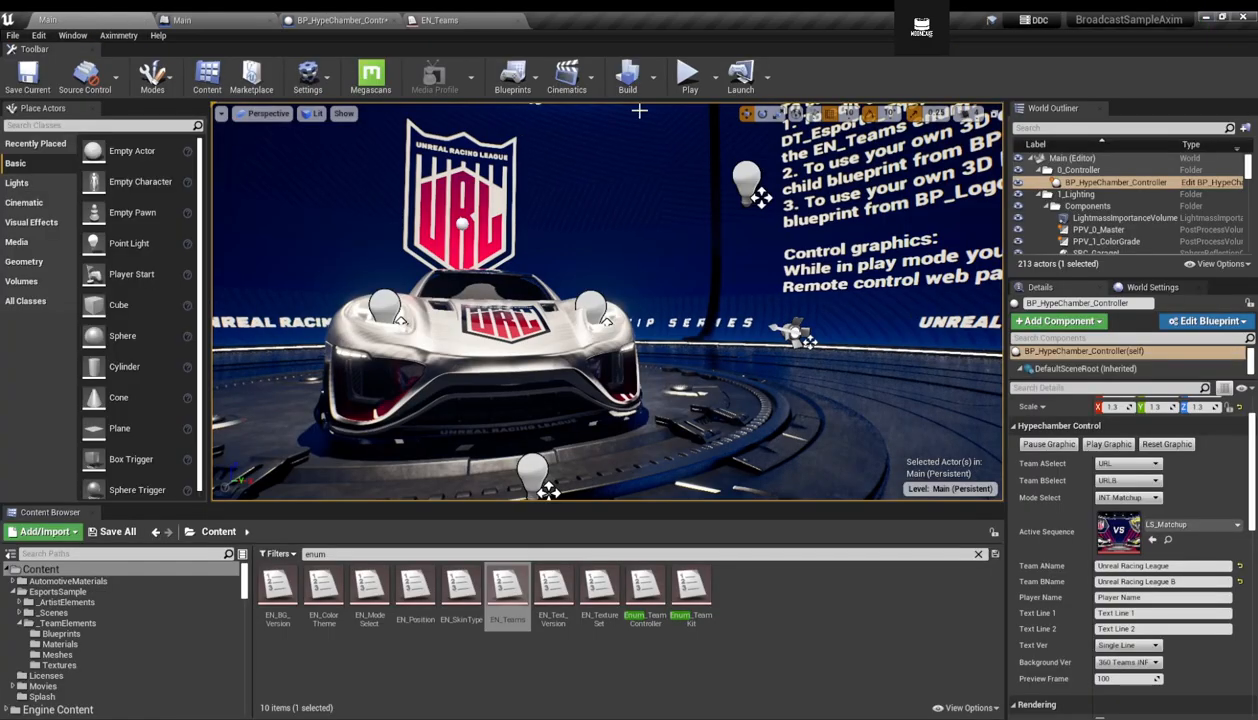
left_click(686, 78)
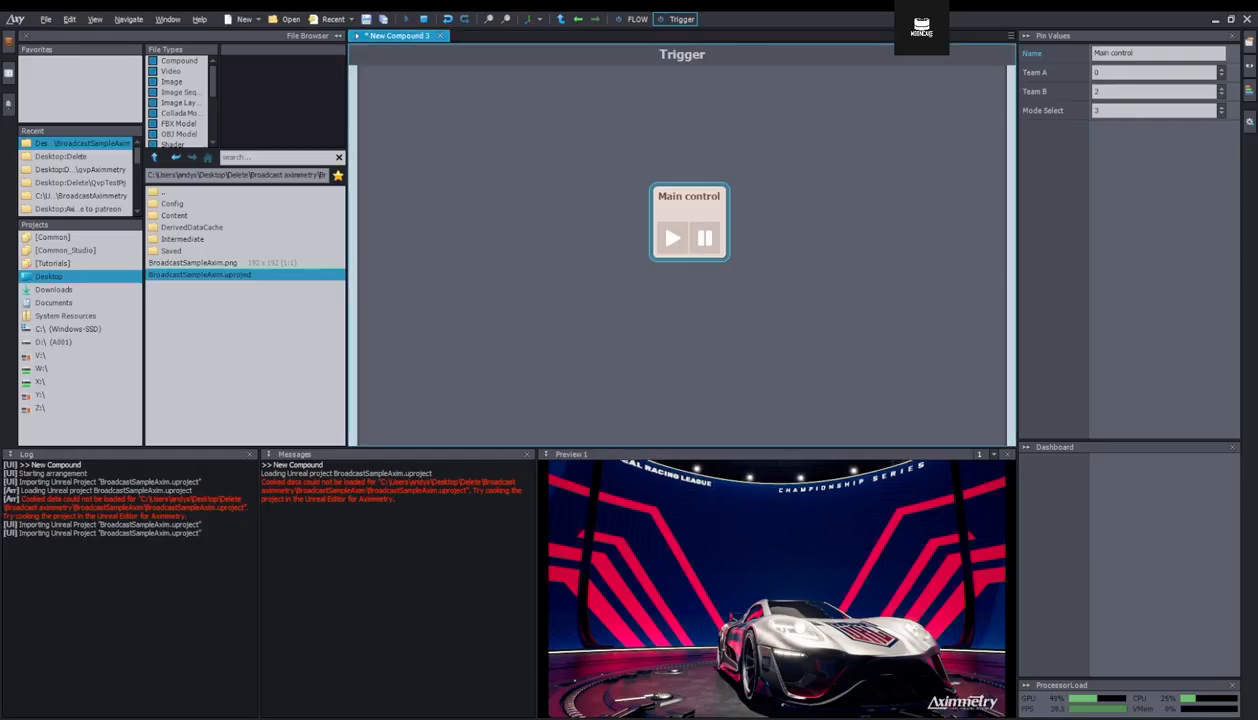
In Aximmetry's flow, resync the BroadcastSampleAxim module and add its Player Name input as a new Player Name pin on the Main control collector.
left_click(636, 19)
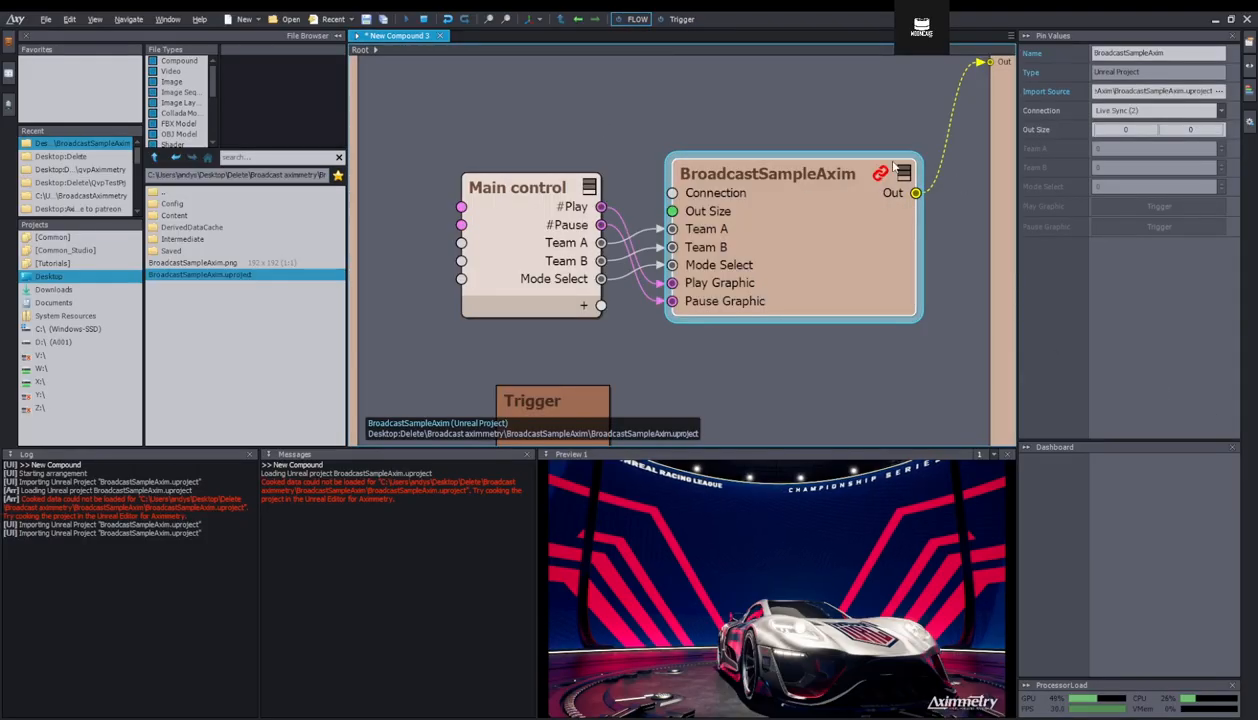
left_click(880, 175)
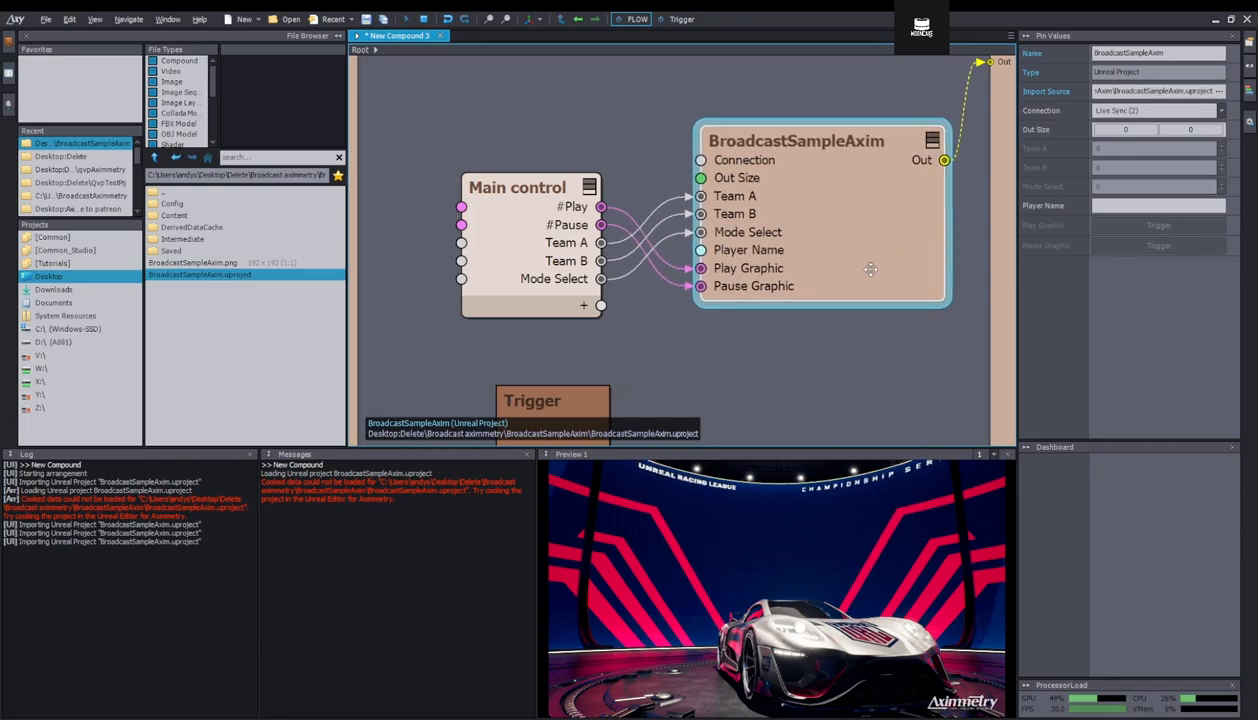
left_click_drag(669, 155, 656, 103)
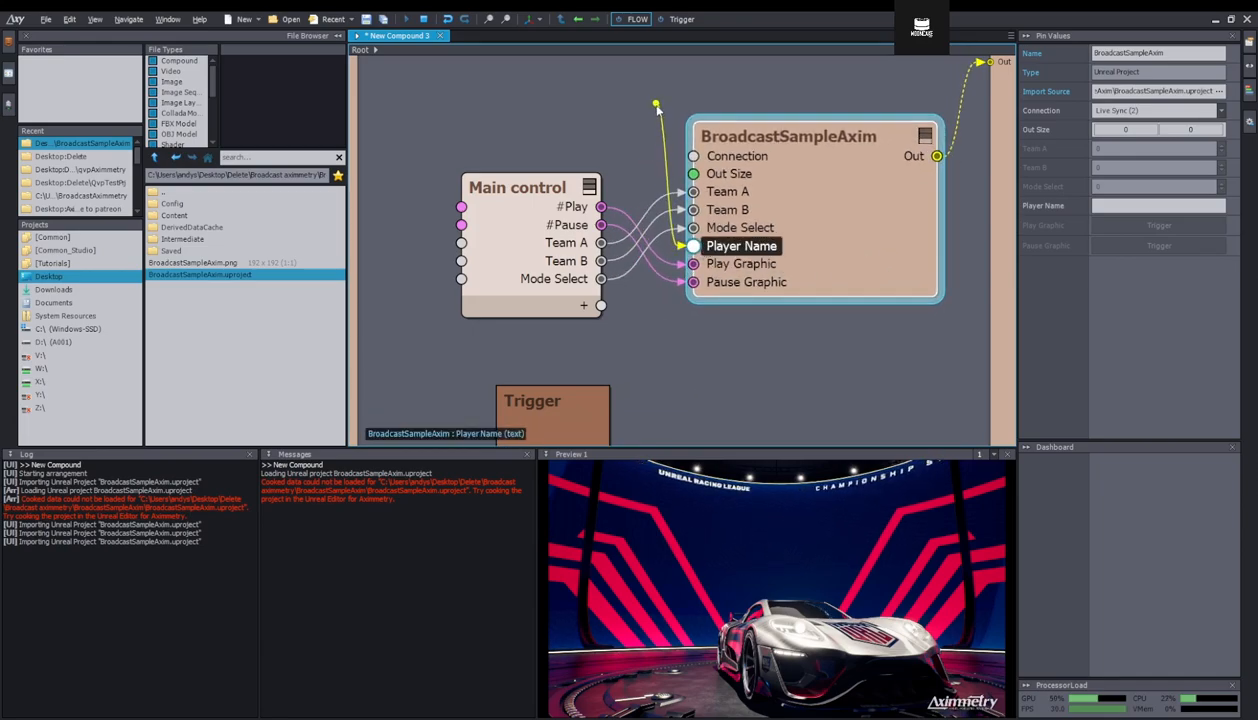
left_click_drag(623, 308, 600, 305)
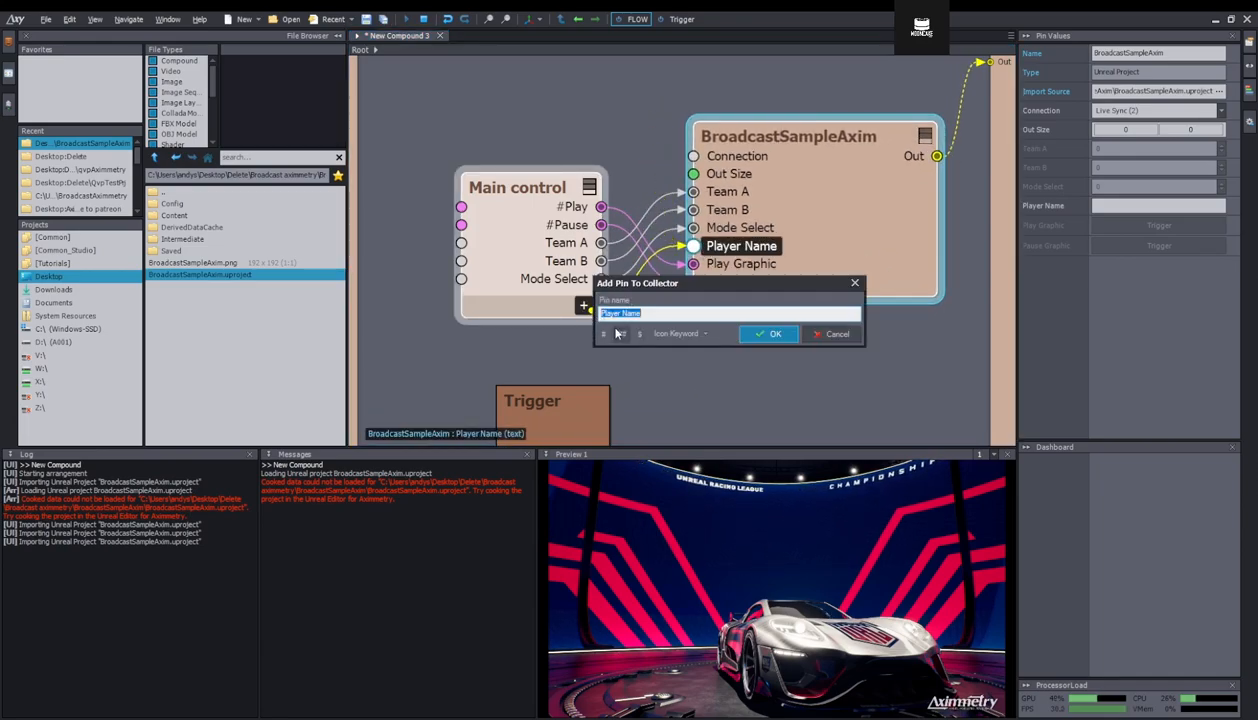
left_click(774, 335)
left_click_drag(496, 189, 485, 185)
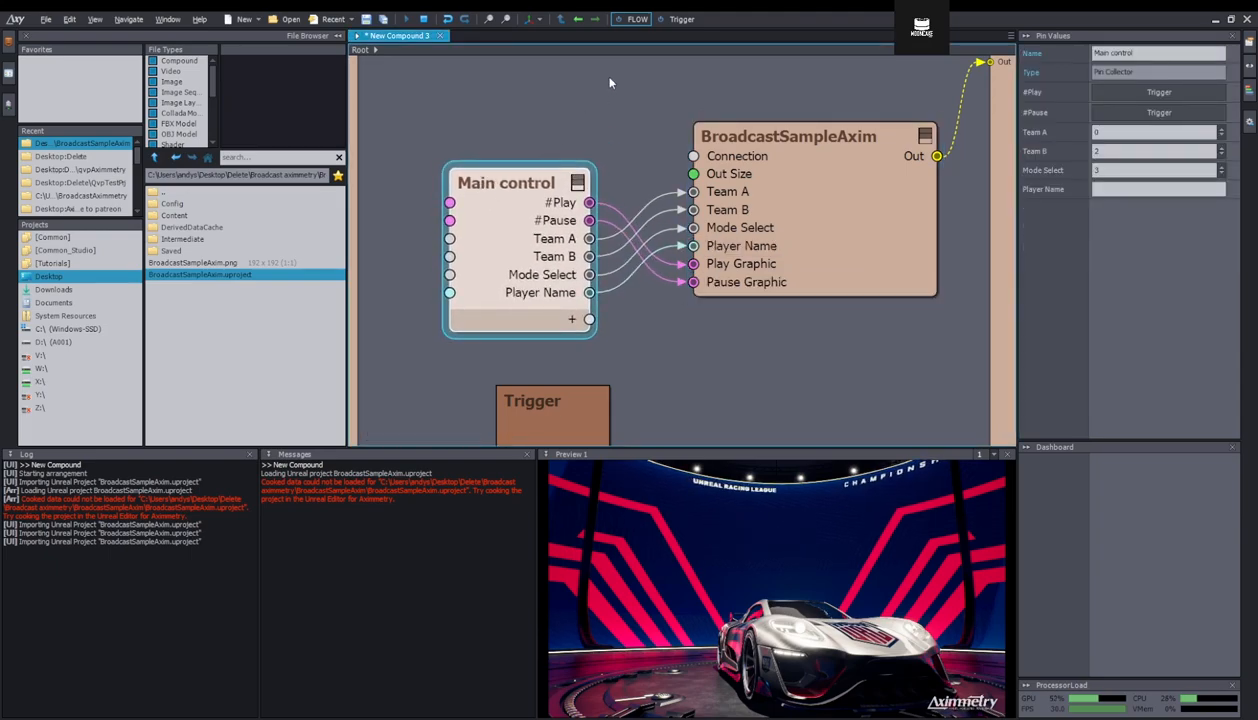
Open the Trigger board and set the Main control's Player Name to MOONCAKE.
left_click(682, 20)
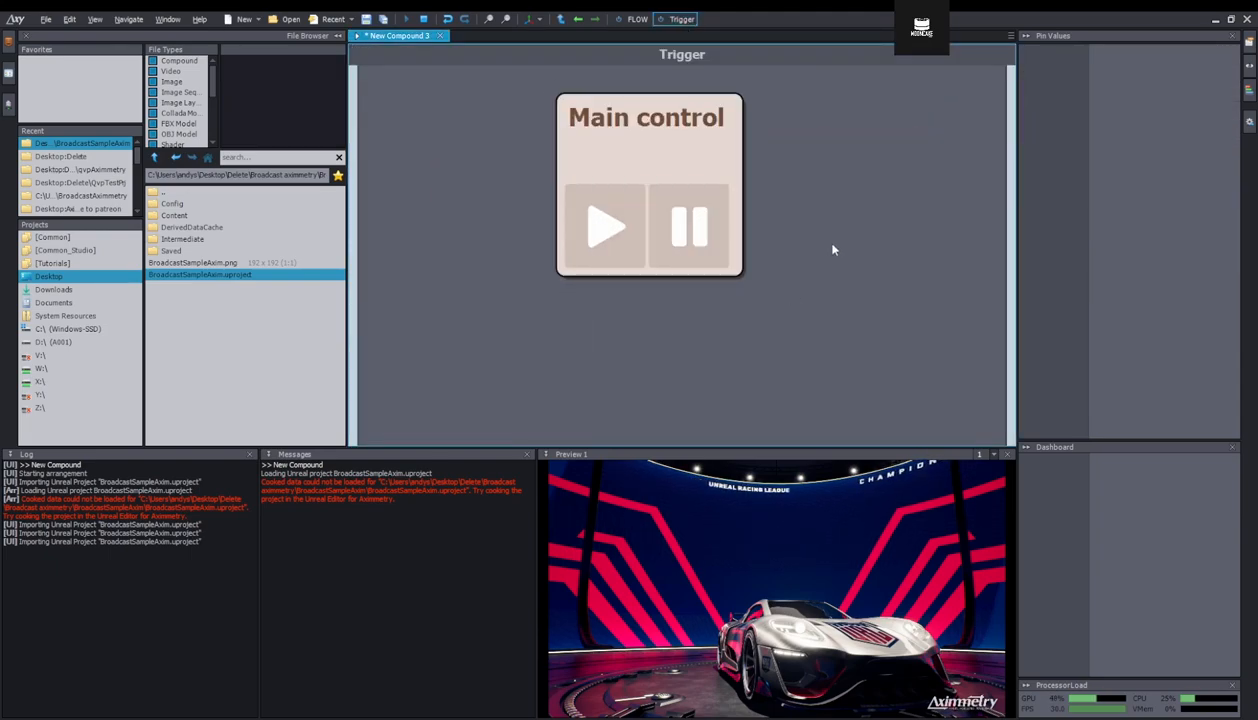
left_click(600, 196)
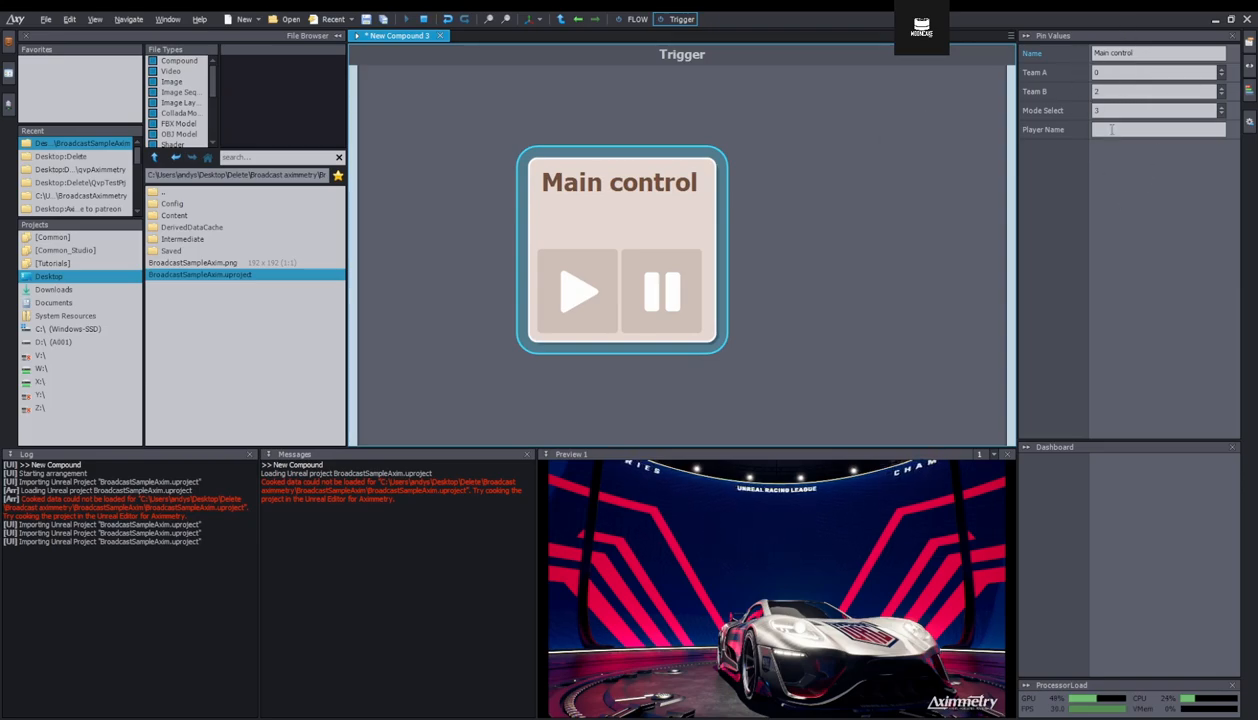
left_click(1118, 131)
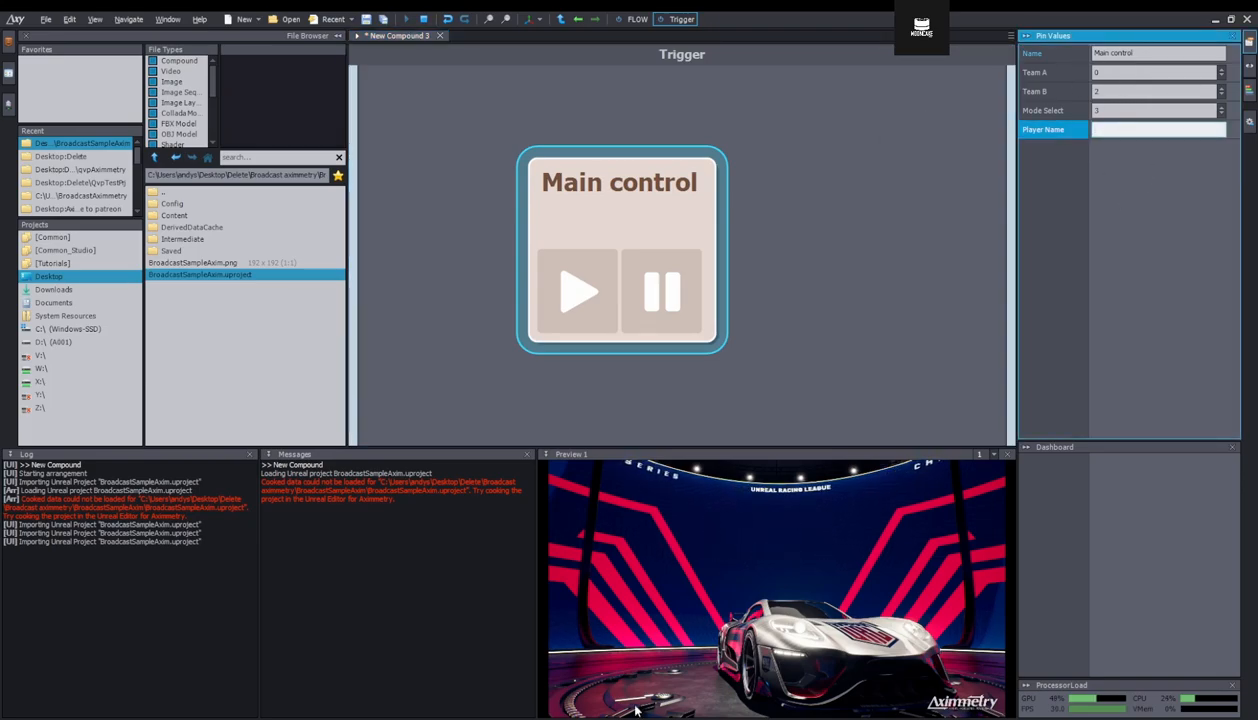
right_click(1131, 127)
key("Escape")
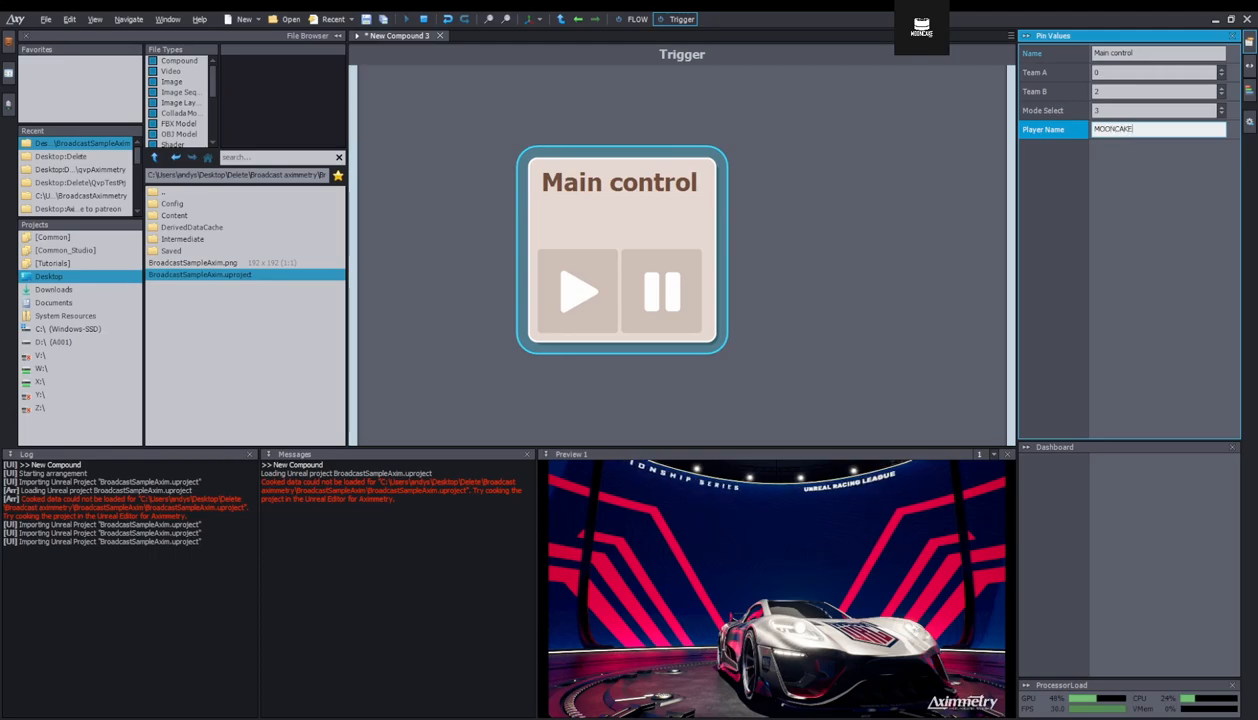
key("Return")
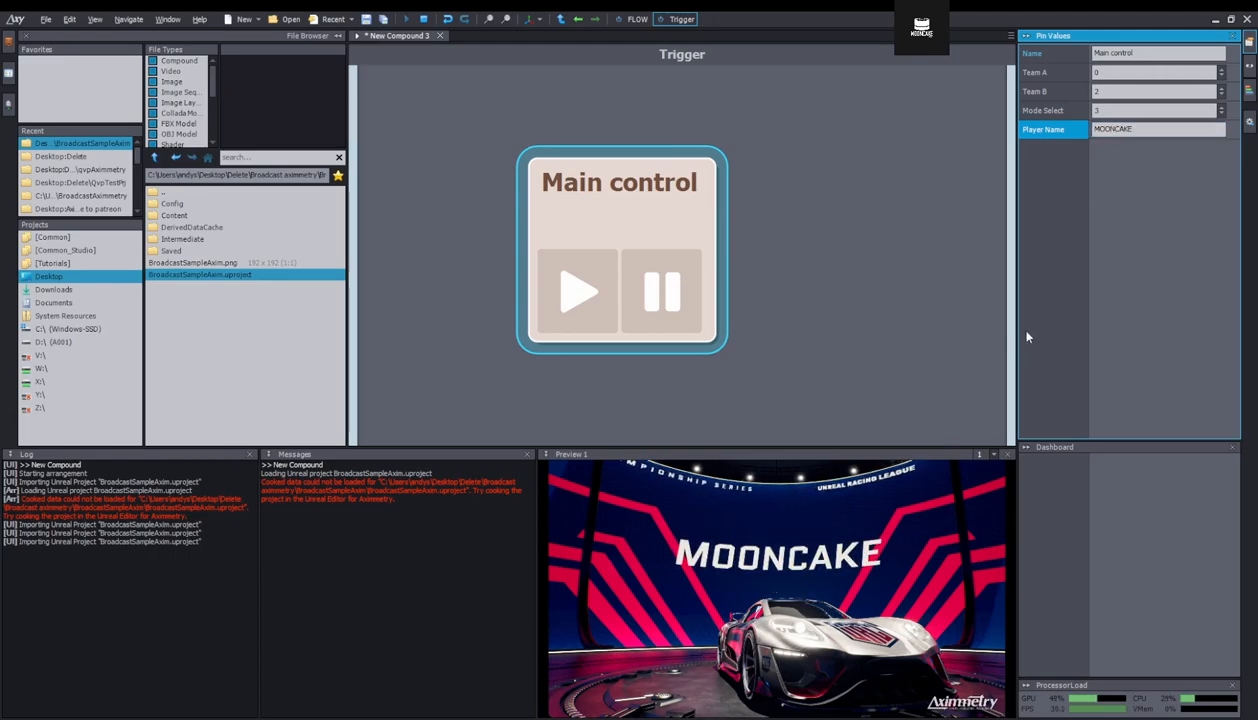
Try "MOONCAKE a" as the Main control's Player Name, clear the text, and reselect the Main control.
left_click(1146, 128)
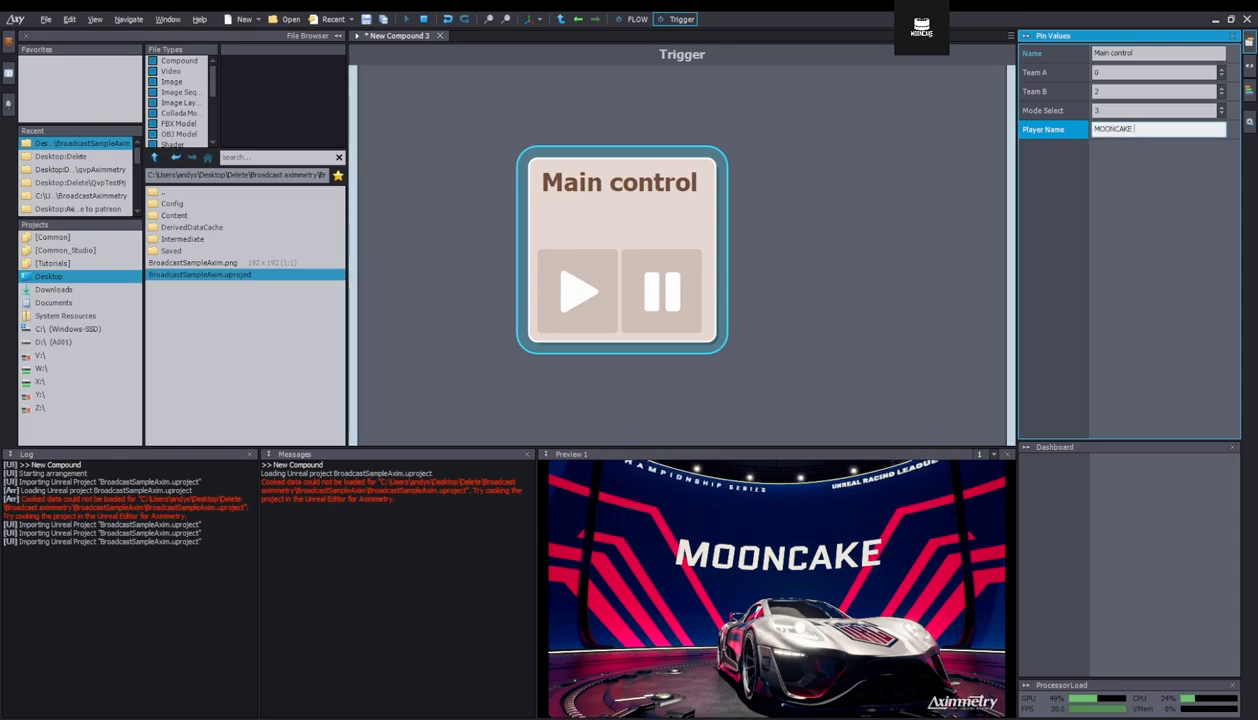
type("a")
key("Return")
left_click(1146, 128)
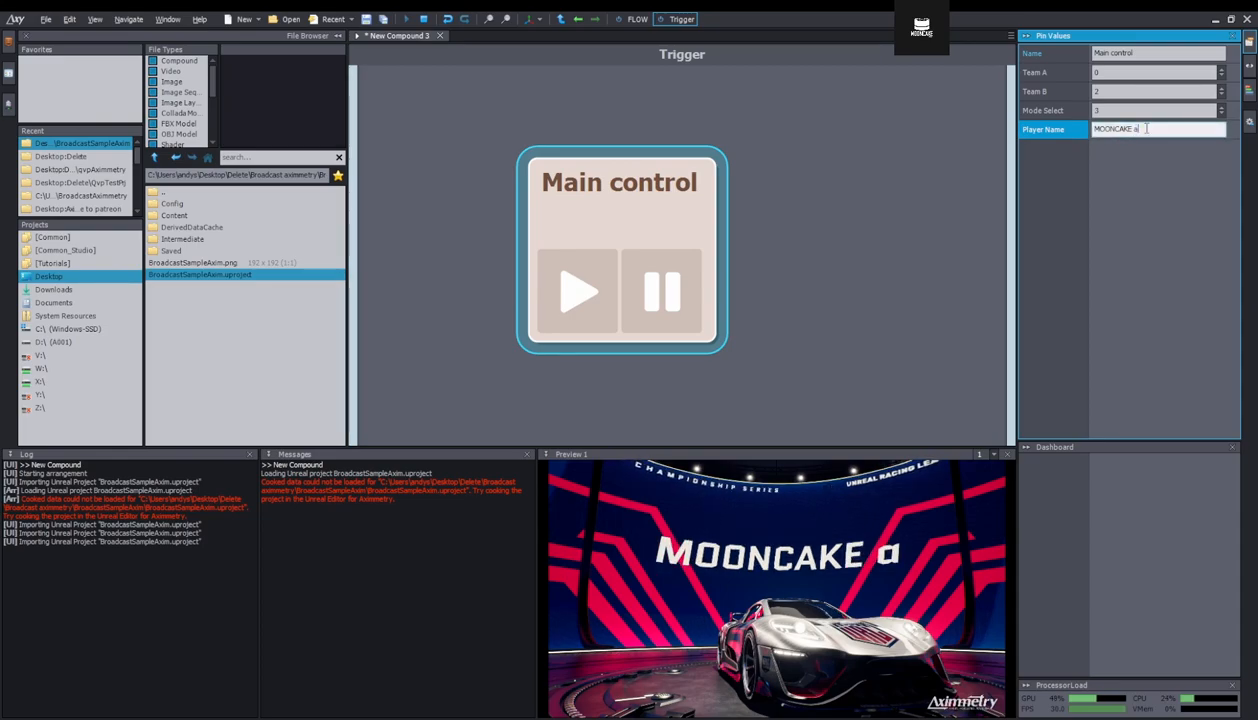
left_click(875, 281)
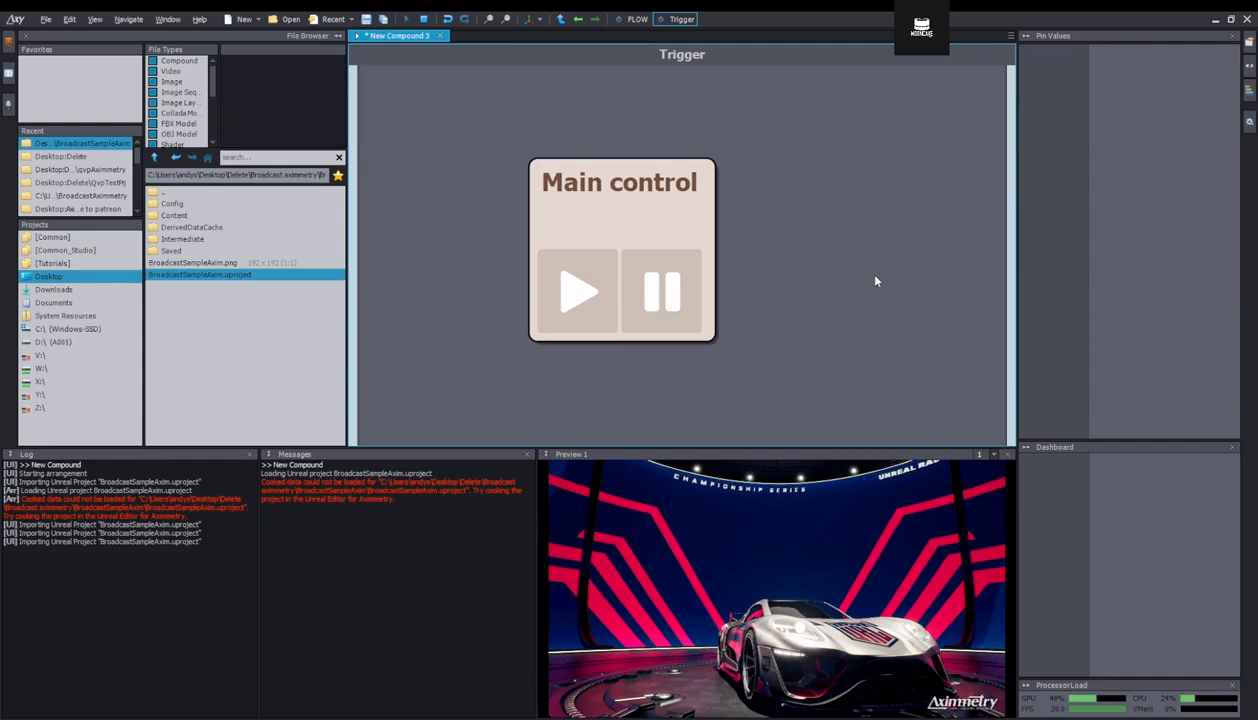
right_click(875, 281)
left_click(671, 217)
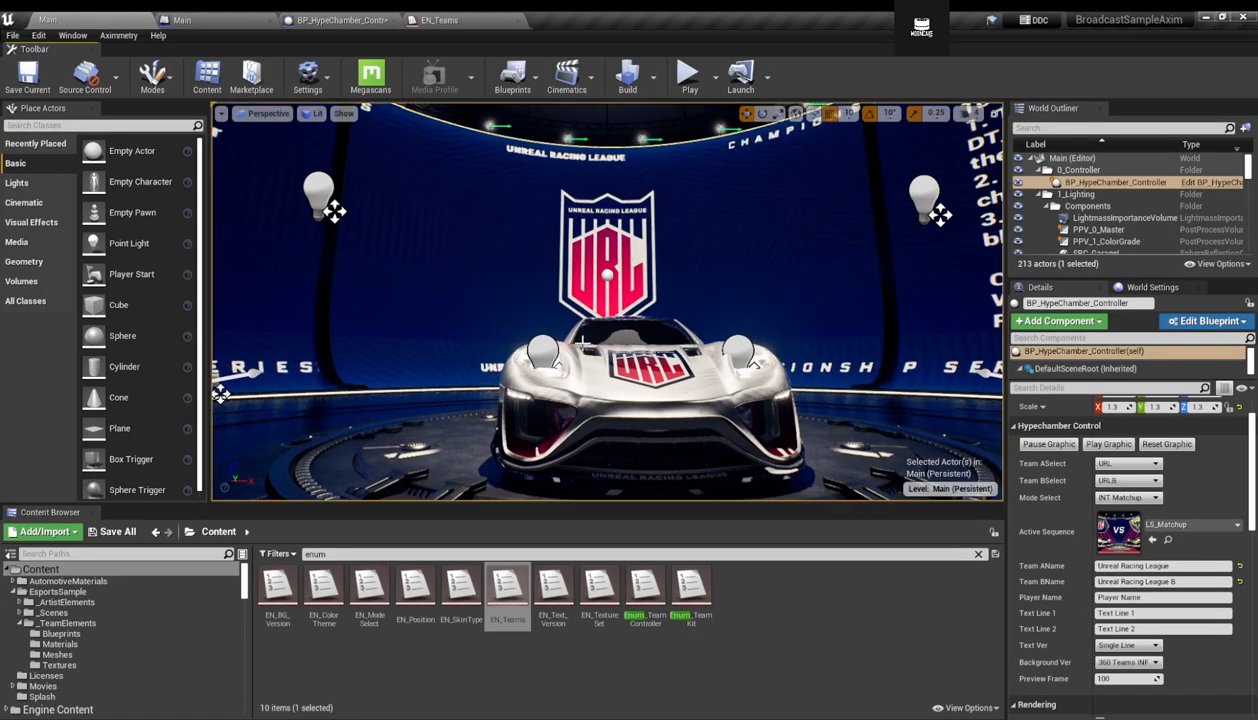
Switch to Unreal Editor and examine the controller's Team ASelect options and the display names in the EN_Teams enumeration.
right_click_drag(548, 328, 590, 345)
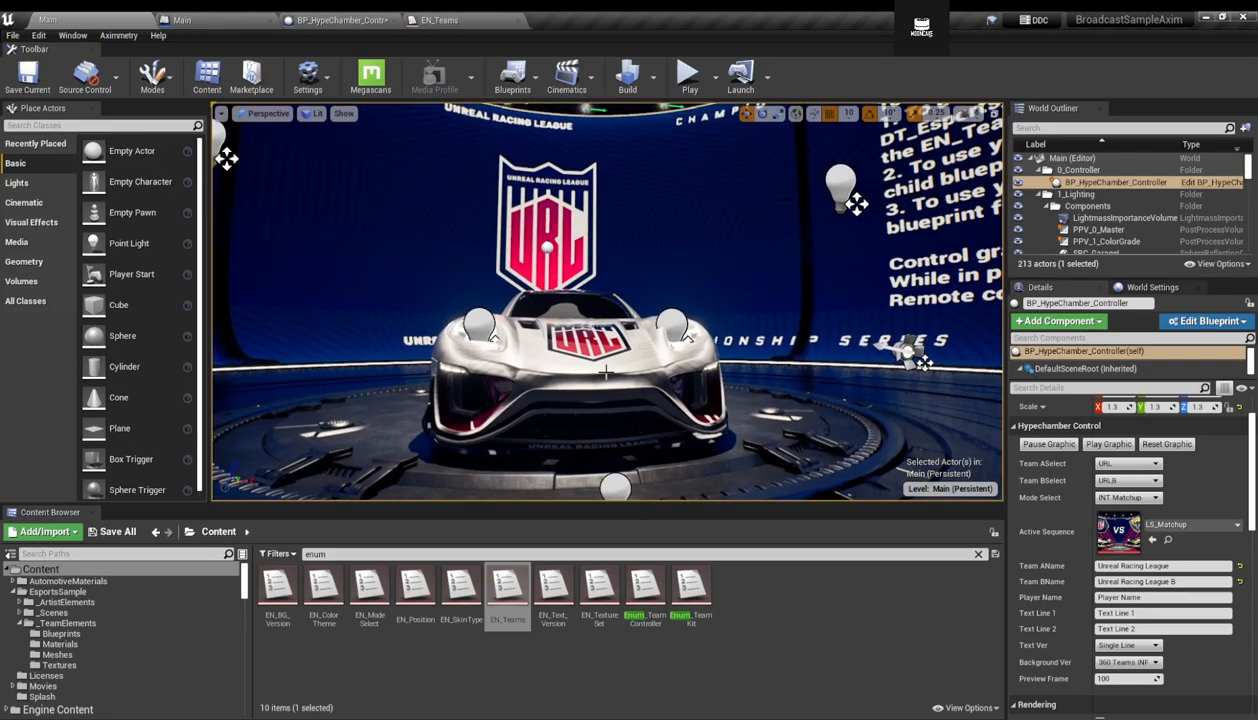
left_click(1153, 465)
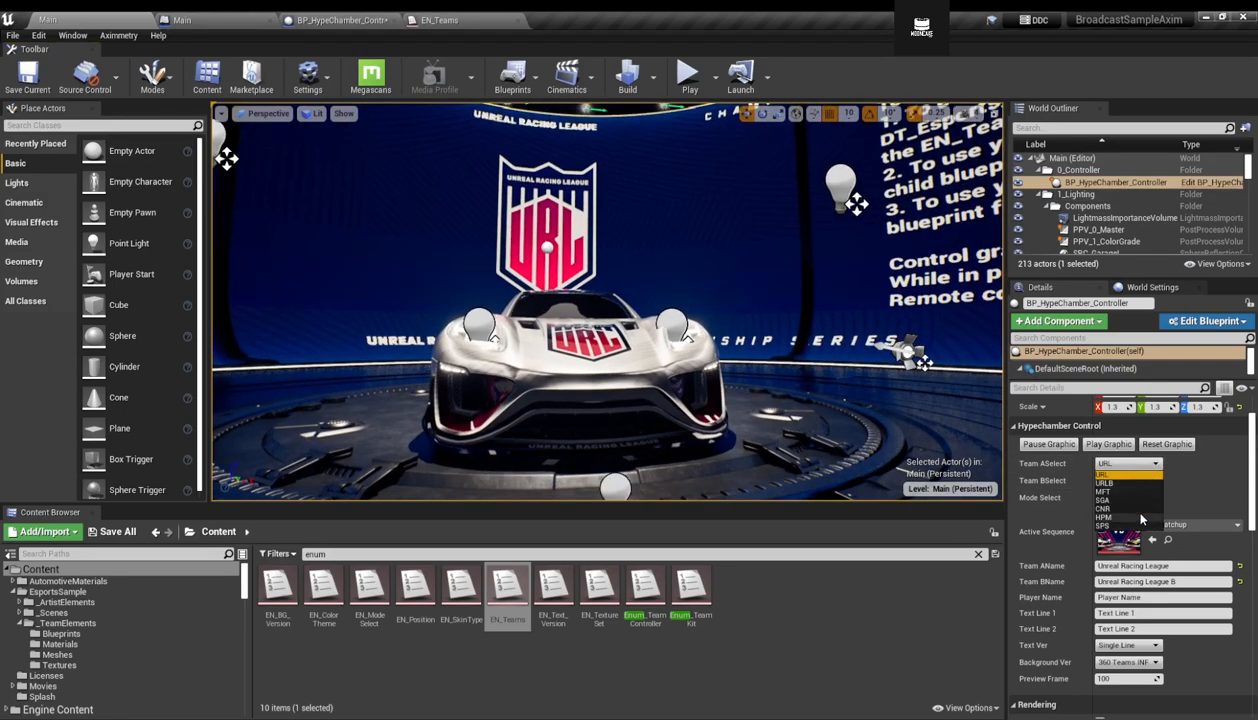
left_click(872, 638)
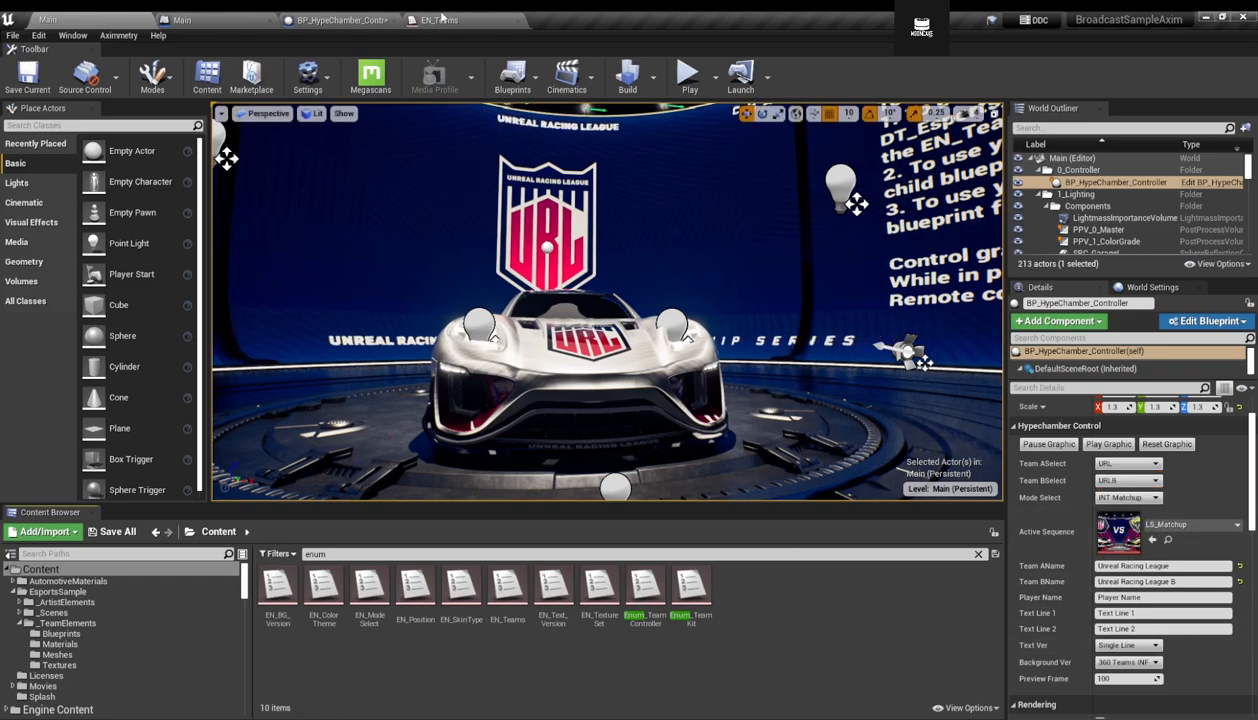
left_click(439, 20)
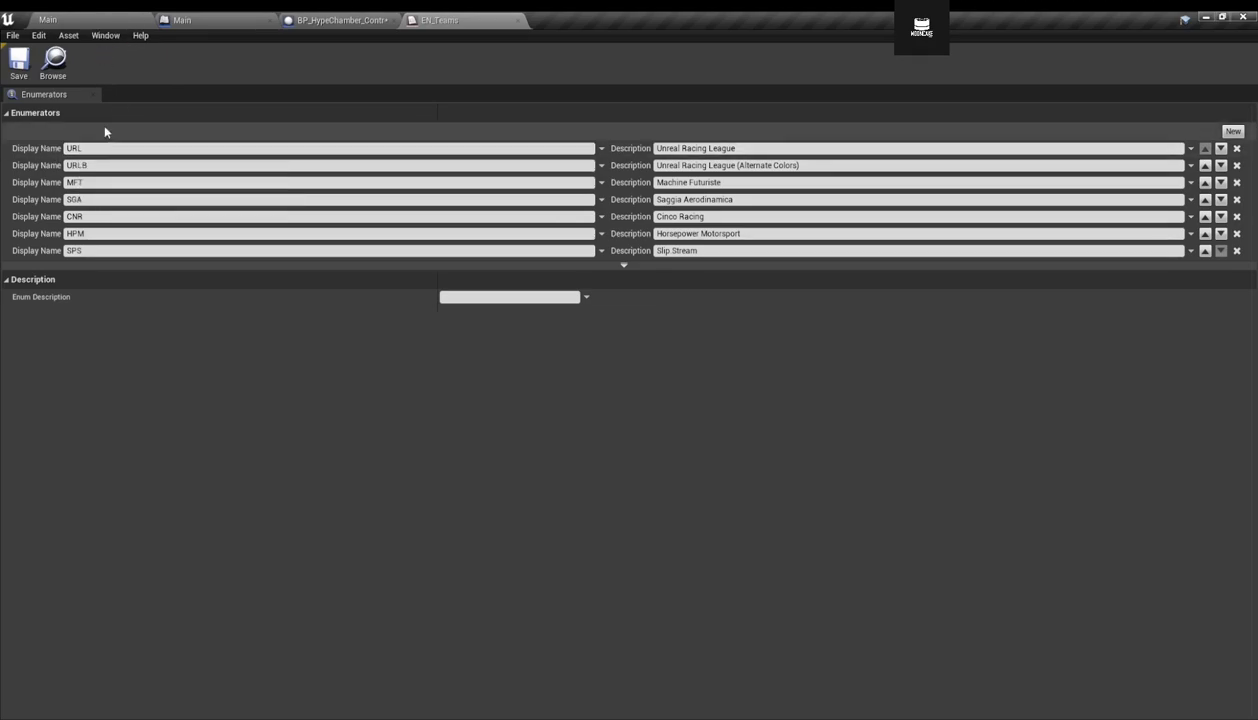
left_click(104, 19)
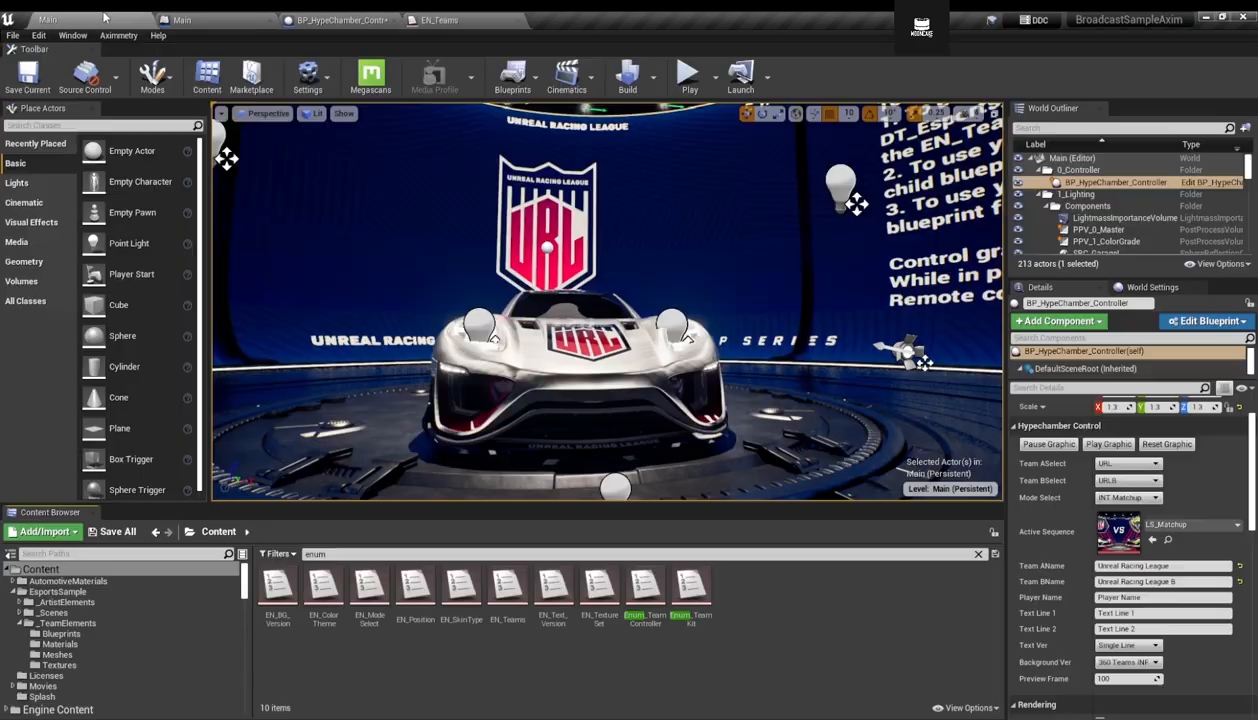
left_click(52, 570)
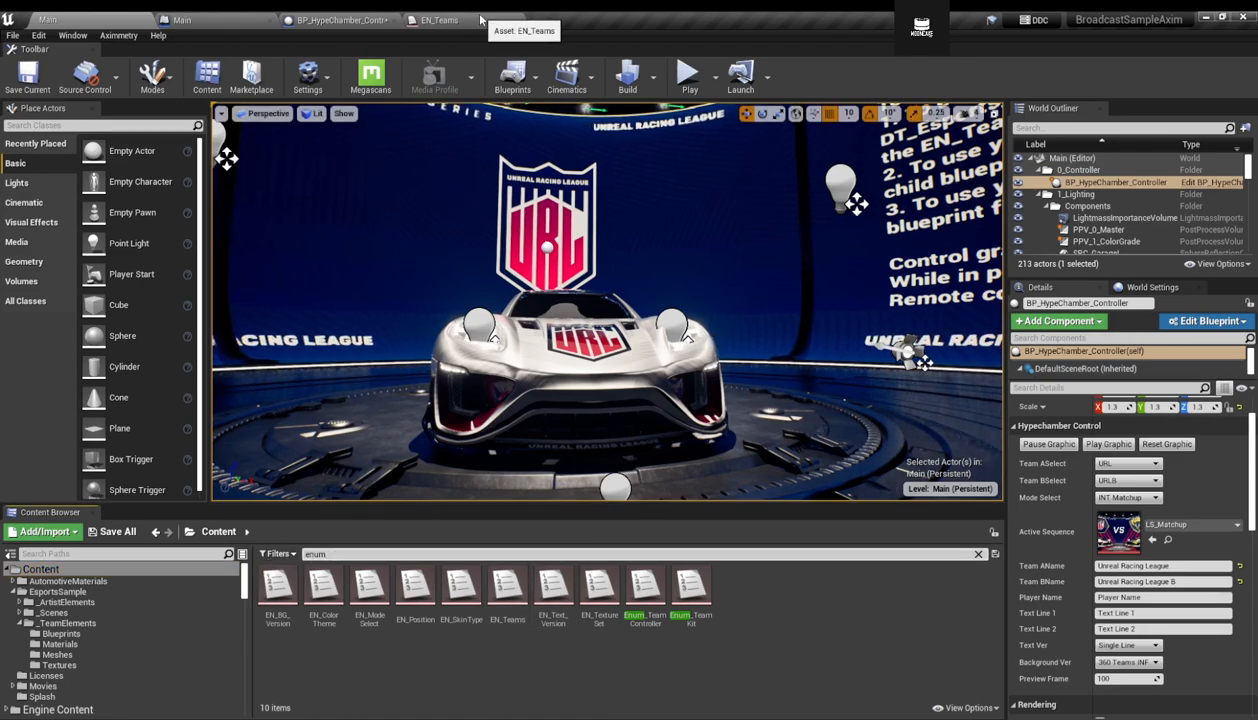
left_click(440, 20)
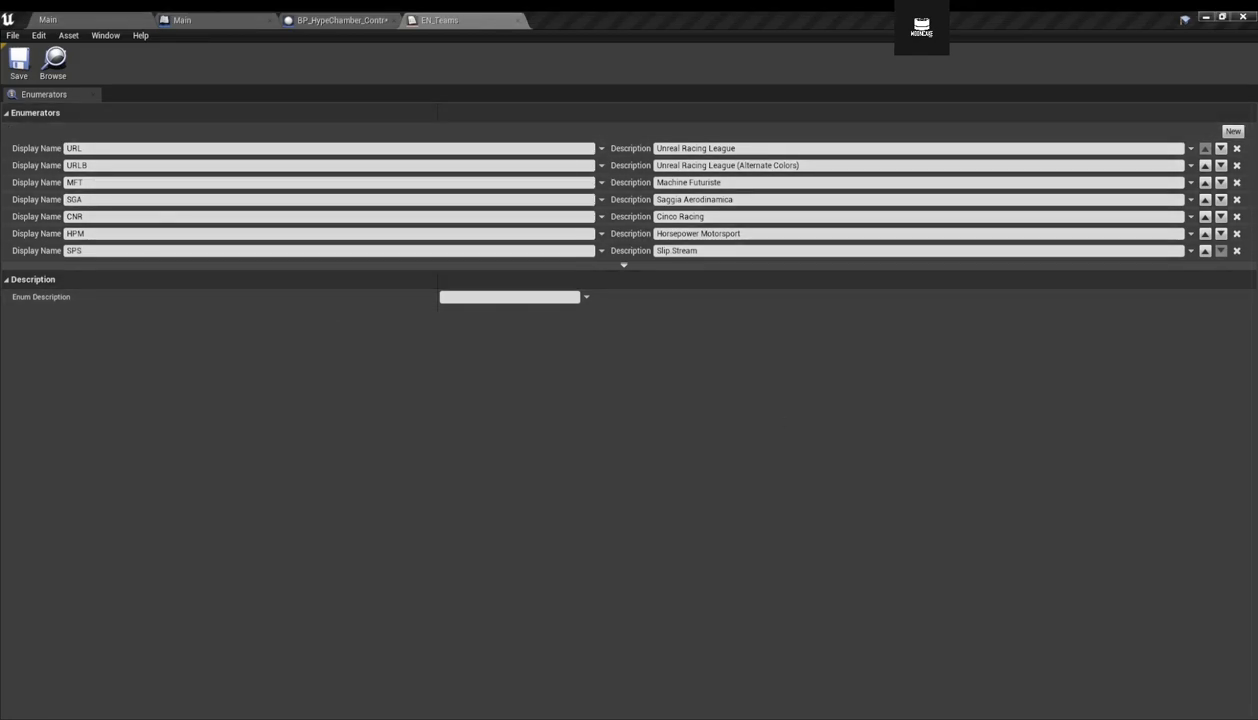
left_click(63, 17)
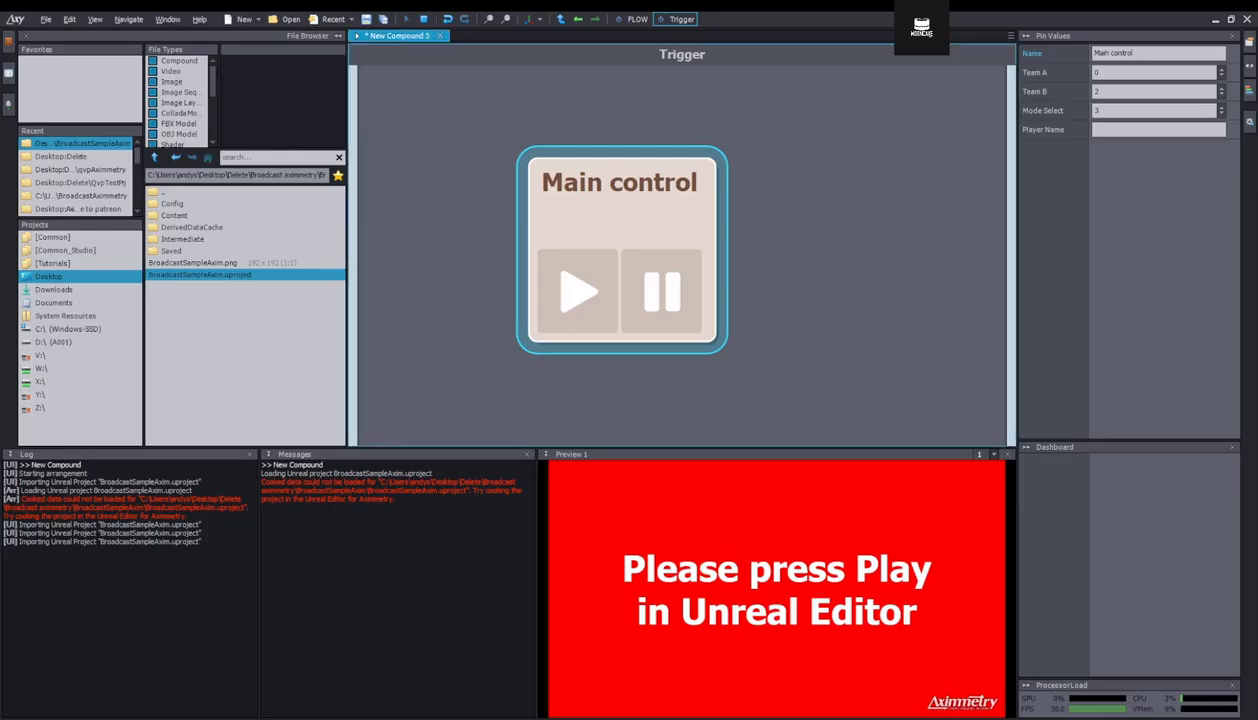
In the flow, begin renaming the Main control's Team A pin with the text "$Enum,Team A,".
left_click(632, 19)
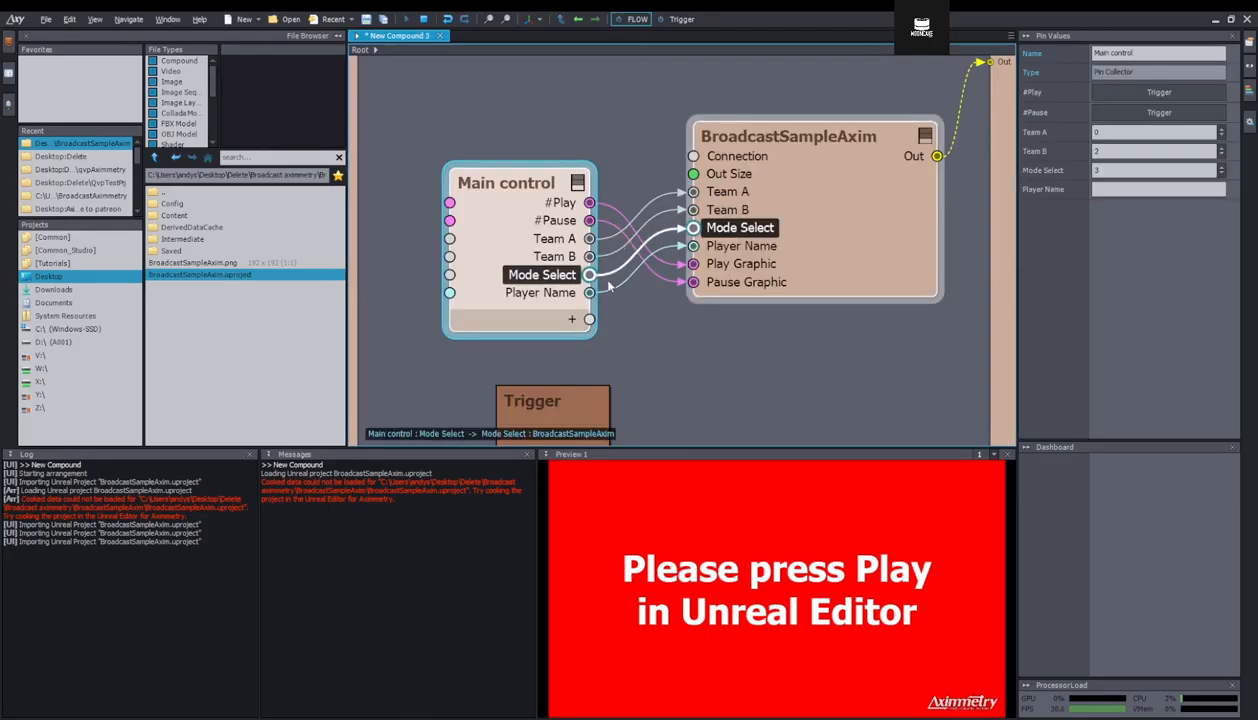
right_click(553, 247)
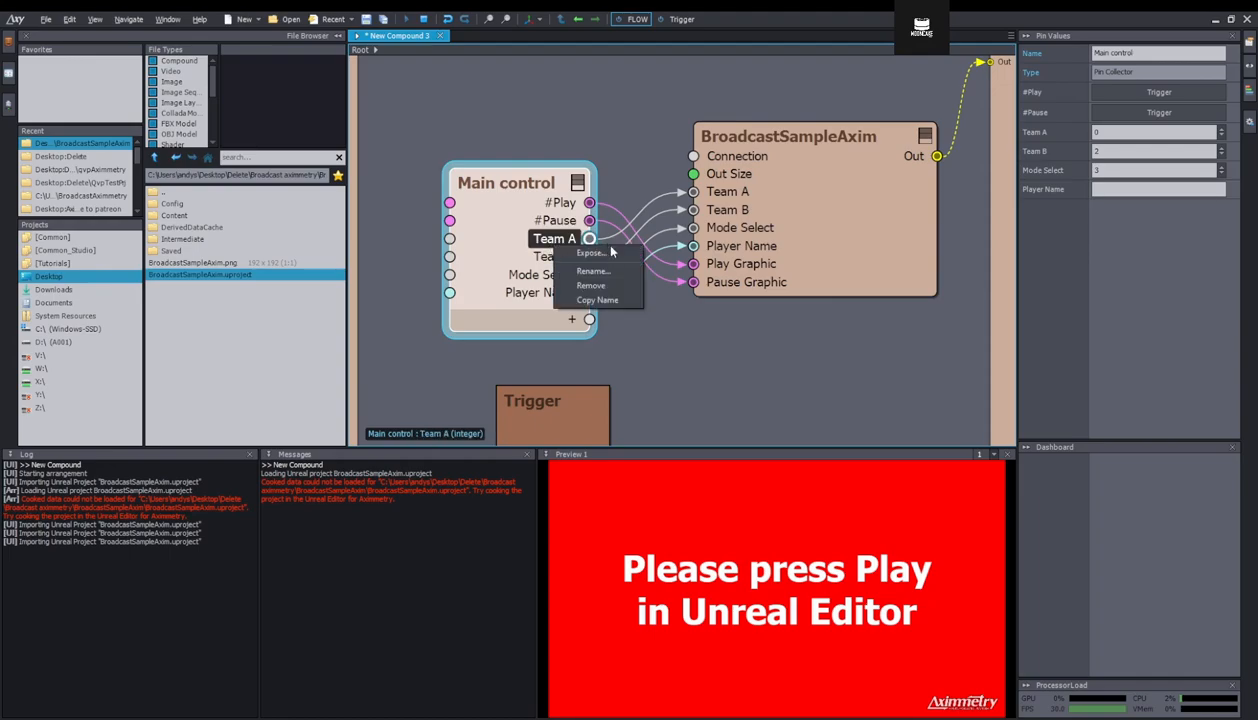
left_click(591, 272)
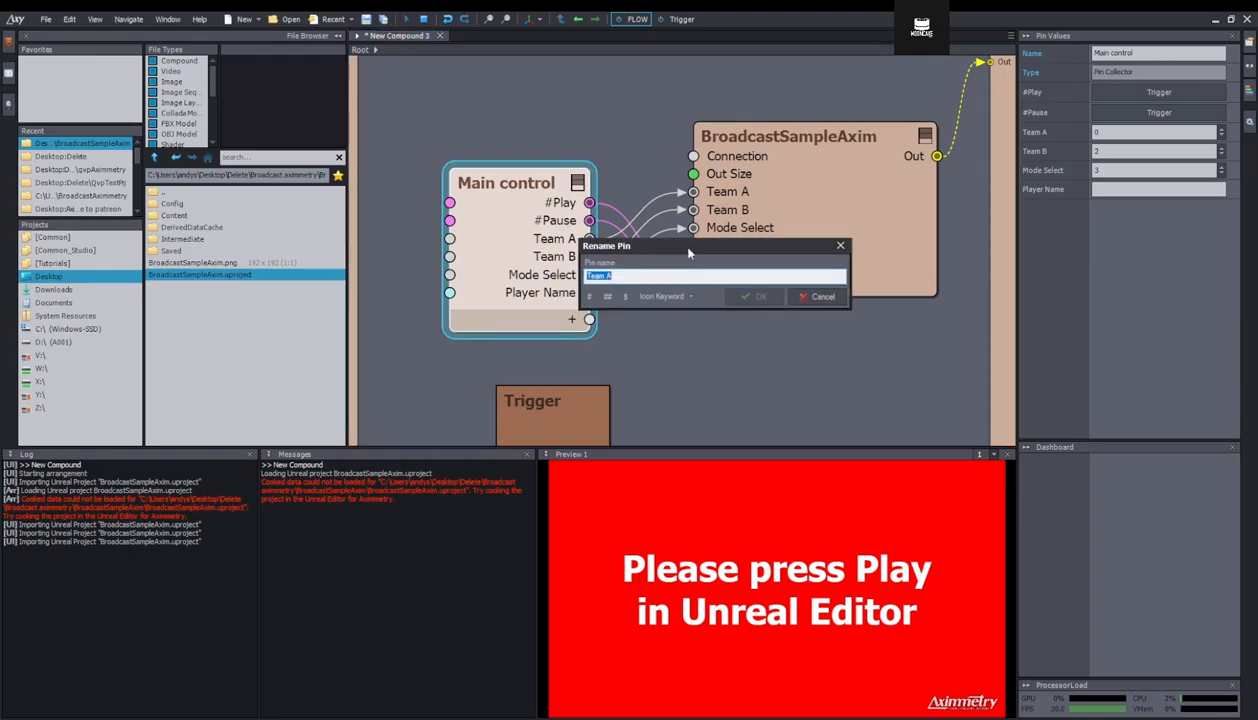
type("$Enum,")
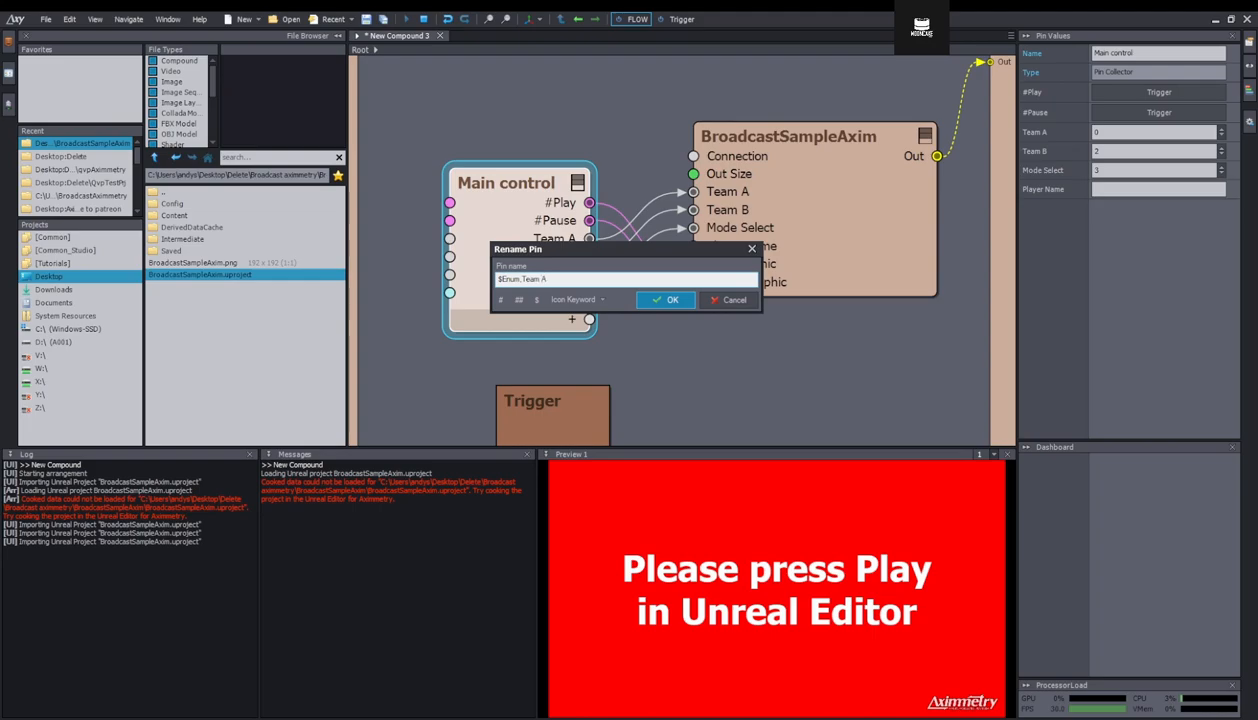
type(",")
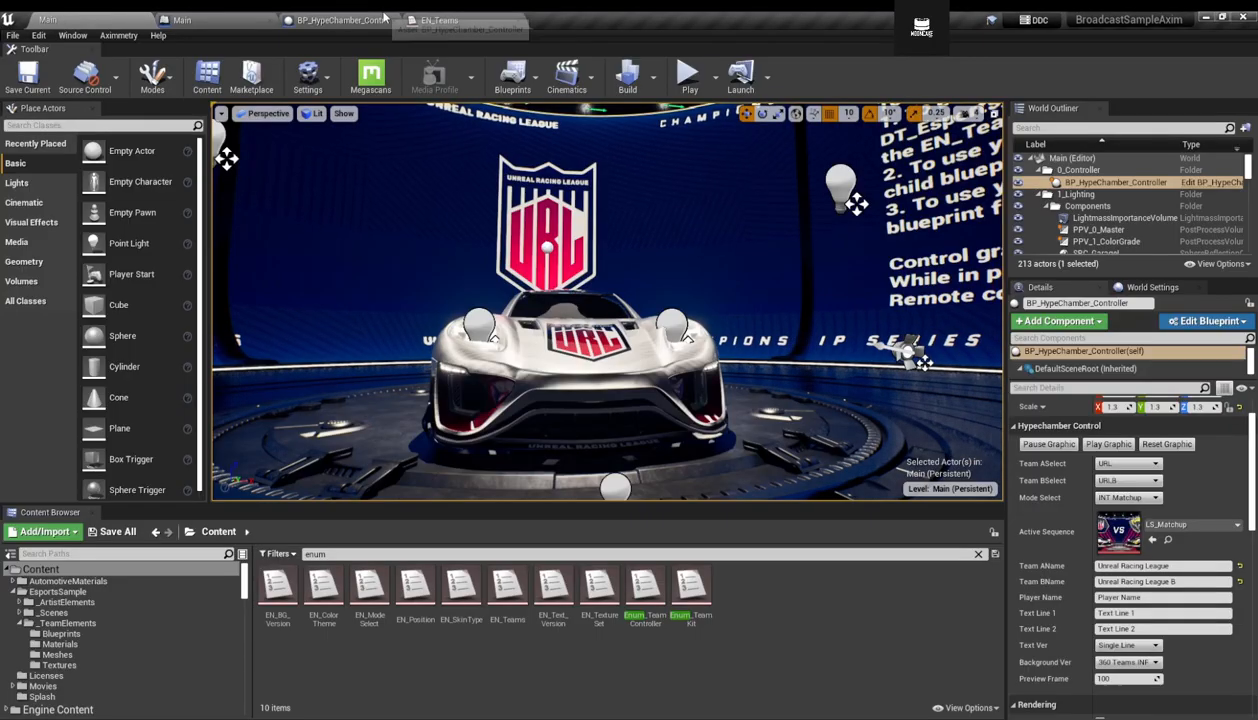
Copy the display names URL, URLB and MFT from Unreal Editor's EN_Teams enumeration into the Team A pin name in Aximmetry, separated by commas.
left_click(445, 20)
left_click(166, 148)
key("alt+Tab")
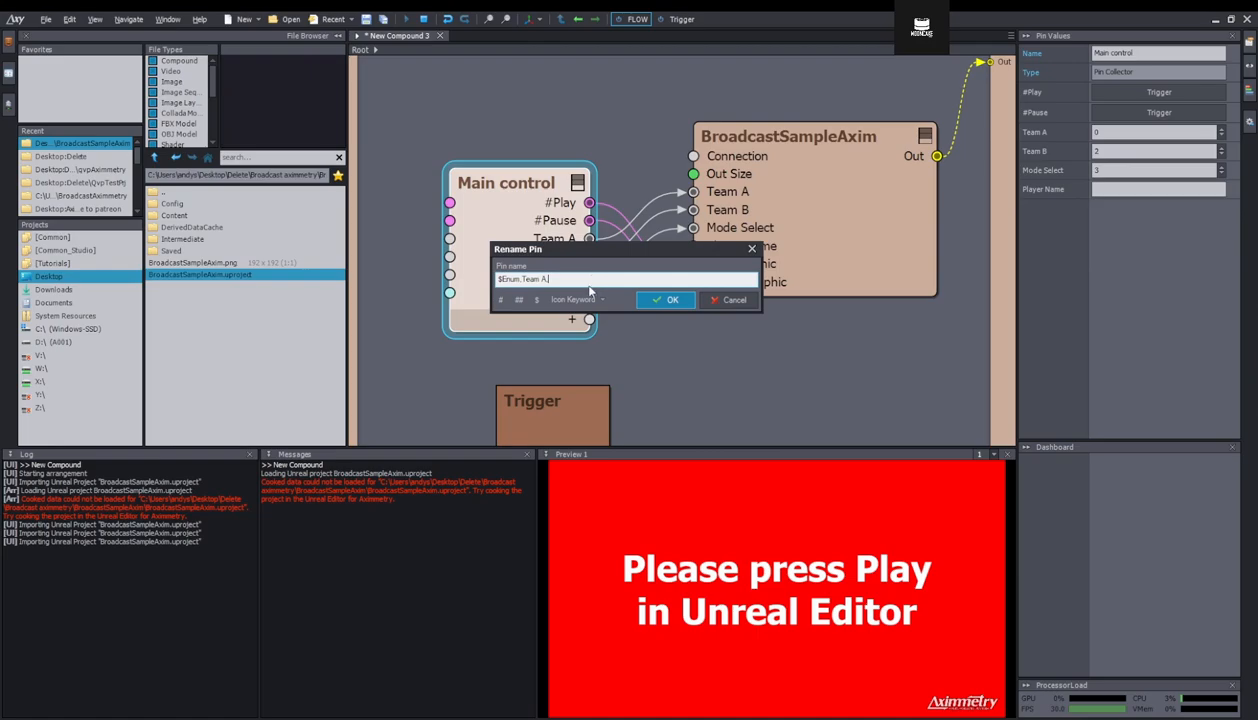
key("alt+Tab")
left_click(100, 165)
key("alt+Tab")
key("alt+Tab")
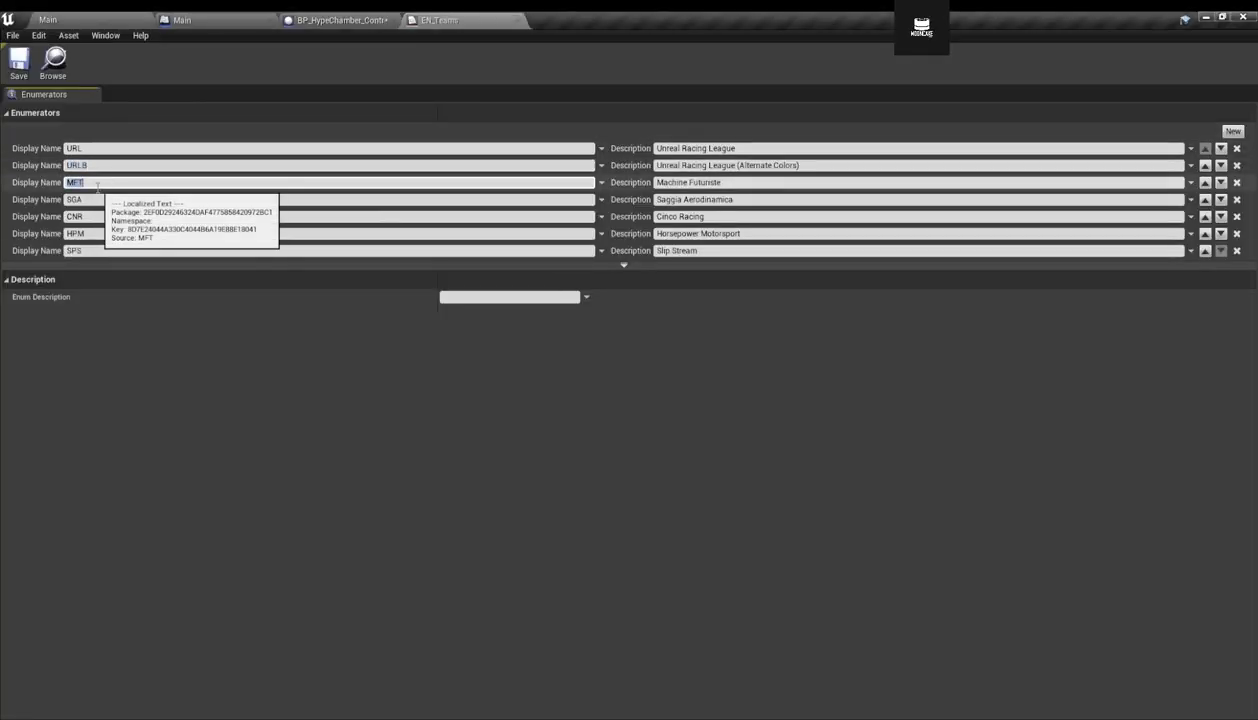
key("alt+Tab")
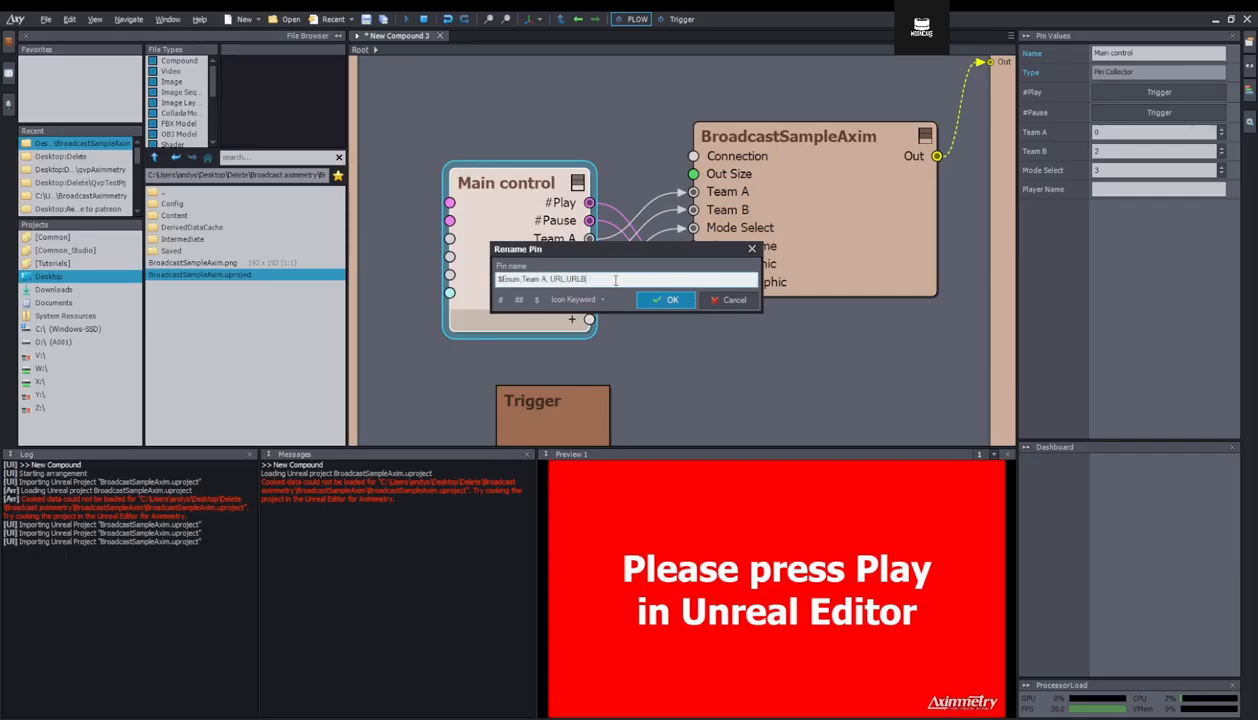
type("MFT")
Append SGA, CNR, HPM and SPS from EN_Teams to the Team A pin name, copy the full text, and apply the rename.
key("alt+Tab")
left_click(101, 200)
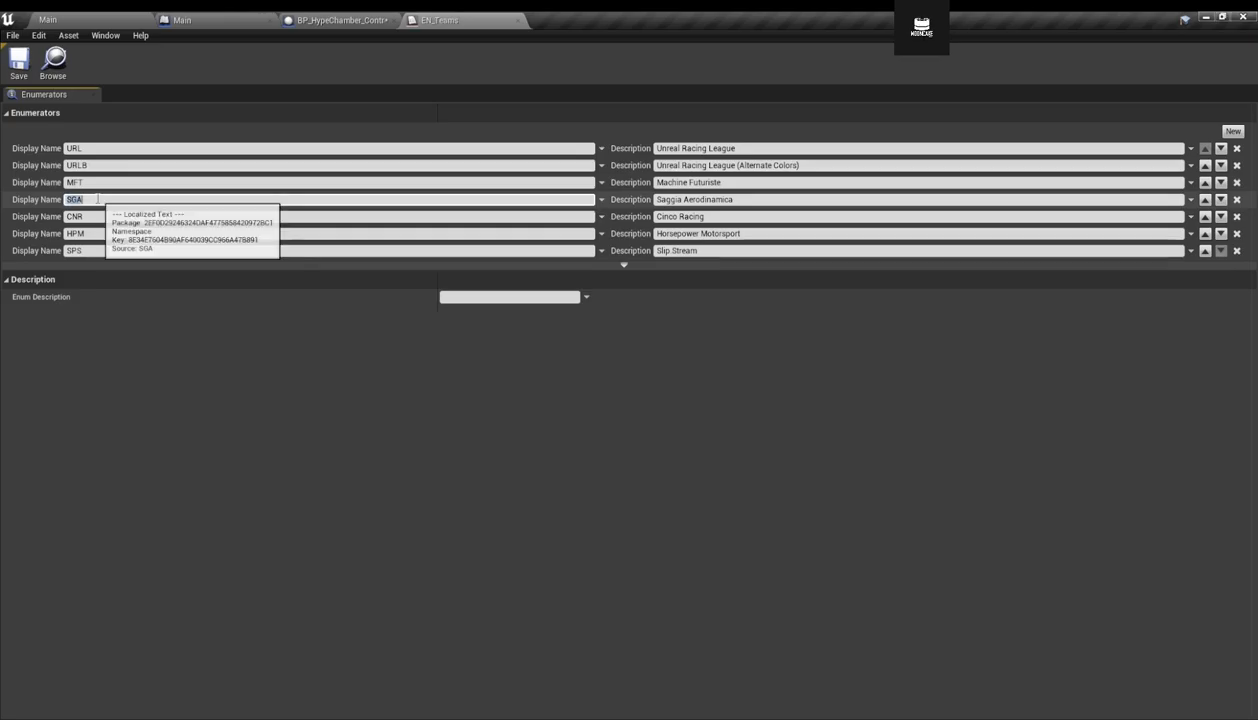
key("alt+Tab")
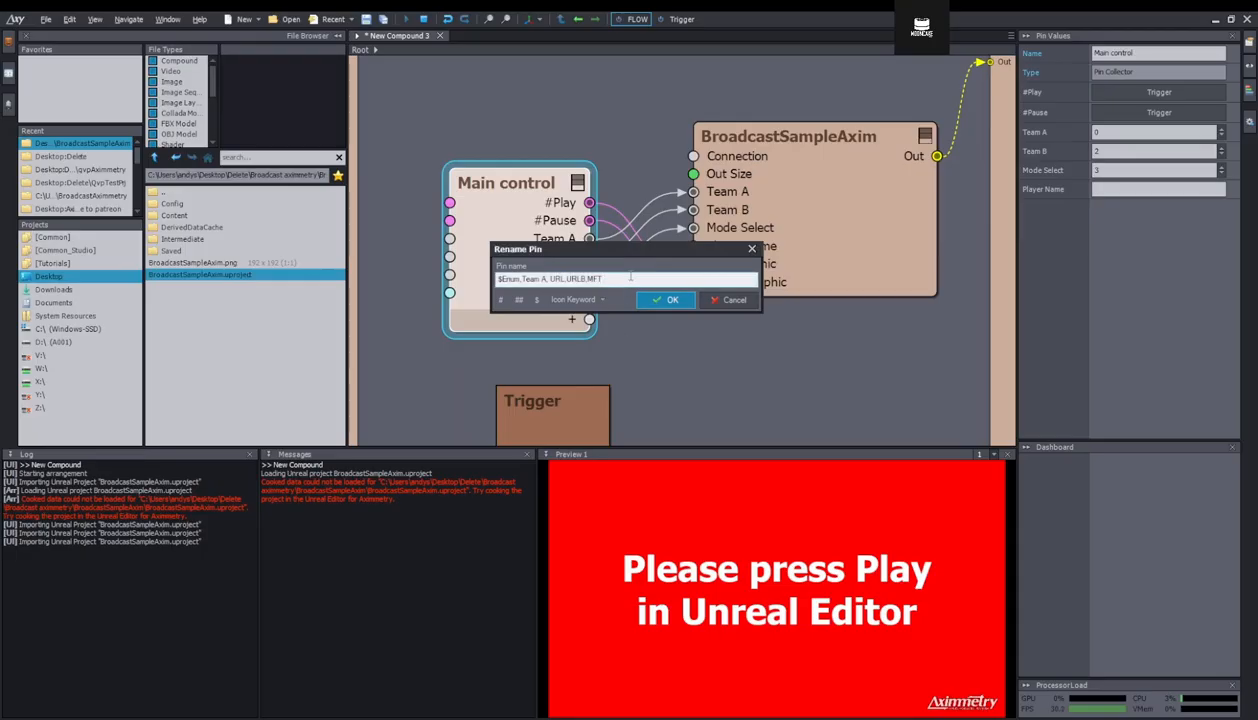
key("alt+Tab")
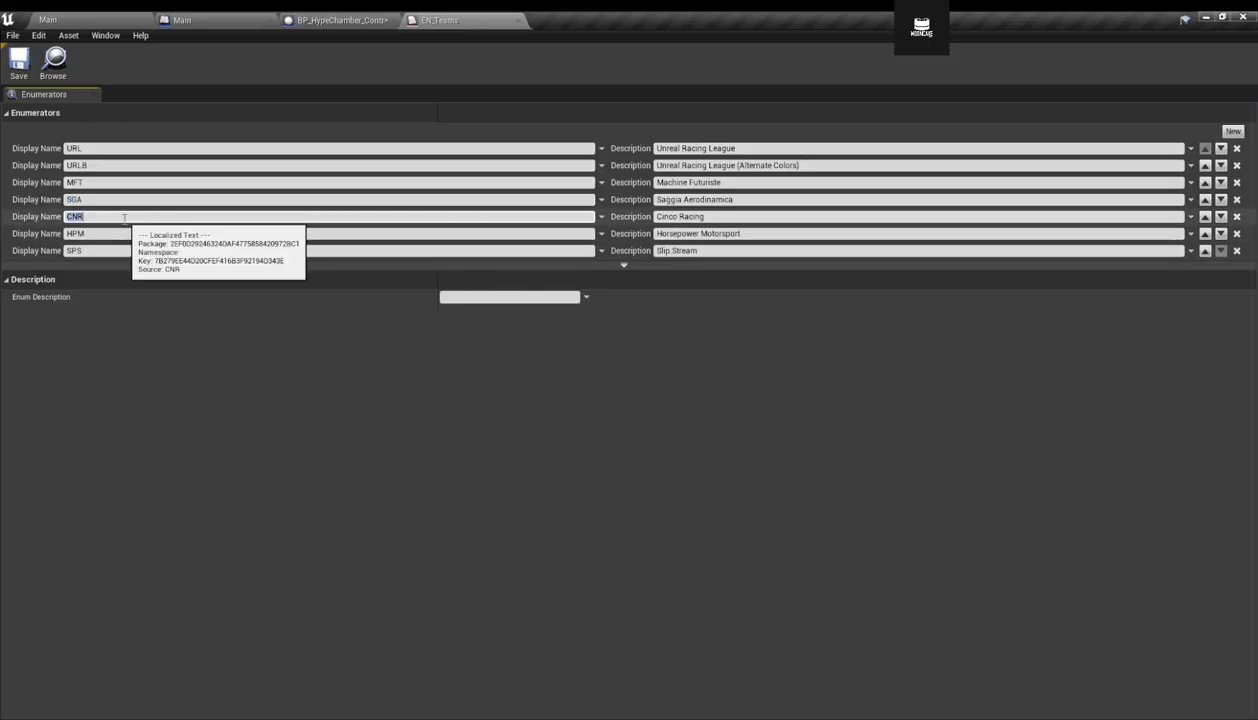
key("alt+Tab")
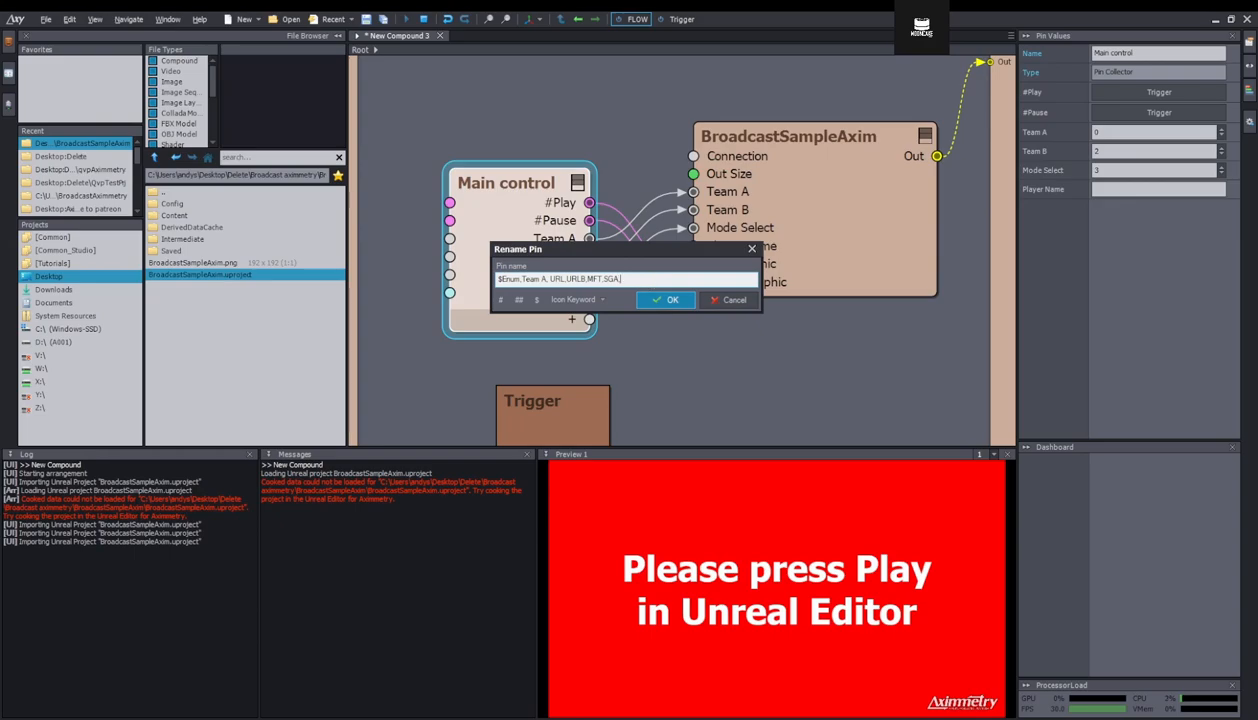
key("alt+Tab")
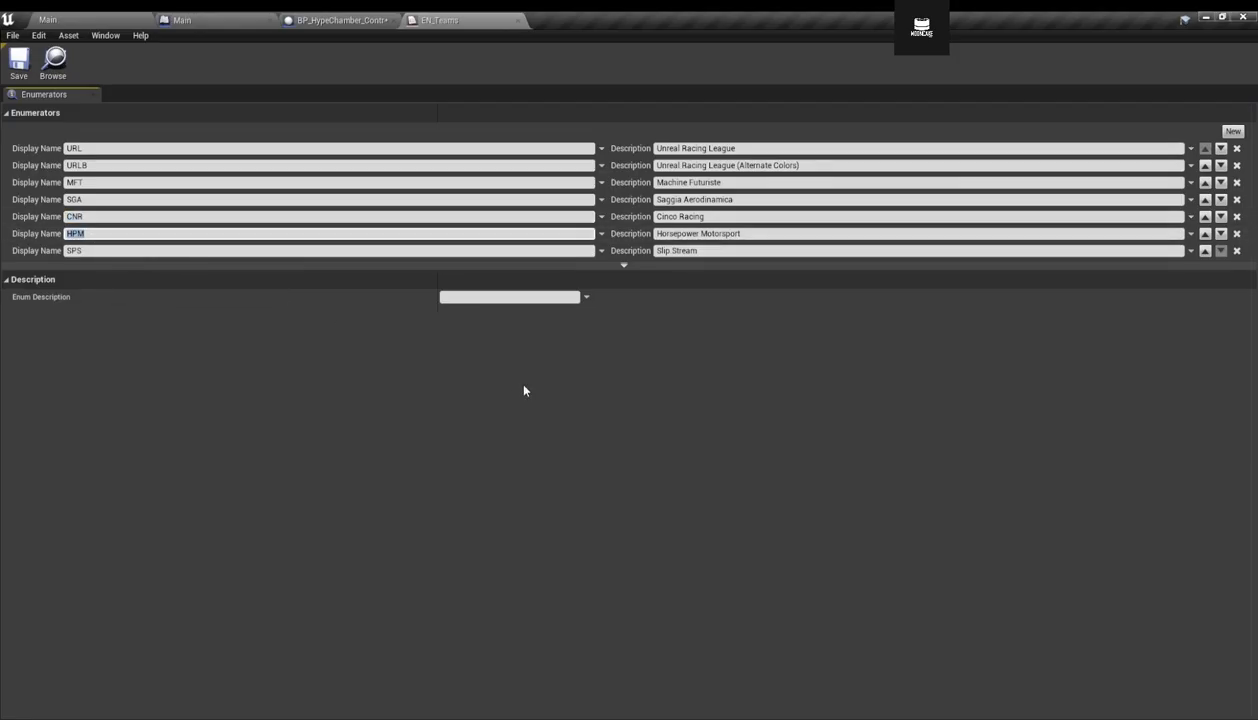
key("alt+Tab")
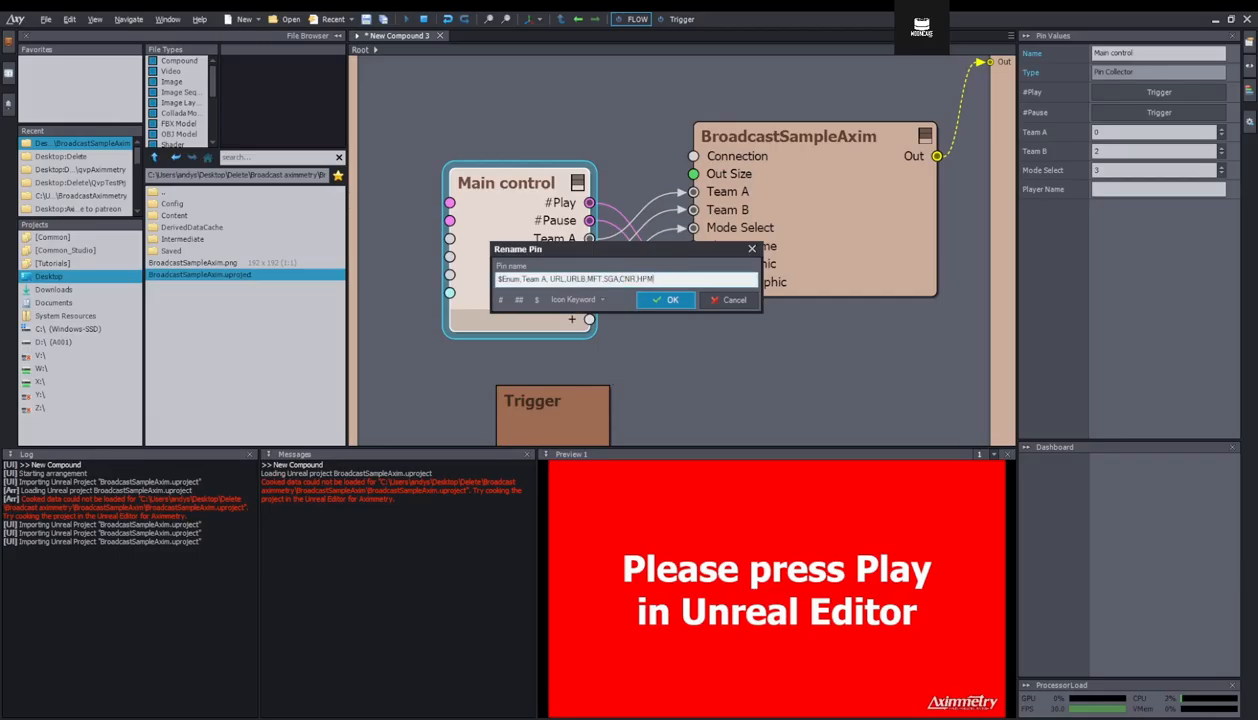
key("alt+Tab")
key("alt+Tab")
left_click(680, 283)
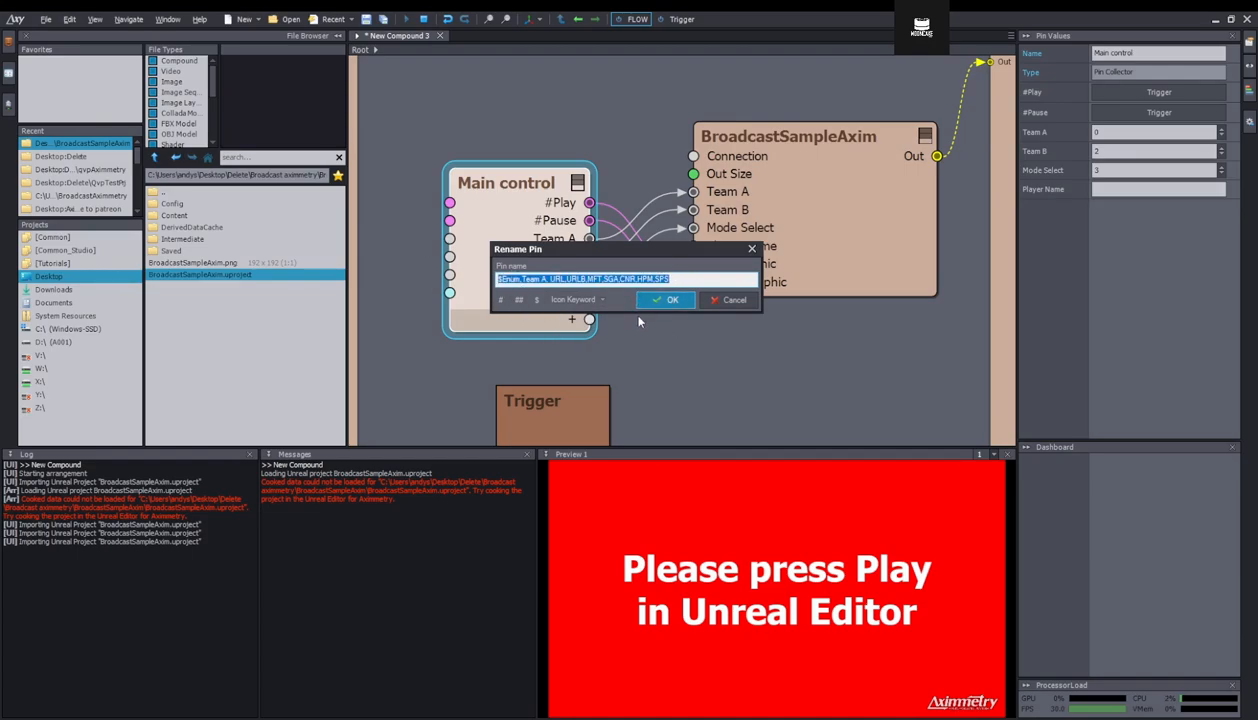
left_click(663, 300)
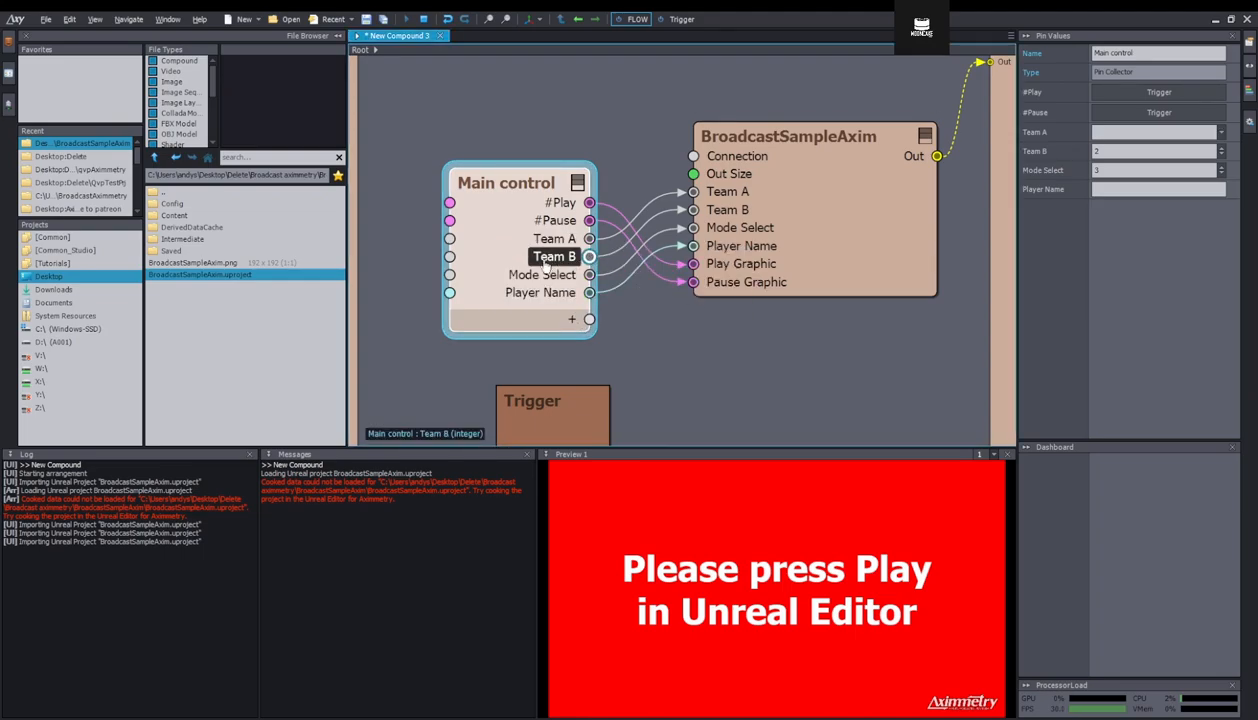
Rename the Main control's Team B pin as "$Enum,Team B, URL,URLB,MFT,SGA,CNR,HPM,SPS" by reusing the copied name.
right_click(550, 260)
left_click(592, 285)
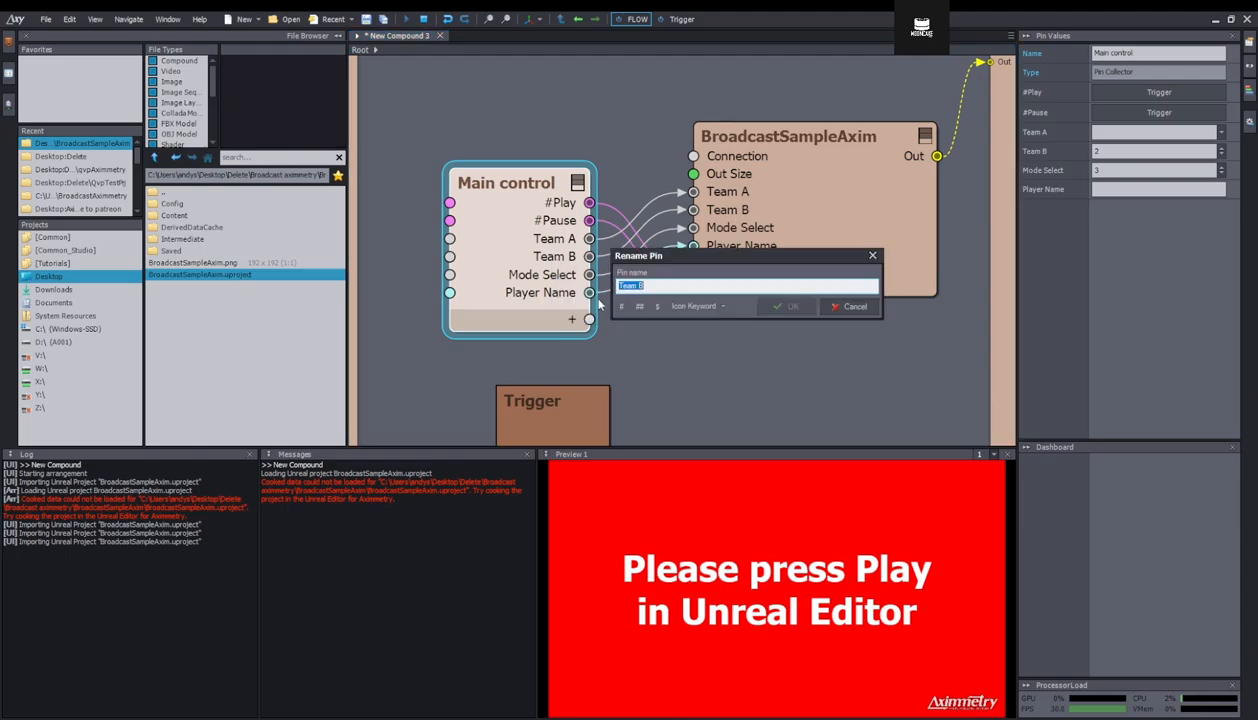
key("ctrl+v")
left_click(664, 286)
key("BackSpace")
type("B")
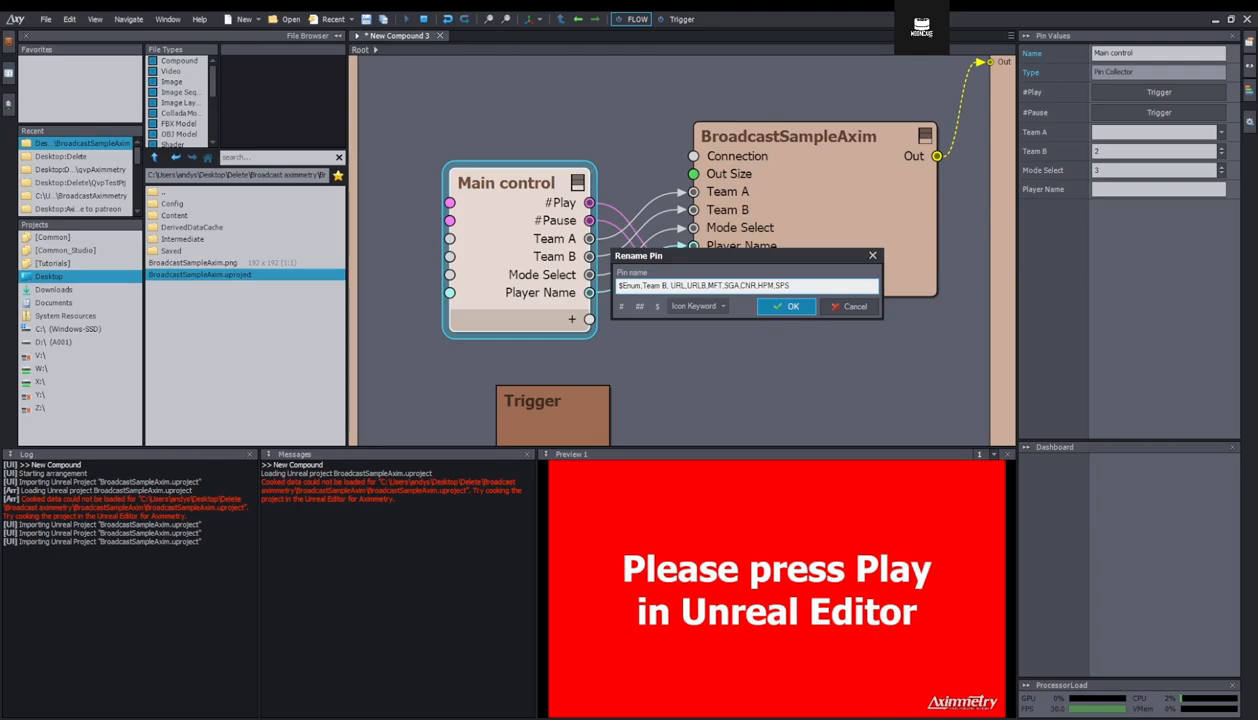
left_click(762, 302)
Open the Trigger board and inspect the Main control's Team B and Team A option lists.
left_click(680, 19)
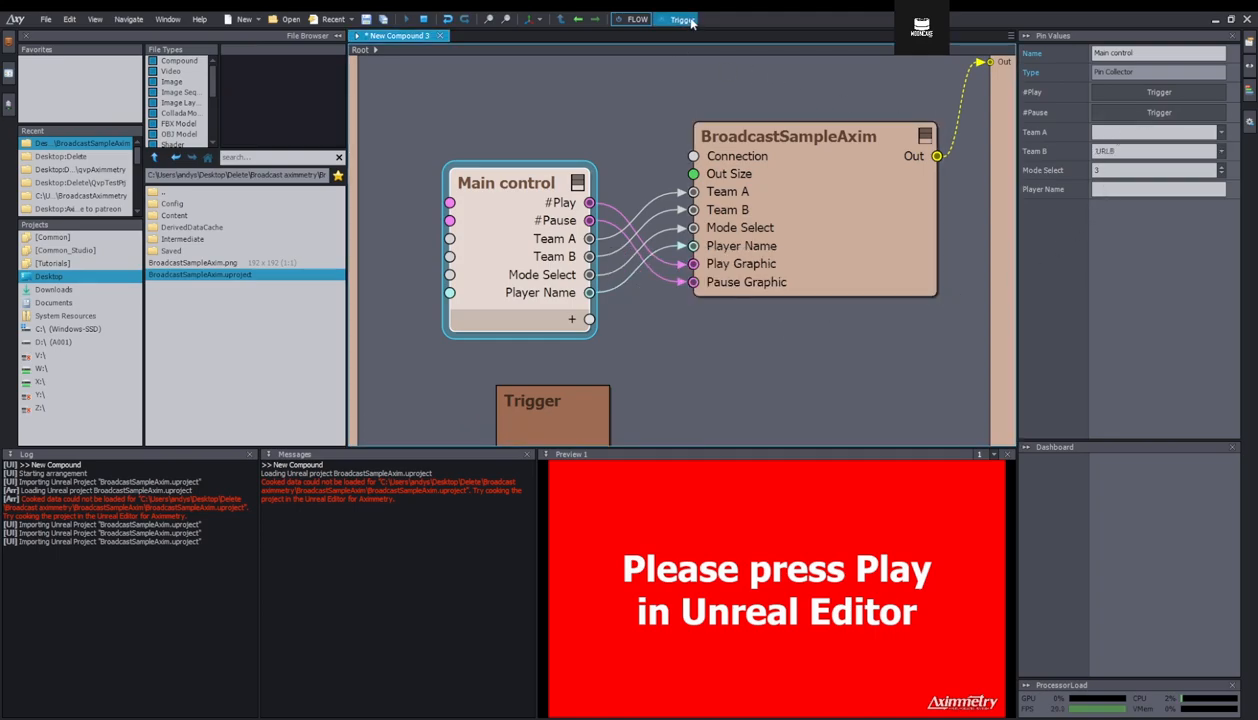
left_click_drag(624, 194, 655, 211)
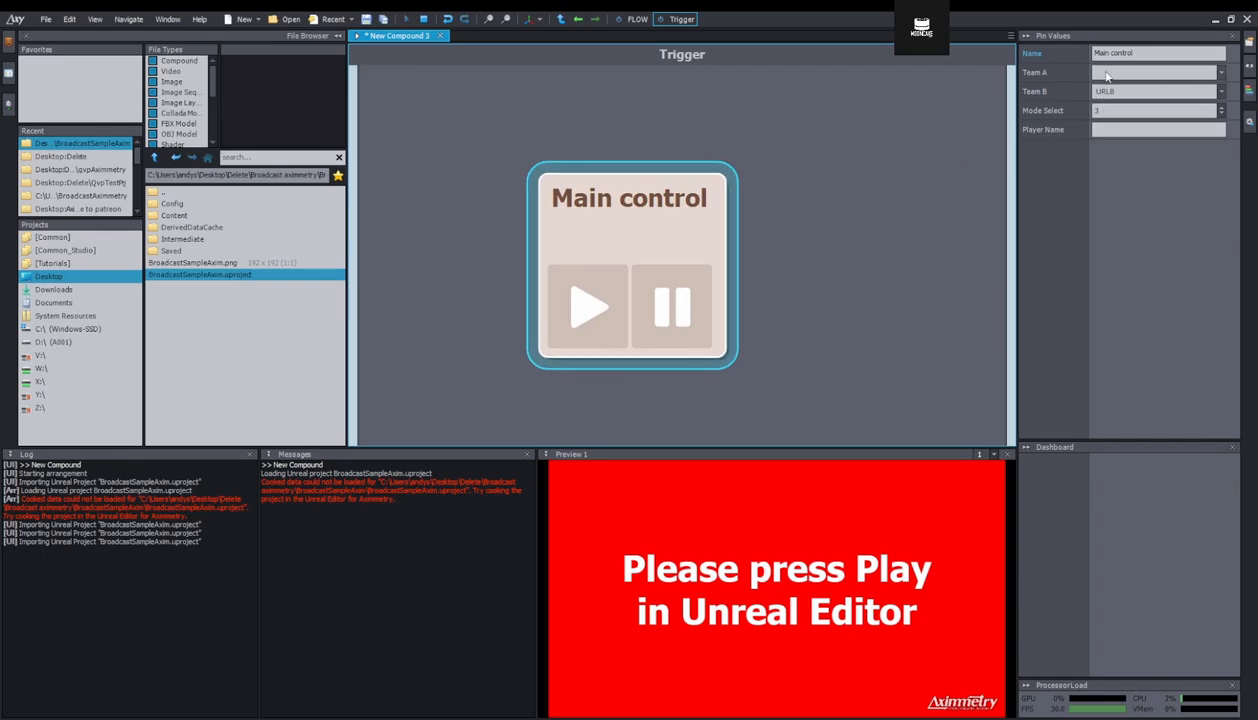
left_click(1157, 96)
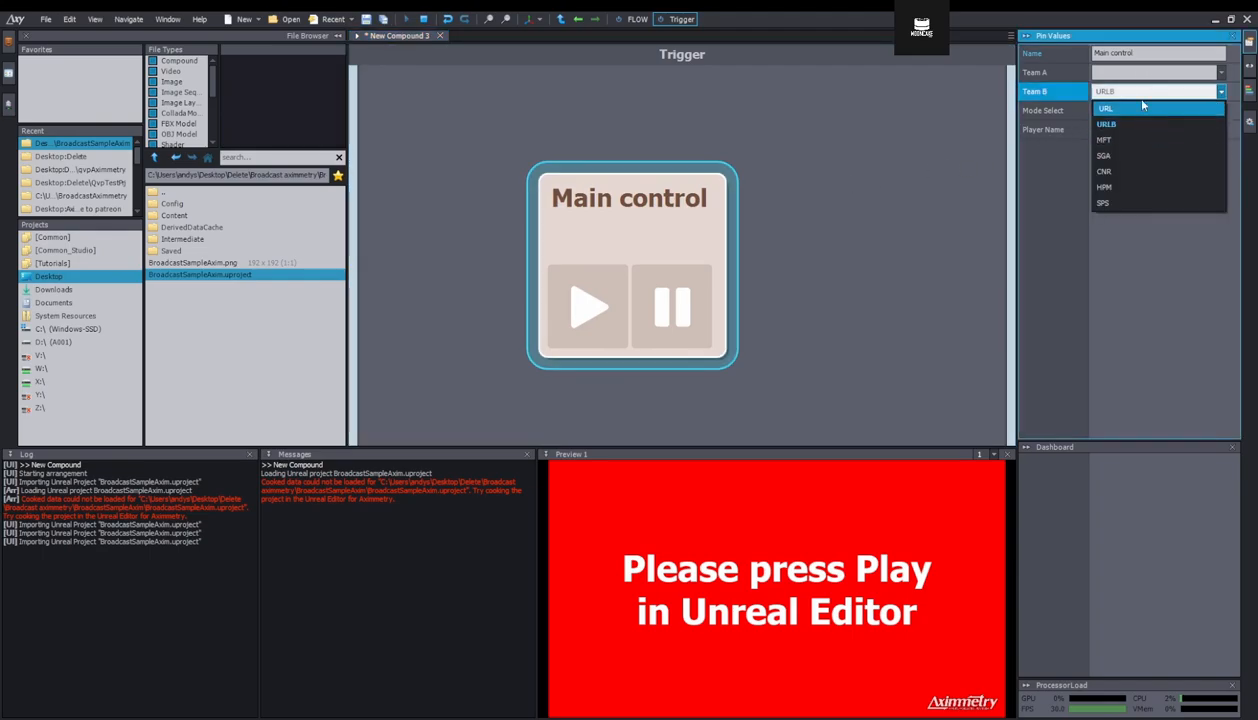
left_click(1148, 73)
left_click(730, 412)
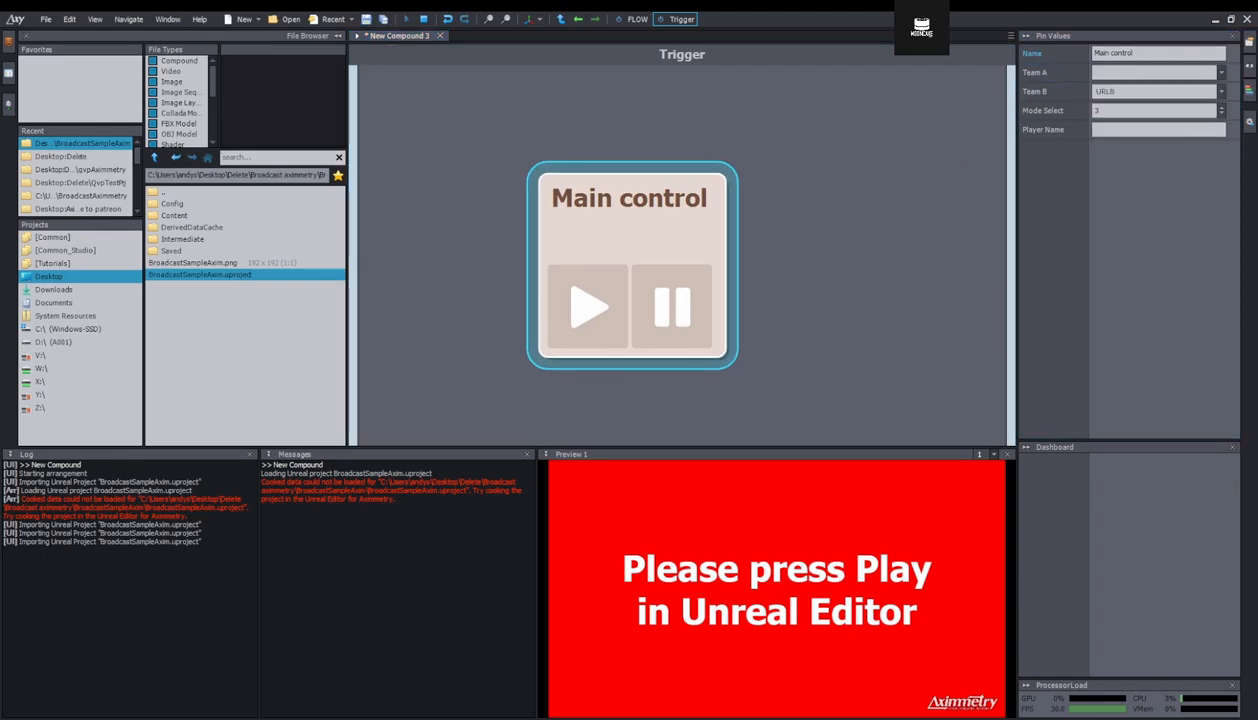
Switch to Unreal Editor, play the Main level, and return to Aximmetry.
key("alt+Tab")
left_click(48, 20)
left_click(691, 85)
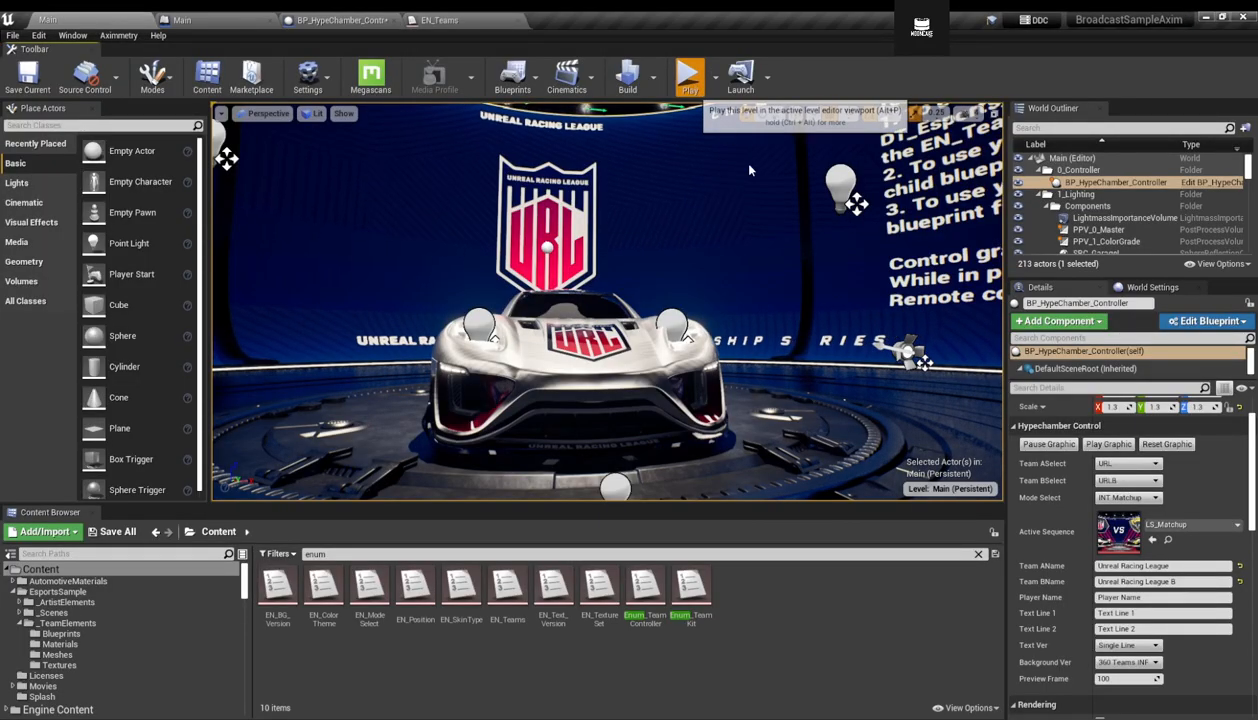
key("alt+Tab")
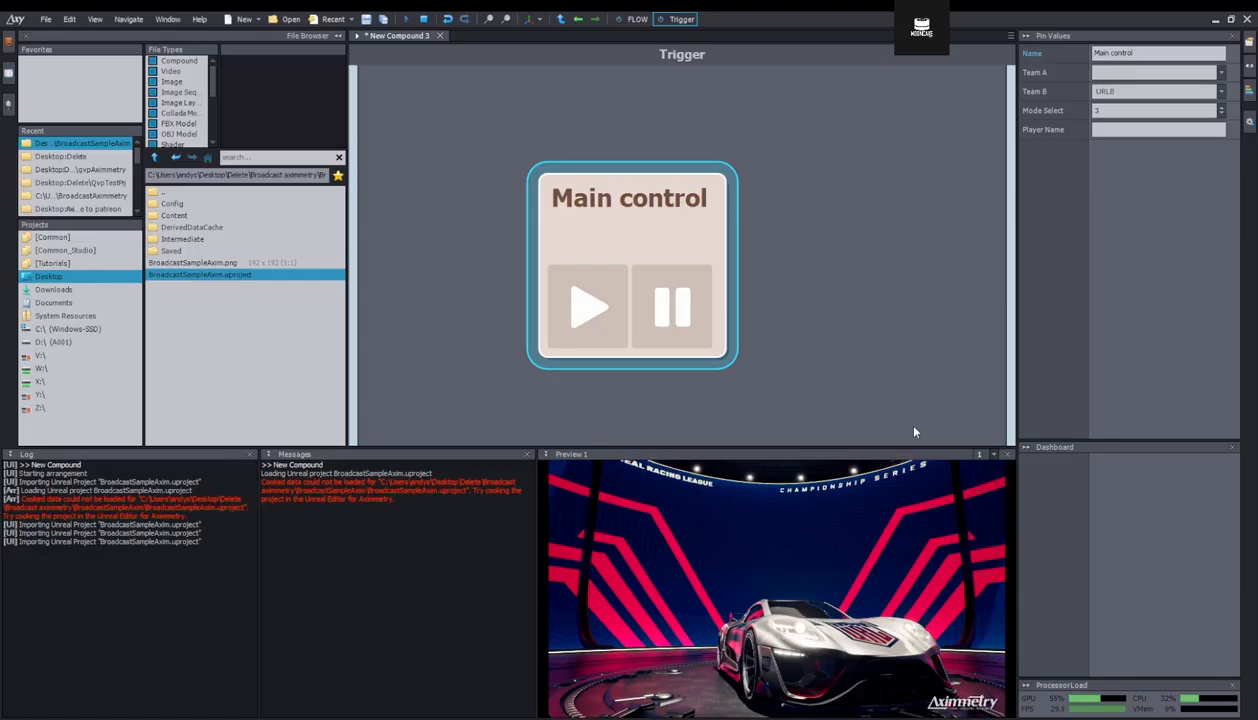
Set the Main control's Mode Select to 0.
left_click(1166, 80)
left_click(1055, 132)
left_click(1128, 112)
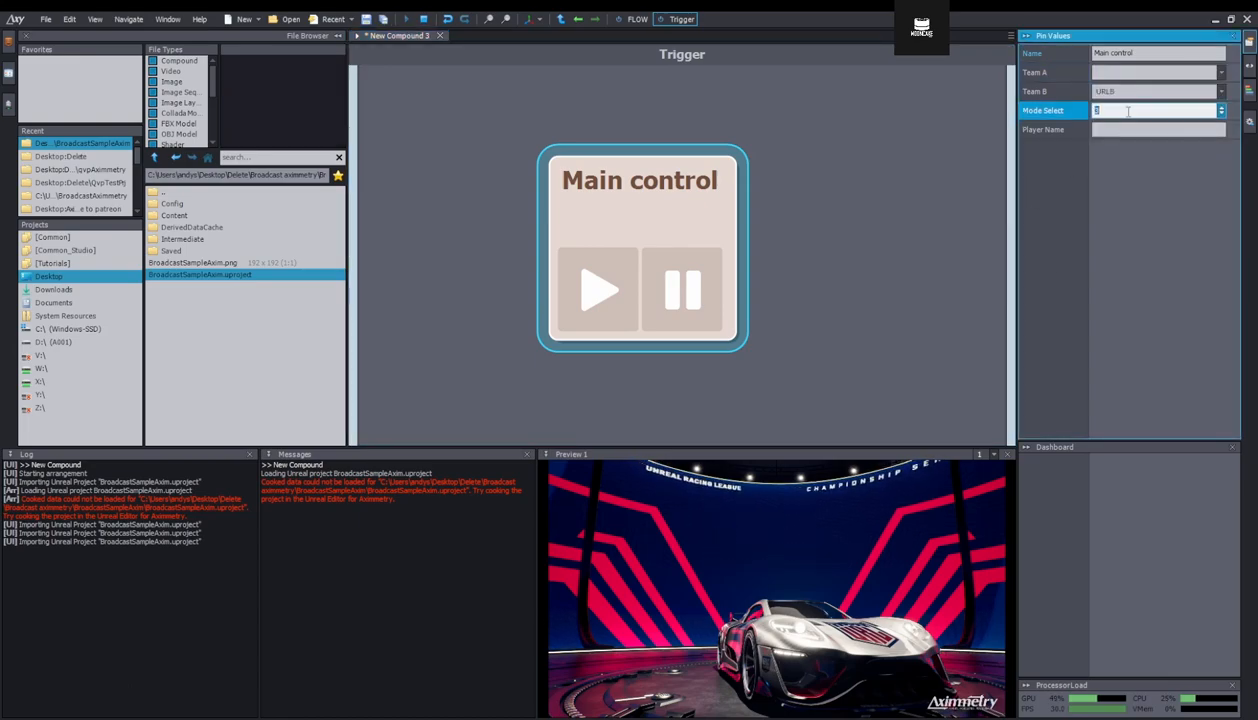
type("0")
key("Return")
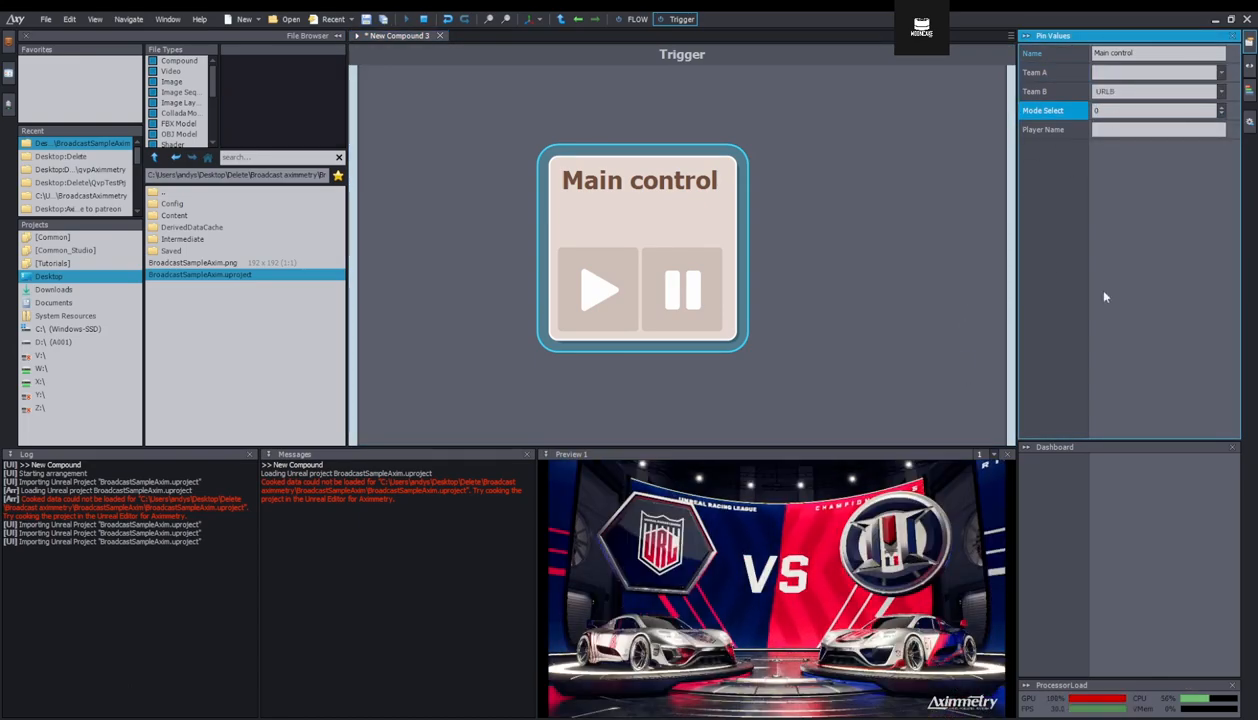
Set the Main control's Team A to SGA and Team B to HPM.
left_click(1147, 76)
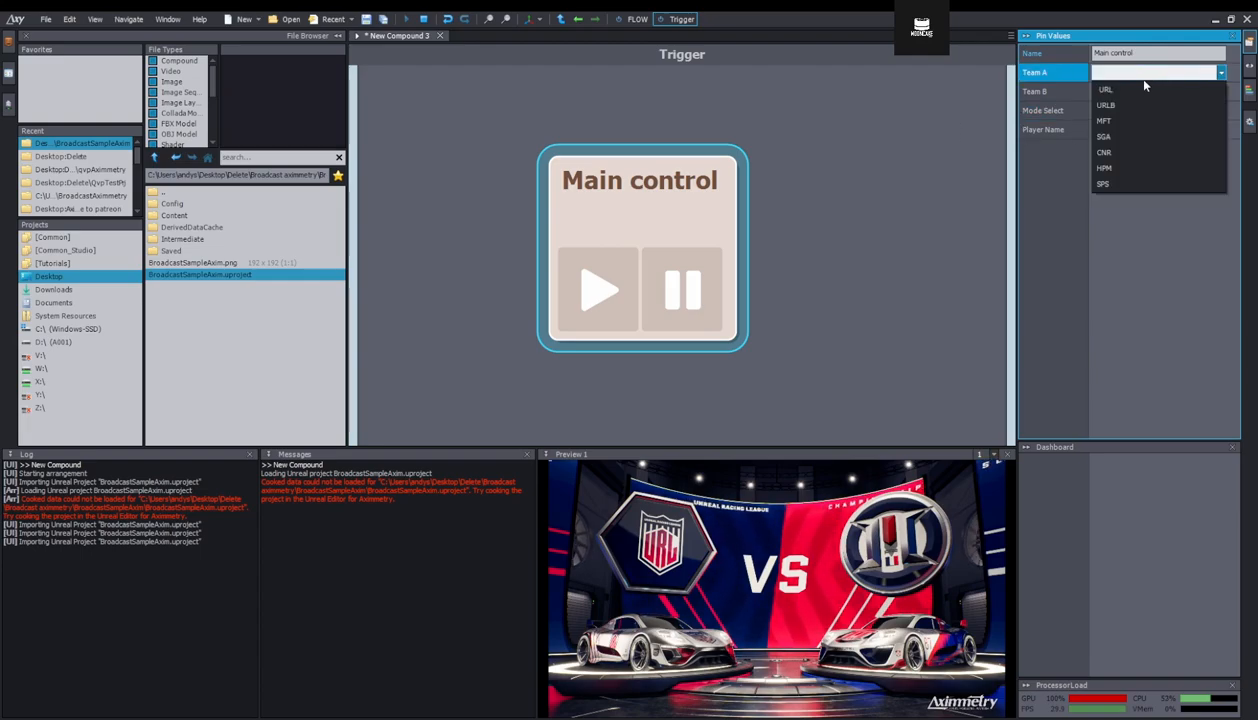
left_click(1106, 136)
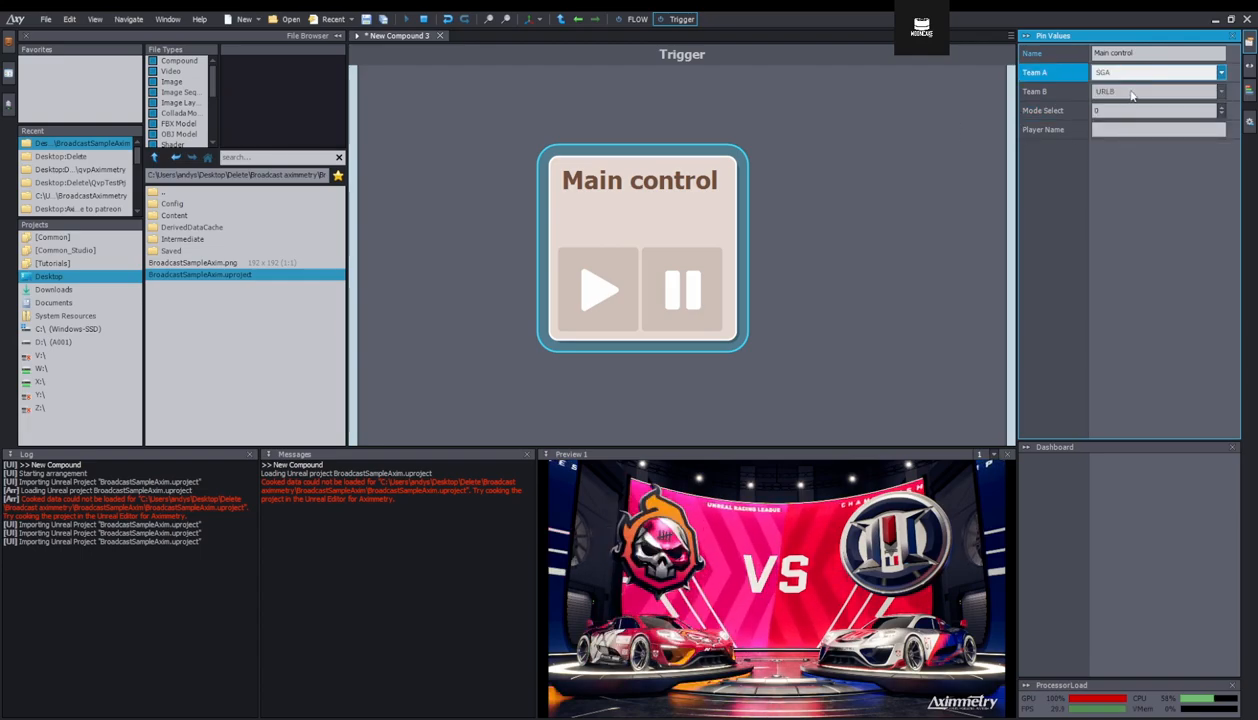
left_click(1131, 94)
left_click(1113, 189)
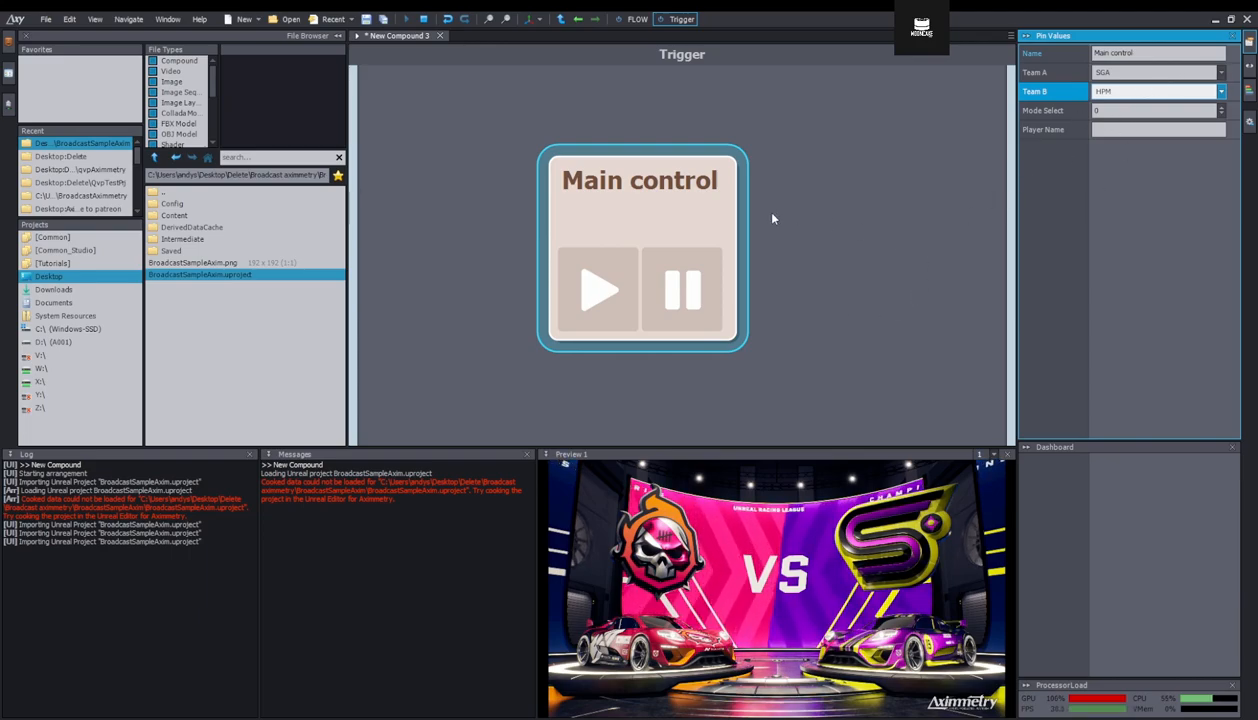
Test the Main control's Play and Pause triggers on the matchup graphic.
left_click(599, 305)
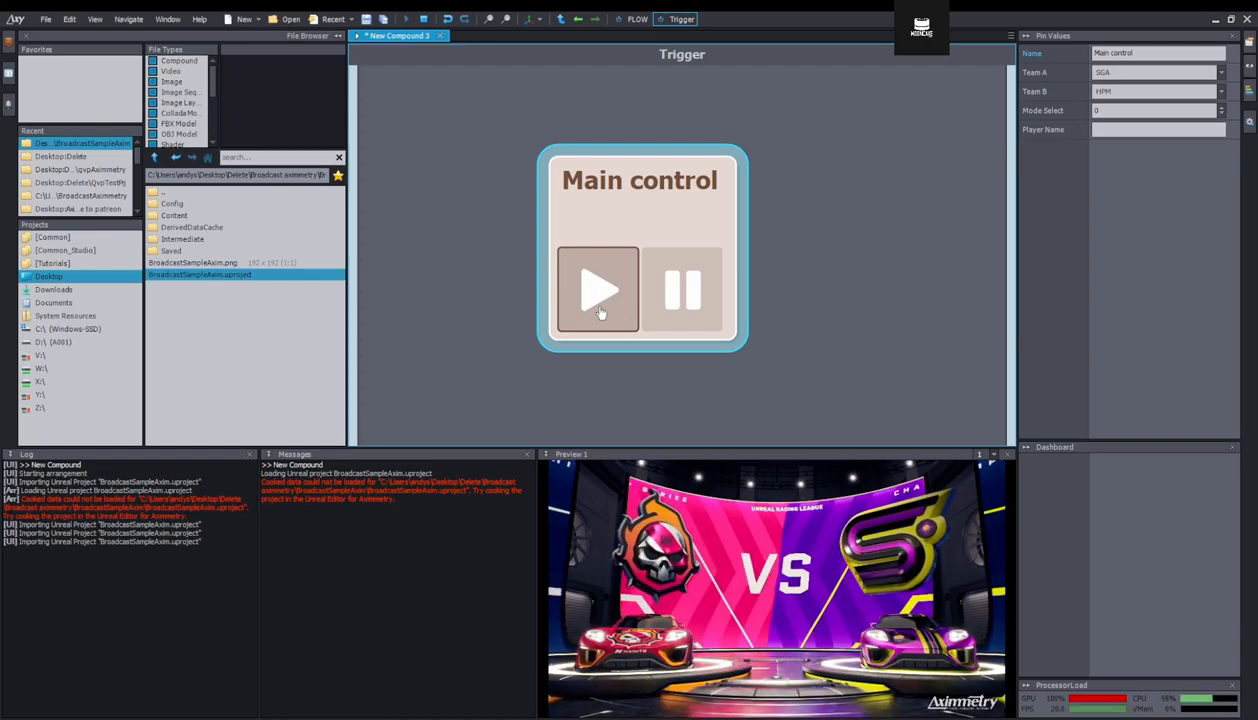
left_click(668, 300)
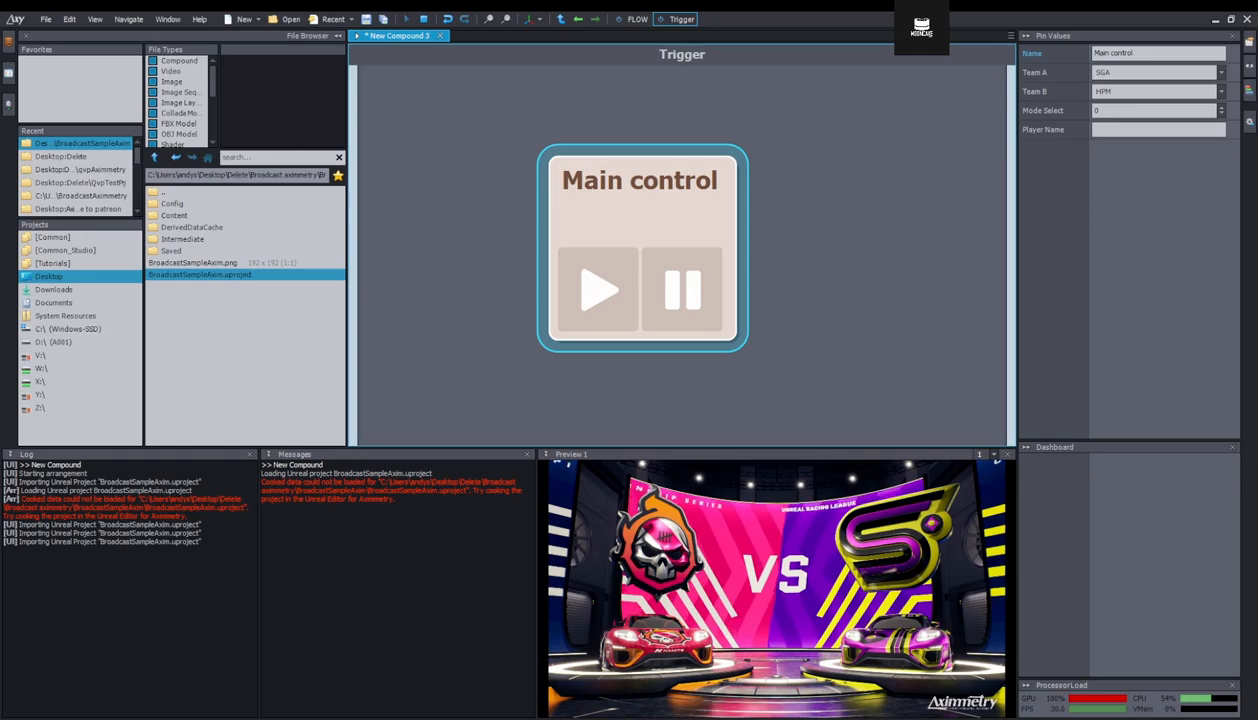
left_click(1157, 130)
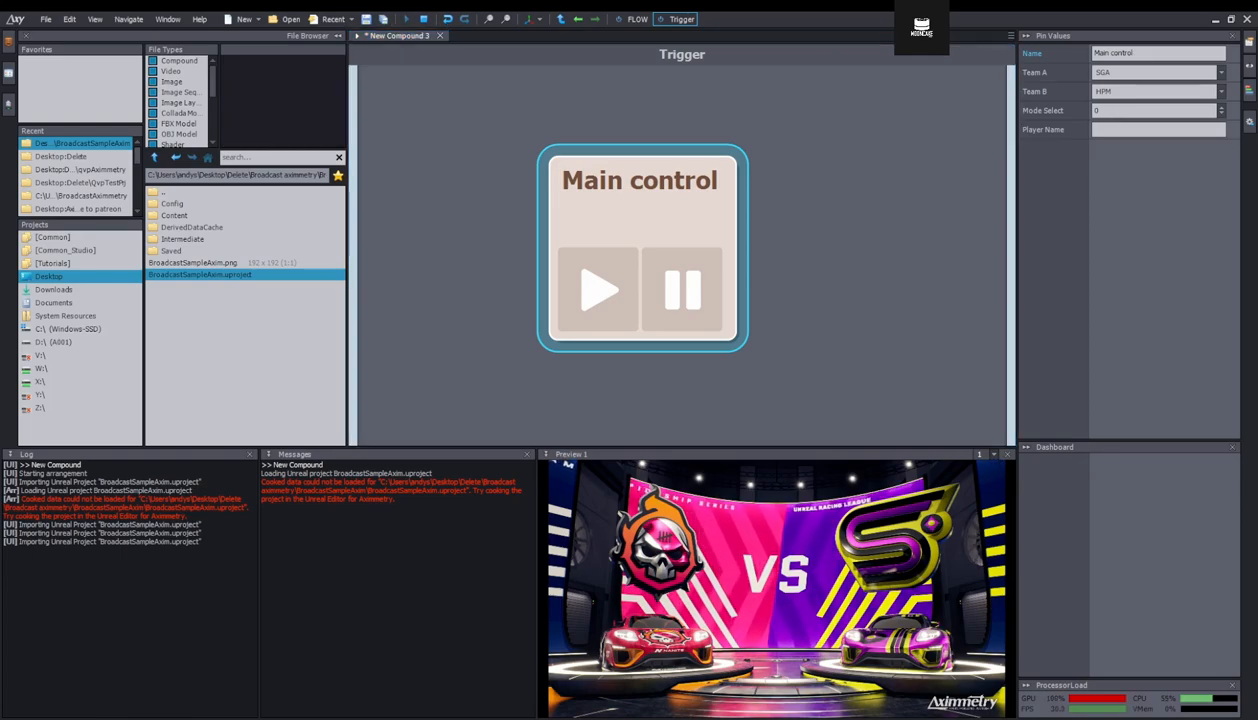